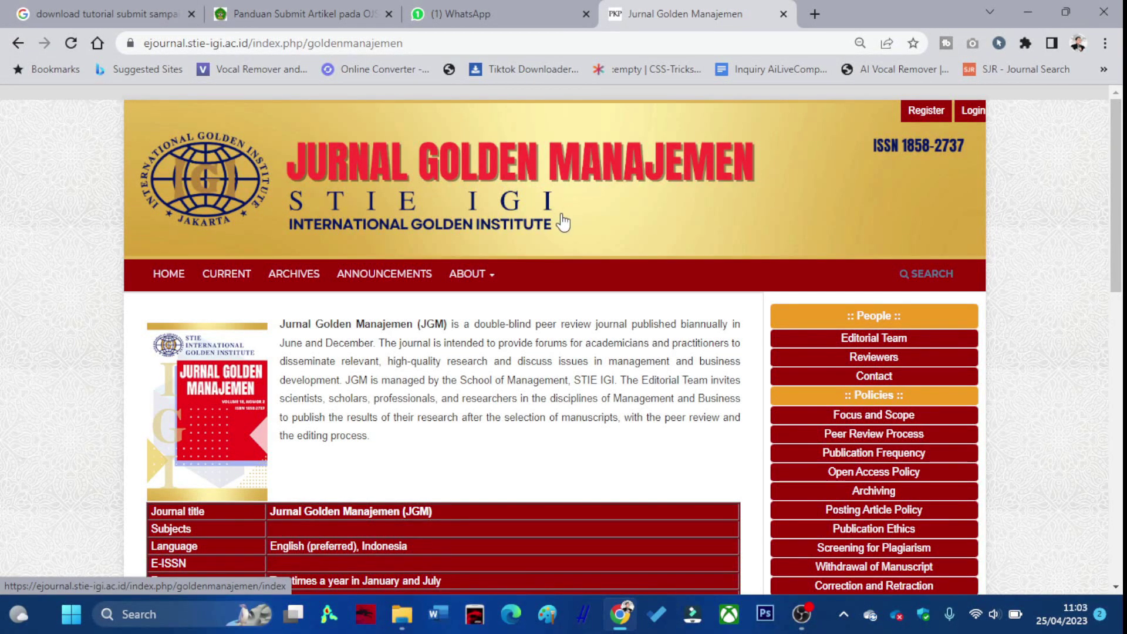
Open the registration form and enter the new user's given and family names.
{"action": "scroll", "coordinate": [563, 222], "scroll_direction": "down", "scroll_amount": 1}
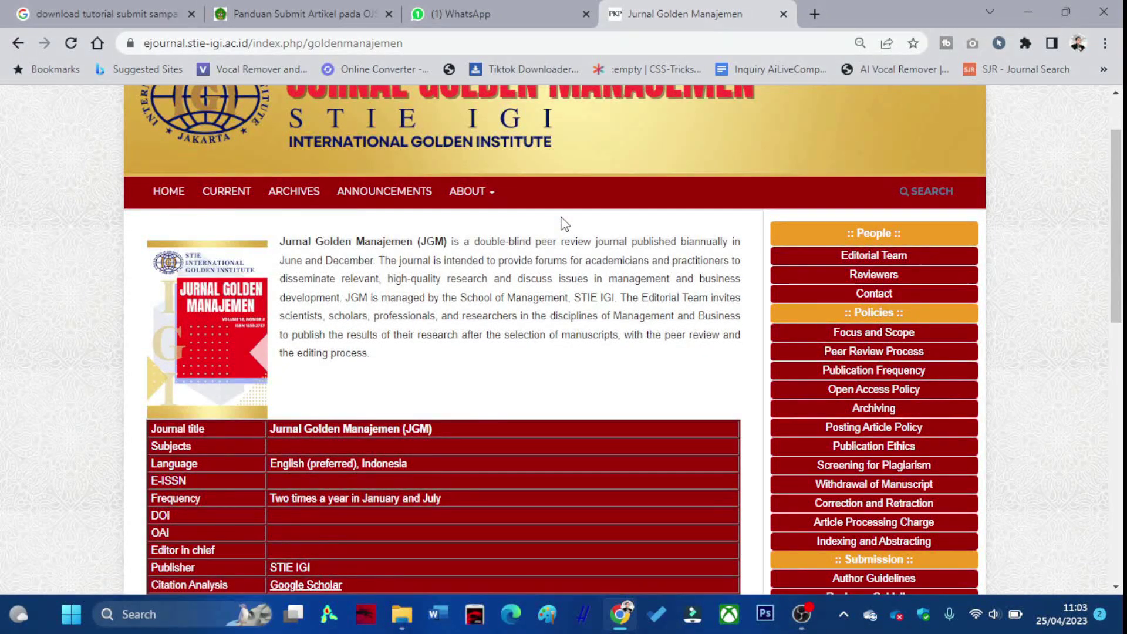
{"action": "scroll", "coordinate": [565, 229], "scroll_direction": "down", "scroll_amount": 2}
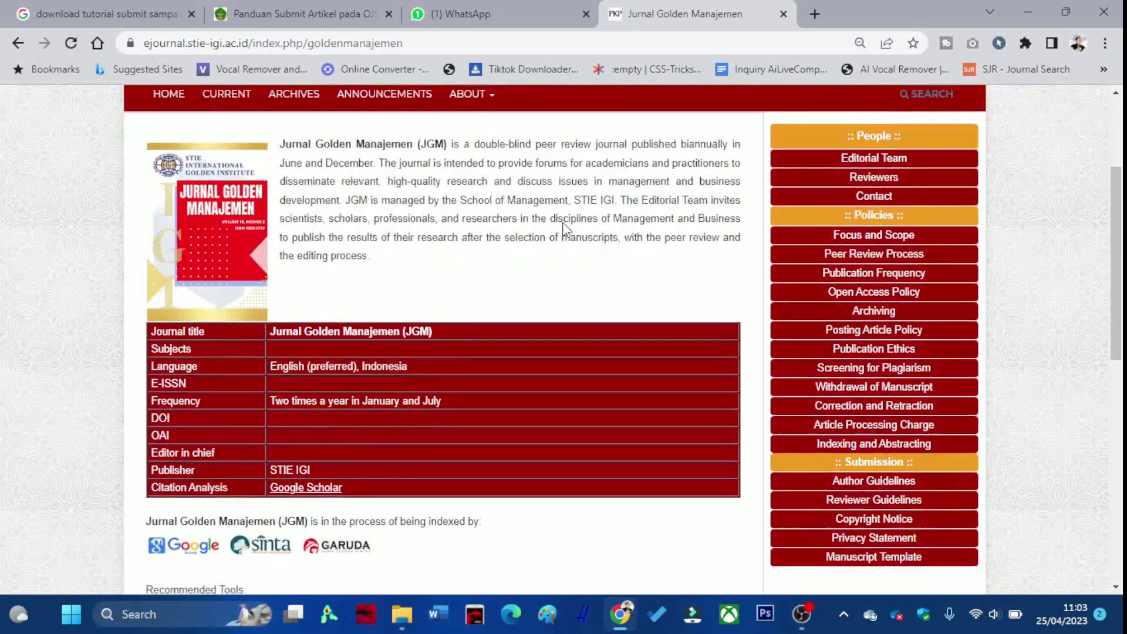
{"action": "scroll", "coordinate": [562, 226], "scroll_direction": "down", "scroll_amount": 5}
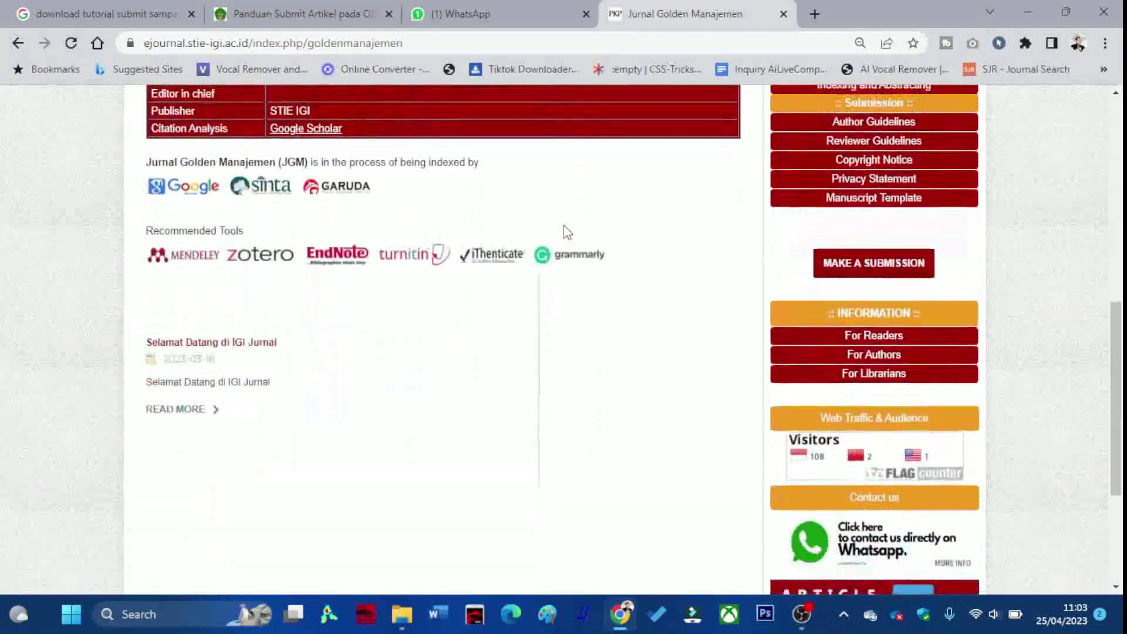
{"action": "scroll", "coordinate": [565, 232], "scroll_direction": "down", "scroll_amount": 2}
{"action": "scroll", "coordinate": [565, 232], "scroll_direction": "up", "scroll_amount": 5}
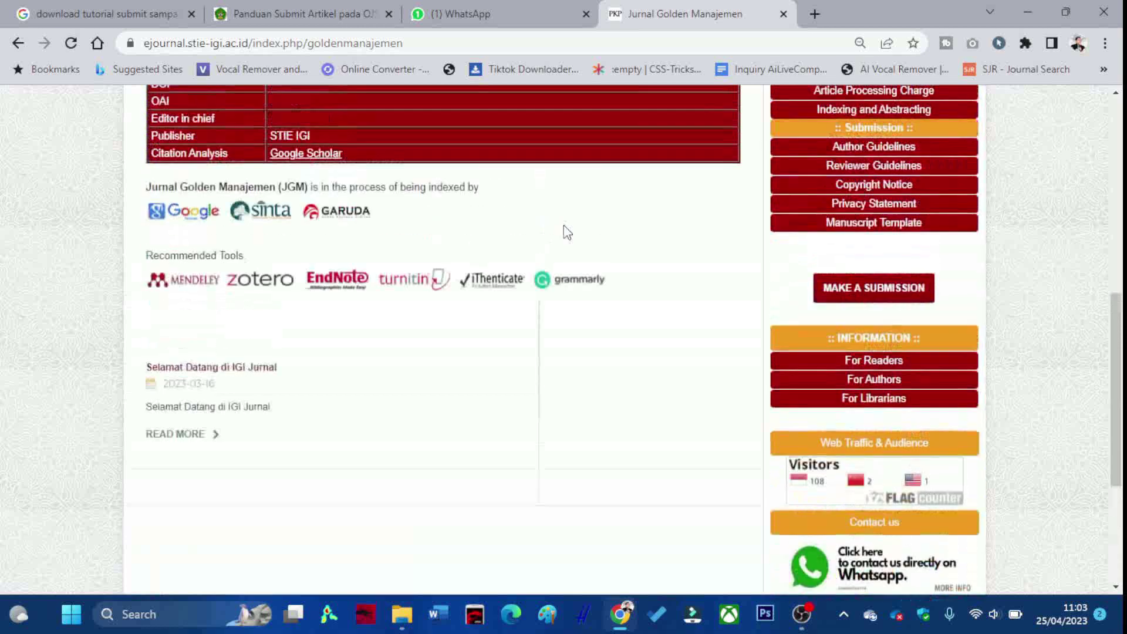
{"action": "scroll", "coordinate": [564, 230], "scroll_direction": "up", "scroll_amount": 6}
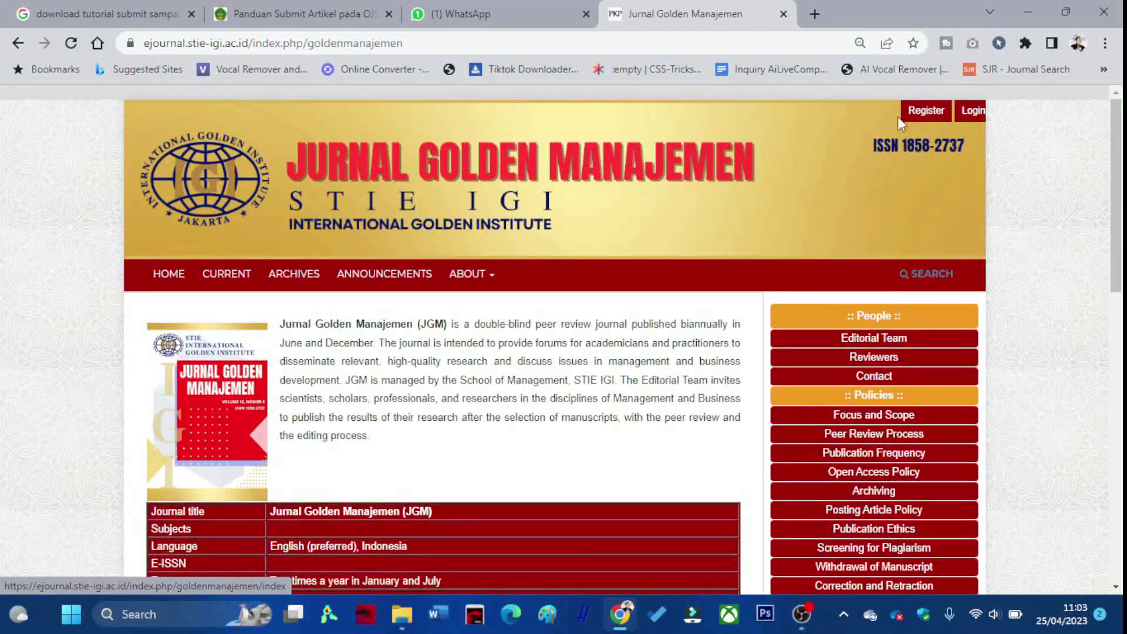
{"action": "left_click", "coordinate": [919, 117]}
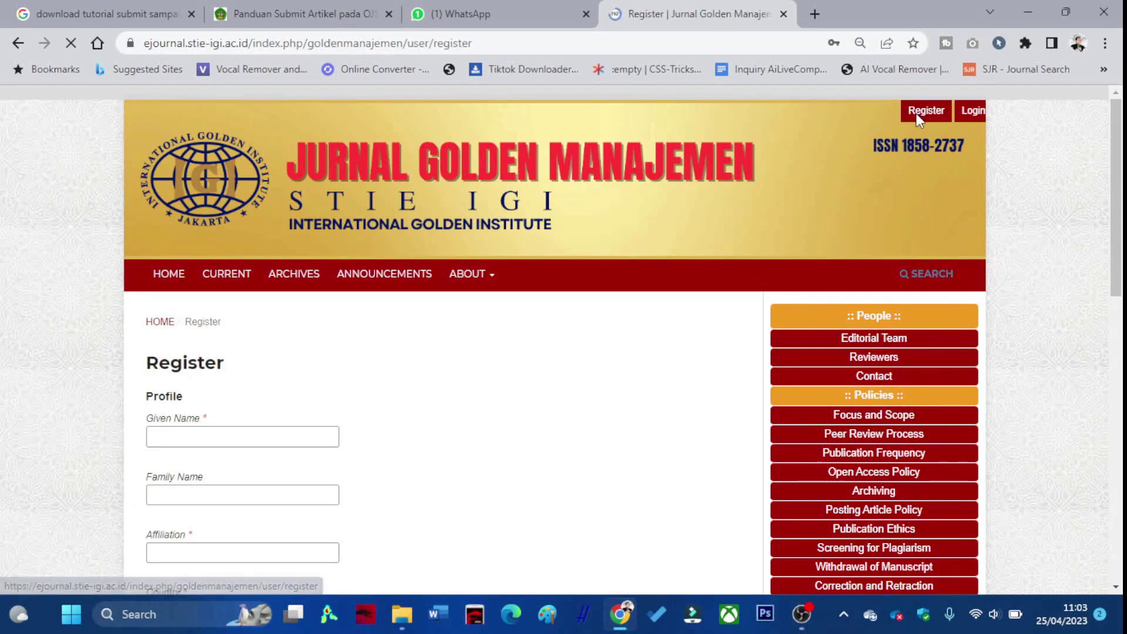
{"action": "scroll", "coordinate": [332, 381], "scroll_direction": "down", "scroll_amount": 1}
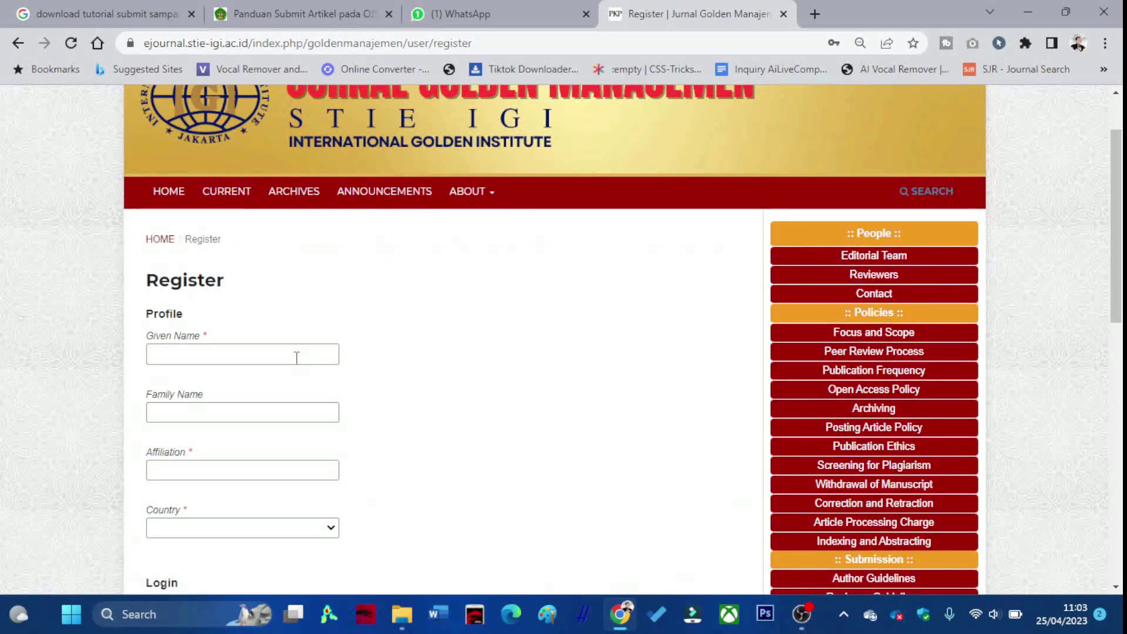
{"action": "left_click", "coordinate": [296, 357]}
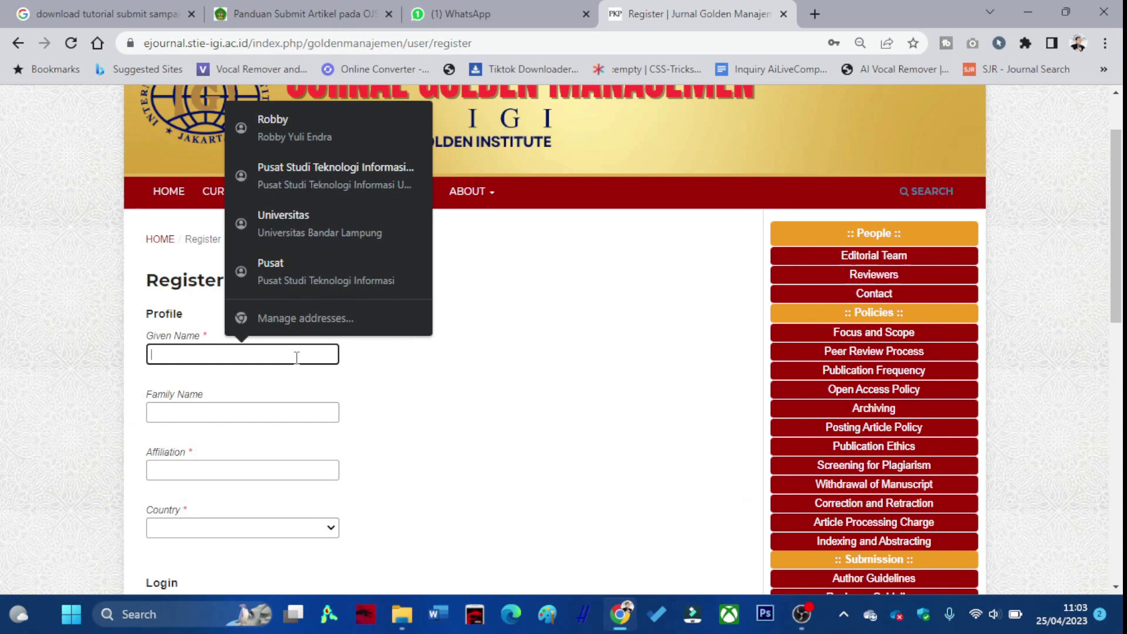
{"action": "left_click", "coordinate": [294, 409]}
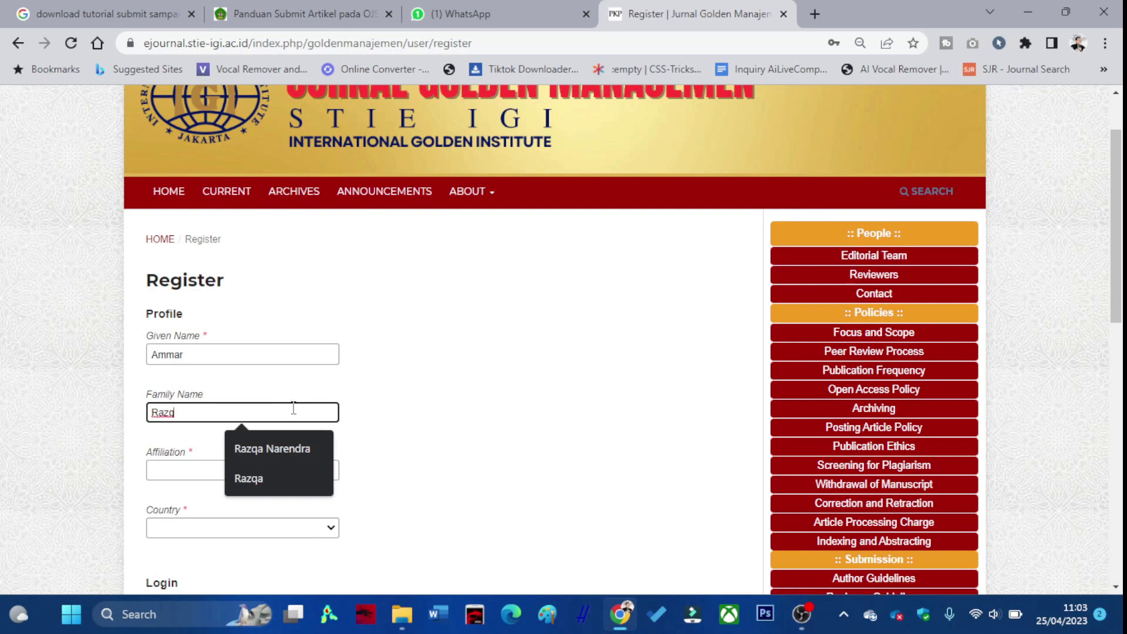
{"action": "left_click", "coordinate": [274, 478]}
Set the affiliation to STIE IGI and the country to Indonesia.
{"action": "left_click", "coordinate": [246, 473]}
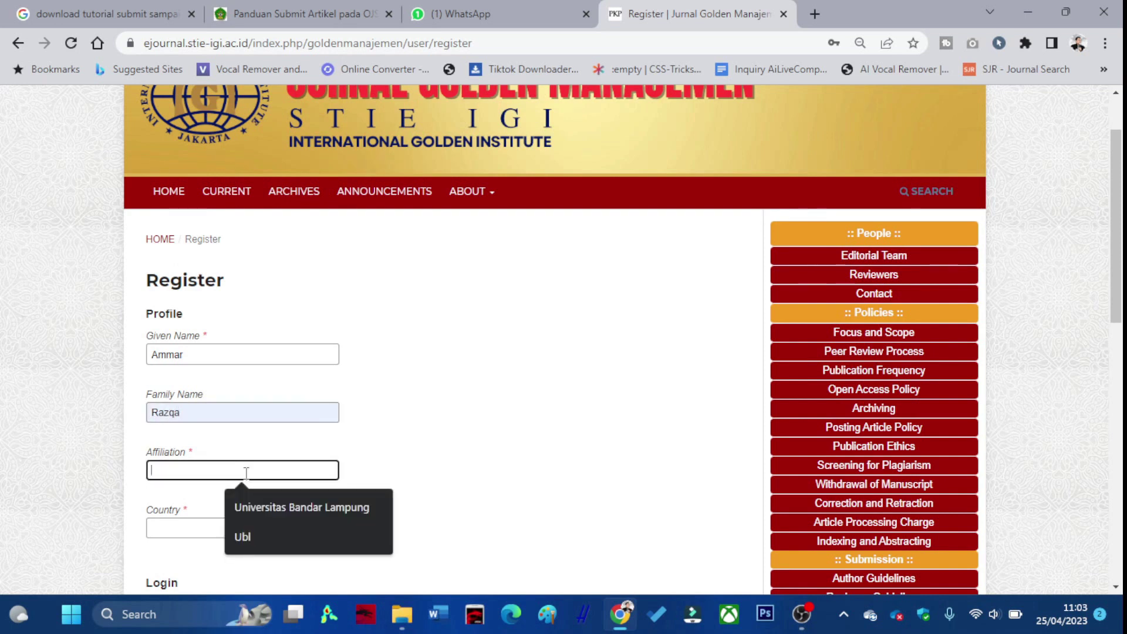
{"action": "type", "text": "STIE IGI"}
{"action": "scroll", "coordinate": [238, 467], "scroll_direction": "down", "scroll_amount": 1}
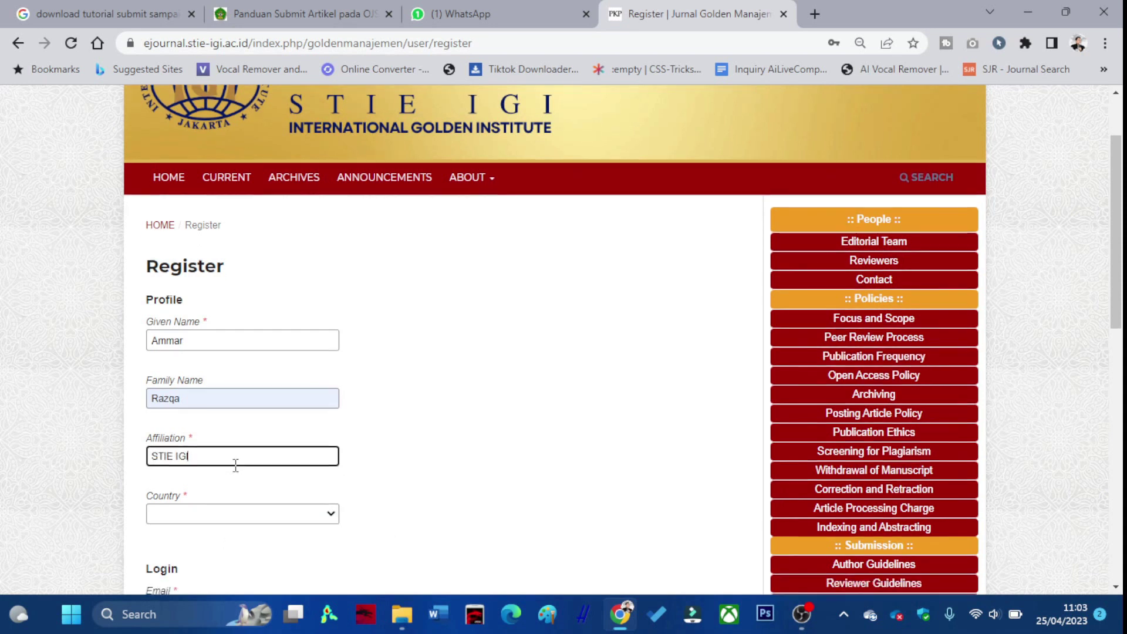
{"action": "left_click", "coordinate": [247, 444]}
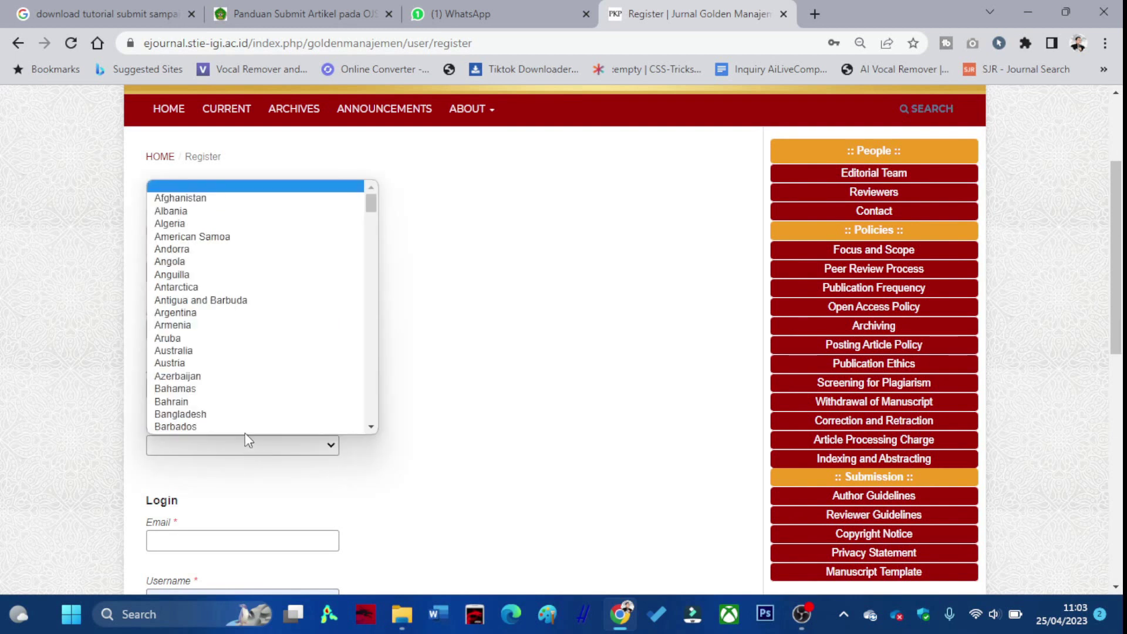
{"action": "type", "text": "indo"}
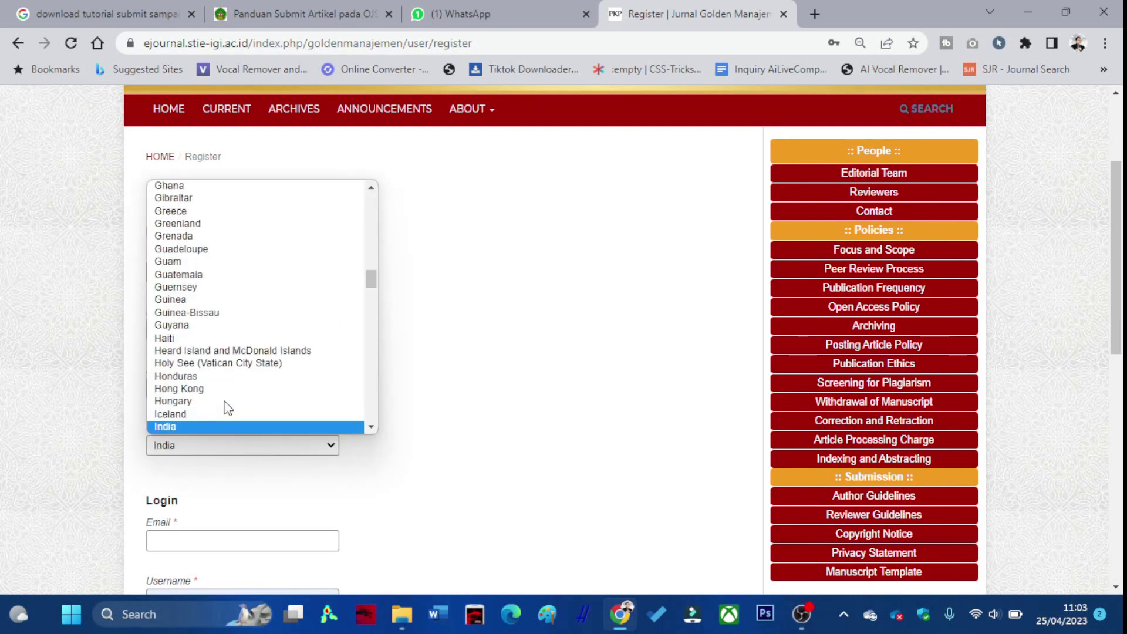
{"action": "left_click", "coordinate": [204, 426]}
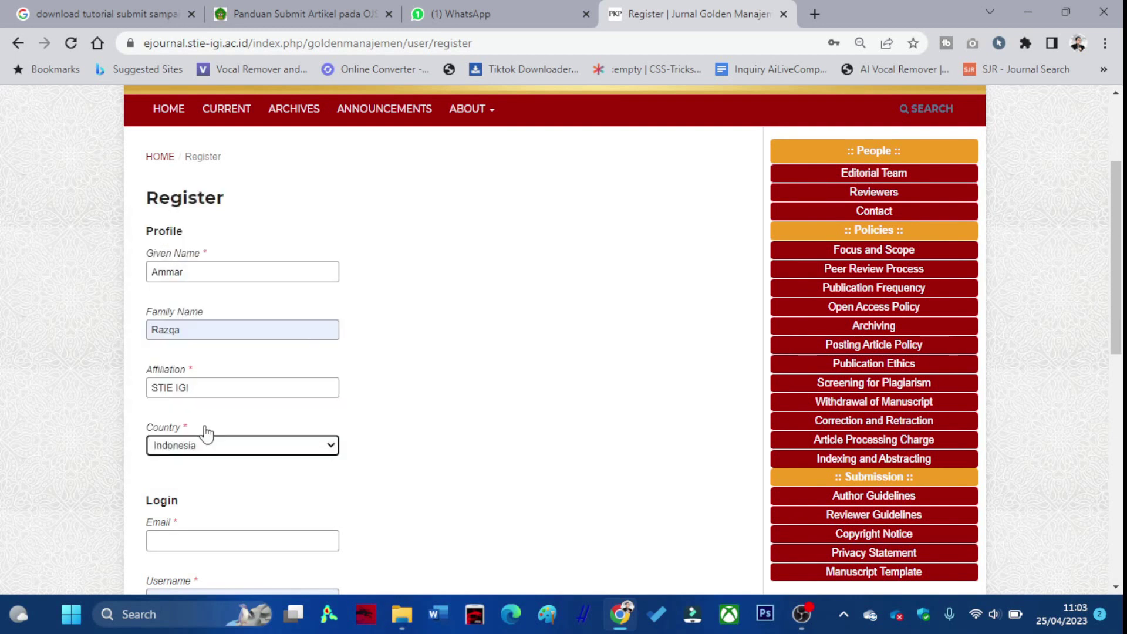
{"action": "scroll", "coordinate": [211, 428], "scroll_direction": "down", "scroll_amount": 2}
Fill in the saved e-mail address, a username and the account password.
{"action": "left_click", "coordinate": [219, 377]}
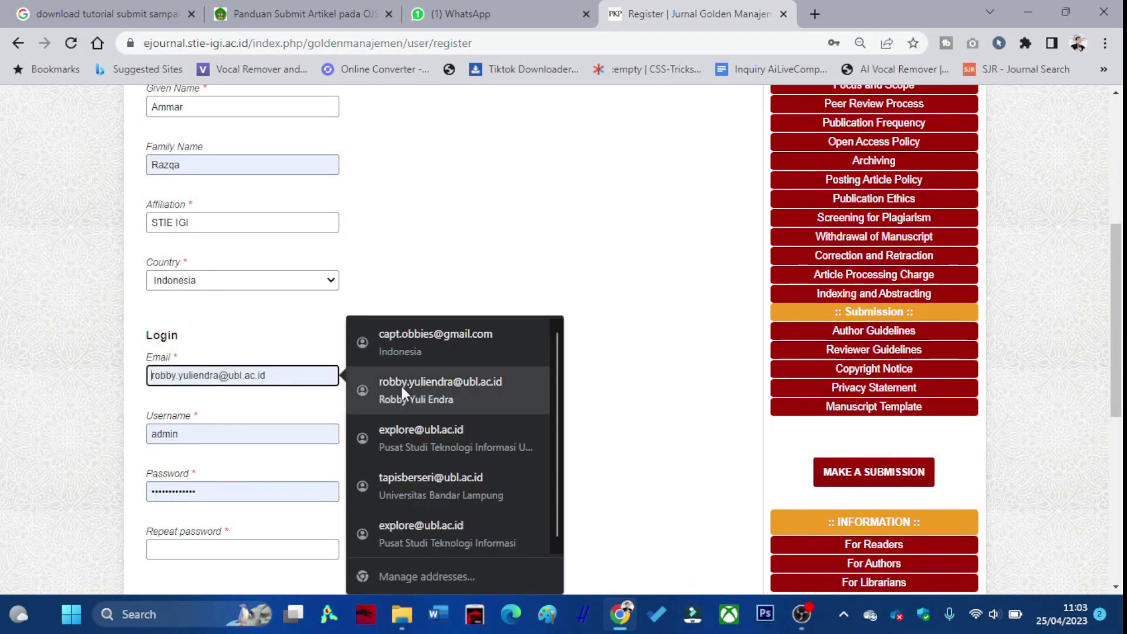
{"action": "left_click", "coordinate": [355, 389]}
{"action": "double_click", "coordinate": [255, 424]}
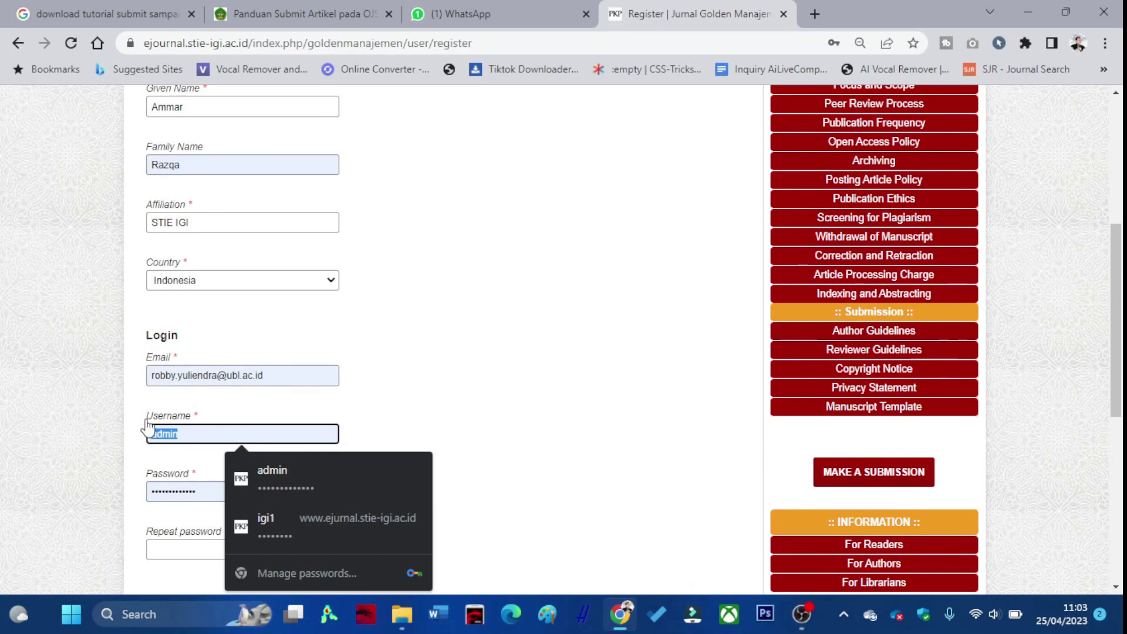
{"action": "type", "text": "ammar"}
{"action": "left_click", "coordinate": [258, 470]}
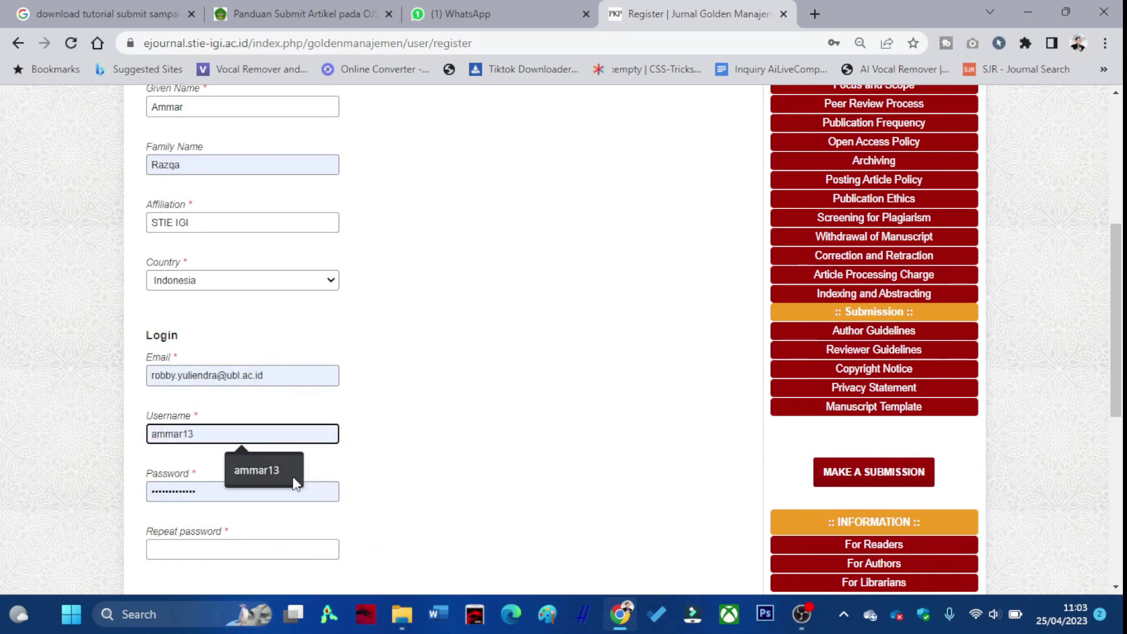
{"action": "double_click", "coordinate": [248, 486]}
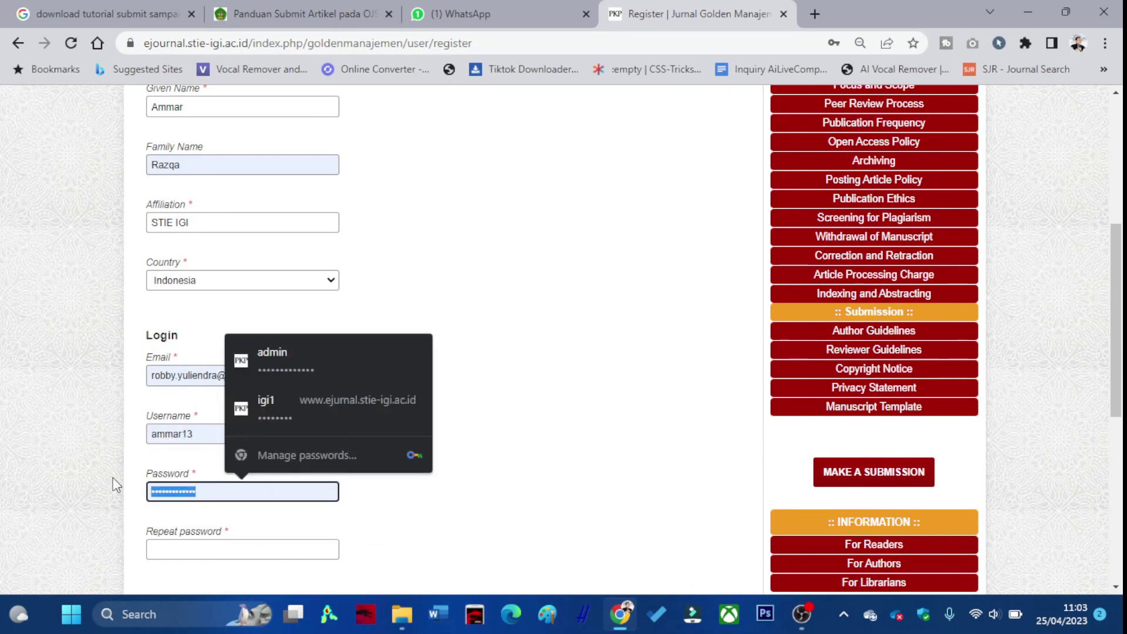
{"action": "type", "text": "12345678"}
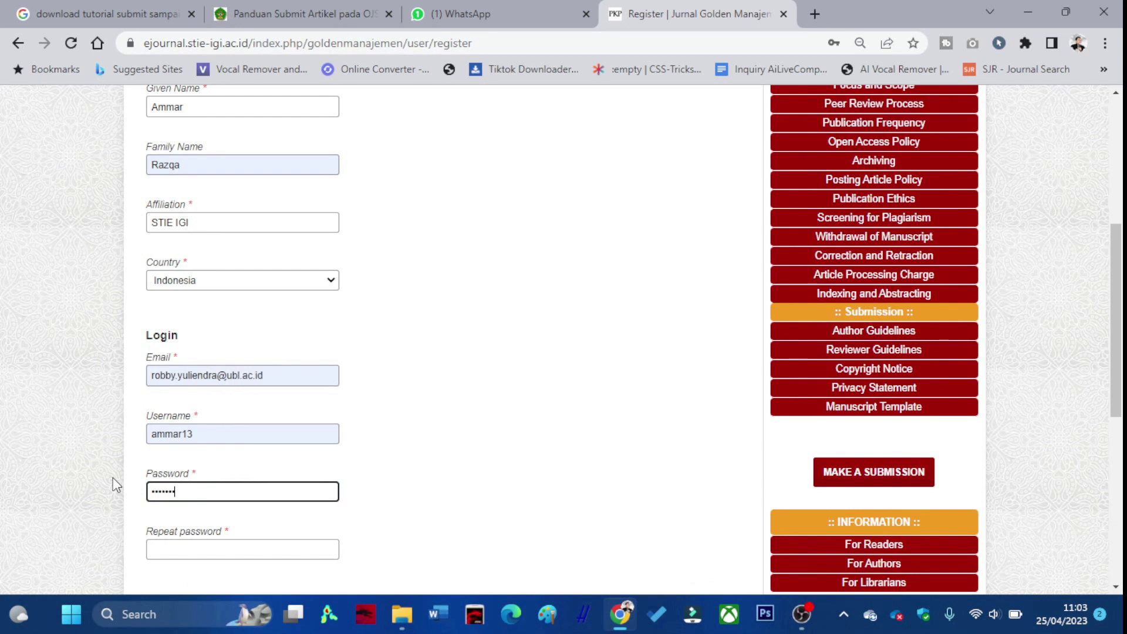
Confirm the password, agree to the privacy statement and submit the registration.
{"action": "scroll", "coordinate": [189, 448], "scroll_direction": "down", "scroll_amount": 3}
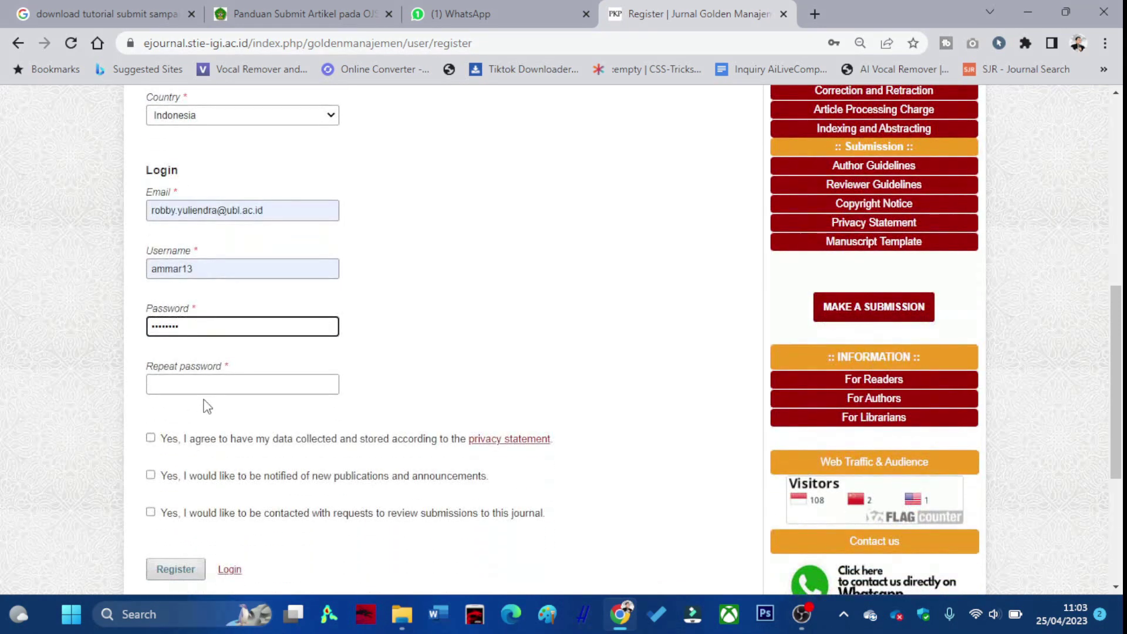
{"action": "left_click", "coordinate": [205, 385]}
{"action": "type", "text": "12"}
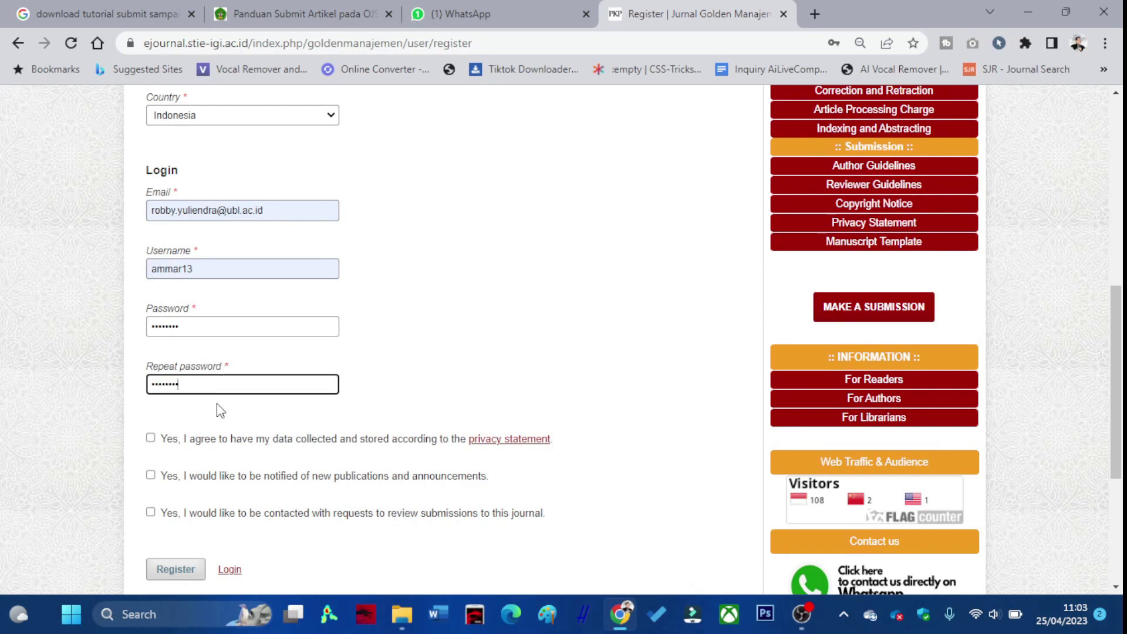
{"action": "left_click", "coordinate": [151, 438]}
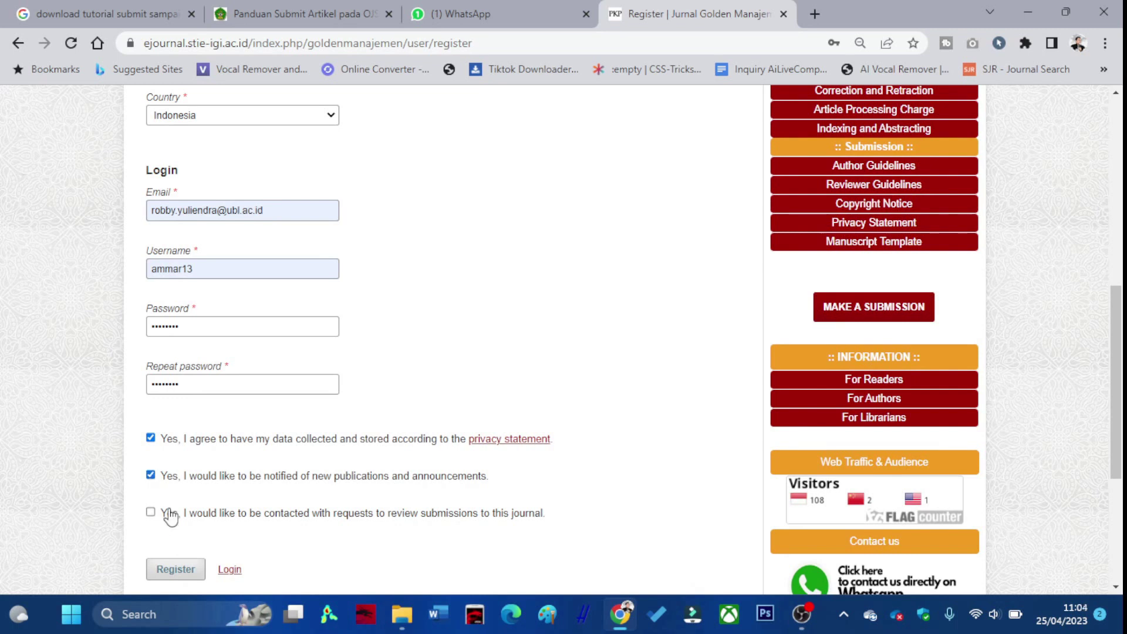
{"action": "left_click", "coordinate": [176, 569]}
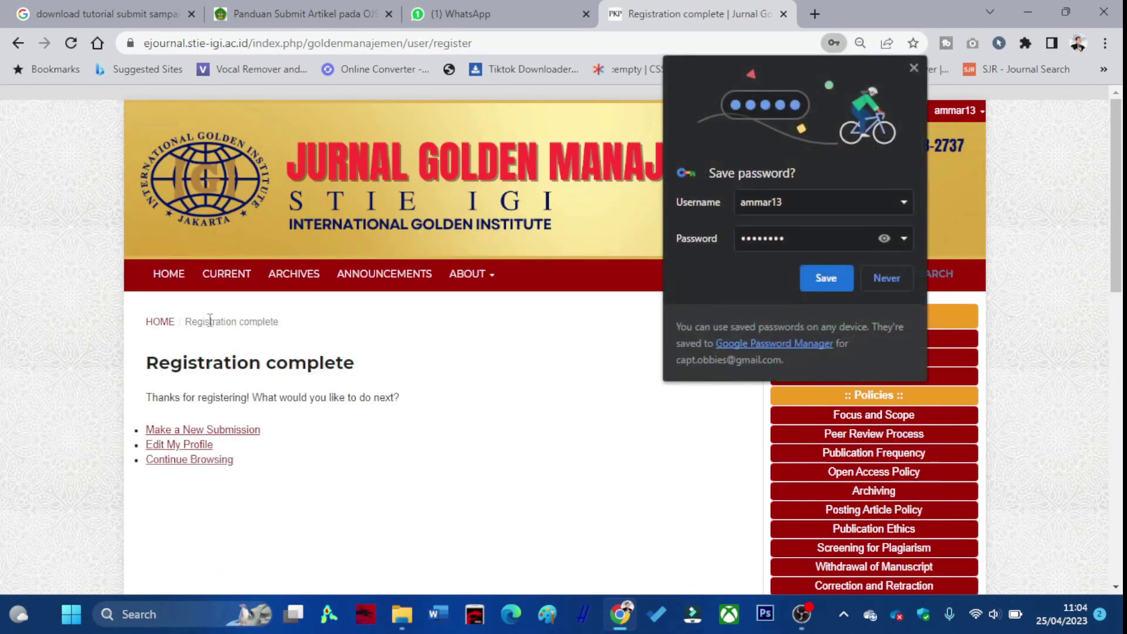
Decline saving the browser password and start a new article submission.
{"action": "left_click", "coordinate": [880, 278]}
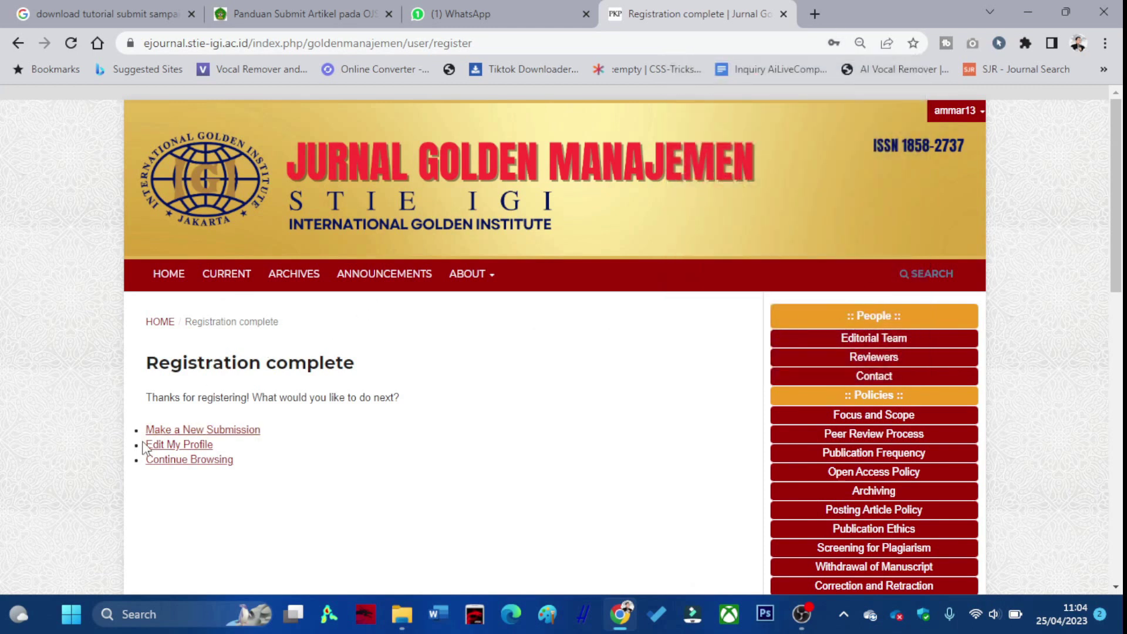
{"action": "left_click", "coordinate": [186, 432]}
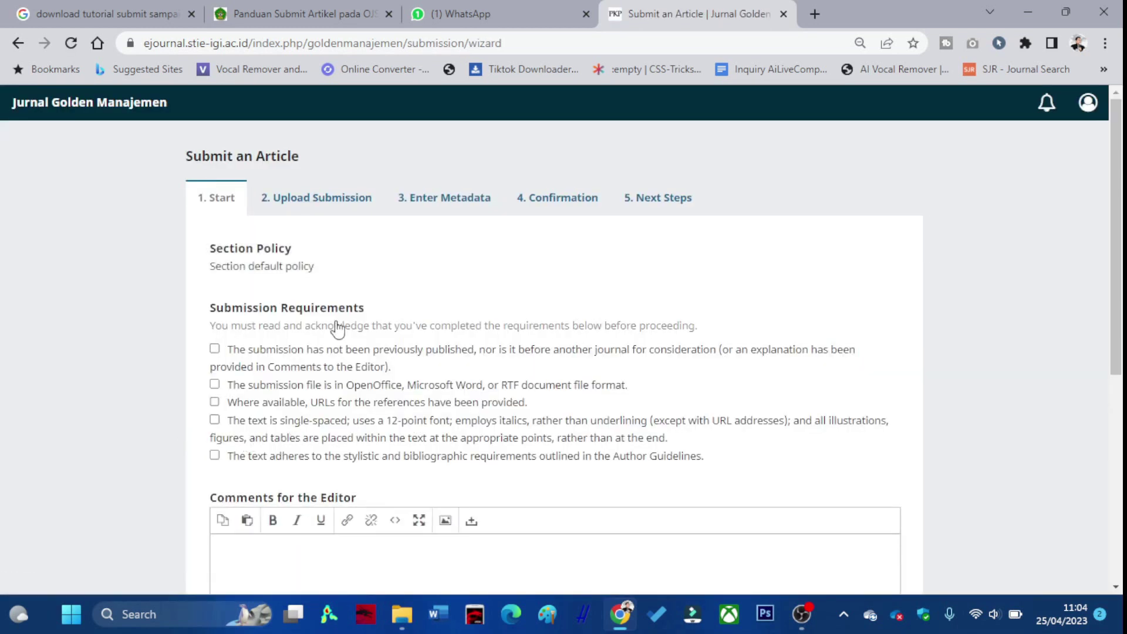
{"action": "scroll", "coordinate": [227, 158], "scroll_direction": "down", "scroll_amount": 1}
{"action": "scroll", "coordinate": [231, 202], "scroll_direction": "up", "scroll_amount": 1}
Confirm all submission requirement checkboxes and save the Start step to continue.
{"action": "left_click", "coordinate": [214, 349]}
{"action": "scroll", "coordinate": [217, 352], "scroll_direction": "down", "scroll_amount": 1}
{"action": "left_click", "coordinate": [214, 301]}
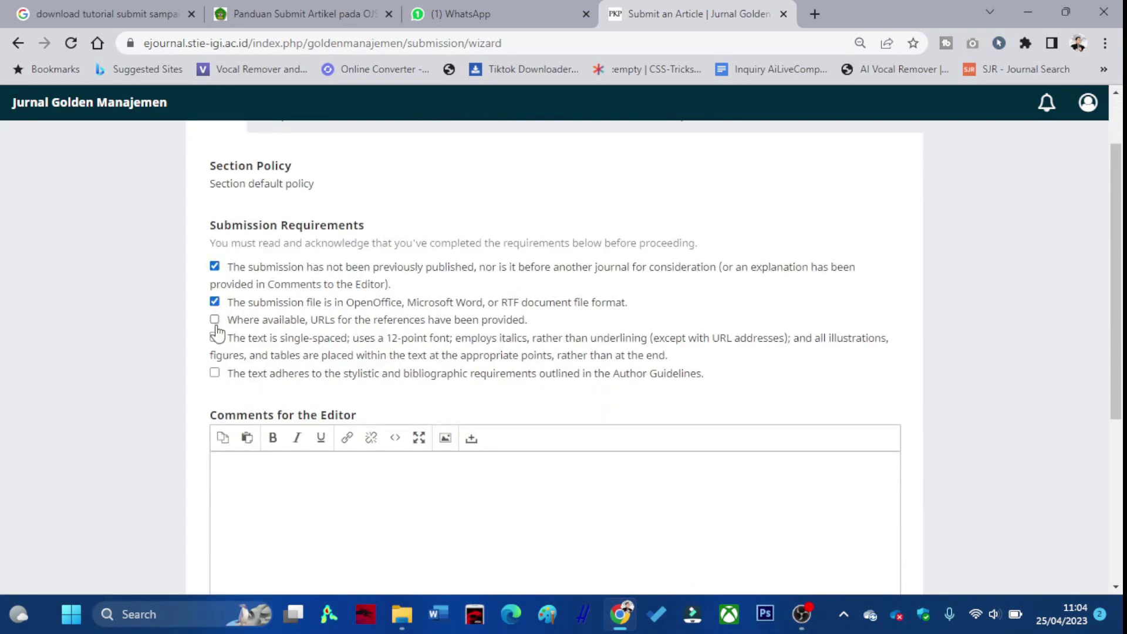
{"action": "left_click", "coordinate": [215, 319]}
{"action": "left_click", "coordinate": [215, 337]}
{"action": "left_click", "coordinate": [215, 374]}
{"action": "scroll", "coordinate": [254, 370], "scroll_direction": "down", "scroll_amount": 1}
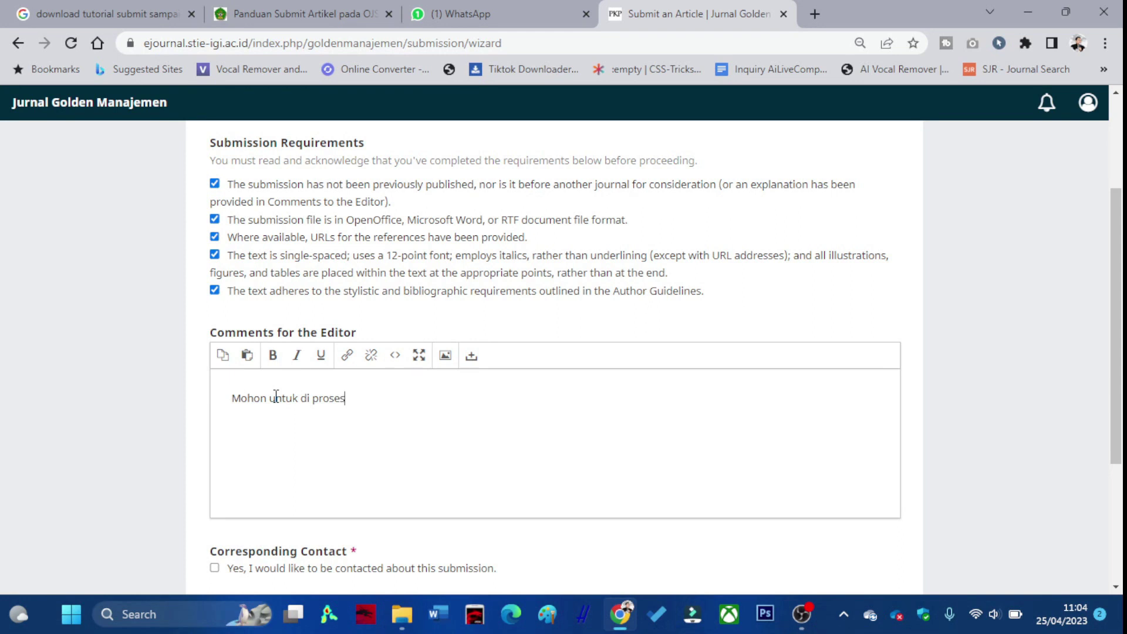
{"action": "scroll", "coordinate": [281, 382], "scroll_direction": "down", "scroll_amount": 3}
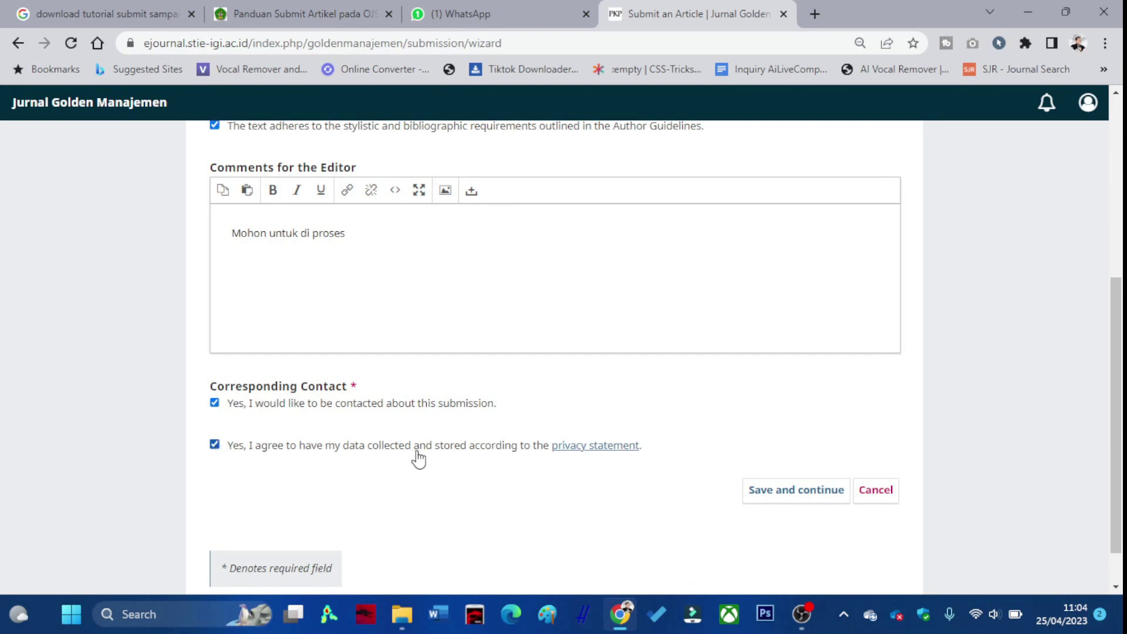
{"action": "scroll", "coordinate": [454, 464], "scroll_direction": "down", "scroll_amount": 1}
{"action": "left_click", "coordinate": [799, 447]}
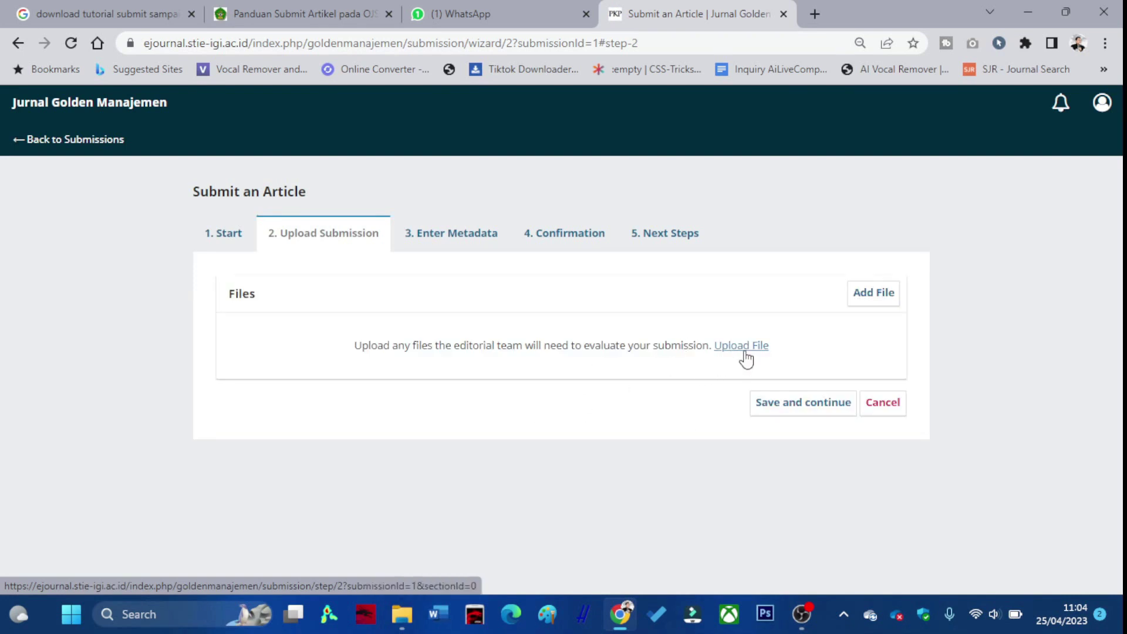
Cancel the upload file picker without choosing a file and launch Microsoft Word.
{"action": "left_click", "coordinate": [741, 347]}
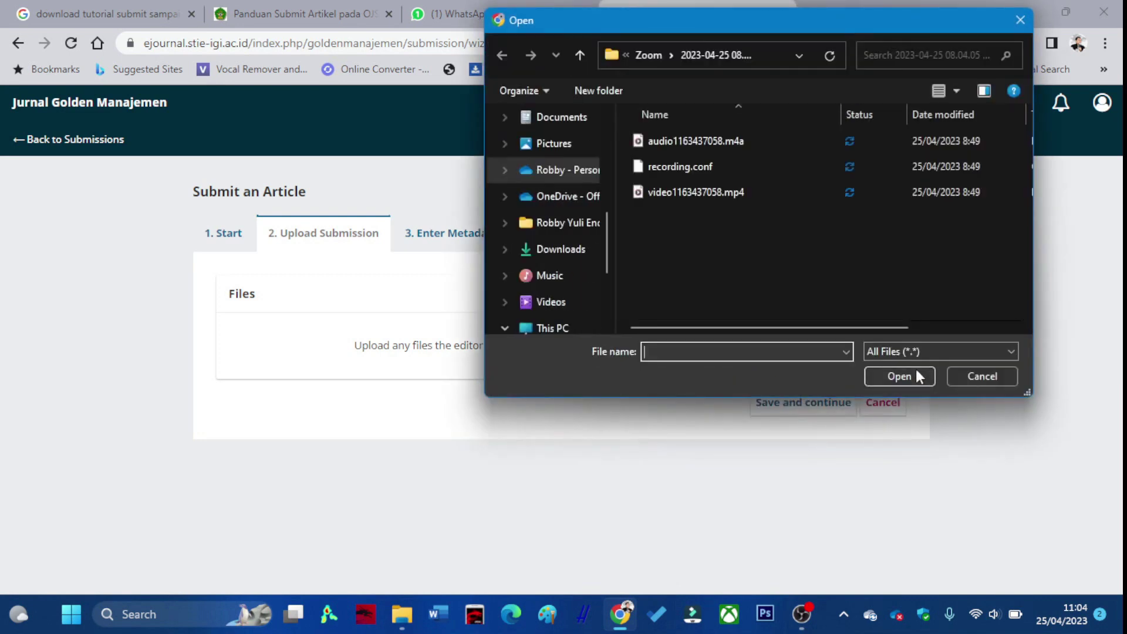
{"action": "left_click", "coordinate": [976, 375]}
{"action": "left_click", "coordinate": [439, 618]}
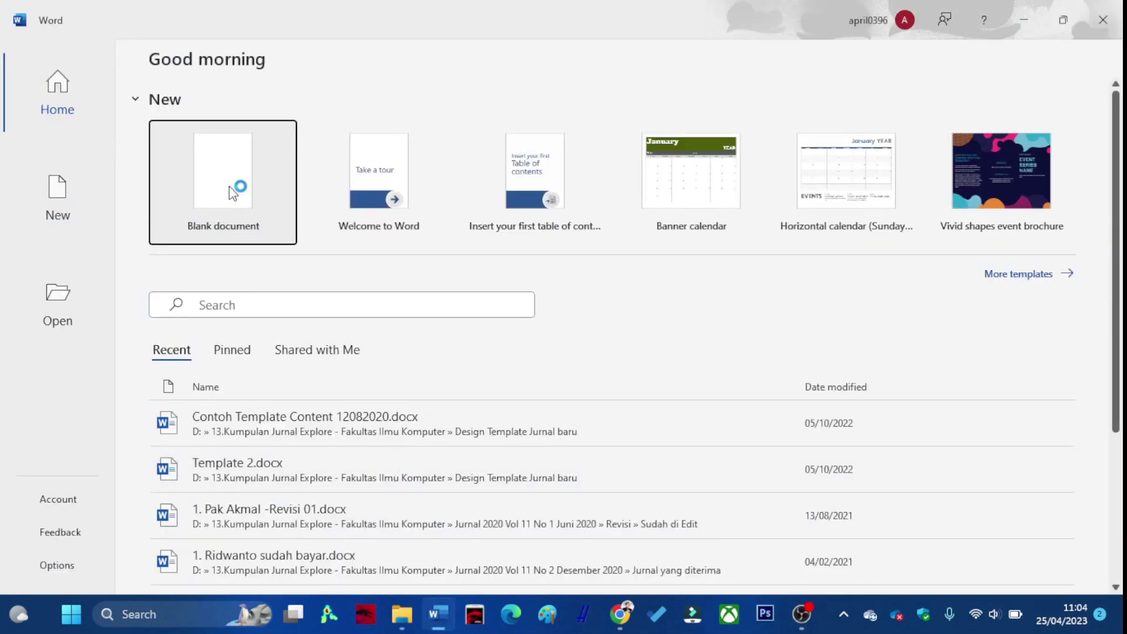
Create a blank Word document with the text 'TEMPLATE IGI' and dismiss the privacy notice.
{"action": "left_click", "coordinate": [229, 186]}
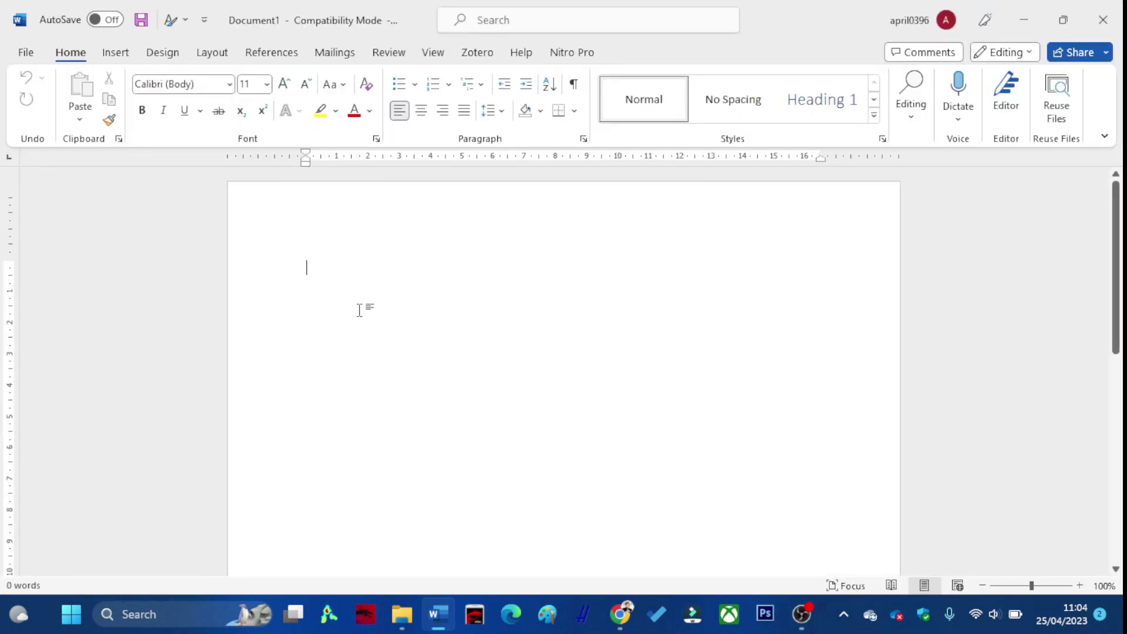
{"action": "type", "text": "TEMPLATE IGI"}
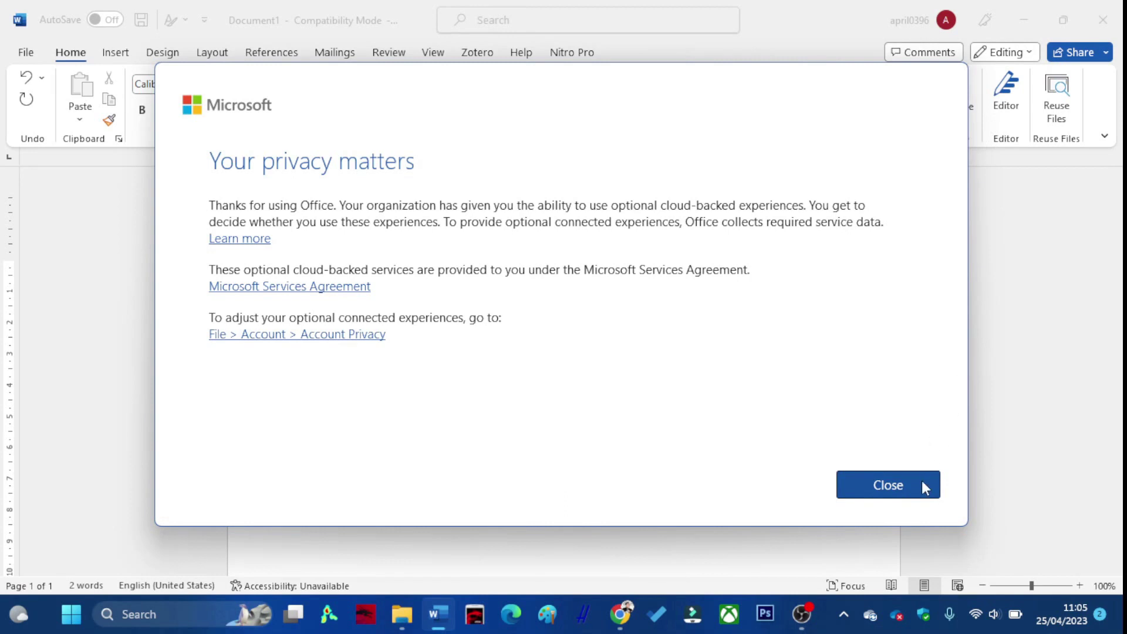
{"action": "left_click", "coordinate": [898, 484]}
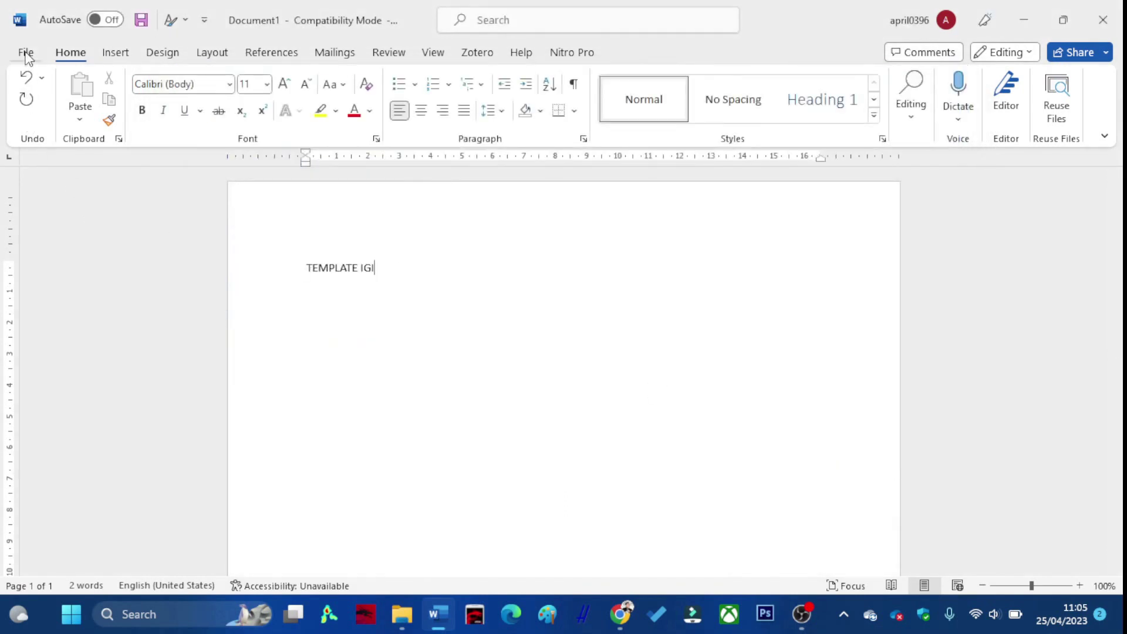
Save it to Downloads as TEMPLATEIGI.docx in the newest format, then close Word.
{"action": "left_click", "coordinate": [27, 58]}
{"action": "left_click", "coordinate": [64, 274]}
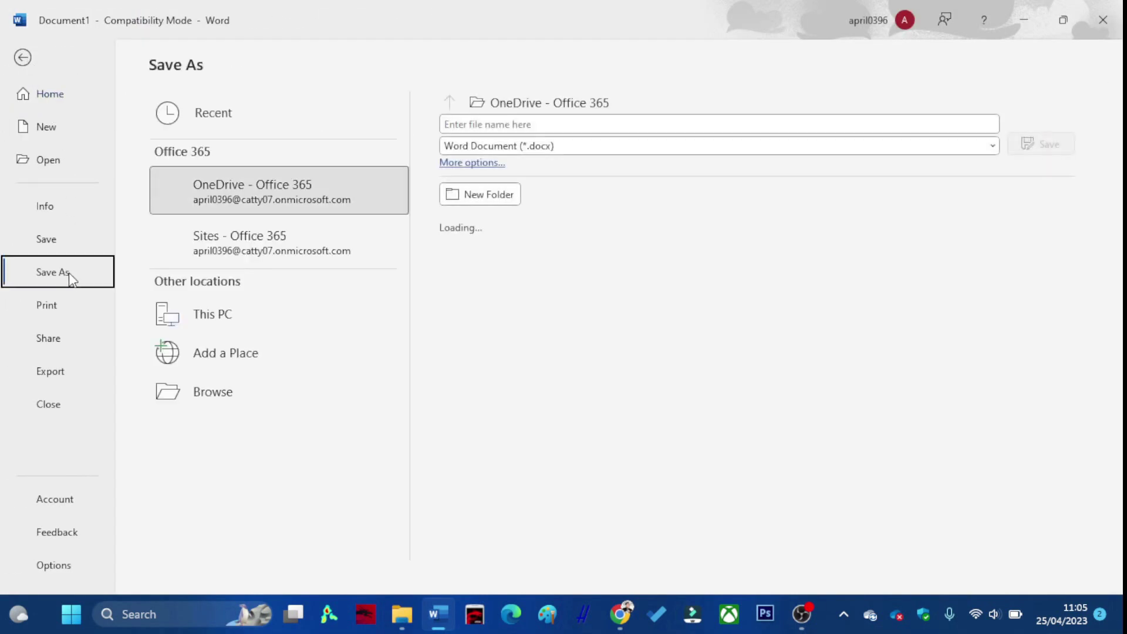
{"action": "left_click", "coordinate": [253, 397]}
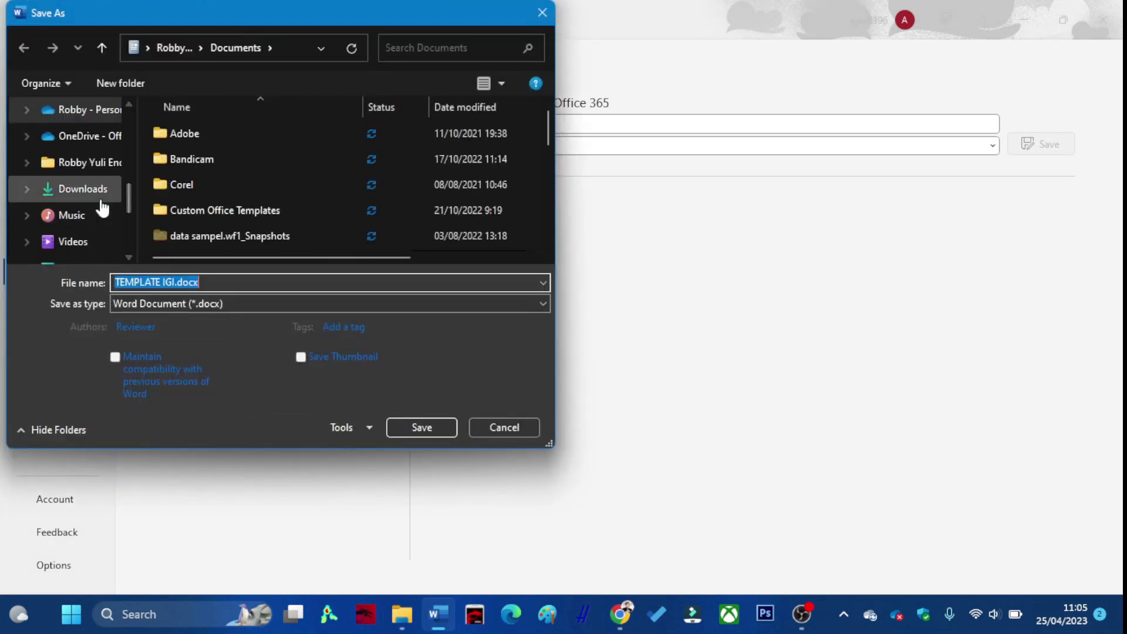
{"action": "left_click", "coordinate": [99, 190]}
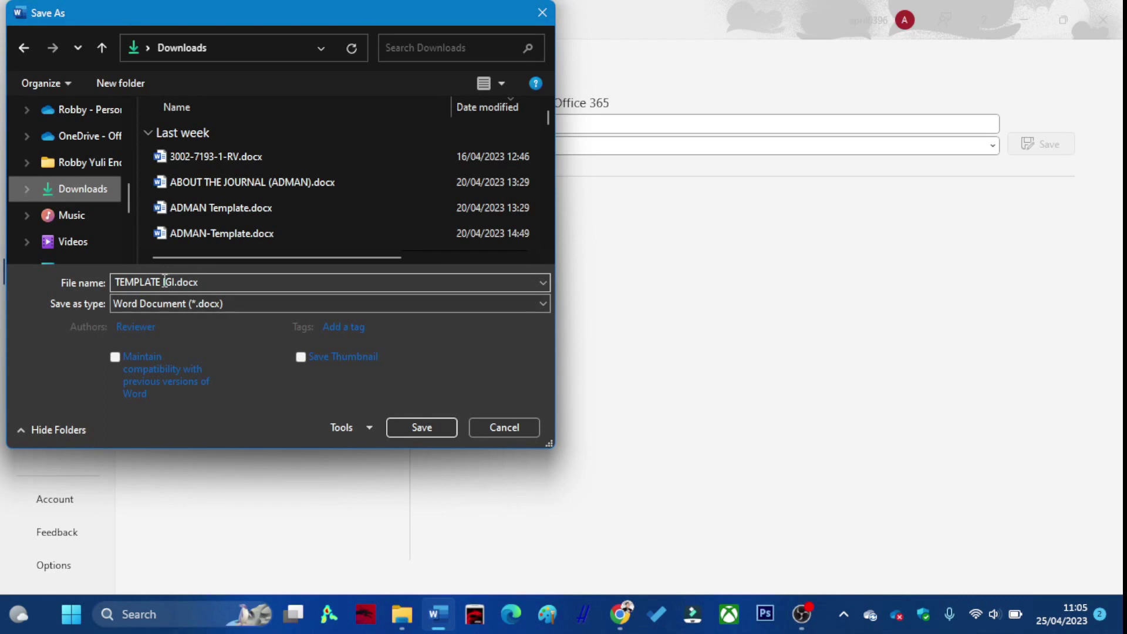
{"action": "key", "text": "ctrl+Left"}
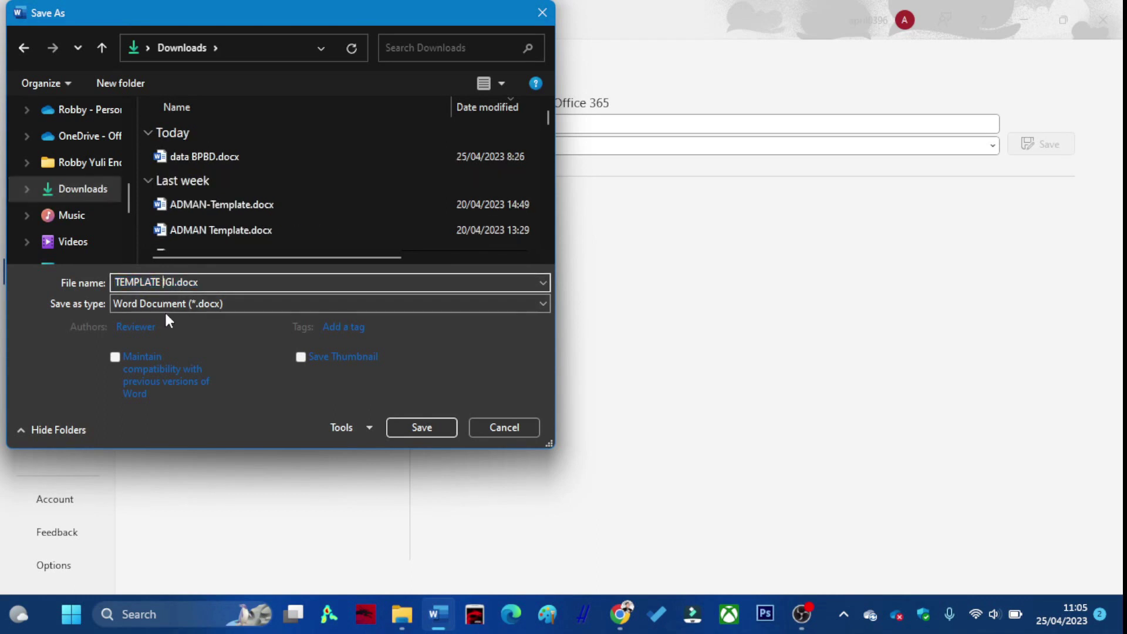
{"action": "left_click", "coordinate": [417, 425]}
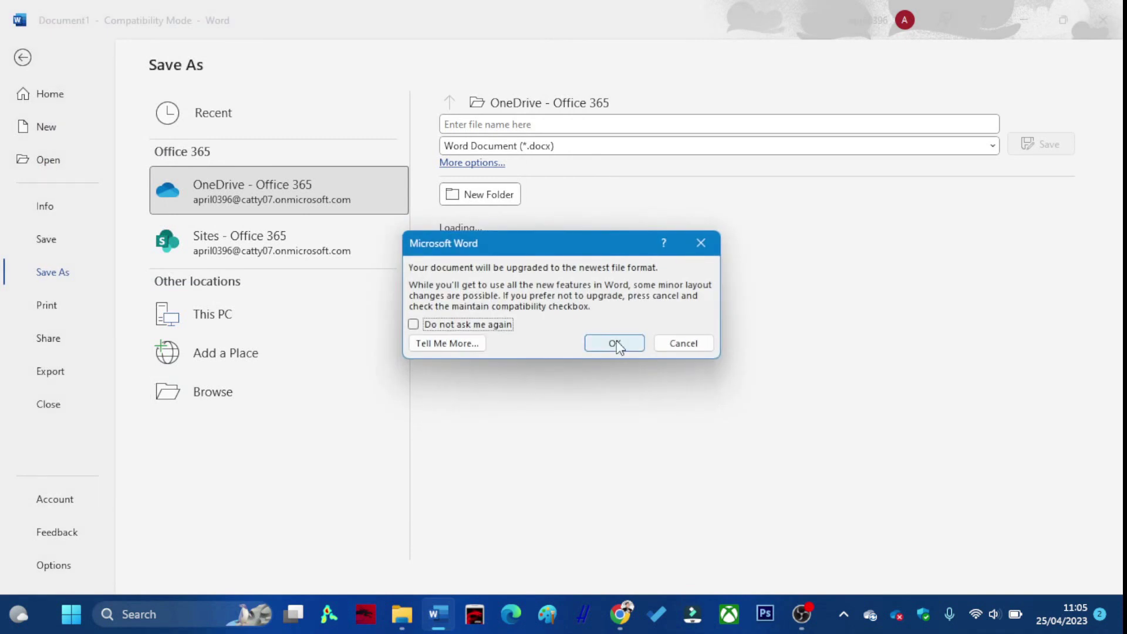
{"action": "left_click", "coordinate": [614, 343]}
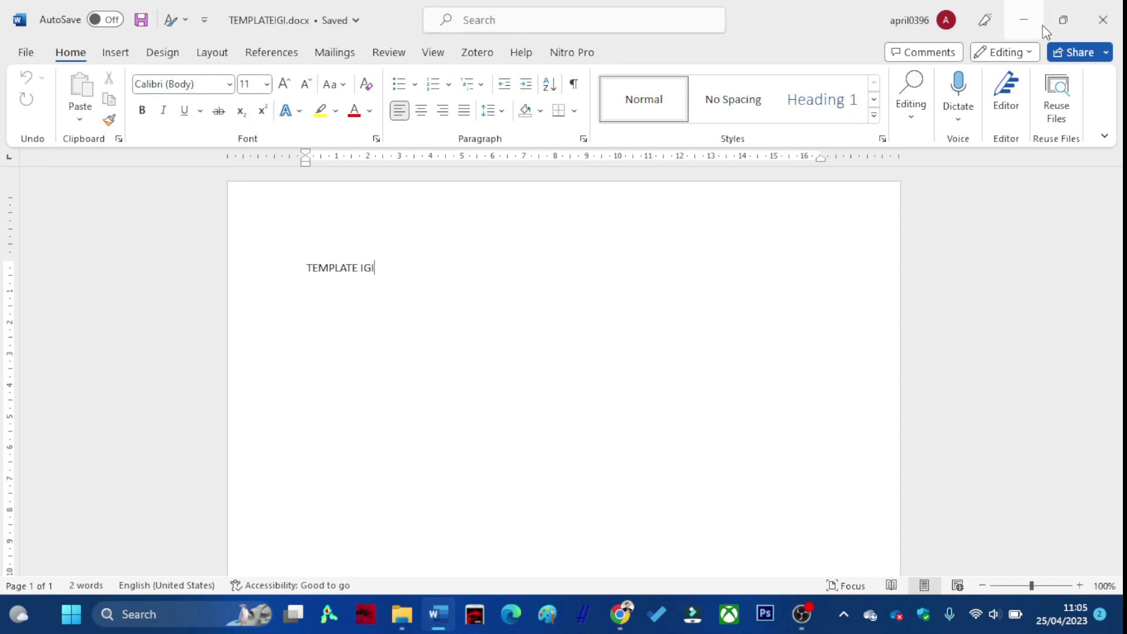
{"action": "left_click", "coordinate": [1102, 20]}
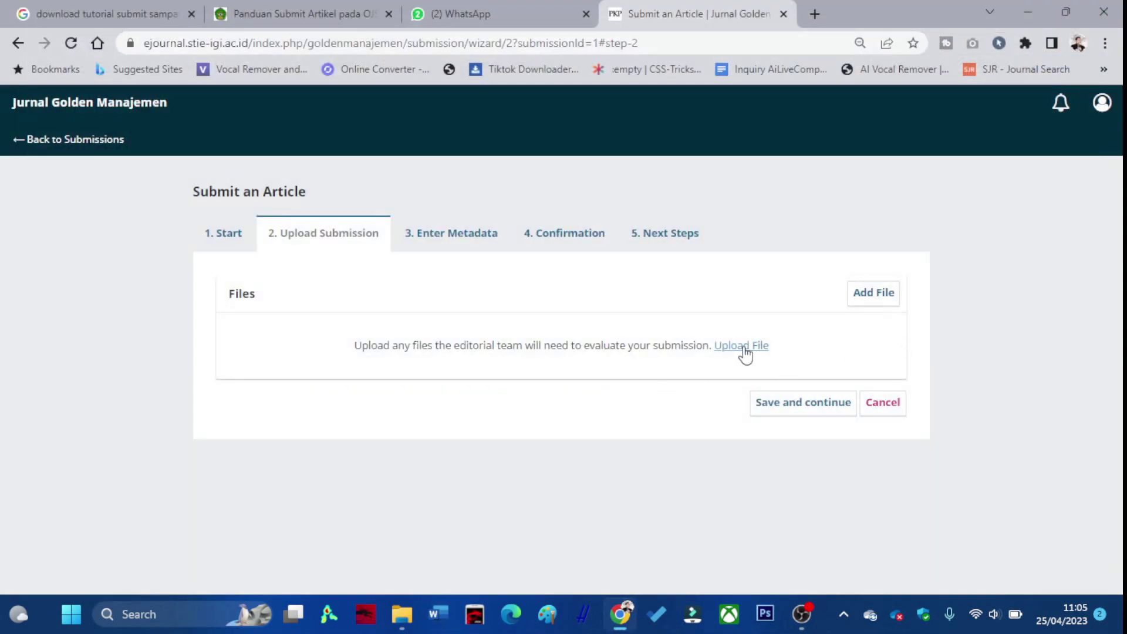
Upload TEMPLATEIGI.docx from Downloads as the Article Text and save the upload step.
{"action": "left_click", "coordinate": [742, 346]}
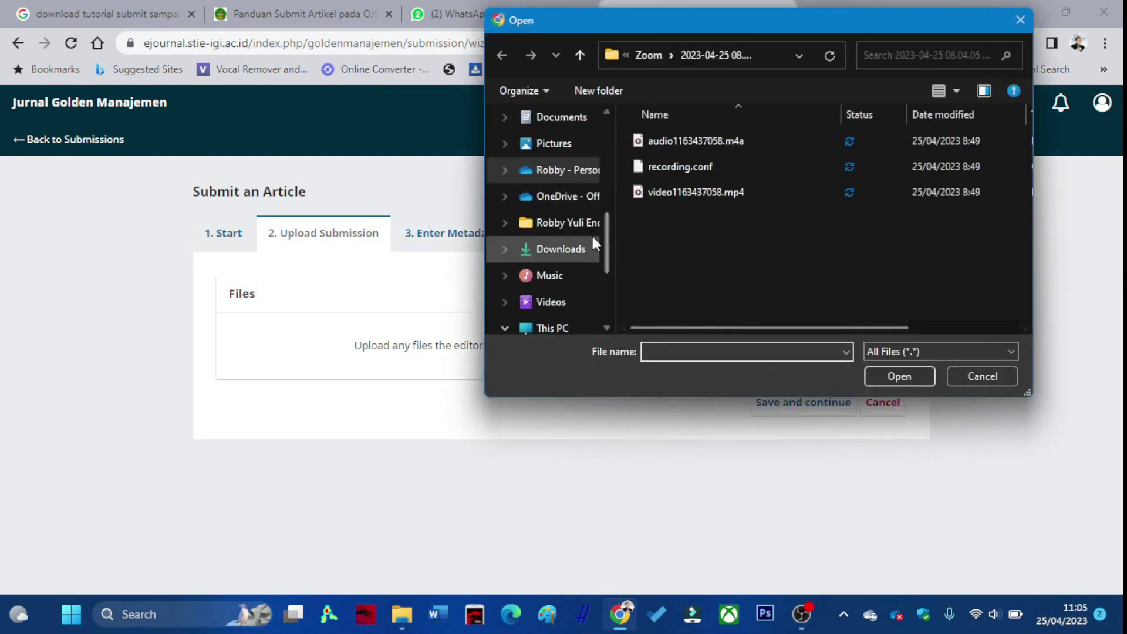
{"action": "left_click", "coordinate": [578, 249]}
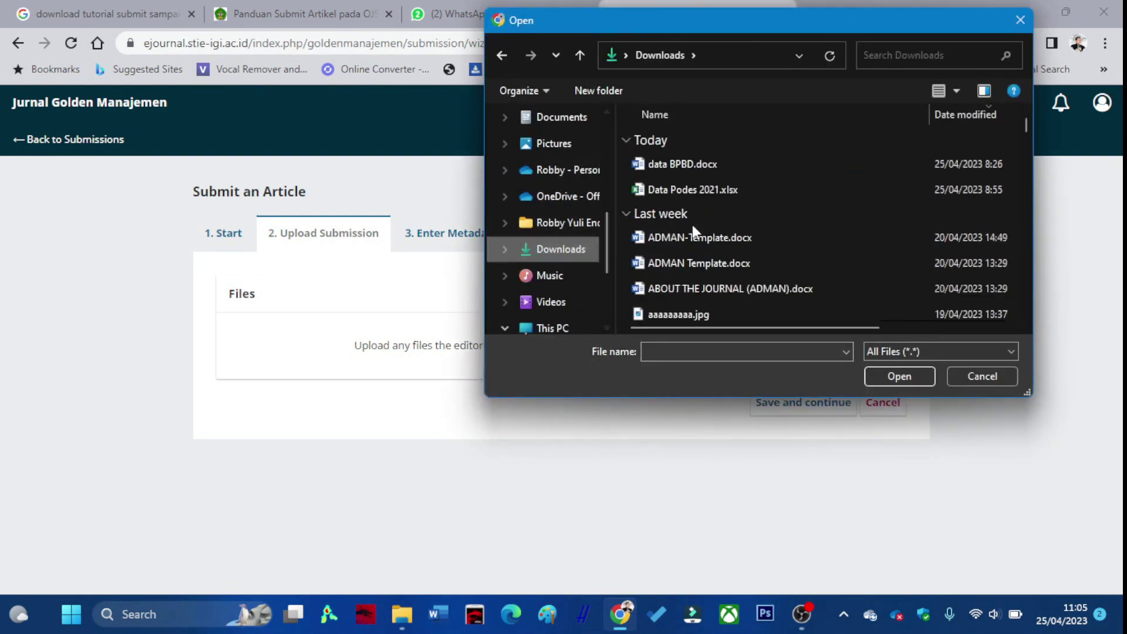
{"action": "double_click", "coordinate": [680, 168]}
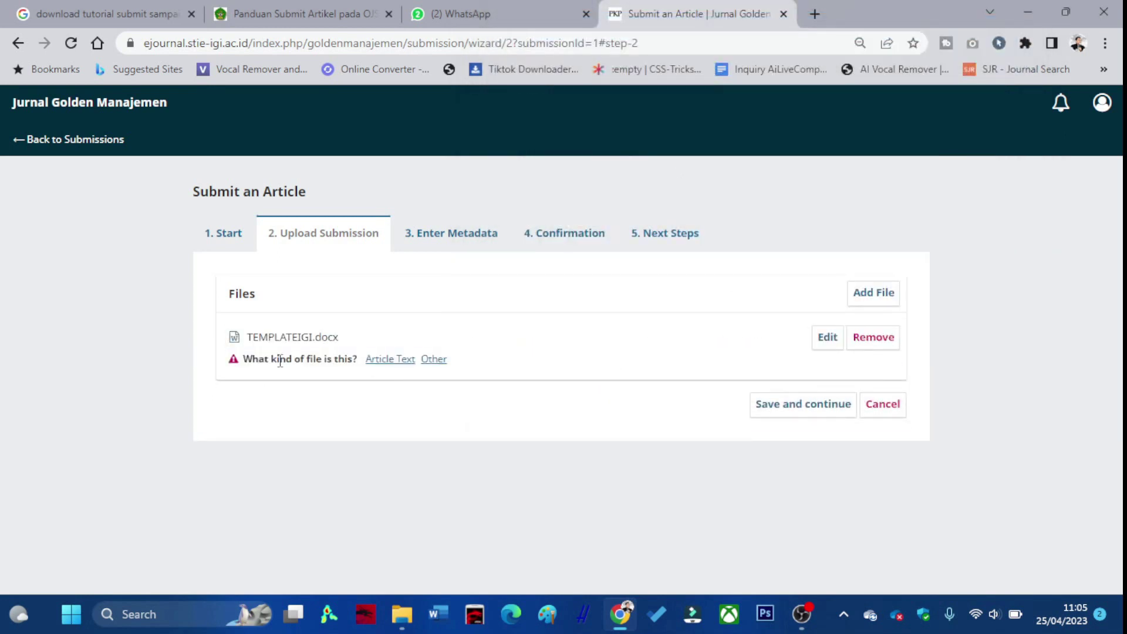
{"action": "left_click_drag", "start_coordinate": [247, 358], "coordinate": [340, 393]}
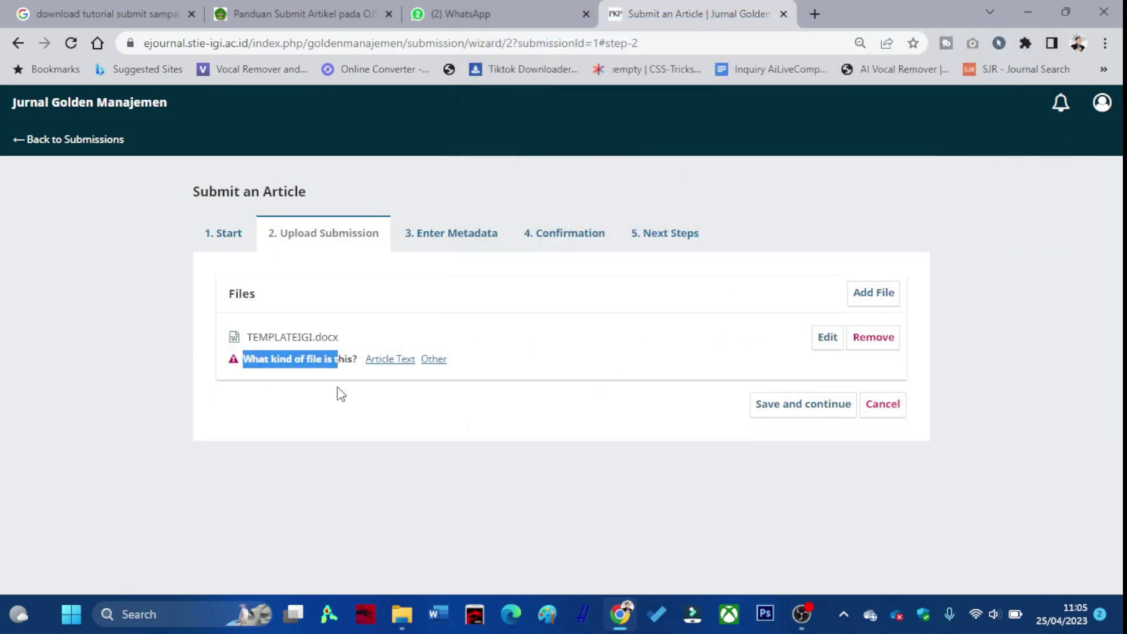
{"action": "left_click", "coordinate": [342, 400]}
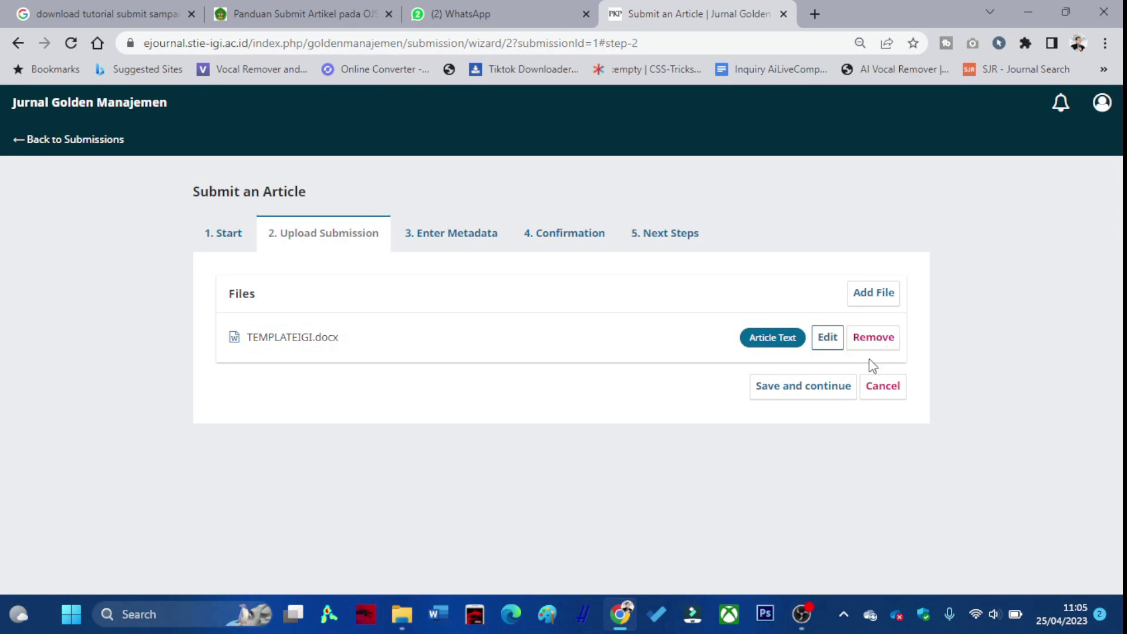
{"action": "left_click", "coordinate": [820, 387]}
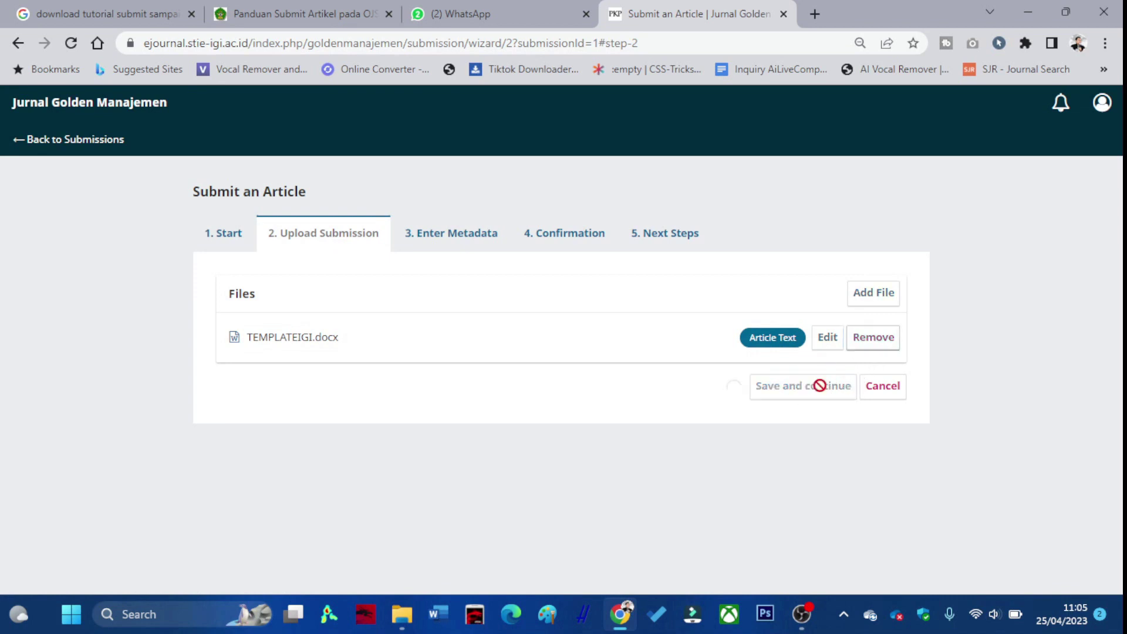
Enter the title 'Pengaruh Reward terhadap Kinerja Karyawan'.
{"action": "scroll", "coordinate": [448, 312], "scroll_direction": "down", "scroll_amount": 1}
{"action": "scroll", "coordinate": [447, 312], "scroll_direction": "up", "scroll_amount": 1}
{"action": "left_click", "coordinate": [453, 305]}
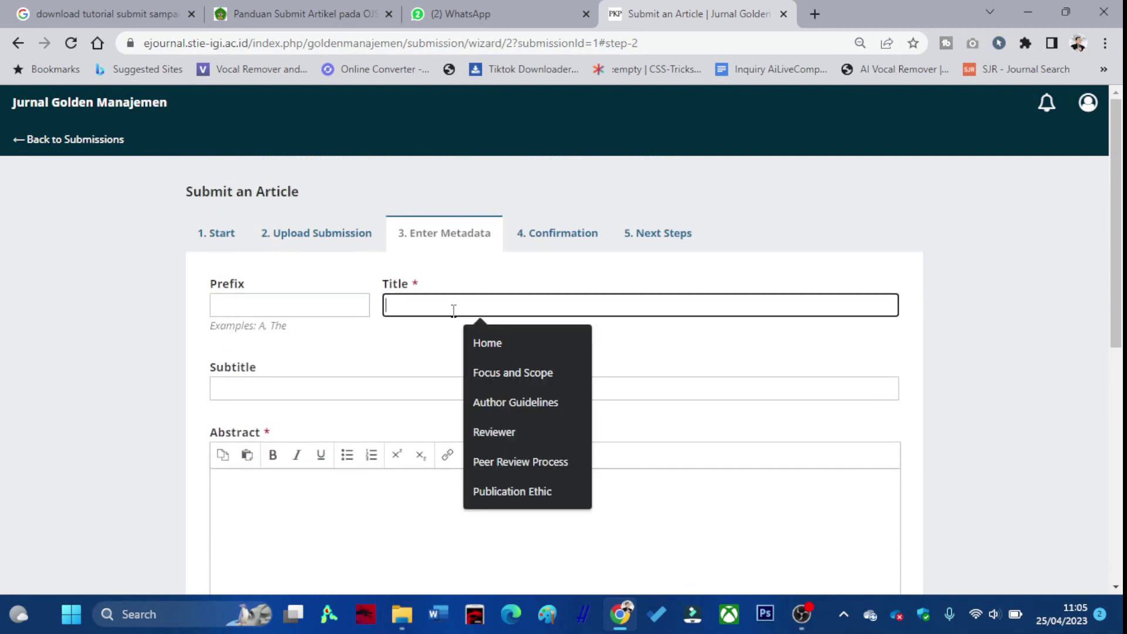
{"action": "type", "text": "Pengaruh Reward"}
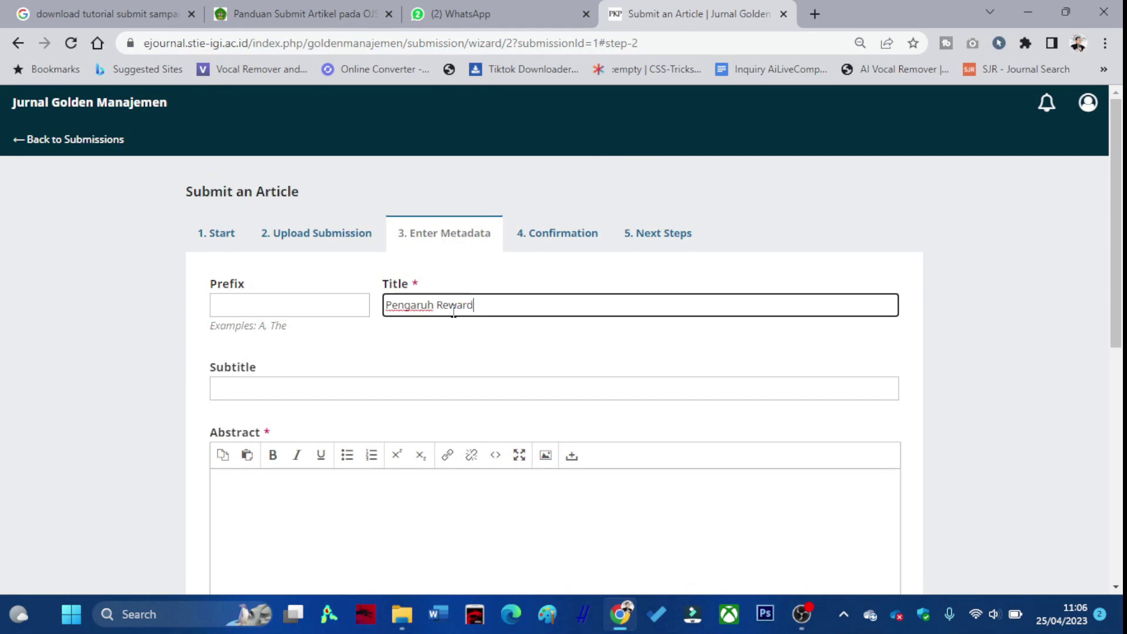
{"action": "type", "text": " terhadap Kinerja Karyawan"}
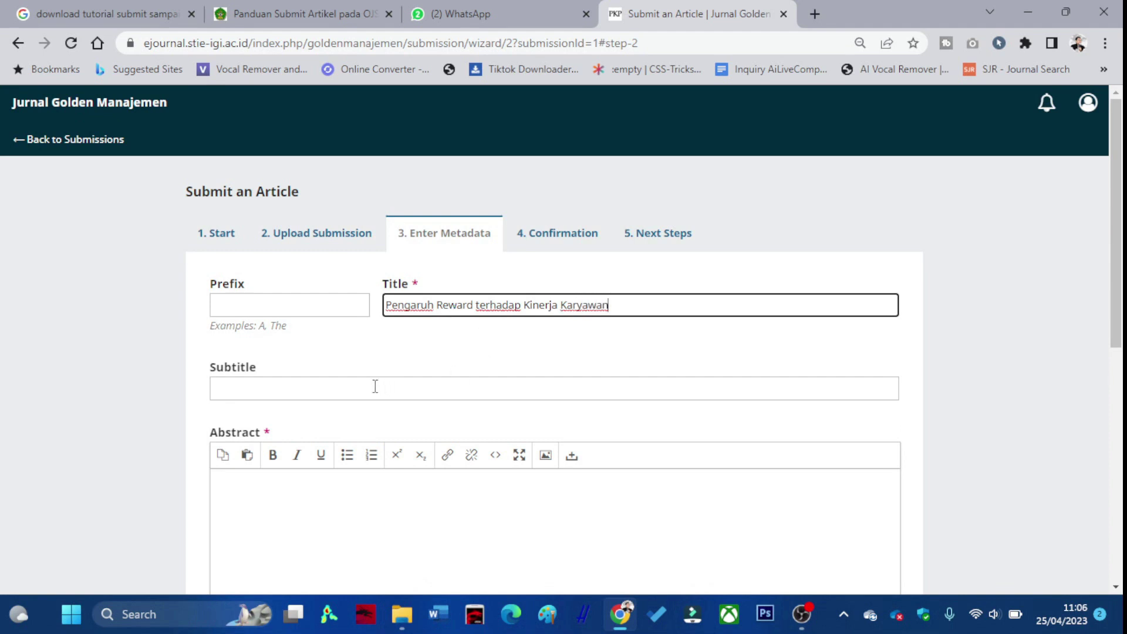
Begin the abstract with 'Tujuan dari Penelitian ini adalah'.
{"action": "scroll", "coordinate": [375, 386], "scroll_direction": "down", "scroll_amount": 2}
{"action": "left_click", "coordinate": [352, 404]}
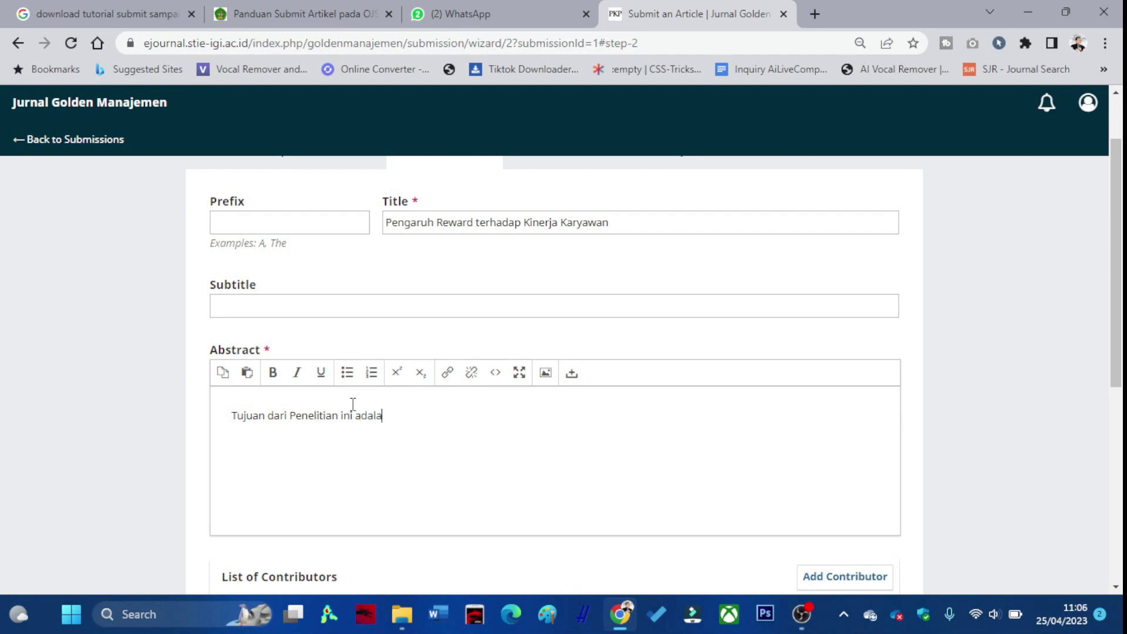
{"action": "scroll", "coordinate": [396, 405], "scroll_direction": "down", "scroll_amount": 3}
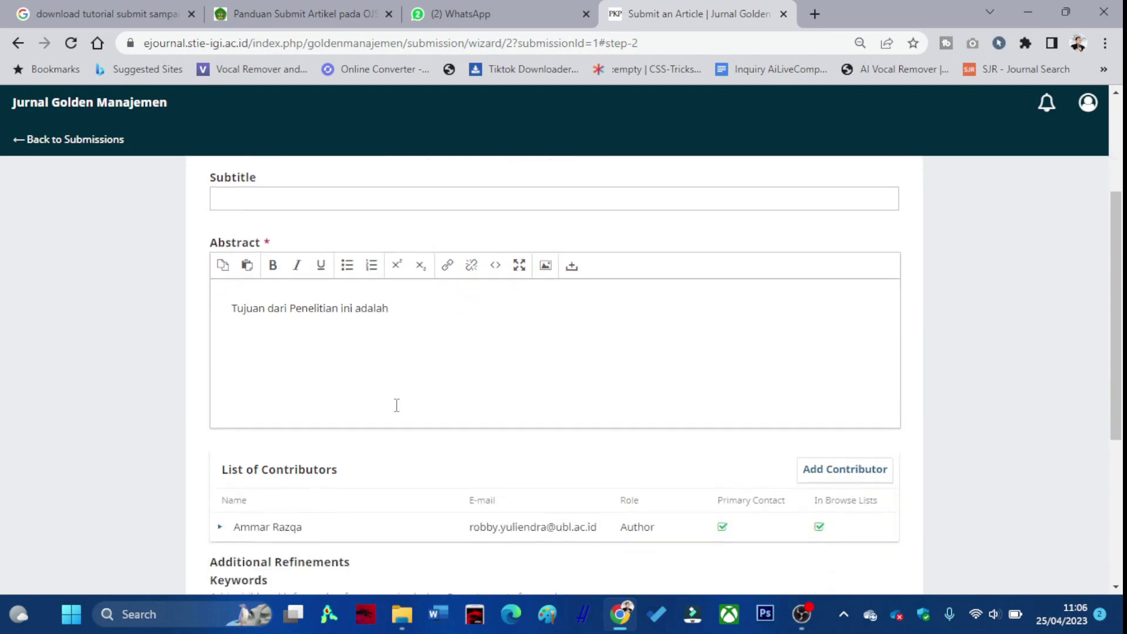
{"action": "scroll", "coordinate": [277, 442], "scroll_direction": "down", "scroll_amount": 2}
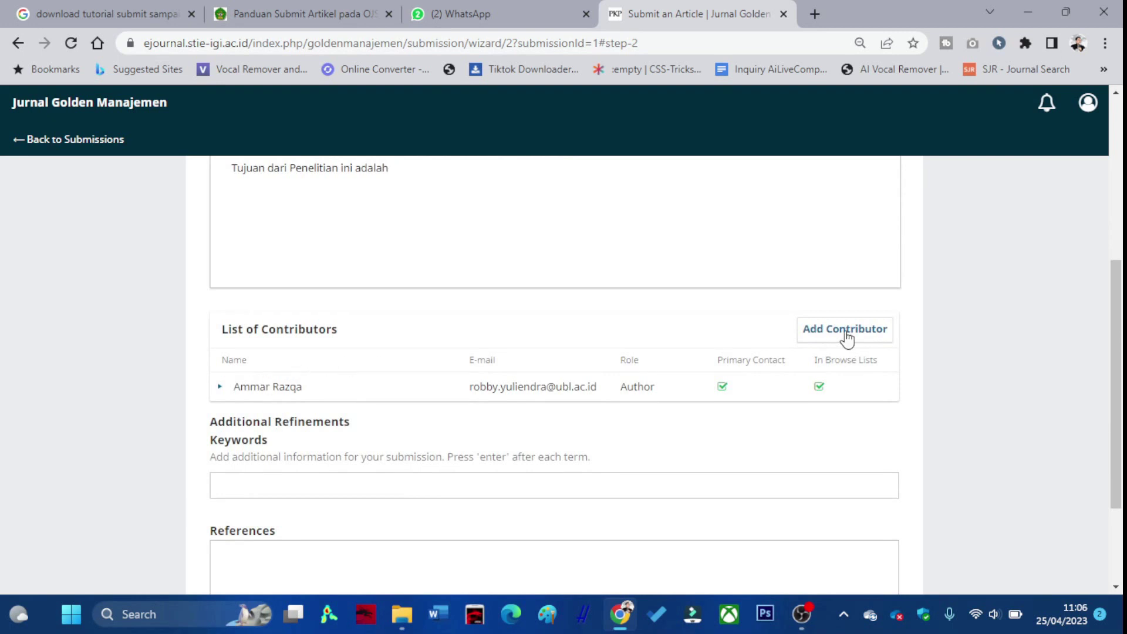
{"action": "left_click", "coordinate": [845, 329]}
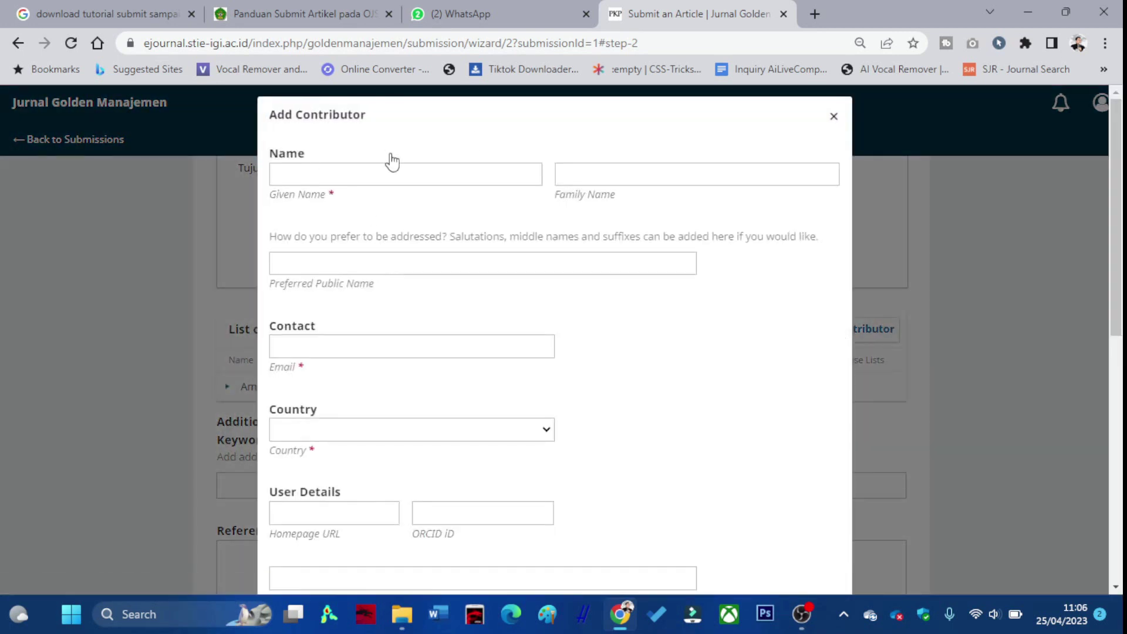
Enter the new contributor's given name, family name and e-mail address.
{"action": "left_click", "coordinate": [332, 169]}
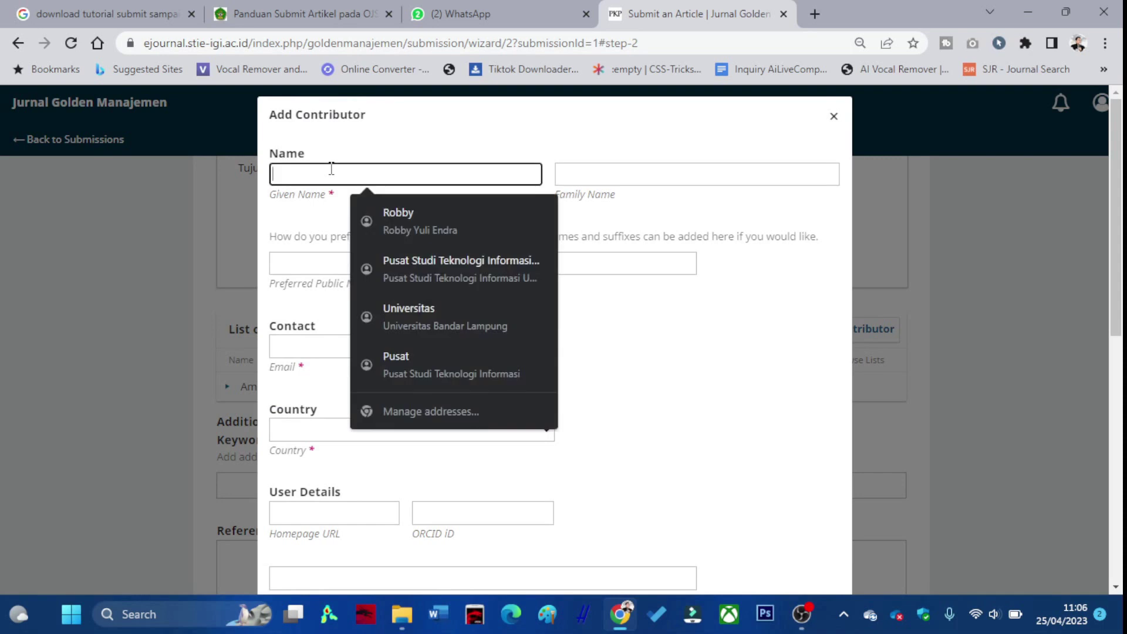
{"action": "type", "text": "robby"}
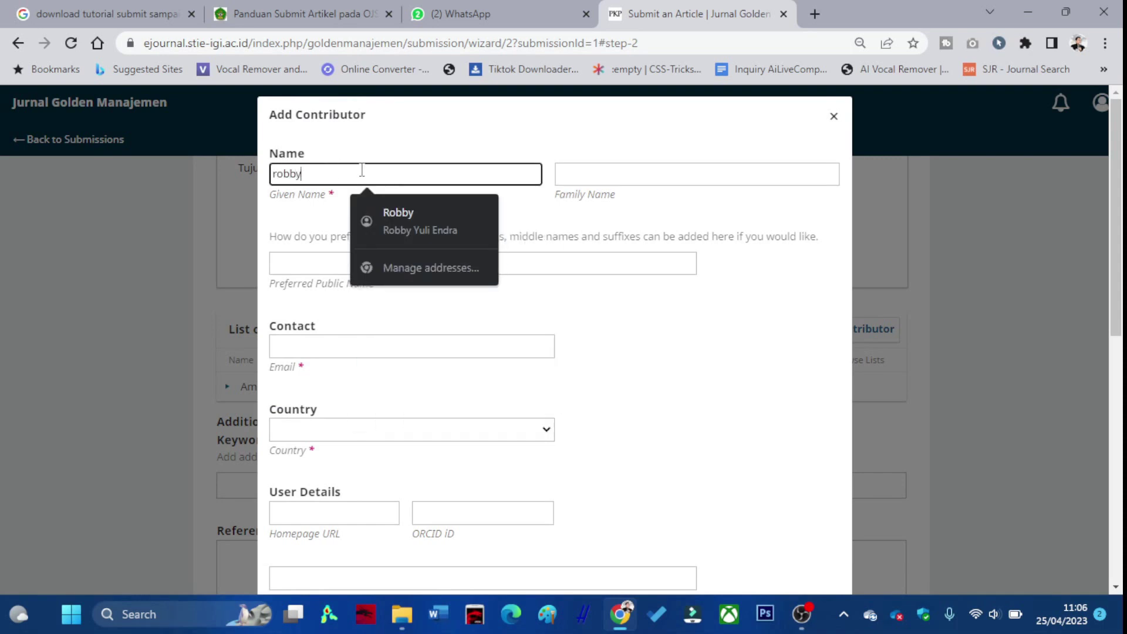
{"action": "key", "text": "Tab"}
{"action": "type", "text": "y"}
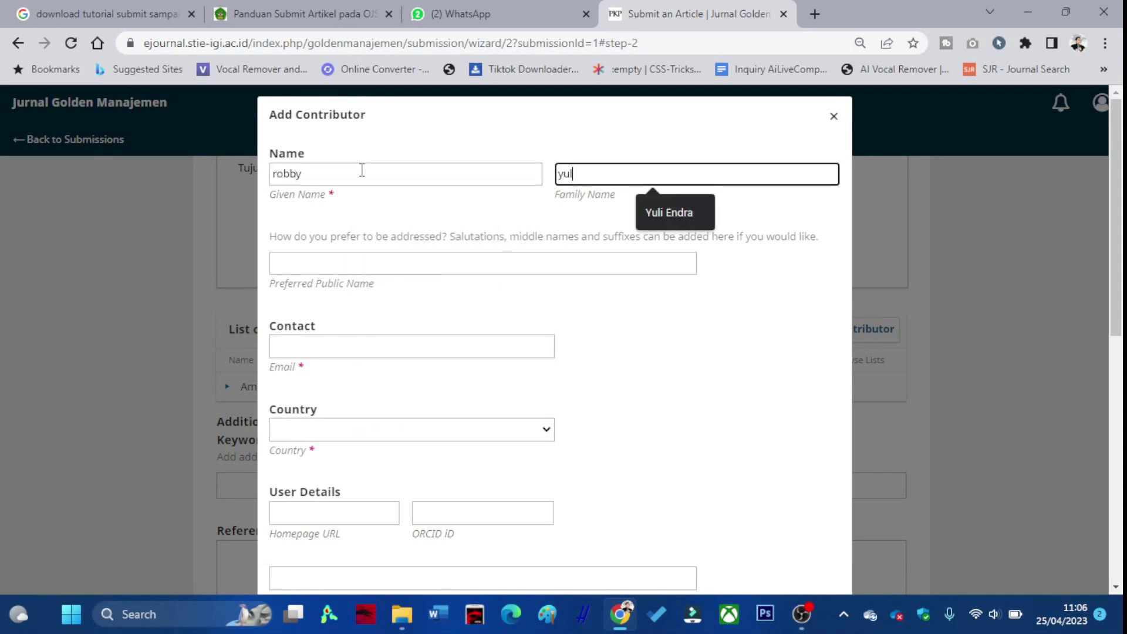
{"action": "left_click", "coordinate": [677, 212]}
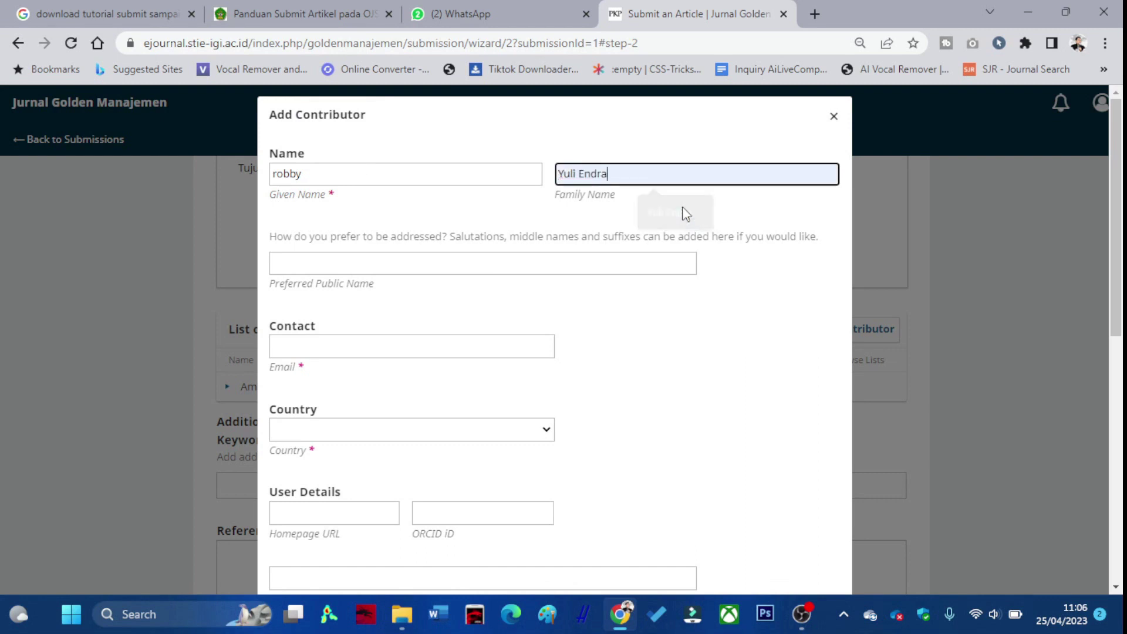
{"action": "left_click", "coordinate": [355, 348]}
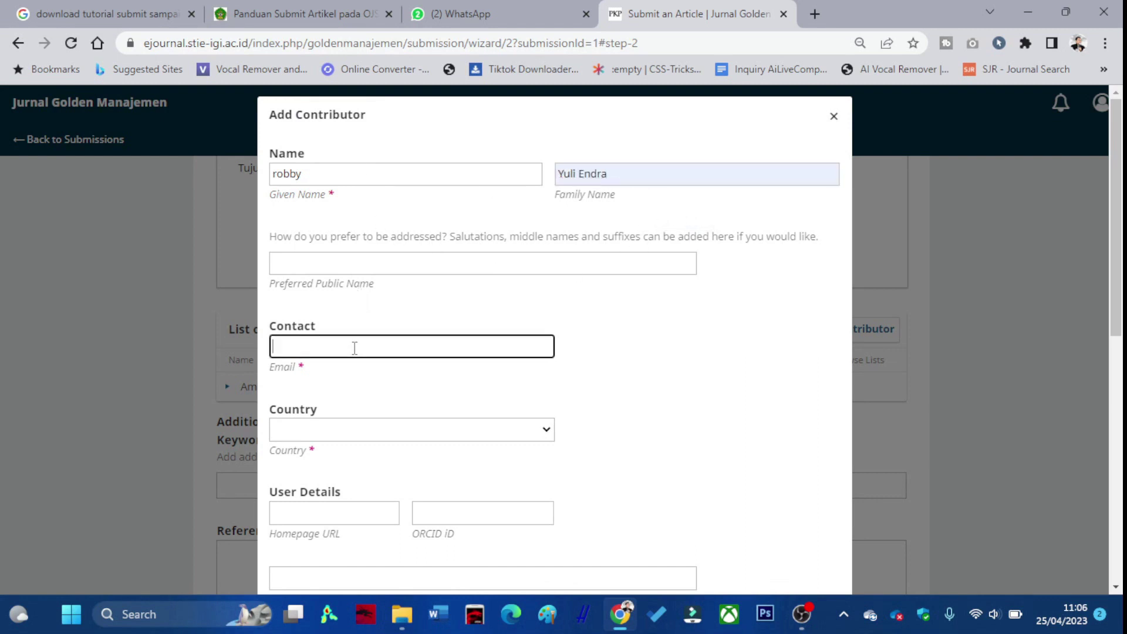
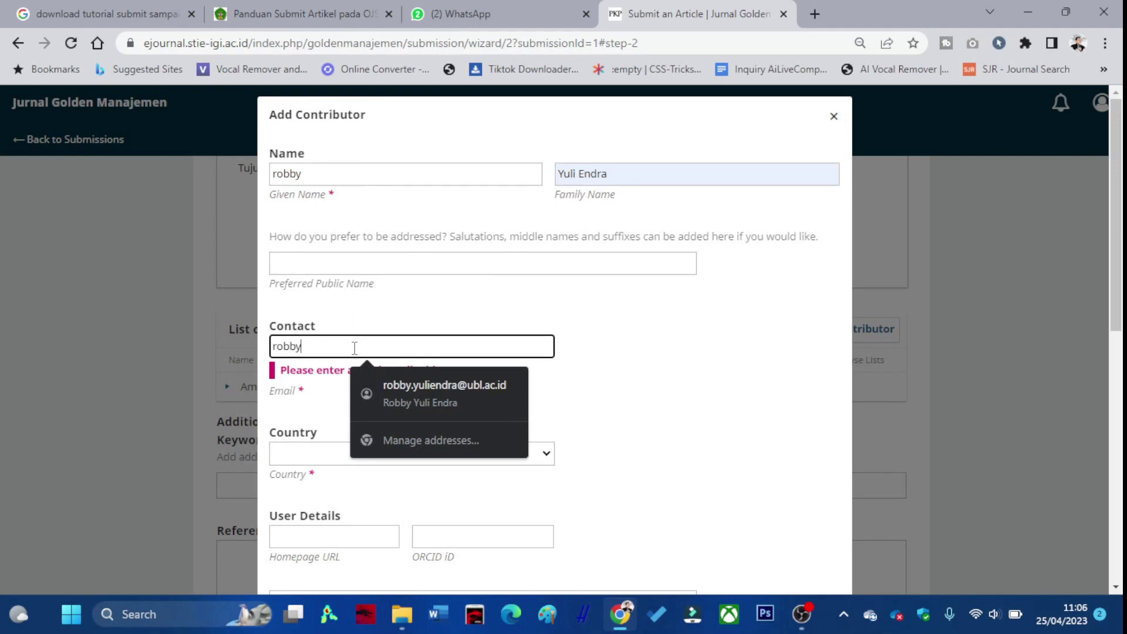
Set the contributor's country to Indonesia and affiliation to Universitas Bandar Lampung.
{"action": "key", "text": "Tab"}
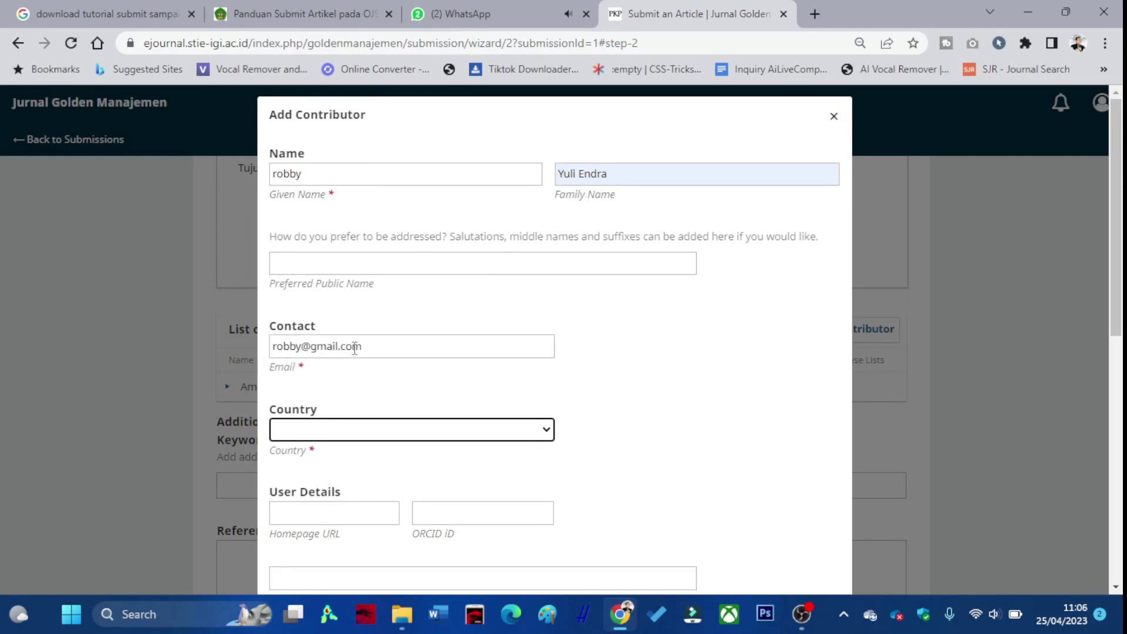
{"action": "left_click", "coordinate": [359, 429]}
{"action": "key", "text": "i"}
{"action": "key", "text": "Down"}
{"action": "key", "text": "Down"}
{"action": "key", "text": "Down"}
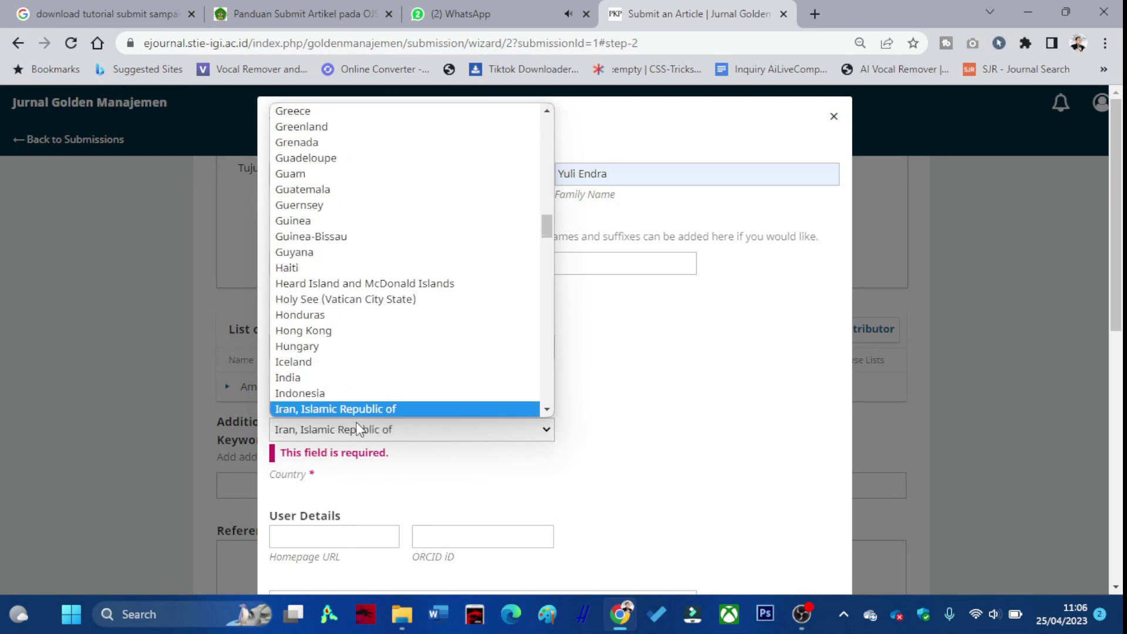
{"action": "left_click", "coordinate": [330, 393]}
{"action": "scroll", "coordinate": [375, 389], "scroll_direction": "down", "scroll_amount": 4}
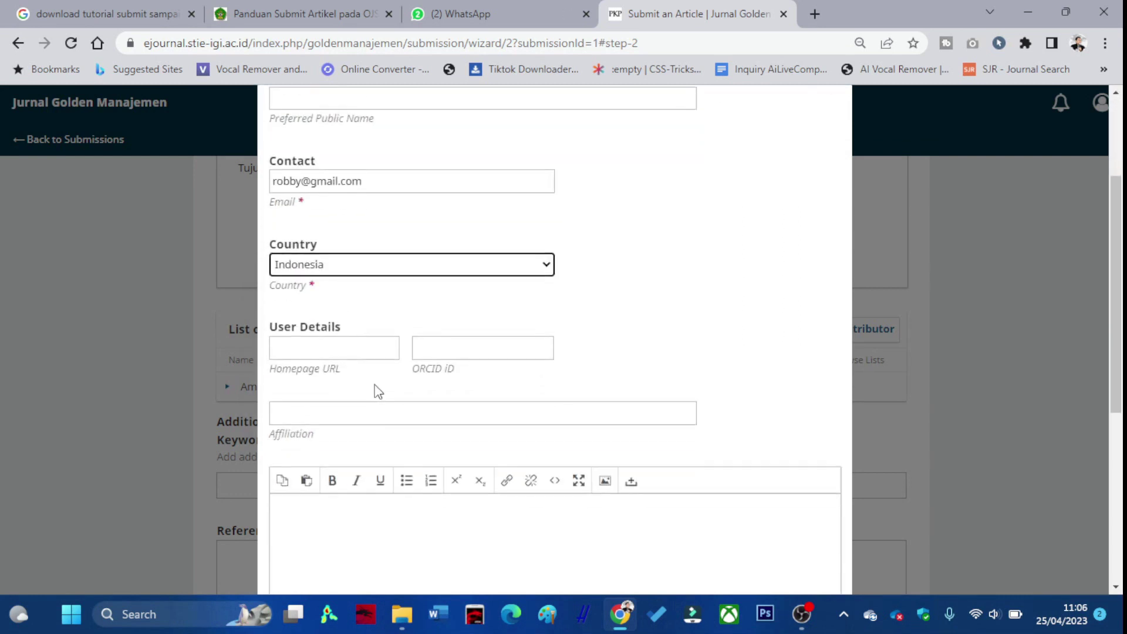
{"action": "left_click", "coordinate": [380, 330]}
{"action": "type", "text": "U"}
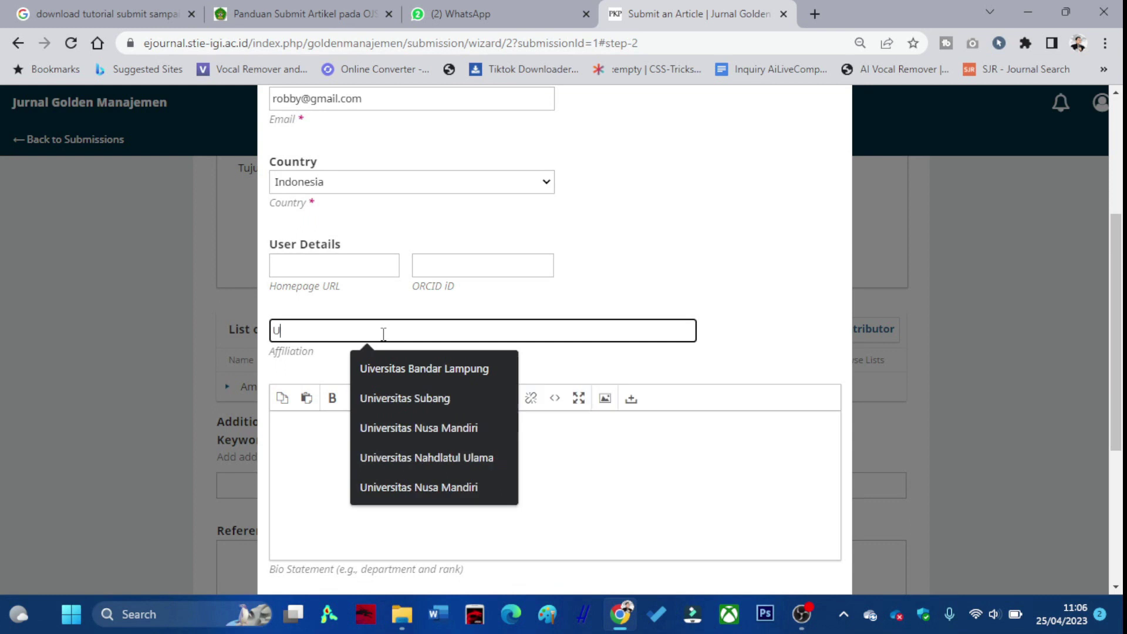
{"action": "type", "text": "niversitas Bandar Lampung"}
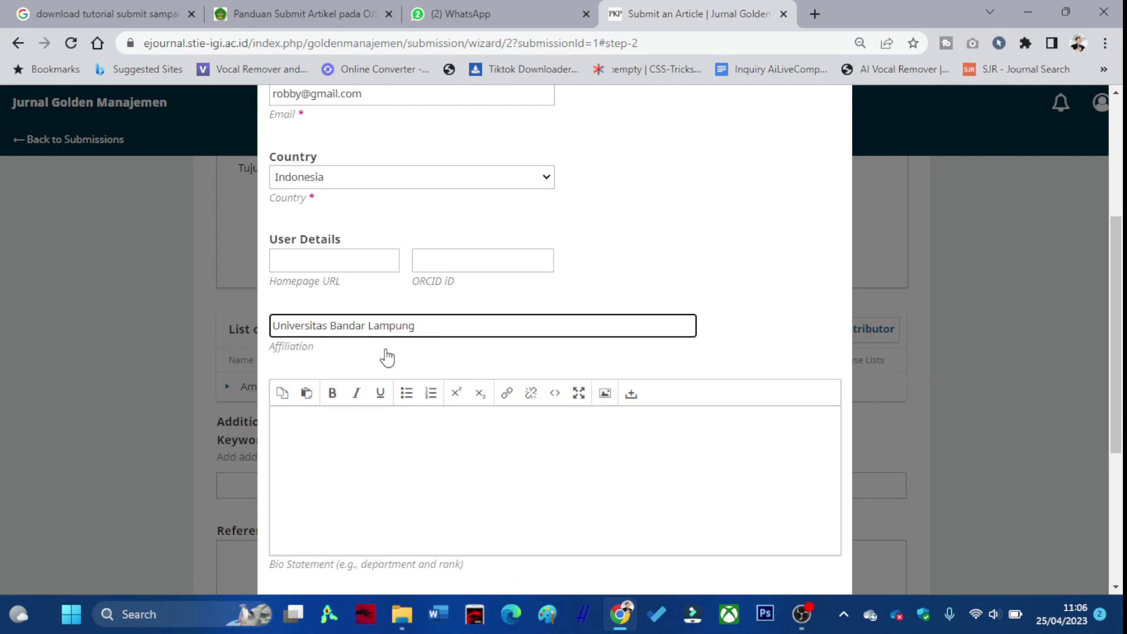
Give the contributor the Author role and save them to the list.
{"action": "scroll", "coordinate": [385, 354], "scroll_direction": "down", "scroll_amount": 4}
{"action": "left_click", "coordinate": [302, 383]}
{"action": "scroll", "coordinate": [329, 399], "scroll_direction": "down", "scroll_amount": 1}
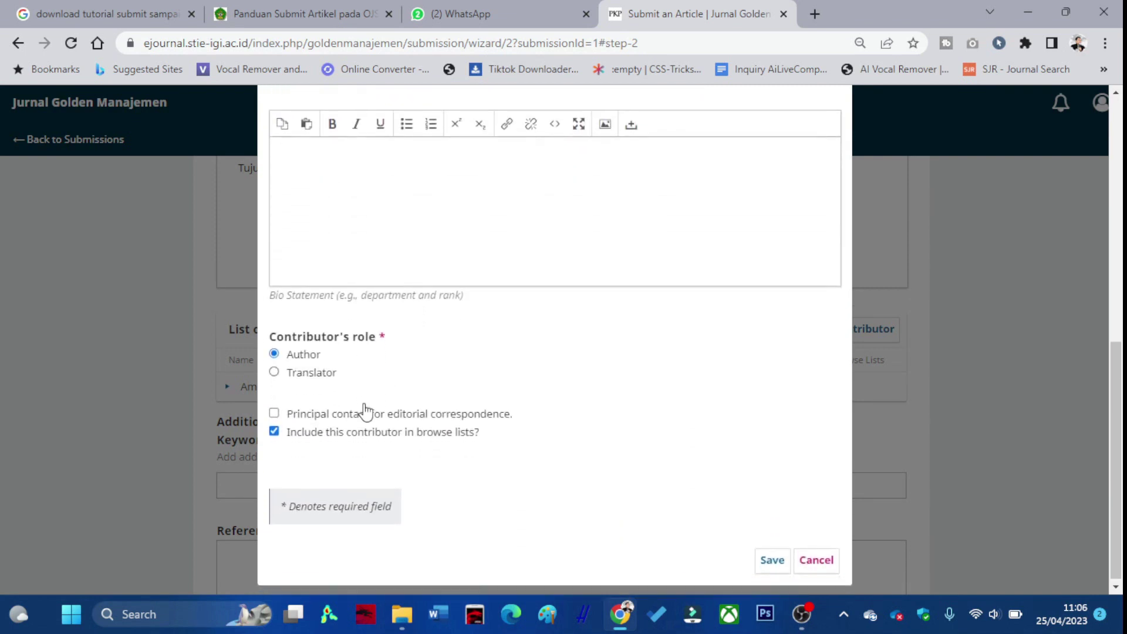
{"action": "left_click", "coordinate": [771, 558]}
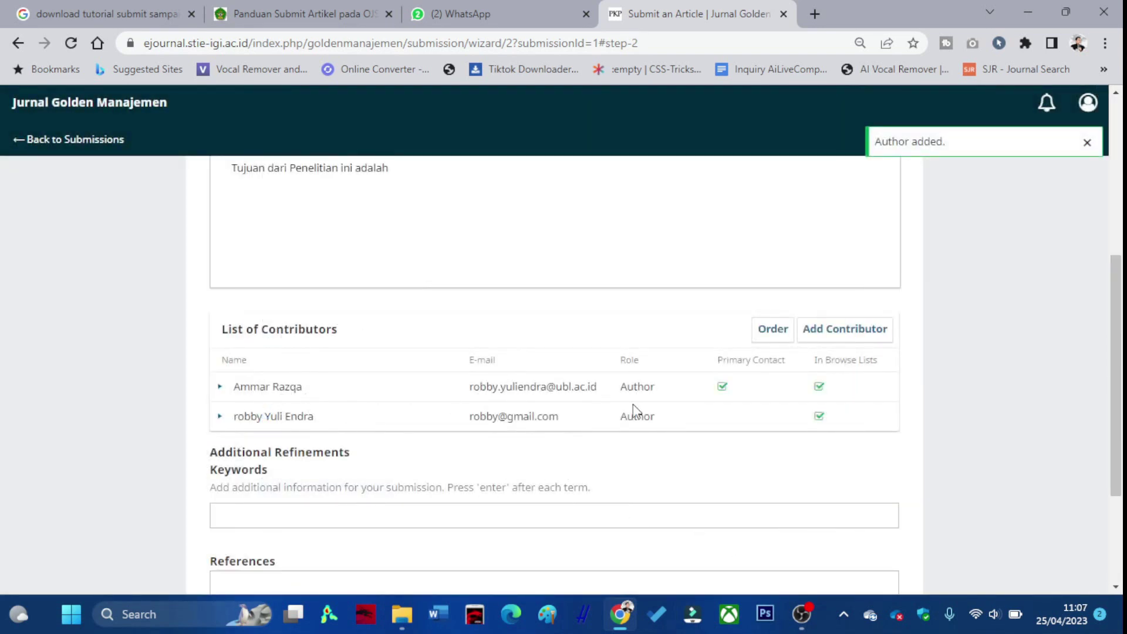
{"action": "left_click", "coordinate": [845, 330]}
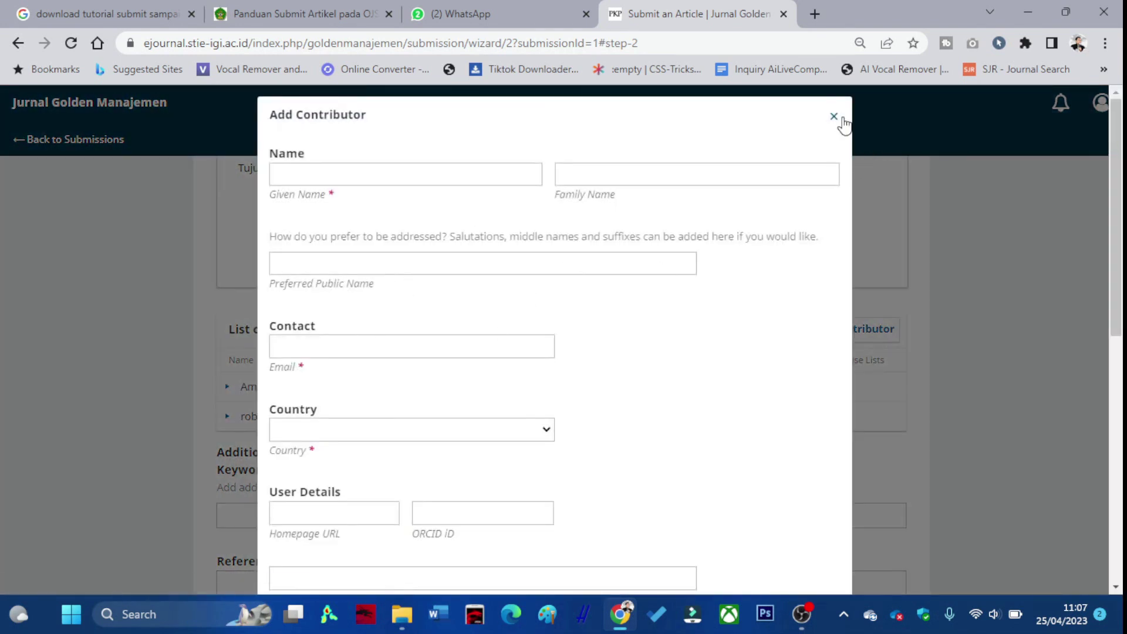
Close the empty contributor form and reorder the two contributors.
{"action": "left_click", "coordinate": [834, 116]}
{"action": "left_click", "coordinate": [772, 329]}
{"action": "mouse_move", "coordinate": [345, 413]}
{"action": "left_mouse_down"}
{"action": "mouse_move", "coordinate": [350, 372]}
{"action": "mouse_move", "coordinate": [350, 412]}
{"action": "left_mouse_up"}
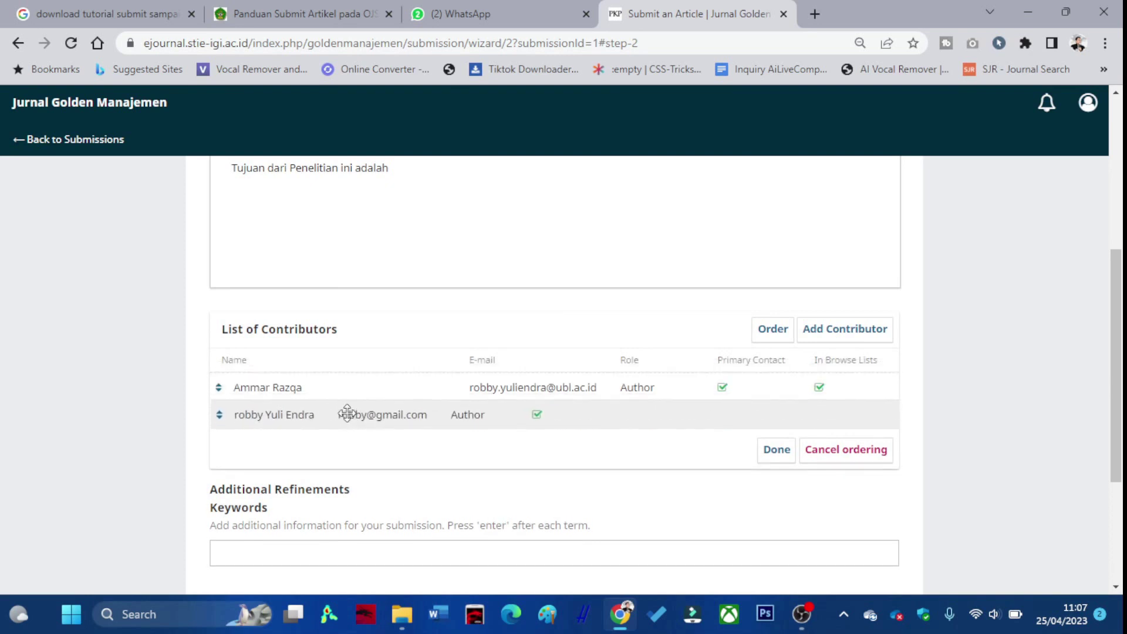
{"action": "left_click", "coordinate": [775, 449]}
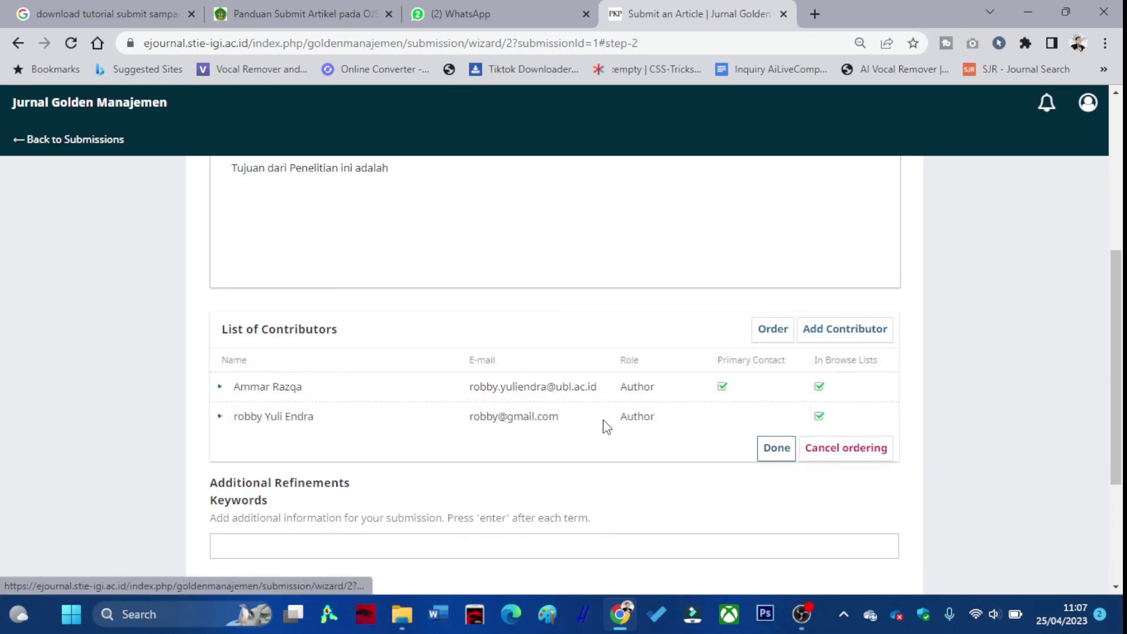
Add keyword 'pengaruh kinerja' and references 'Masukan daftar pustaka', then save the metadata.
{"action": "scroll", "coordinate": [601, 424], "scroll_direction": "down", "scroll_amount": 1}
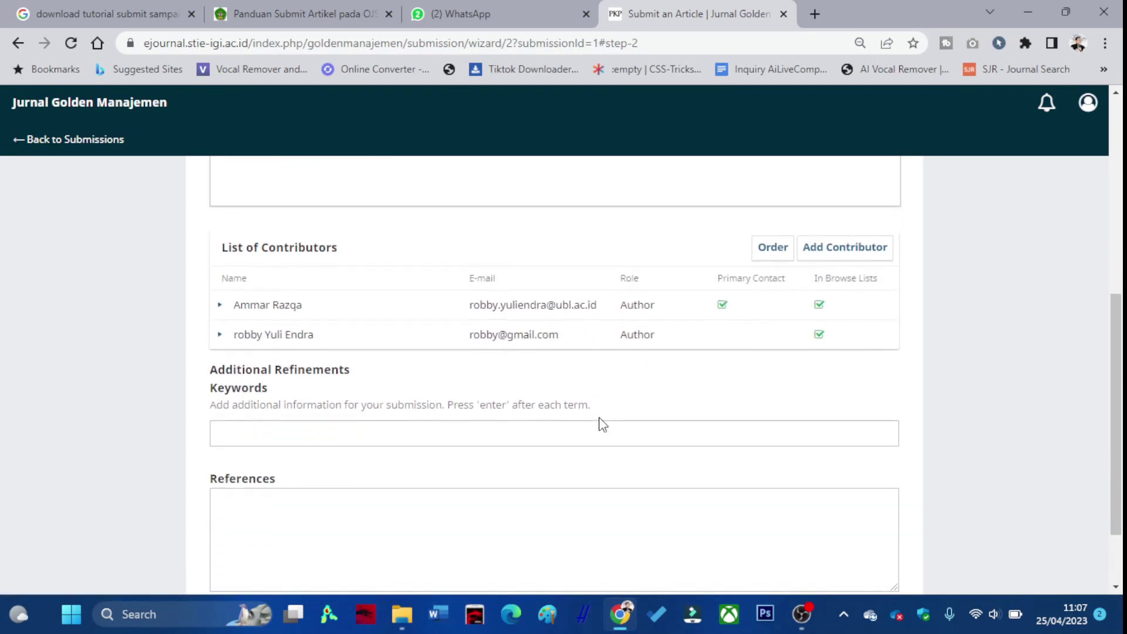
{"action": "left_click", "coordinate": [313, 428]}
{"action": "type", "text": "pengaruh "}
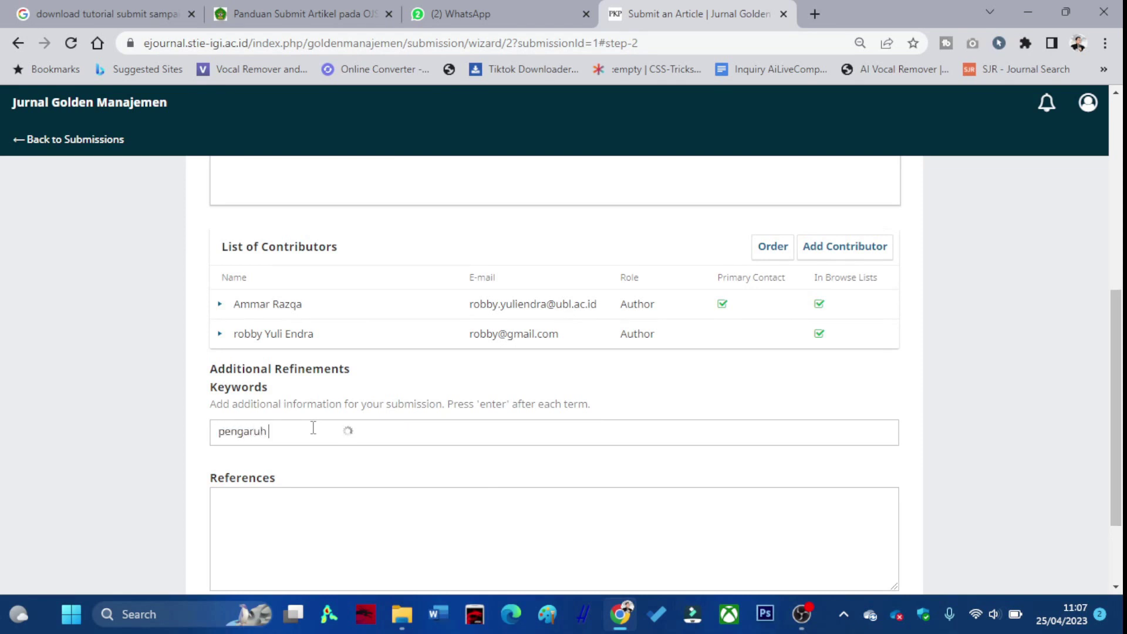
{"action": "type", "text": "kinerja"}
{"action": "key", "text": "Return"}
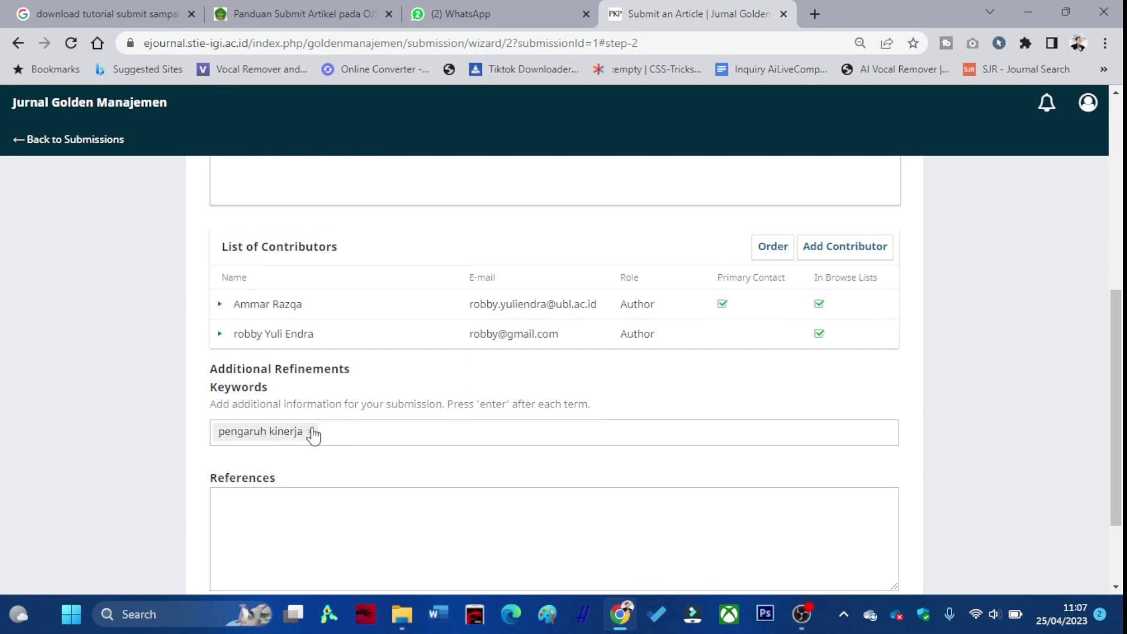
{"action": "scroll", "coordinate": [365, 455], "scroll_direction": "down", "scroll_amount": 1}
{"action": "left_click", "coordinate": [353, 438]}
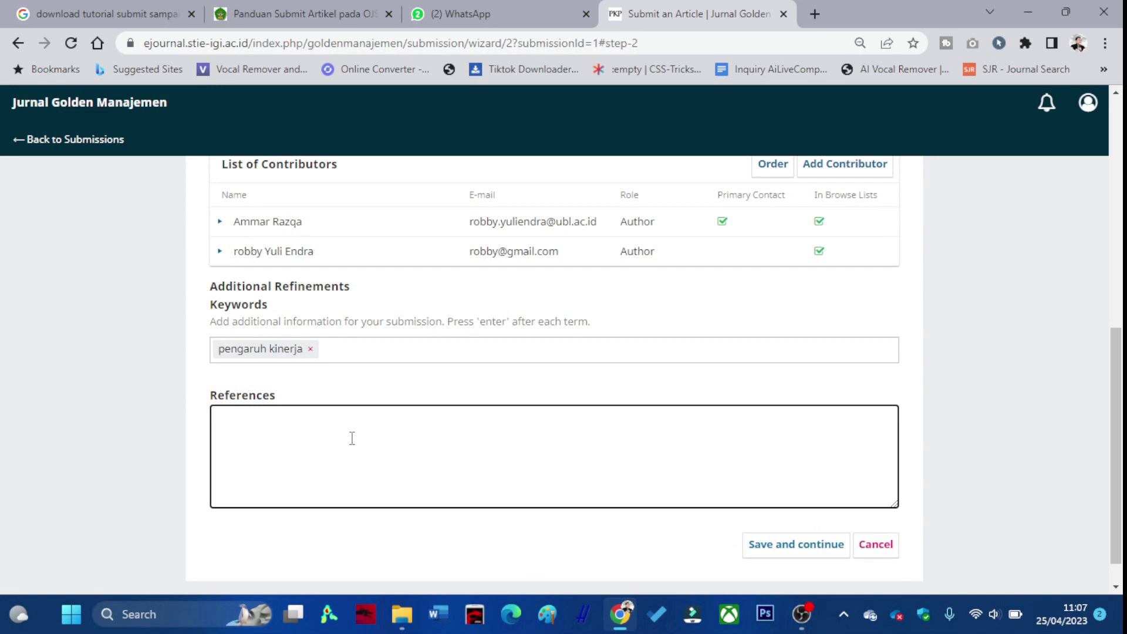
{"action": "type", "text": "Masukan daftar pustaka"}
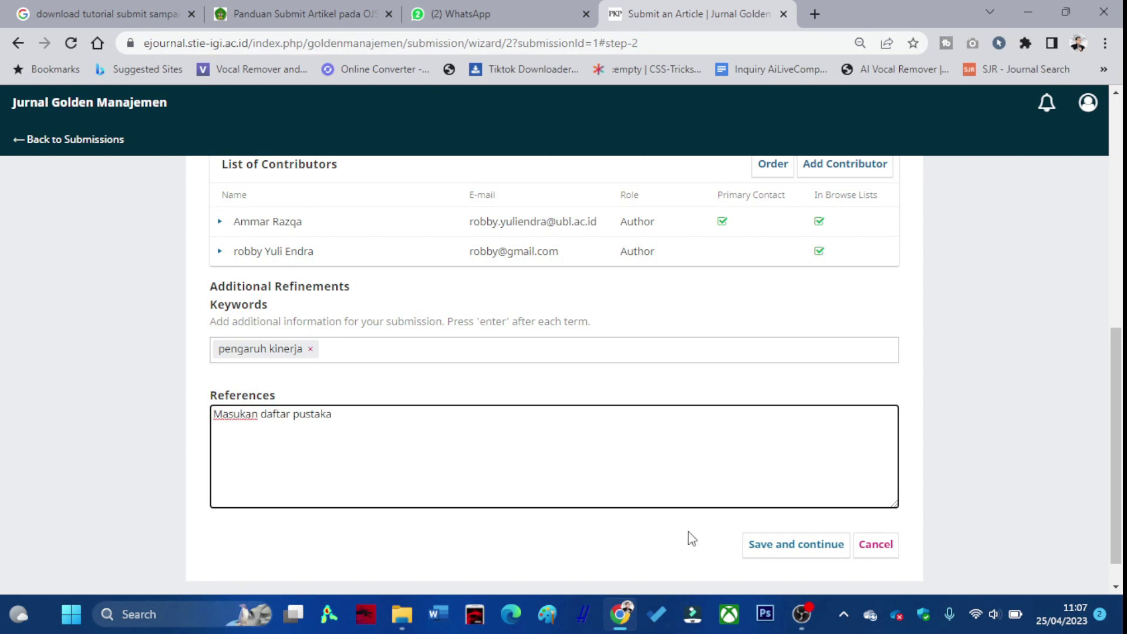
{"action": "left_click", "coordinate": [775, 549]}
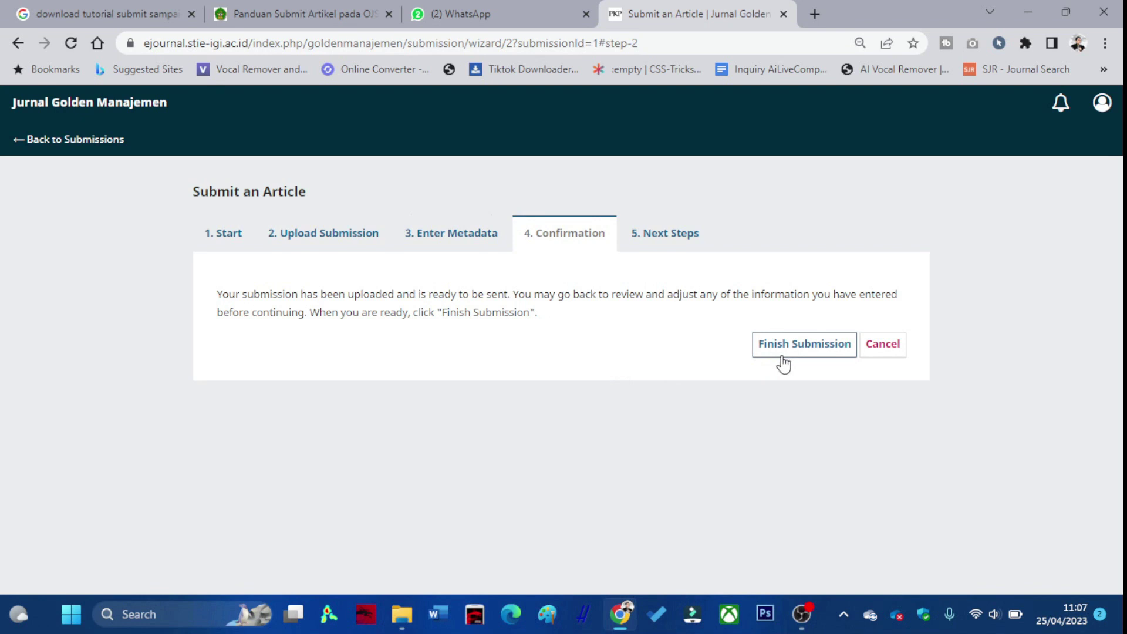
Finish and confirm the submission, then dismiss the email error notice.
{"action": "left_click", "coordinate": [808, 346]}
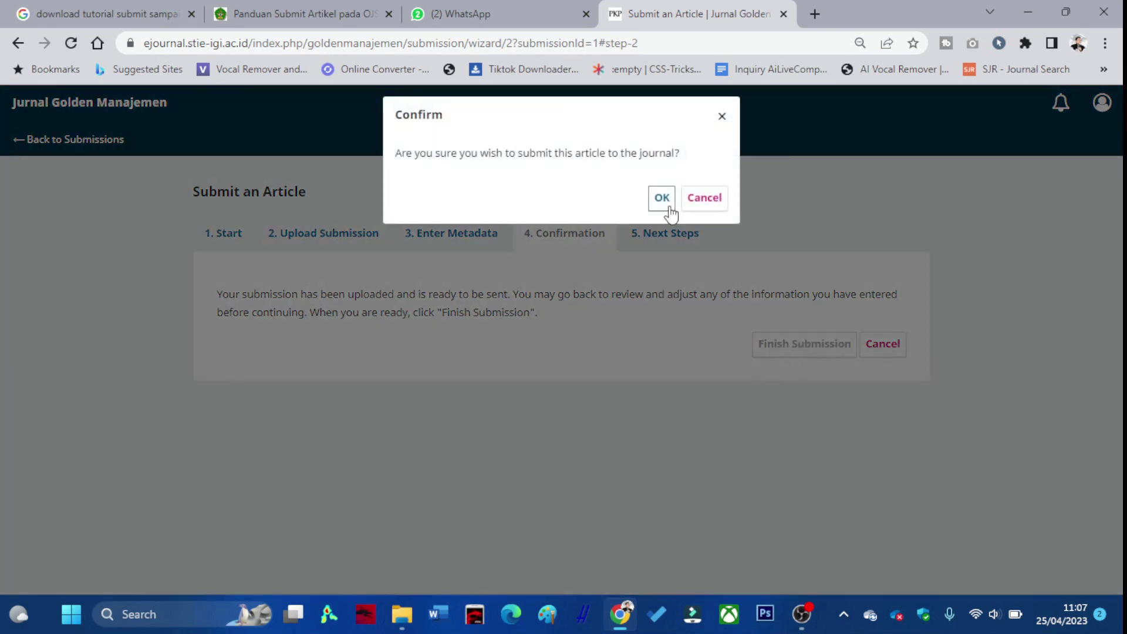
{"action": "left_click", "coordinate": [663, 198]}
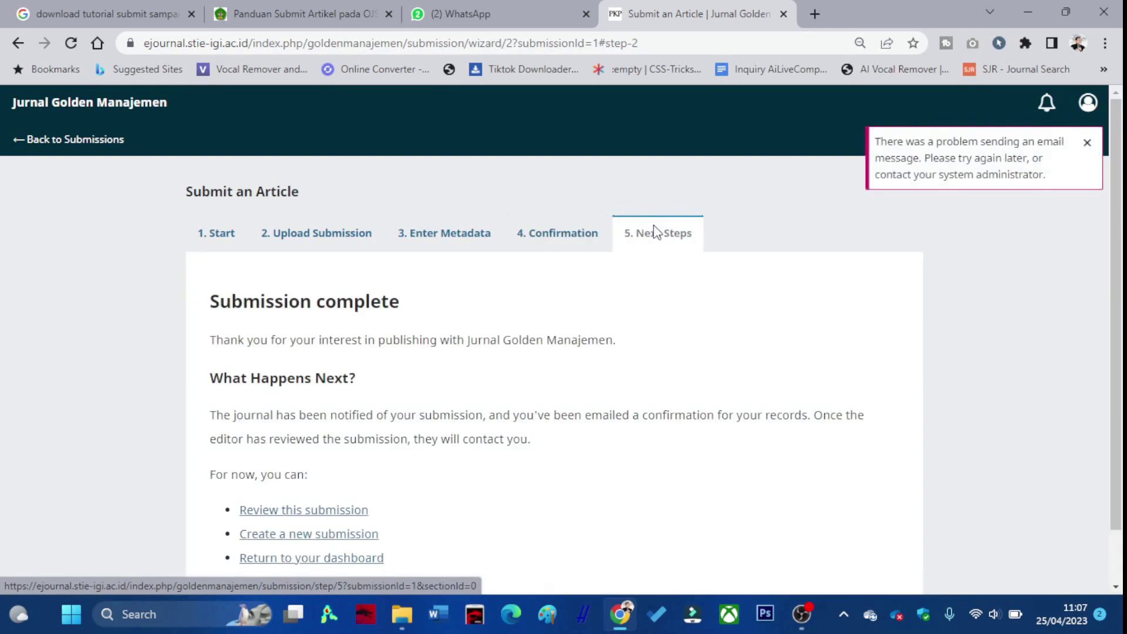
{"action": "left_click", "coordinate": [1086, 143]}
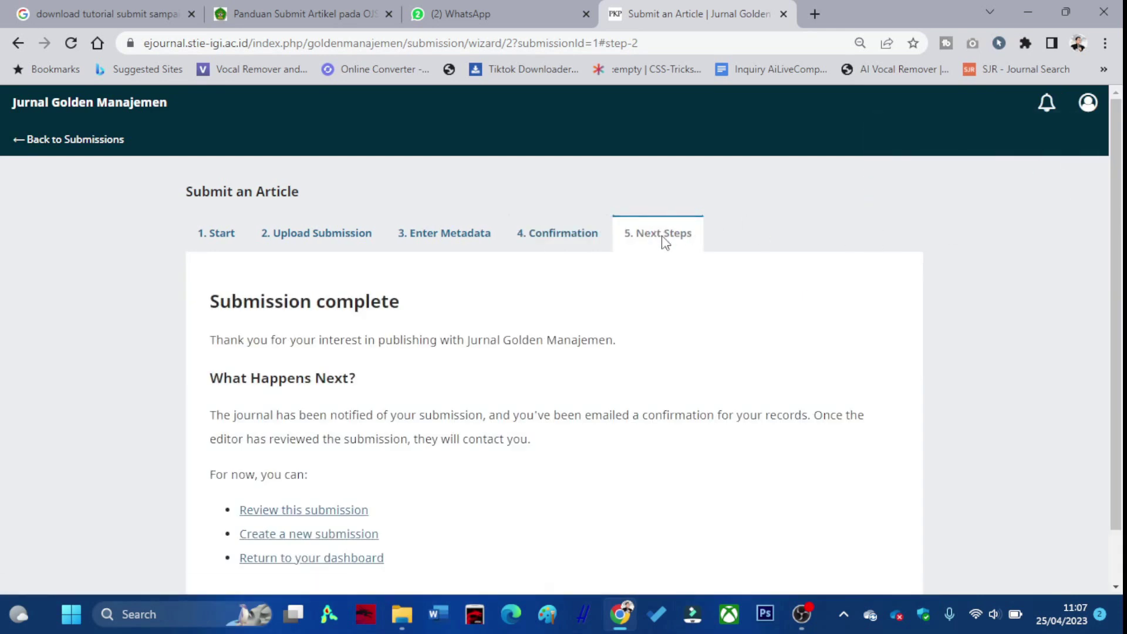
{"action": "scroll", "coordinate": [661, 247], "scroll_direction": "down", "scroll_amount": 1}
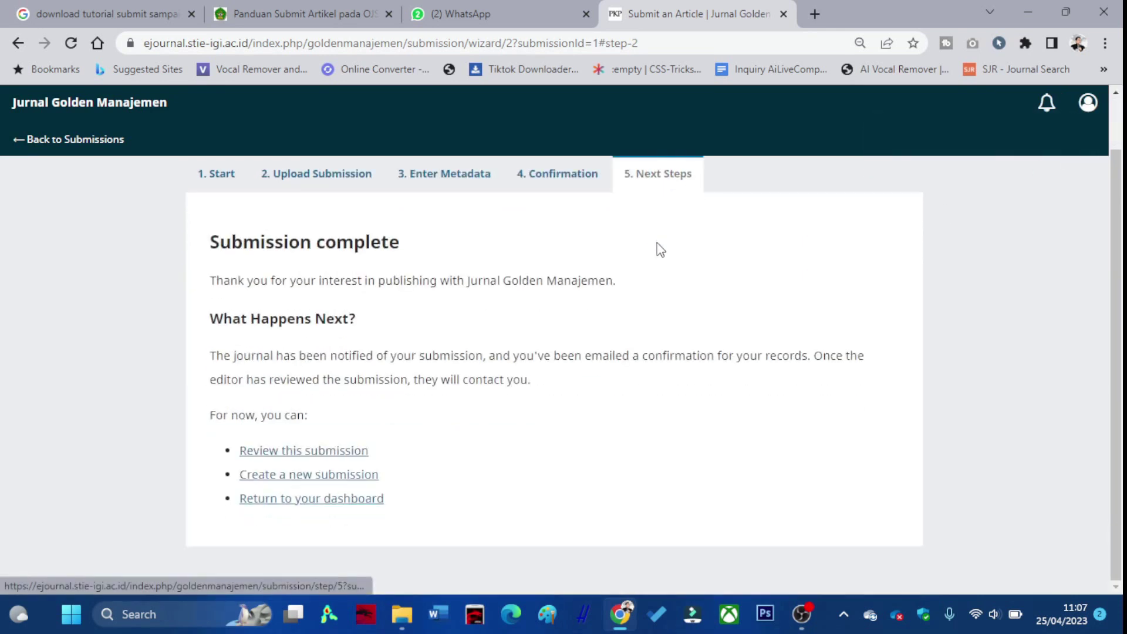
Open the submitted article's workflow and check its Review and Submission stages.
{"action": "left_click", "coordinate": [336, 454]}
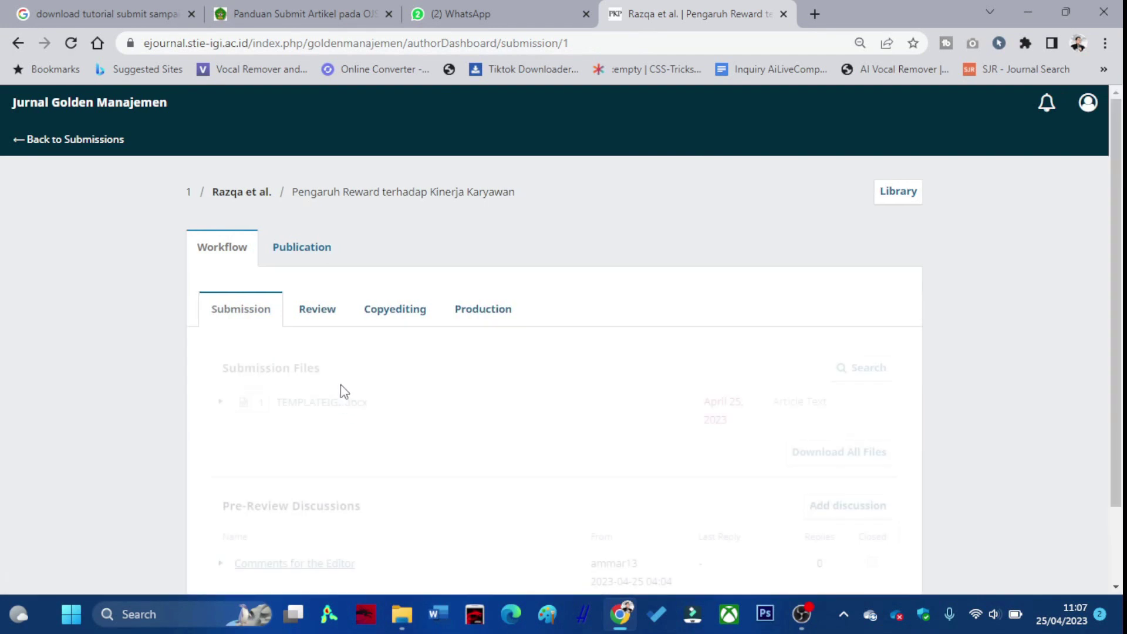
{"action": "scroll", "coordinate": [687, 422], "scroll_direction": "down", "scroll_amount": 2}
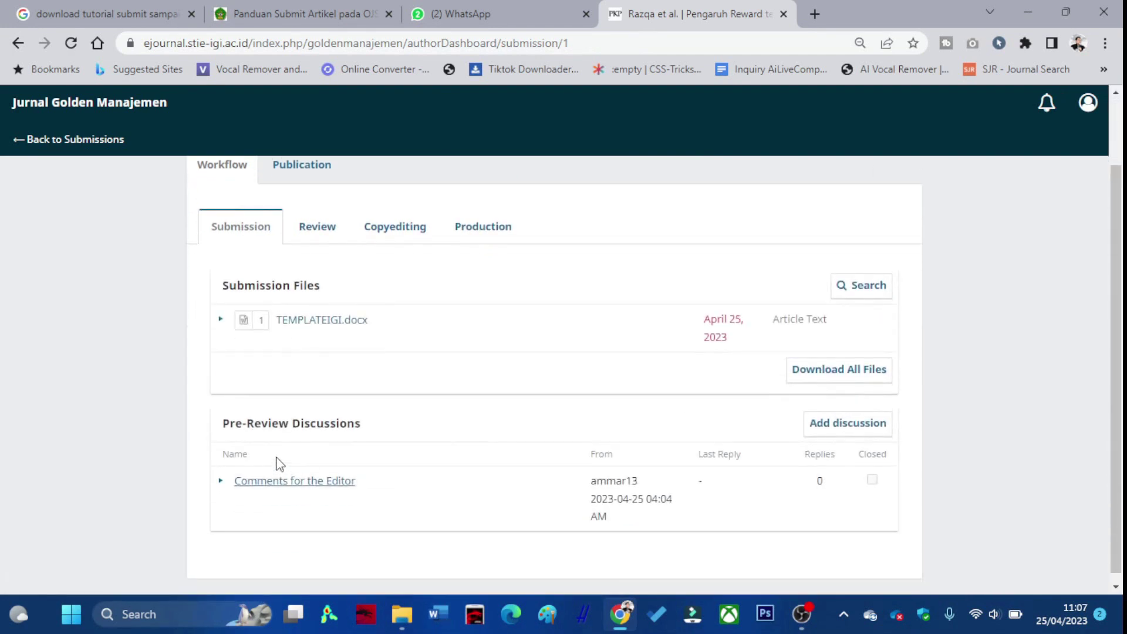
{"action": "scroll", "coordinate": [279, 462], "scroll_direction": "down", "scroll_amount": 1}
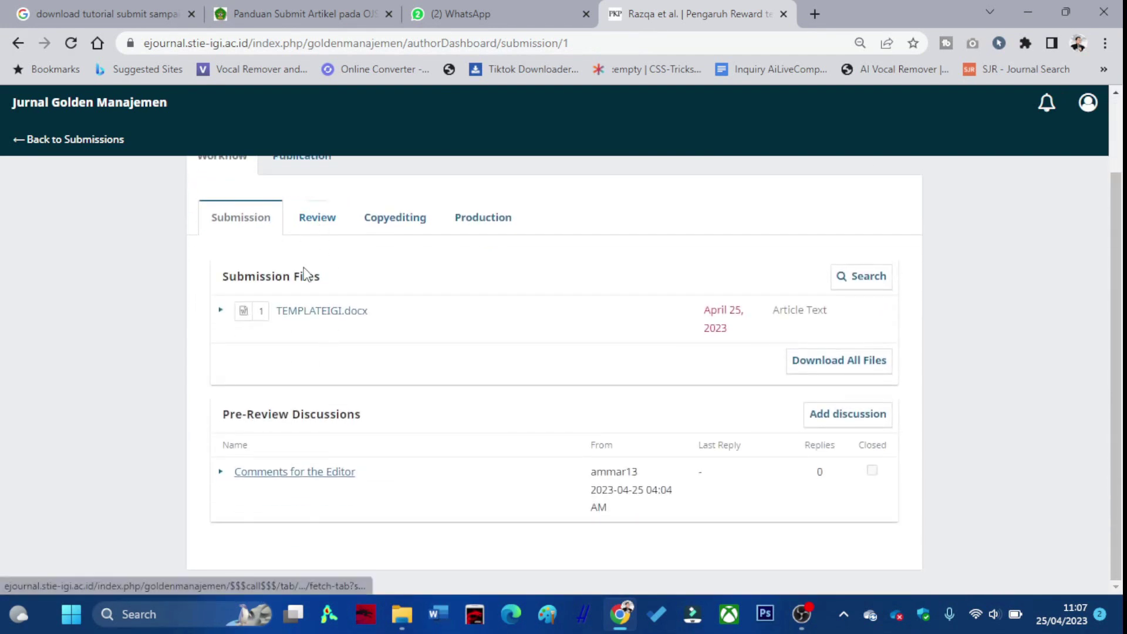
{"action": "scroll", "coordinate": [317, 306], "scroll_direction": "up", "scroll_amount": 2}
{"action": "left_click", "coordinate": [320, 306]}
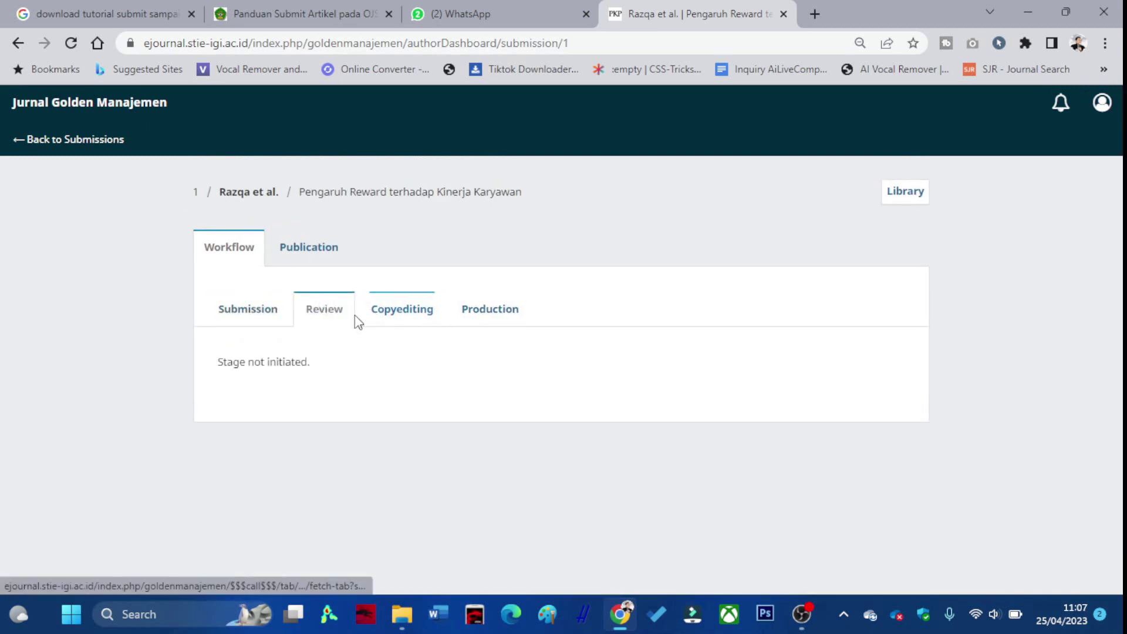
{"action": "left_click", "coordinate": [254, 322]}
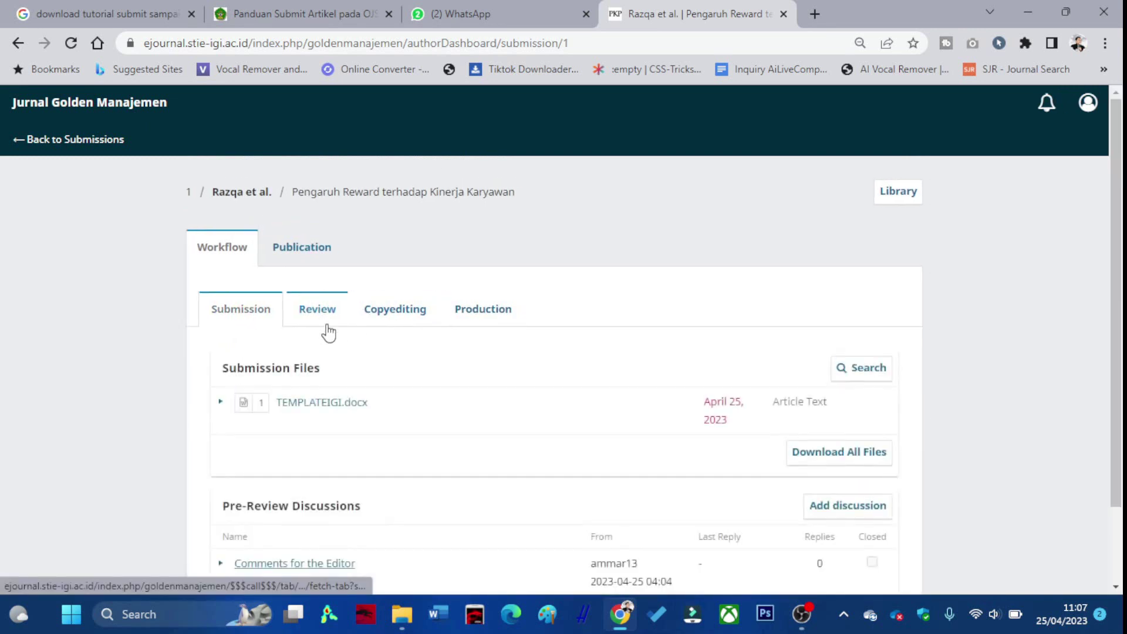
{"action": "scroll", "coordinate": [326, 352], "scroll_direction": "down", "scroll_amount": 3}
{"action": "scroll", "coordinate": [332, 352], "scroll_direction": "up", "scroll_amount": 2}
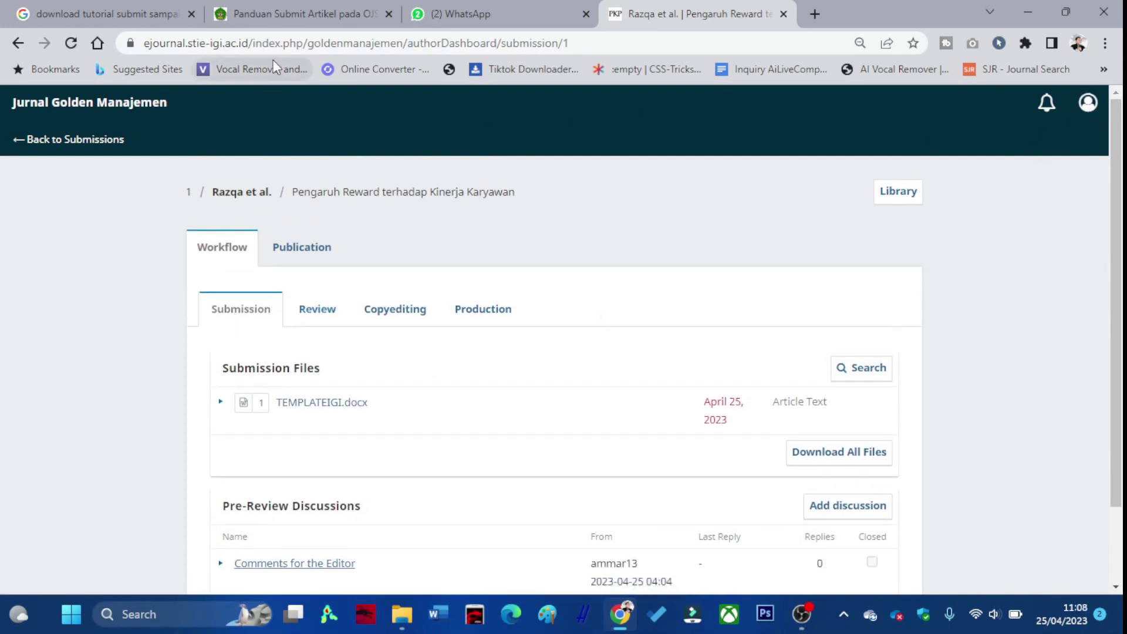
Copy the journal's base web address and open a new Incognito window.
{"action": "left_click_drag", "start_coordinate": [405, 42], "coordinate": [73, 61]}
{"action": "key", "text": "ctrl+c"}
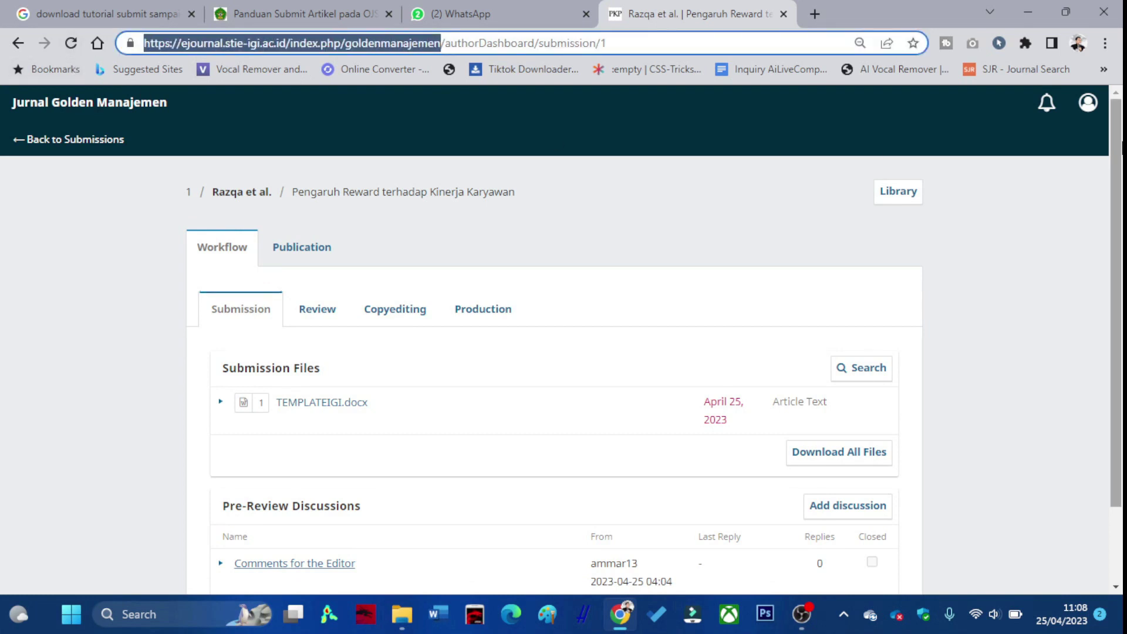
{"action": "left_click", "coordinate": [1104, 43]}
{"action": "left_click", "coordinate": [1030, 101]}
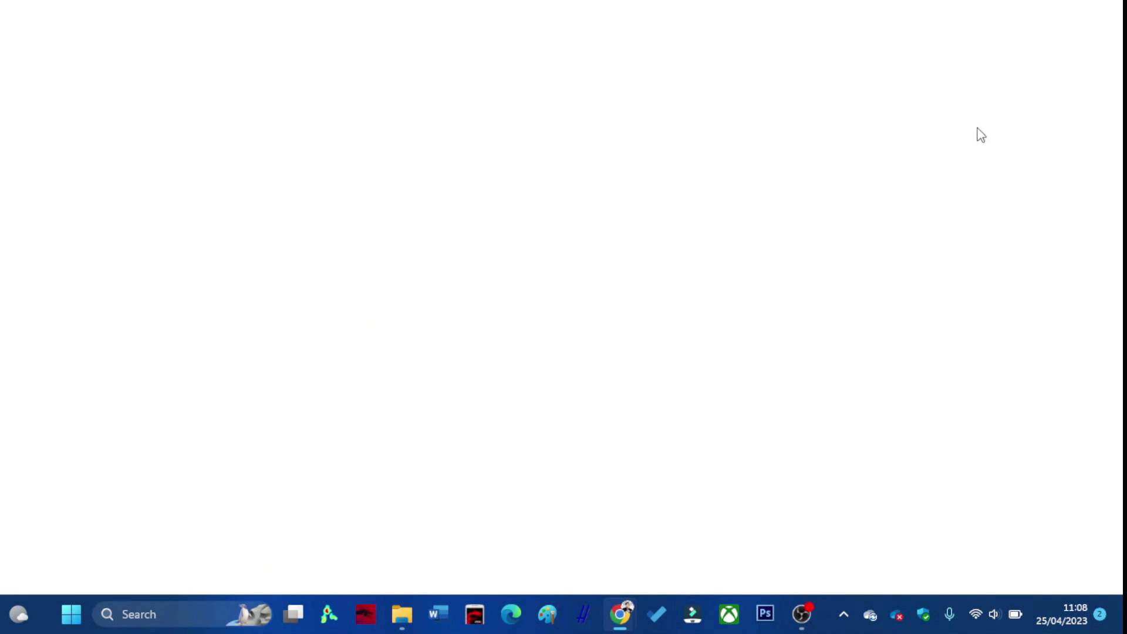
Load the pasted journal address and go to its account registration page.
{"action": "key", "text": "ctrl+v"}
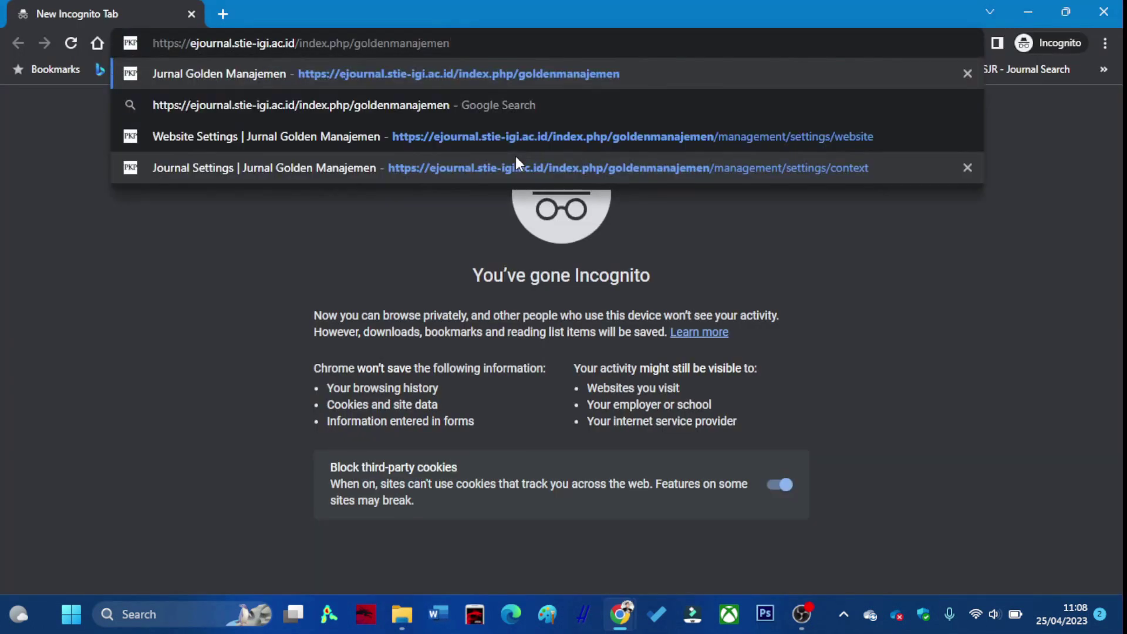
{"action": "key", "text": "Return"}
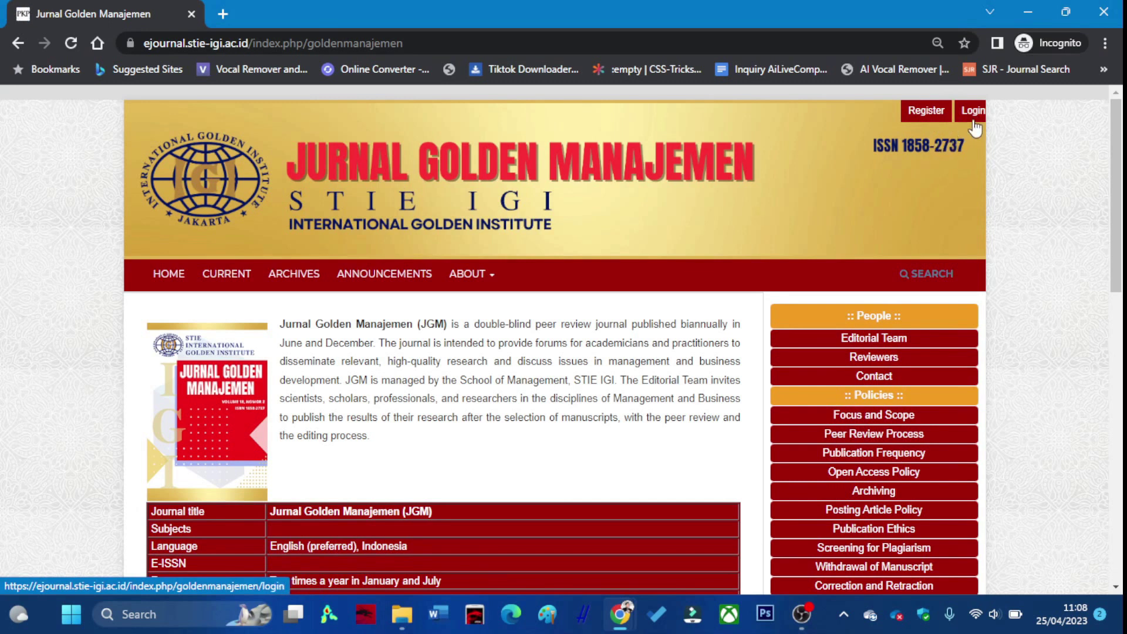
{"action": "left_click", "coordinate": [939, 116]}
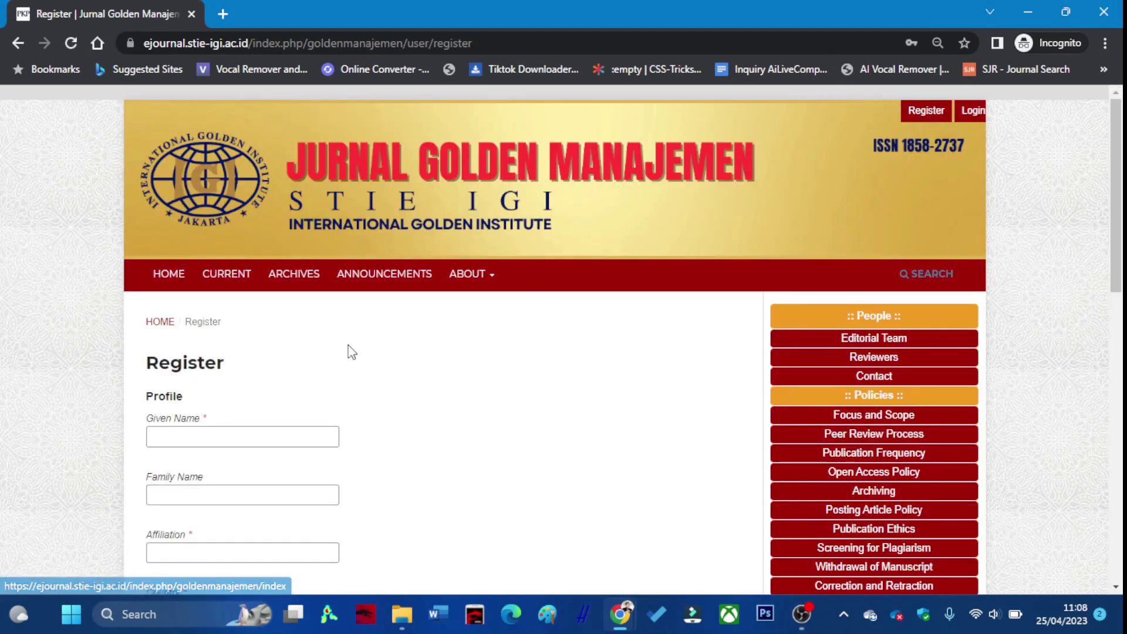
Enter the new user's given name, family name and university affiliation.
{"action": "scroll", "coordinate": [351, 352], "scroll_direction": "down", "scroll_amount": 2}
{"action": "left_click", "coordinate": [250, 352]}
{"action": "scroll", "coordinate": [249, 352], "scroll_direction": "down", "scroll_amount": 1}
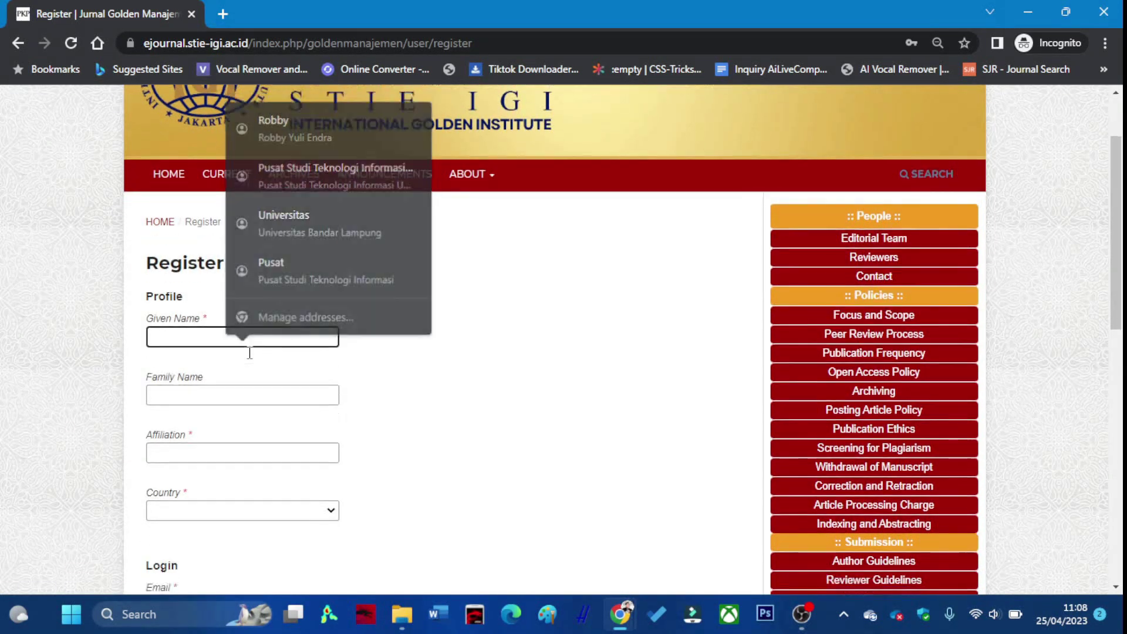
{"action": "scroll", "coordinate": [249, 352], "scroll_direction": "down", "scroll_amount": 1}
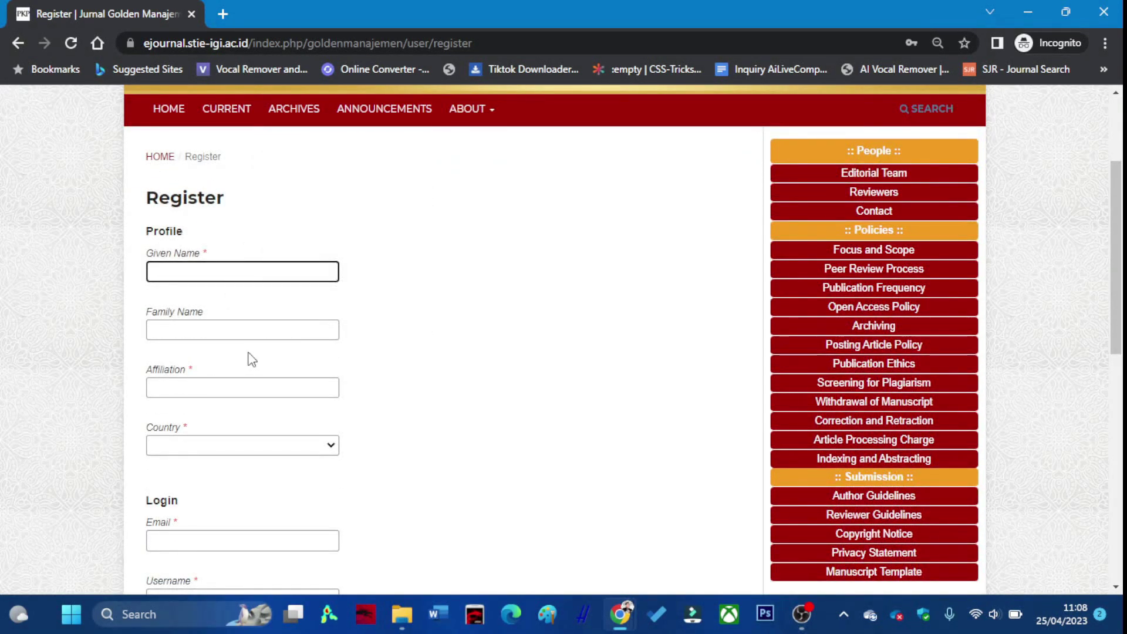
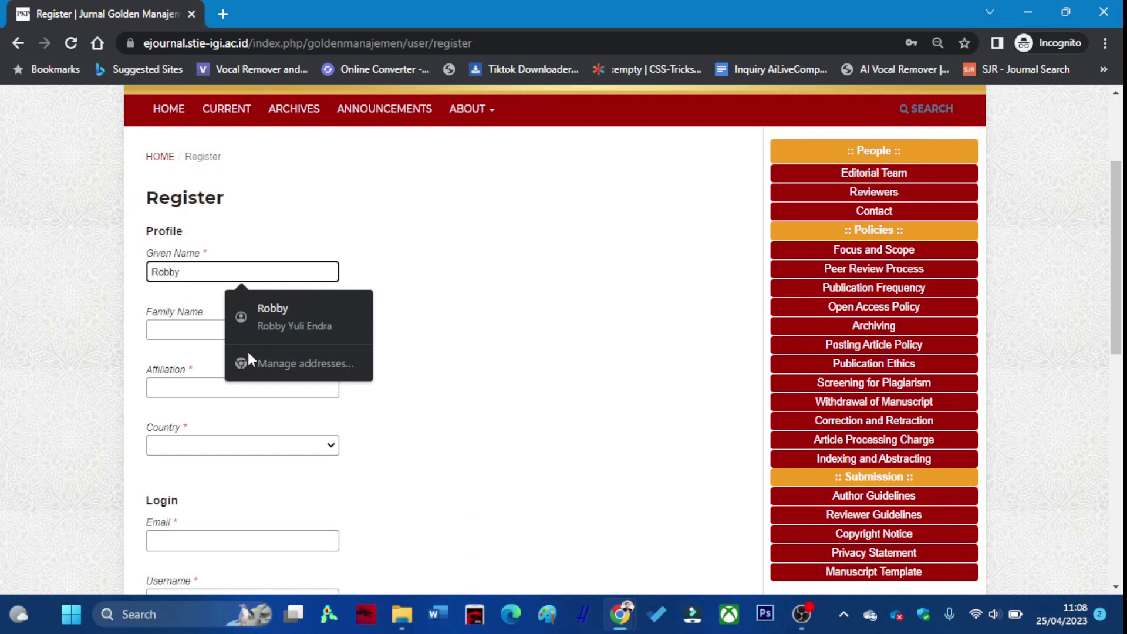
{"action": "left_click", "coordinate": [186, 325]}
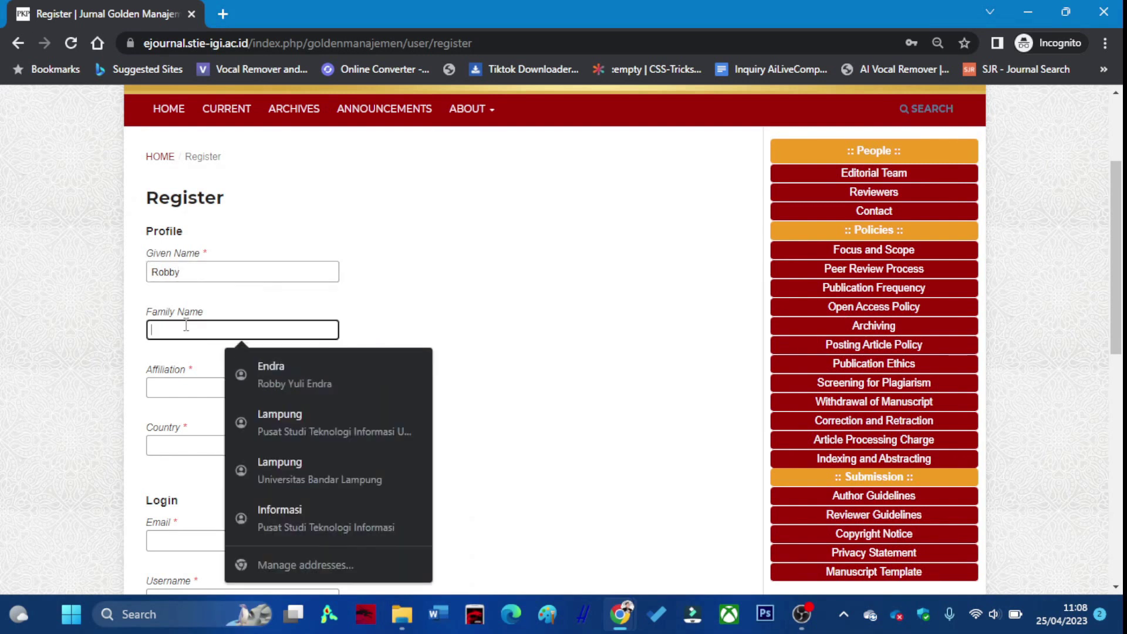
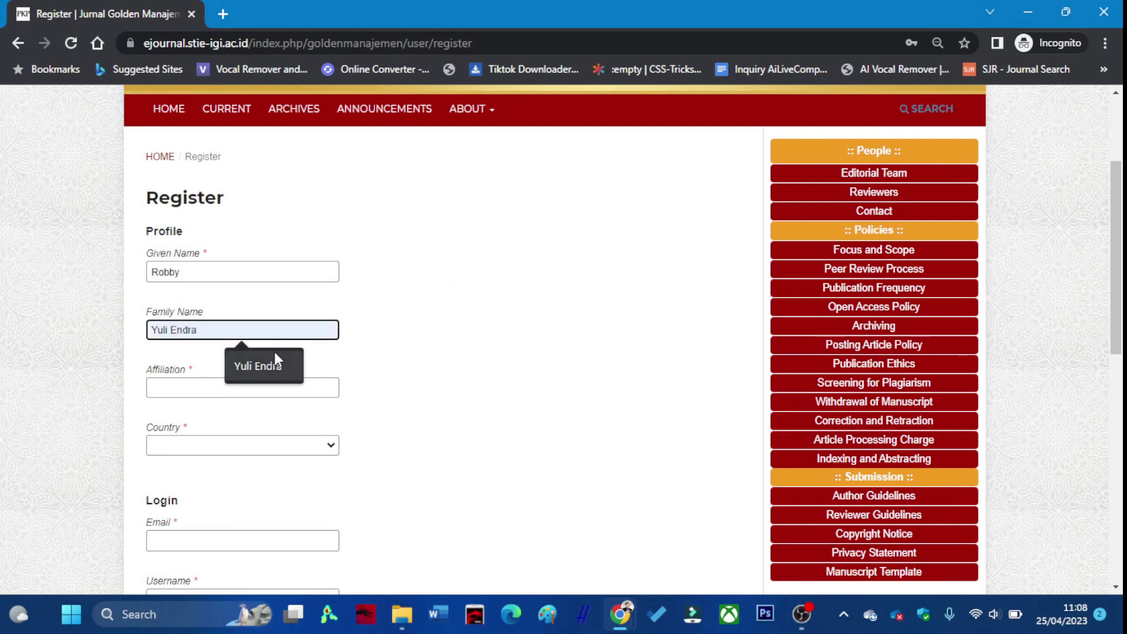
{"action": "left_click", "coordinate": [271, 354]}
{"action": "left_click", "coordinate": [264, 385]}
{"action": "type", "text": "Universitas Bandar Lampung"}
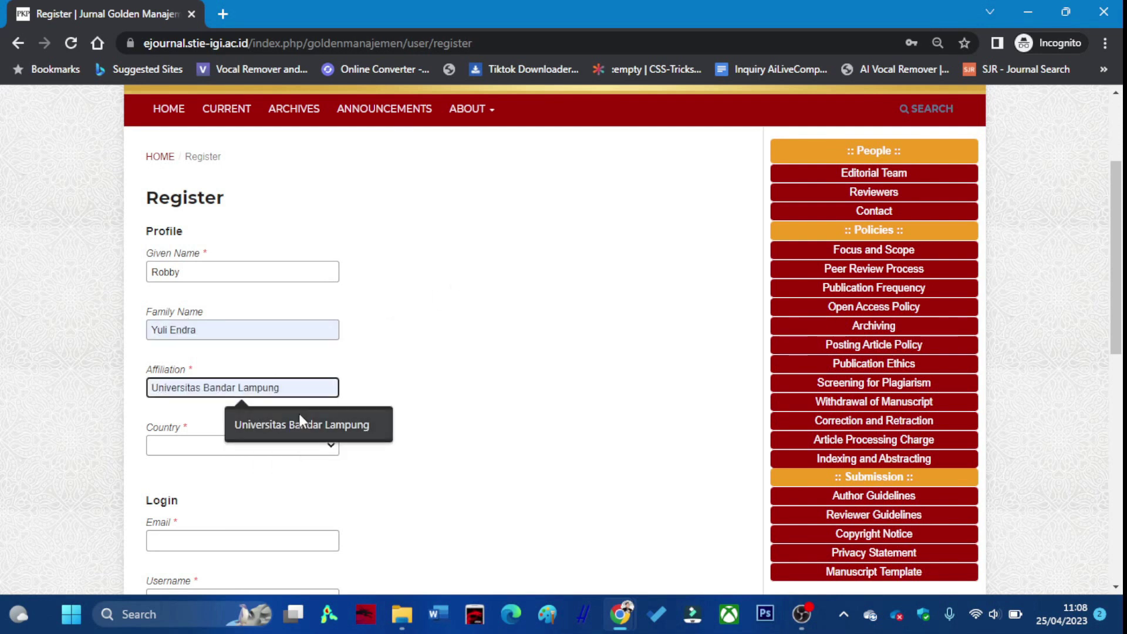
{"action": "left_click", "coordinate": [298, 414]}
Set the country to Indonesia.
{"action": "left_click", "coordinate": [302, 442]}
{"action": "scroll", "coordinate": [293, 420], "scroll_direction": "down", "scroll_amount": 1}
{"action": "type", "text": "indo"}
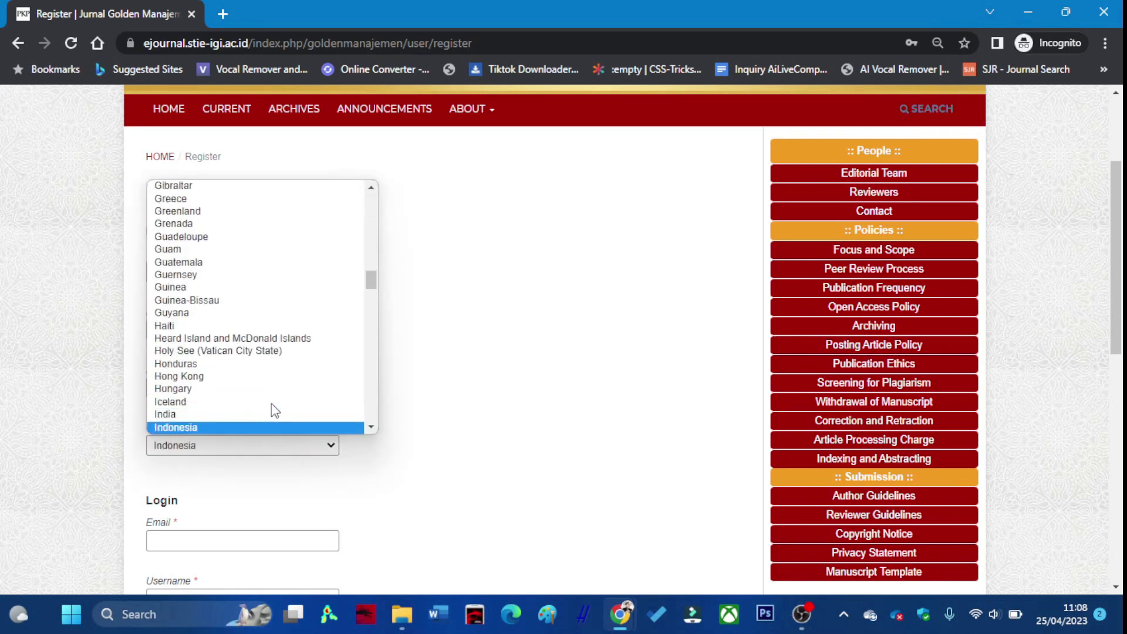
{"action": "left_click", "coordinate": [266, 427]}
{"action": "scroll", "coordinate": [267, 435], "scroll_direction": "down", "scroll_amount": 3}
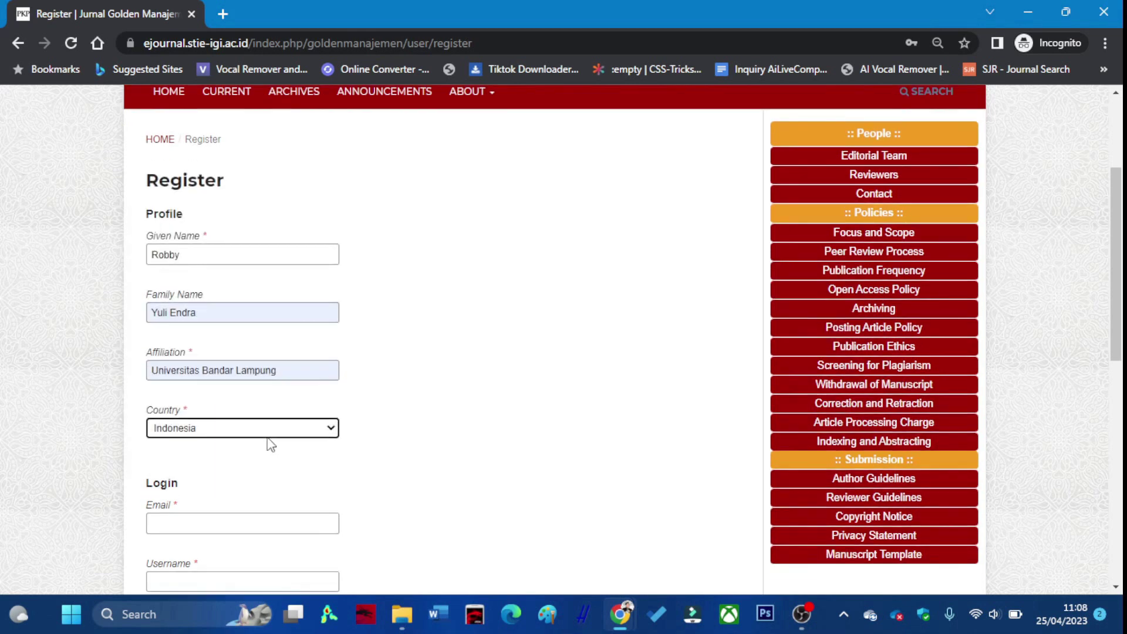
Fill in the e-mail address, username, password and repeated password.
{"action": "left_click", "coordinate": [252, 376]}
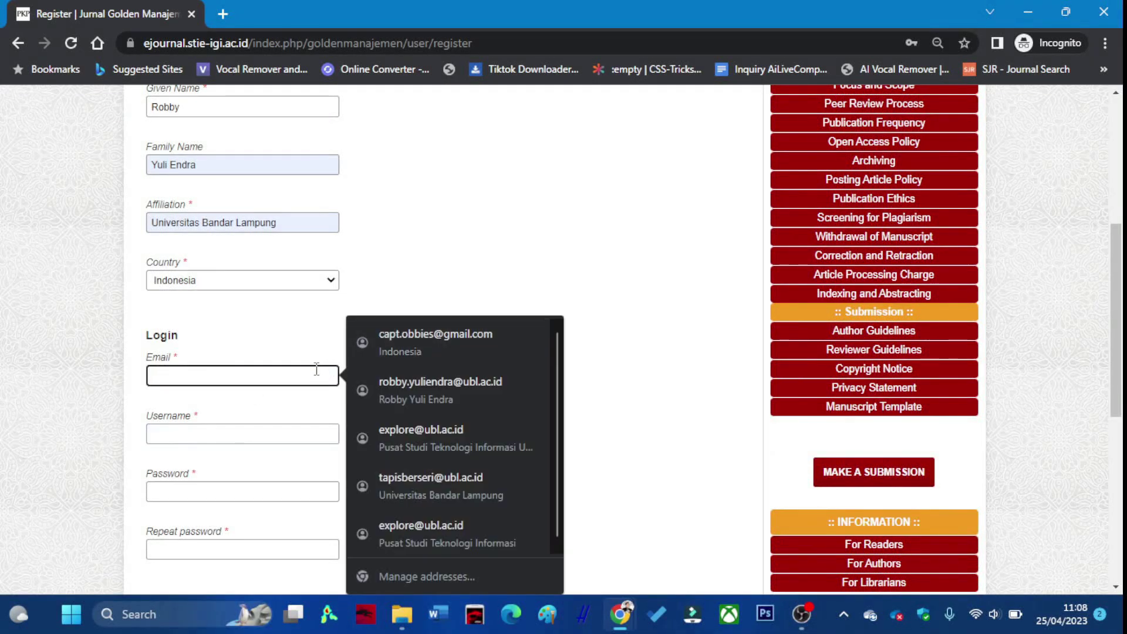
{"action": "type", "text": "jeja"}
{"action": "left_click", "coordinate": [323, 405]}
{"action": "left_click", "coordinate": [261, 431]}
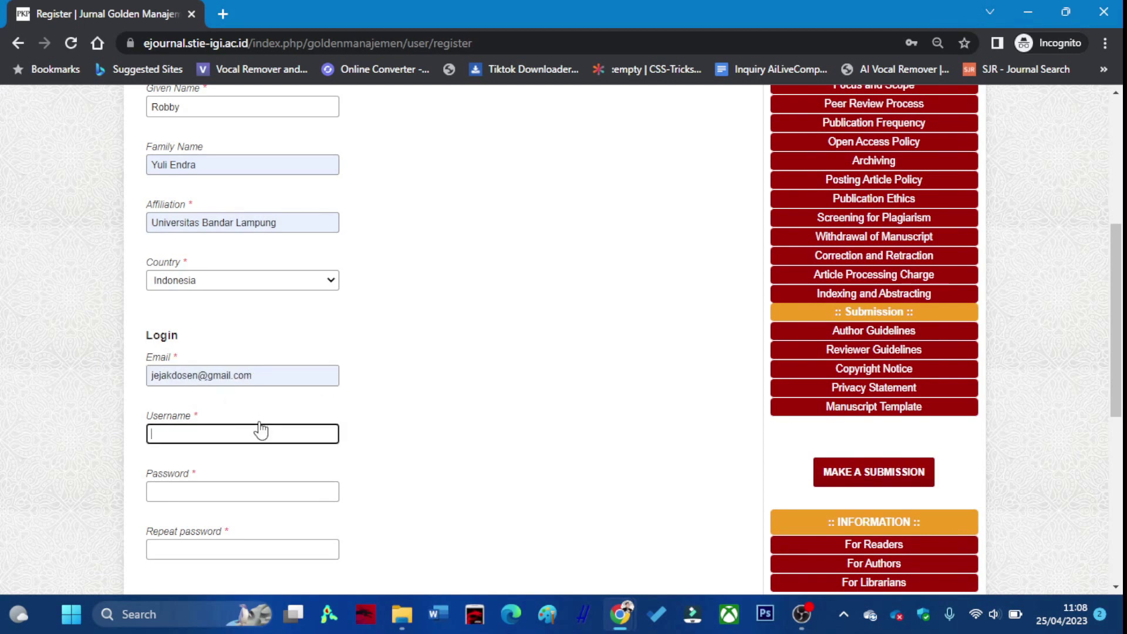
{"action": "type", "text": "jejakdosen"}
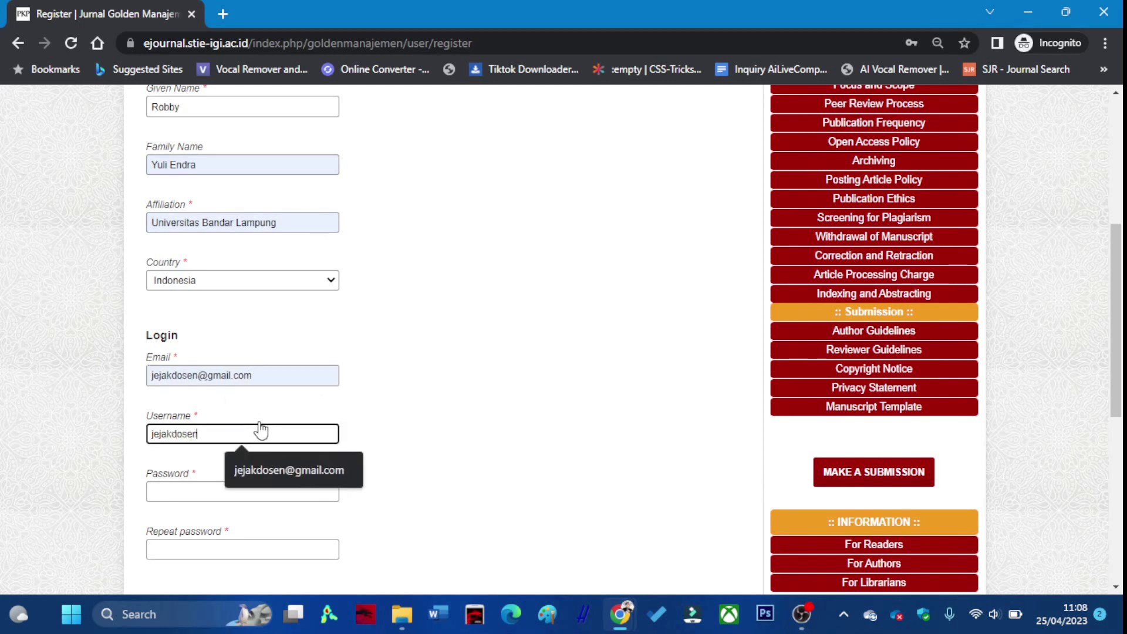
{"action": "left_click", "coordinate": [182, 491]}
{"action": "type", "text": "123"}
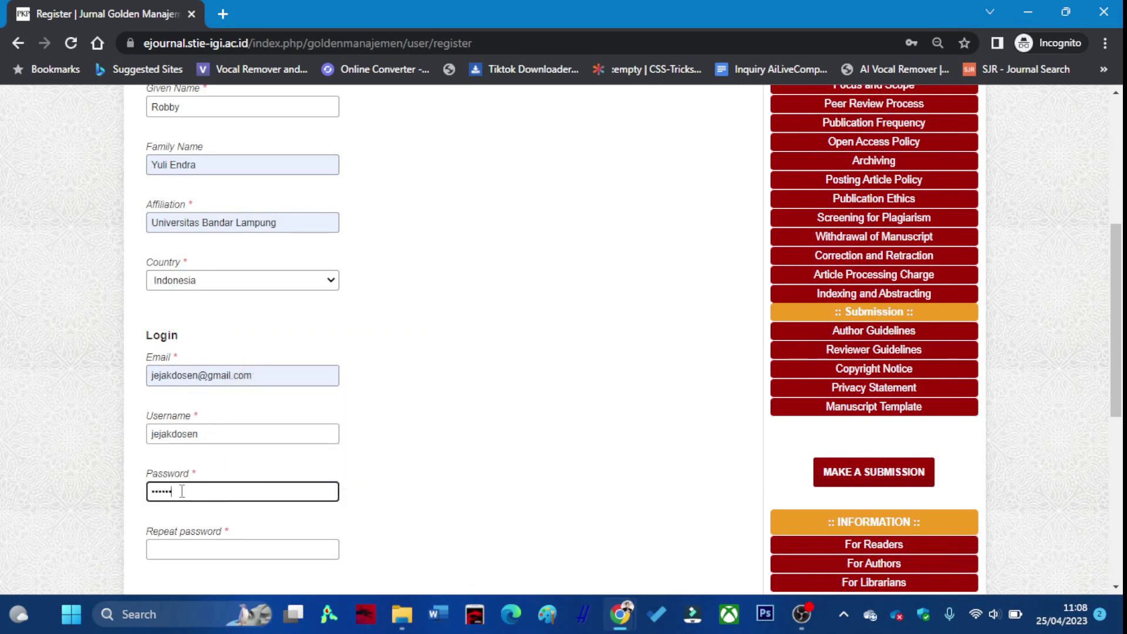
{"action": "scroll", "coordinate": [182, 491], "scroll_direction": "down", "scroll_amount": 3}
{"action": "left_click", "coordinate": [235, 384]}
{"action": "type", "text": "123"}
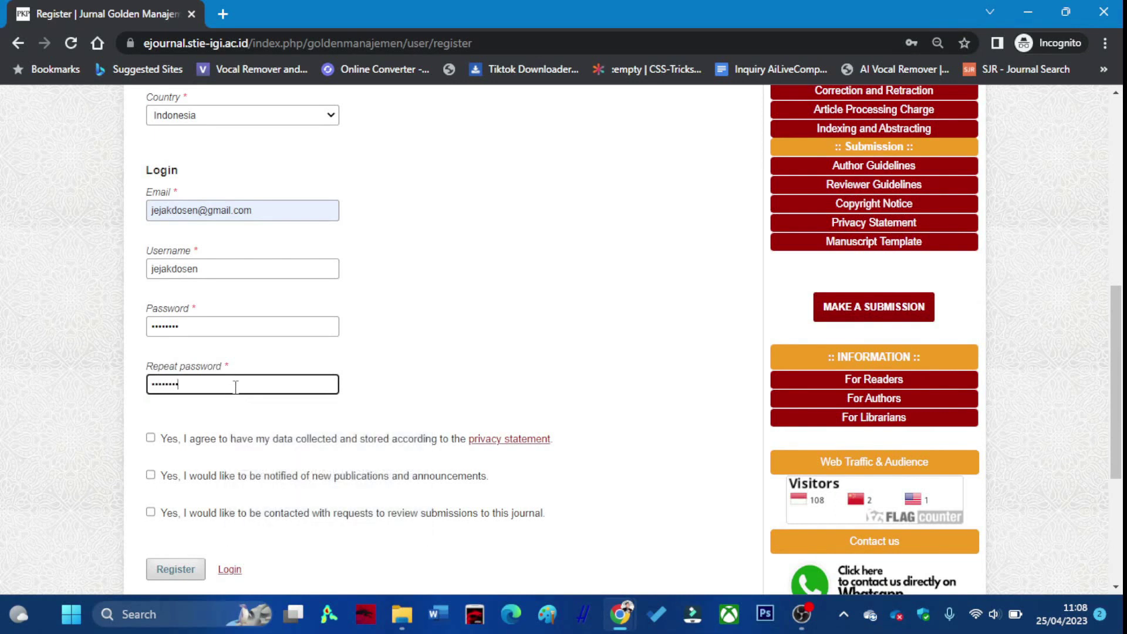
Accept the privacy statement, opt in to publication notifications, and submit the registration.
{"action": "left_click", "coordinate": [151, 438]}
{"action": "left_click", "coordinate": [150, 474]}
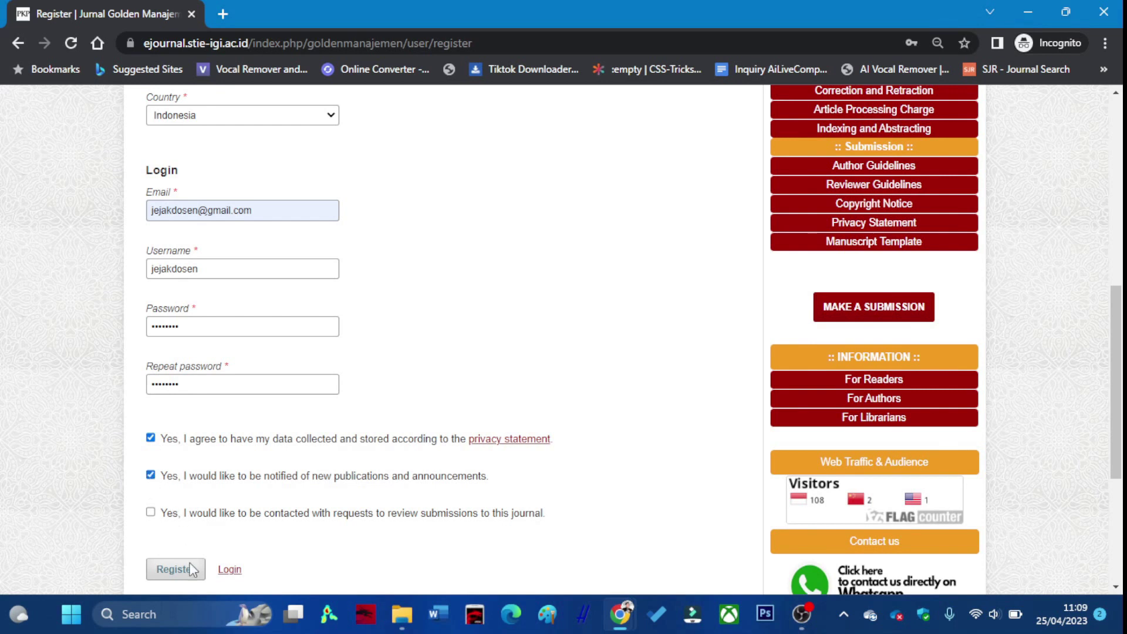
{"action": "left_click", "coordinate": [188, 570]}
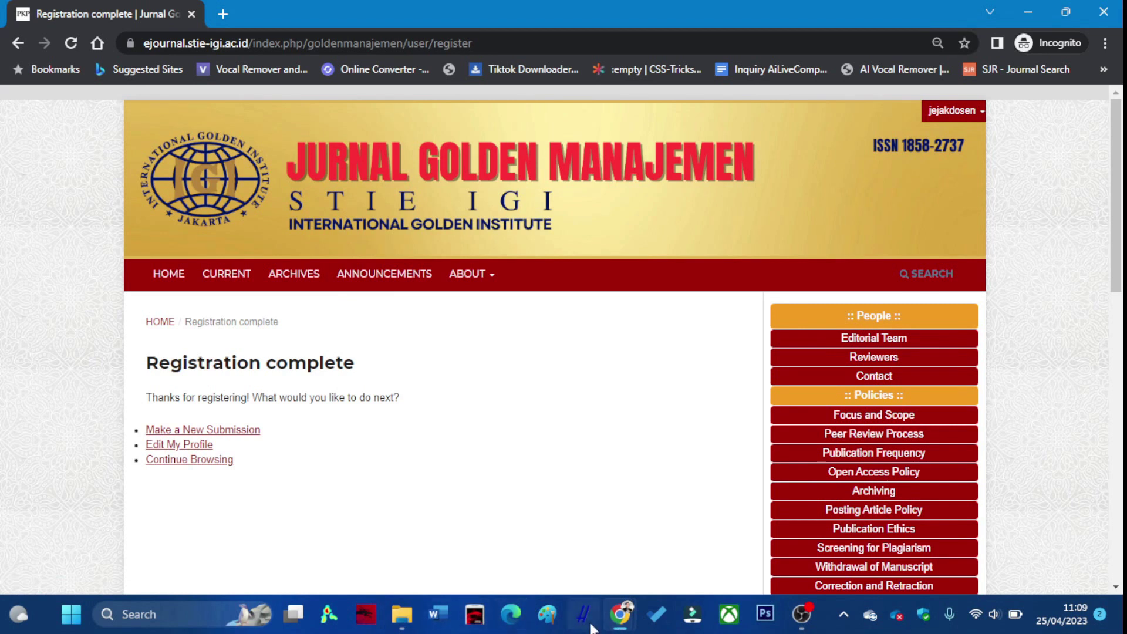
{"action": "left_click", "coordinate": [618, 616]}
In the dashboard window, log out and sign in with the saved administrator login.
{"action": "left_click", "coordinate": [559, 542]}
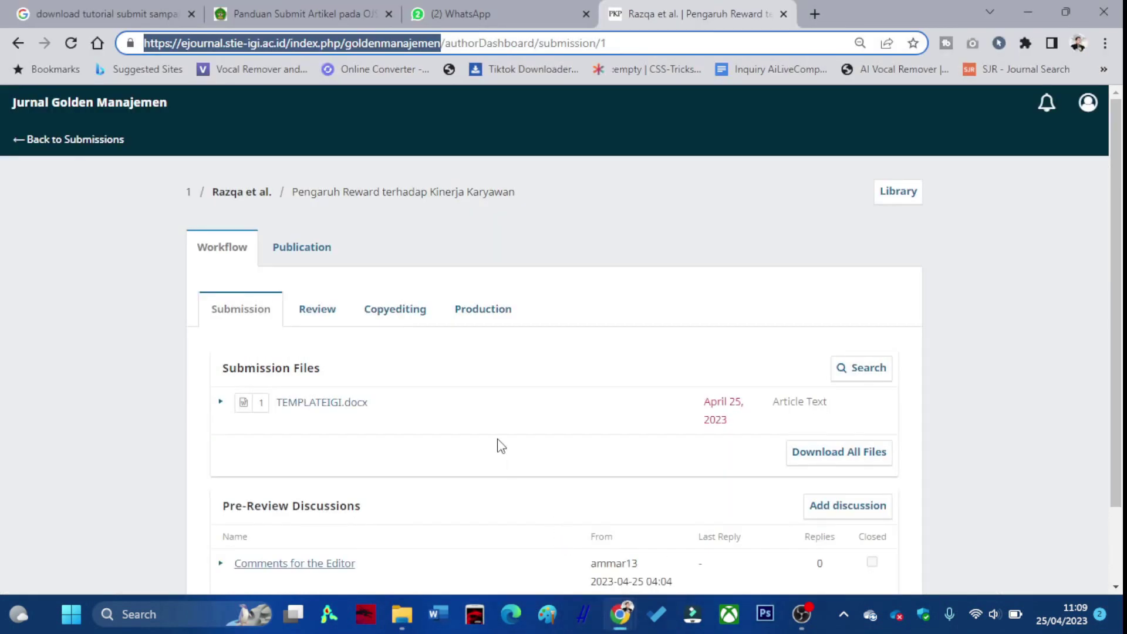
{"action": "left_click", "coordinate": [1087, 103]}
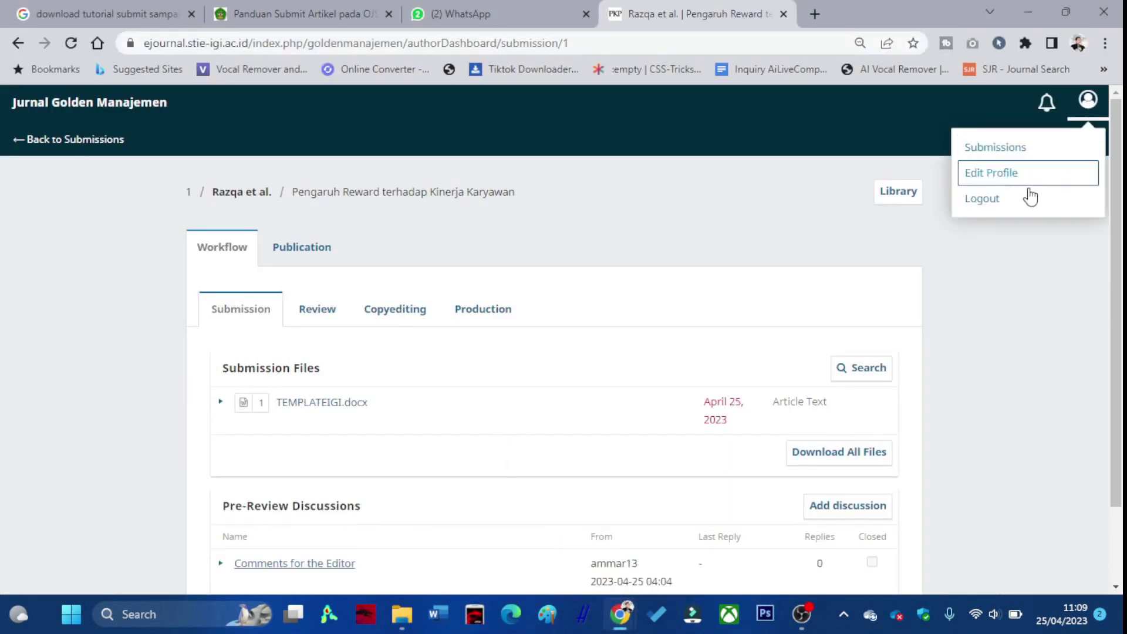
{"action": "left_click", "coordinate": [1018, 199]}
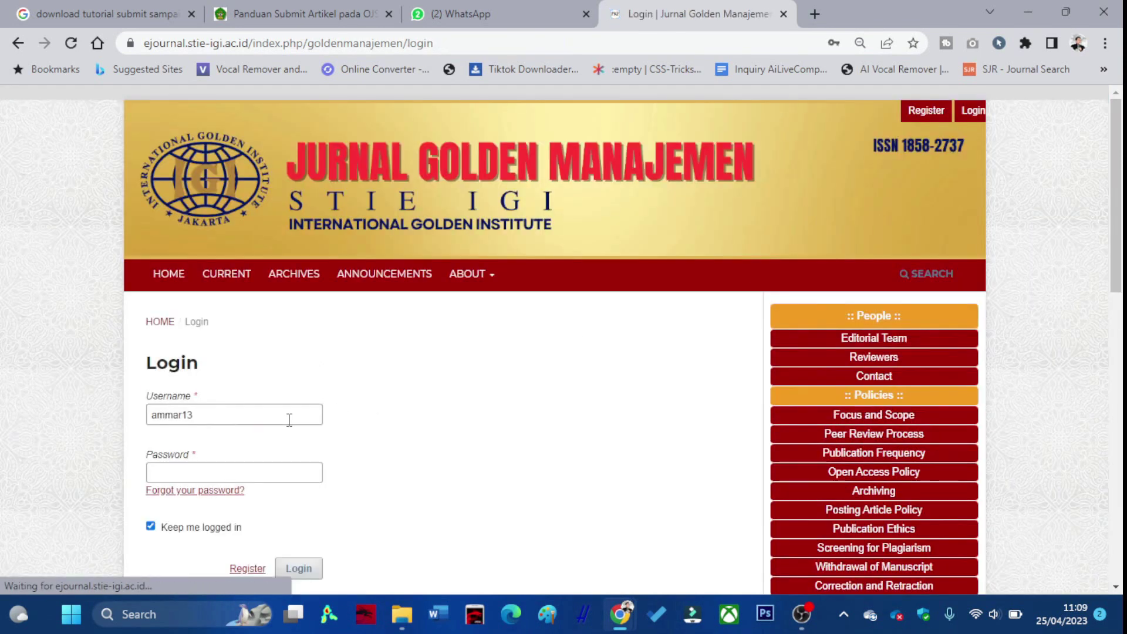
{"action": "double_click", "coordinate": [289, 421]}
{"action": "left_click", "coordinate": [288, 463]}
{"action": "scroll", "coordinate": [294, 528], "scroll_direction": "down", "scroll_amount": 3}
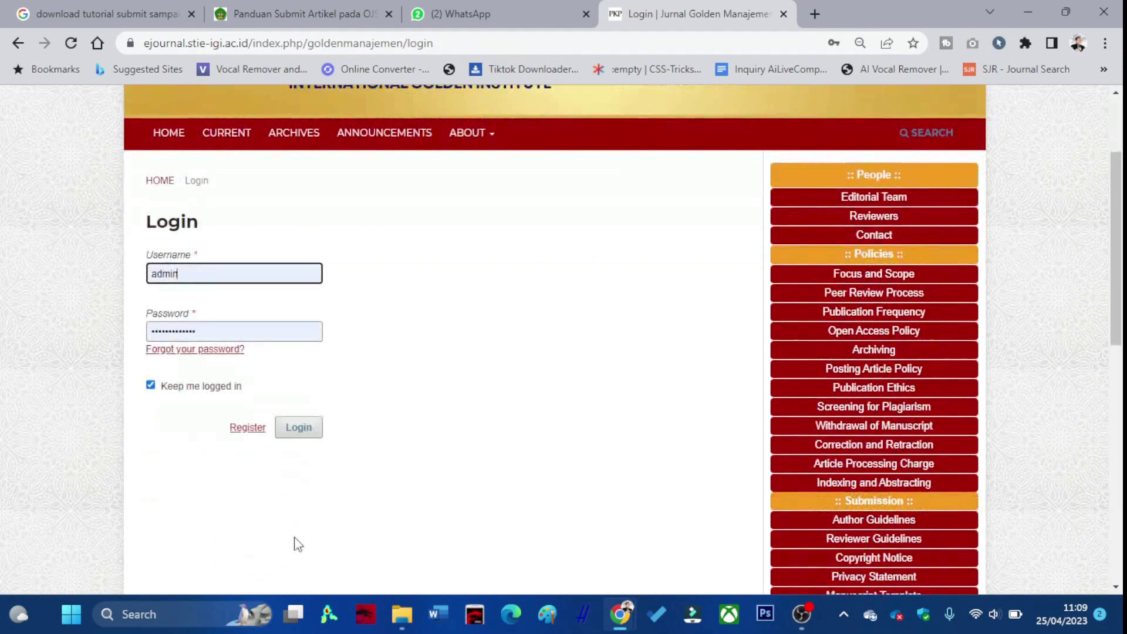
{"action": "left_click", "coordinate": [299, 404]}
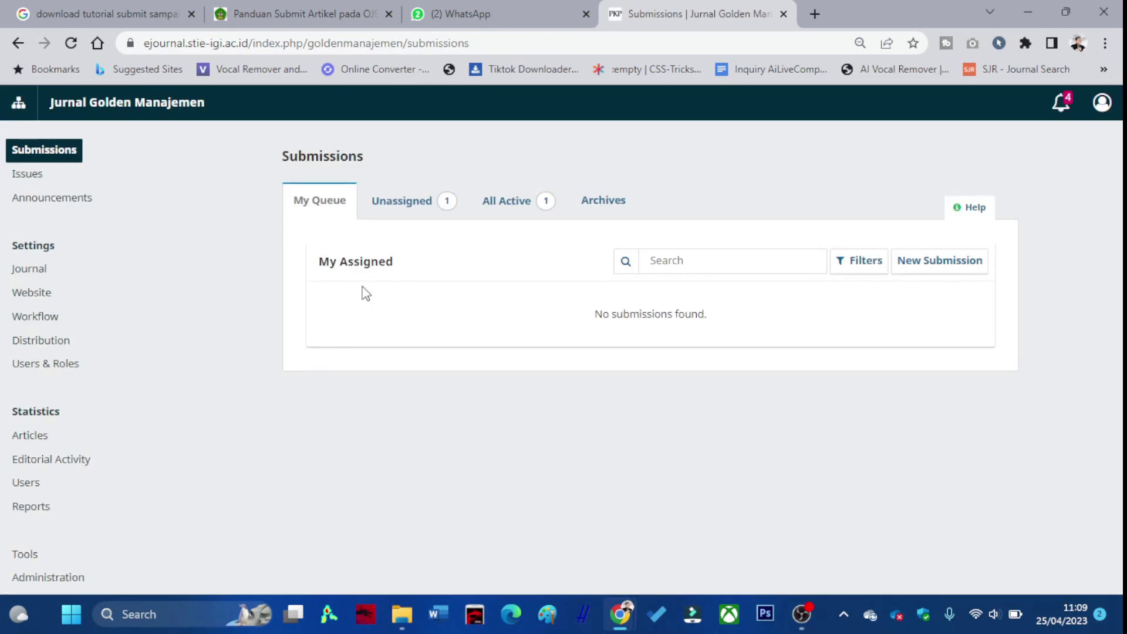
Open the new user in Users & Roles and save their Journal editor and Reader roles.
{"action": "left_click", "coordinate": [26, 482]}
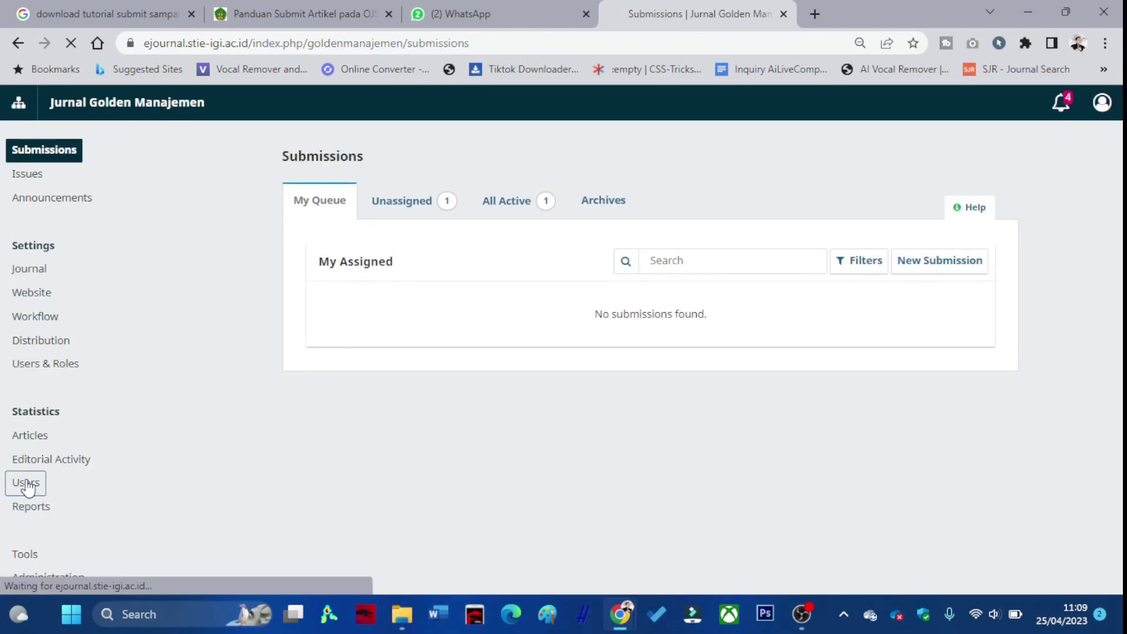
{"action": "left_click", "coordinate": [52, 365]}
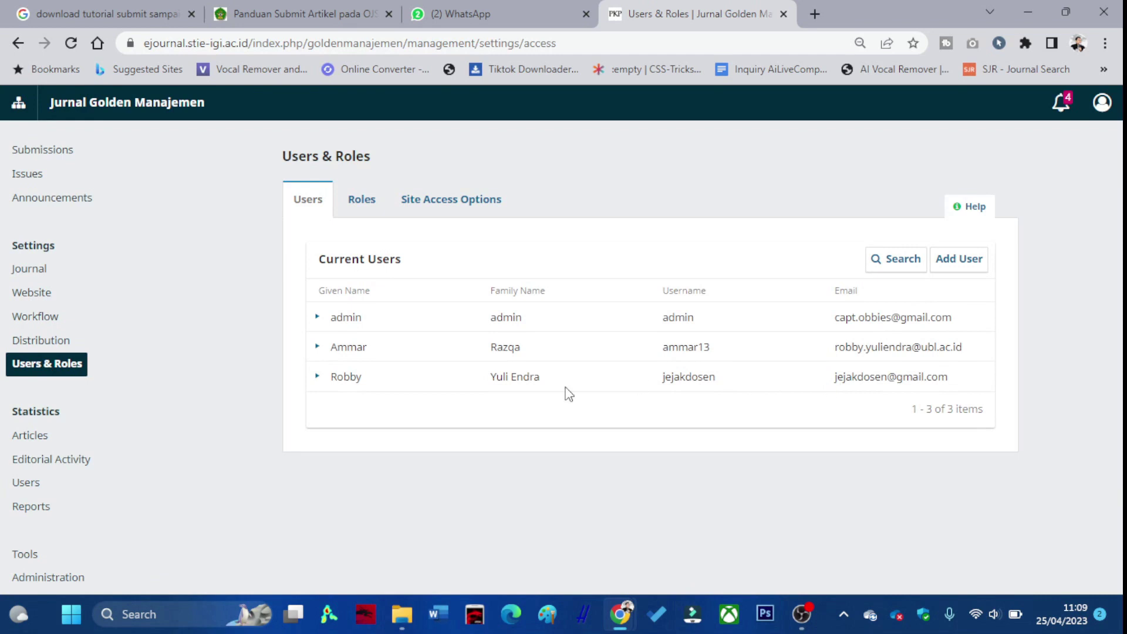
{"action": "left_click", "coordinate": [318, 379]}
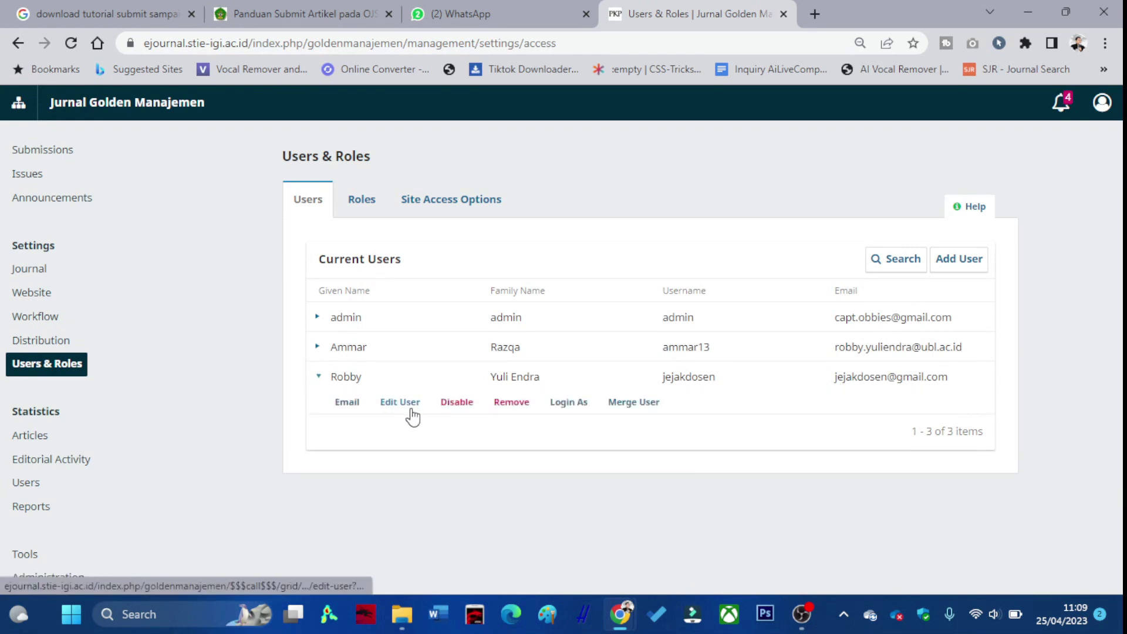
{"action": "left_click", "coordinate": [410, 404]}
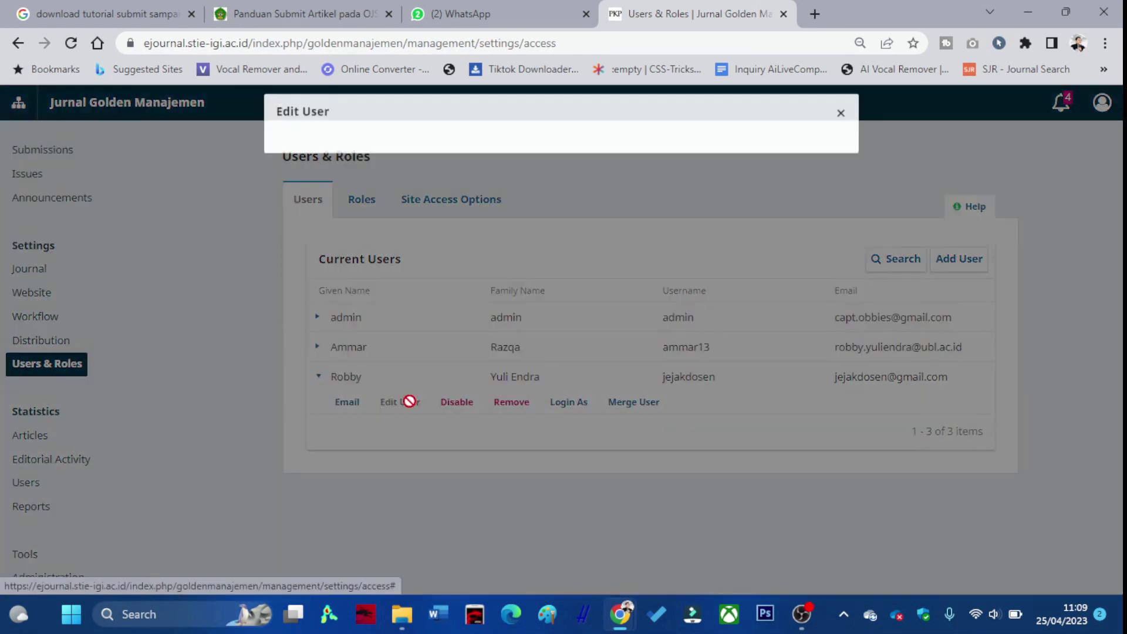
{"action": "scroll", "coordinate": [392, 311], "scroll_direction": "down", "scroll_amount": 7}
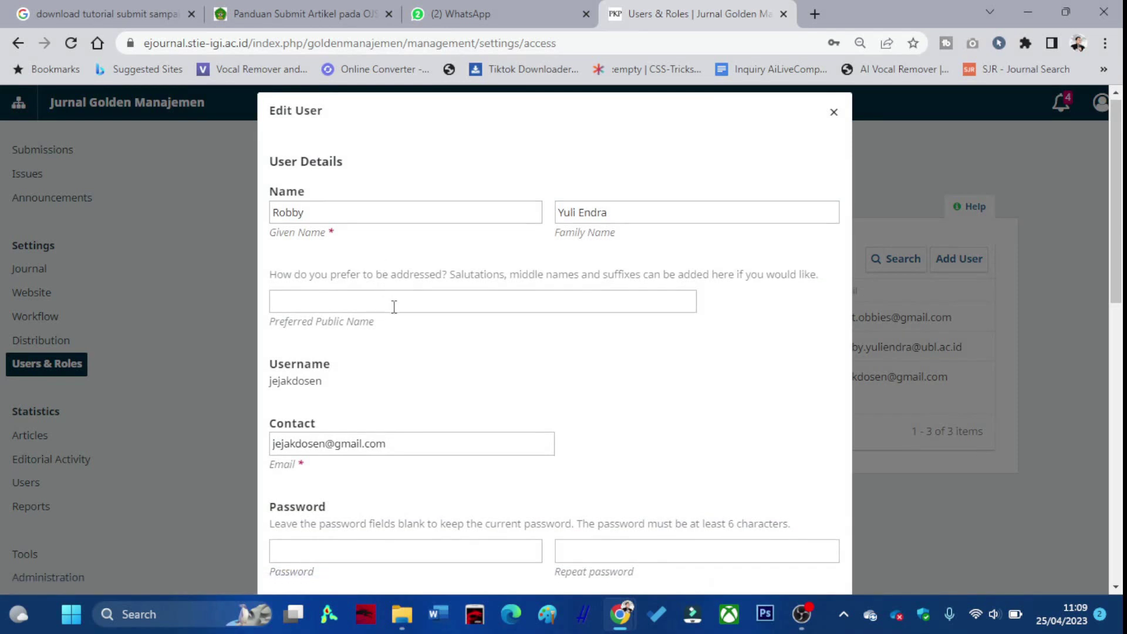
{"action": "scroll", "coordinate": [395, 320], "scroll_direction": "down", "scroll_amount": 2}
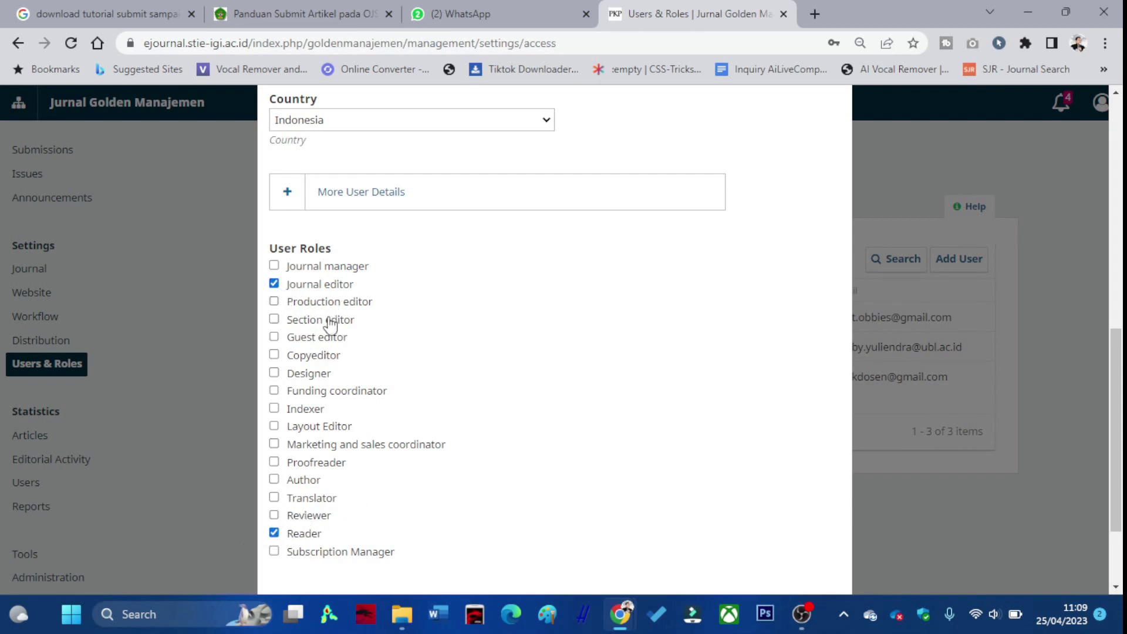
{"action": "scroll", "coordinate": [328, 364], "scroll_direction": "down", "scroll_amount": 1}
{"action": "scroll", "coordinate": [357, 387], "scroll_direction": "down", "scroll_amount": 1}
{"action": "left_click", "coordinate": [775, 557]}
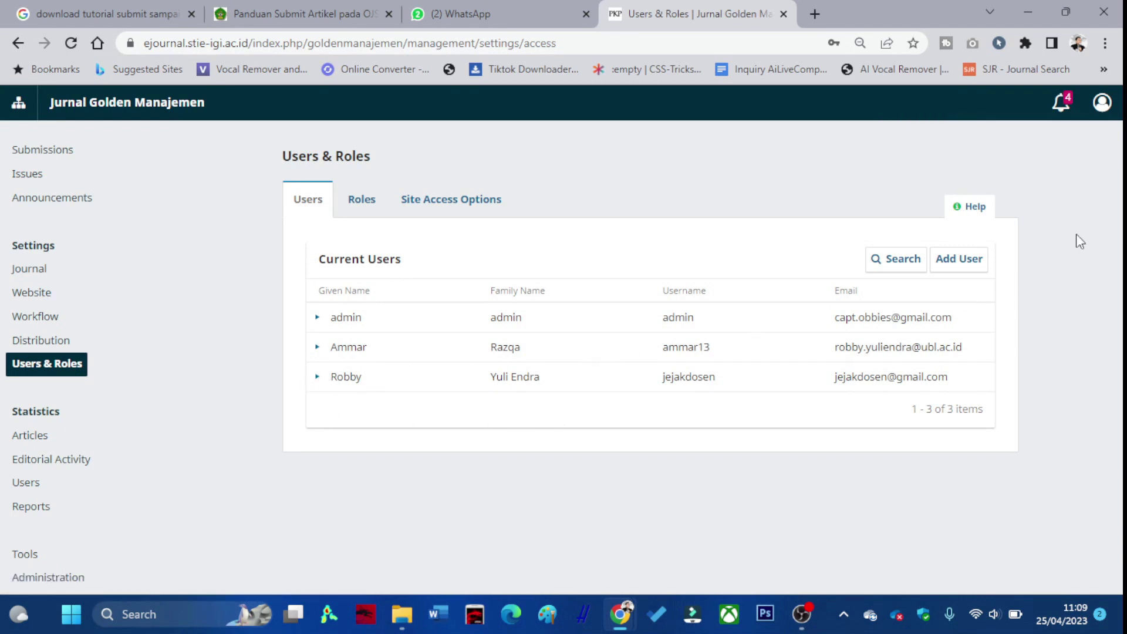
Log out of the administrator account and sign in as the journal editor, declining to save the password.
{"action": "left_click", "coordinate": [1101, 102]}
{"action": "left_click", "coordinate": [1037, 183]}
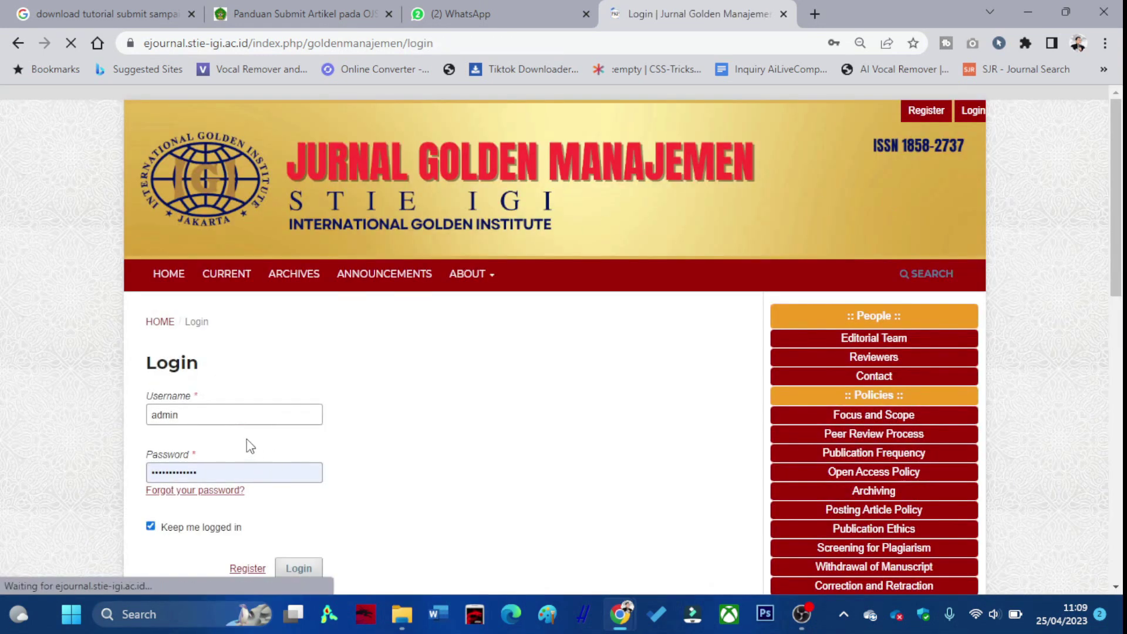
{"action": "double_click", "coordinate": [231, 415]}
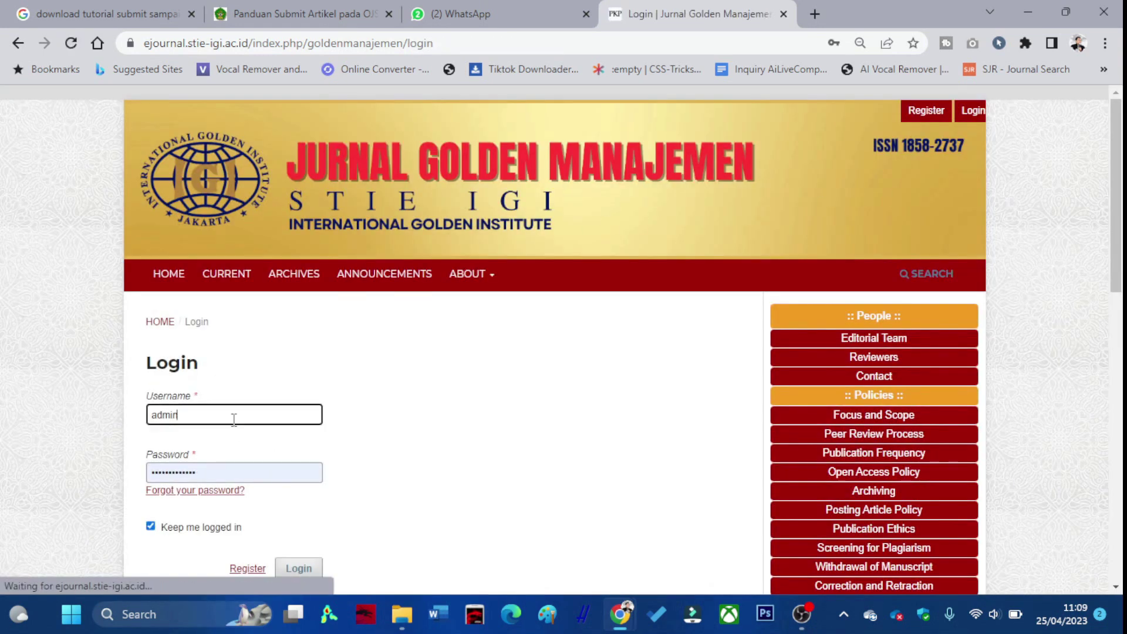
{"action": "type", "text": "jejakdose"}
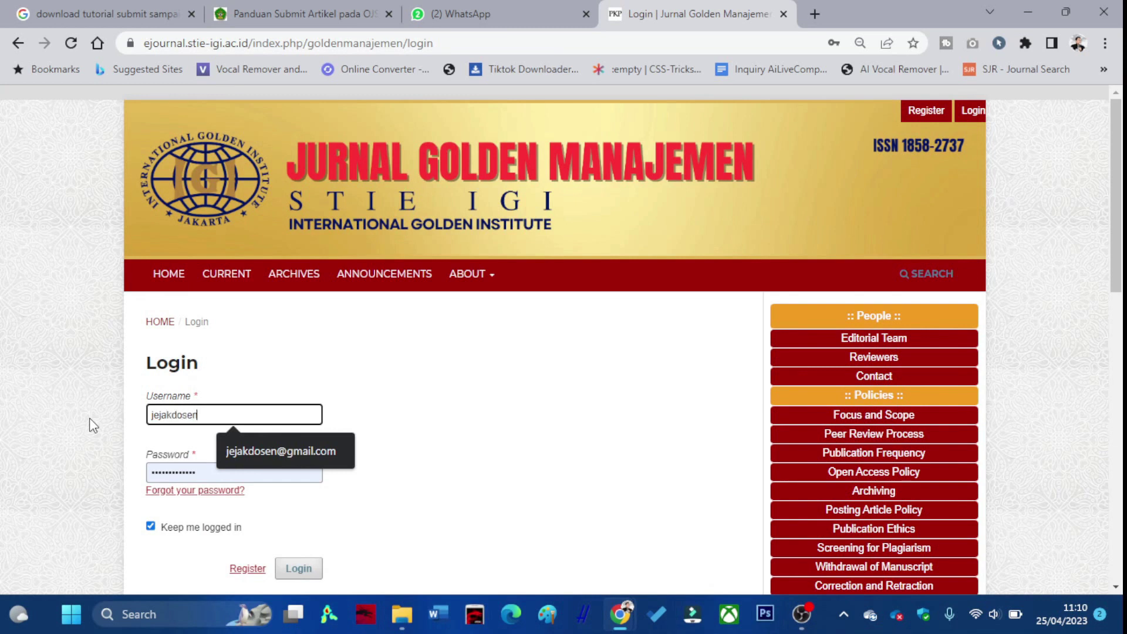
{"action": "key", "text": "Tab"}
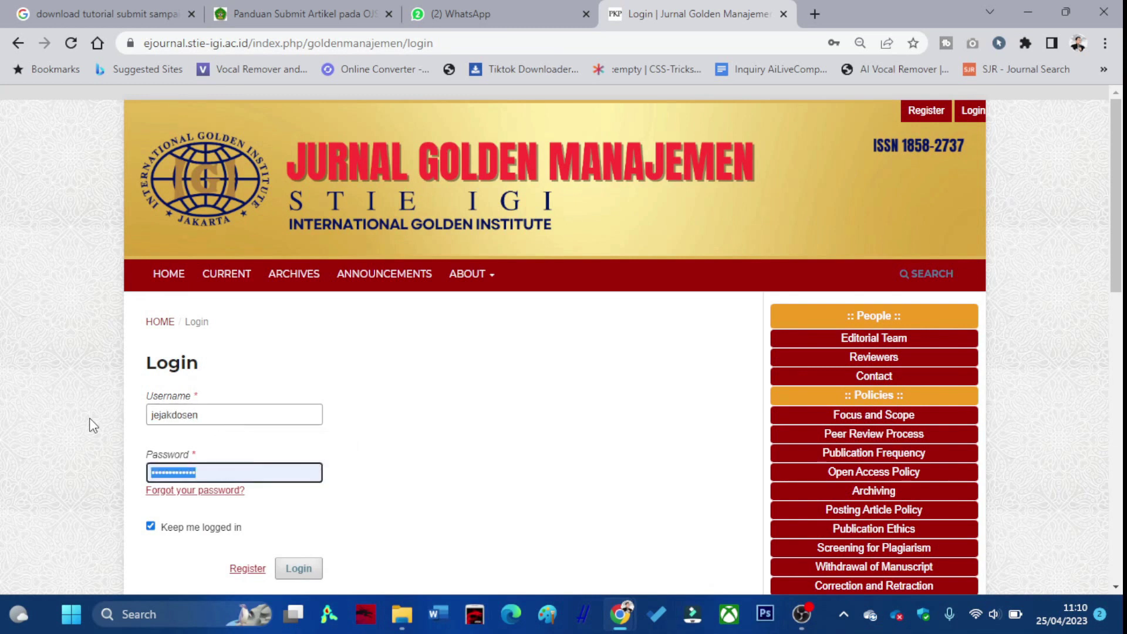
{"action": "type", "text": "***"}
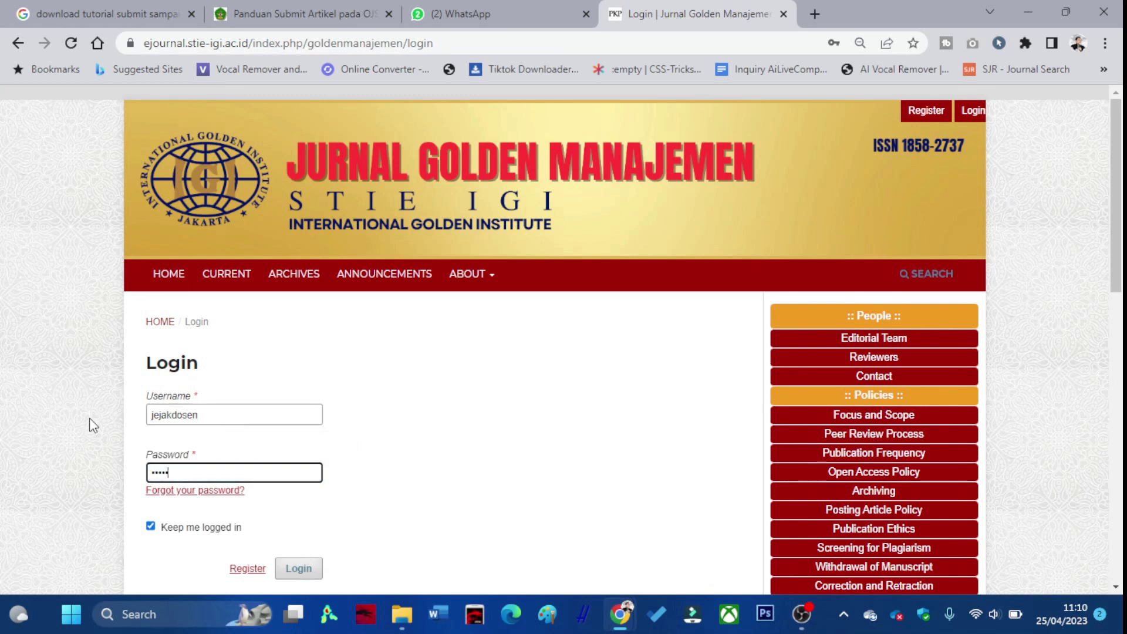
{"action": "key", "text": "Return"}
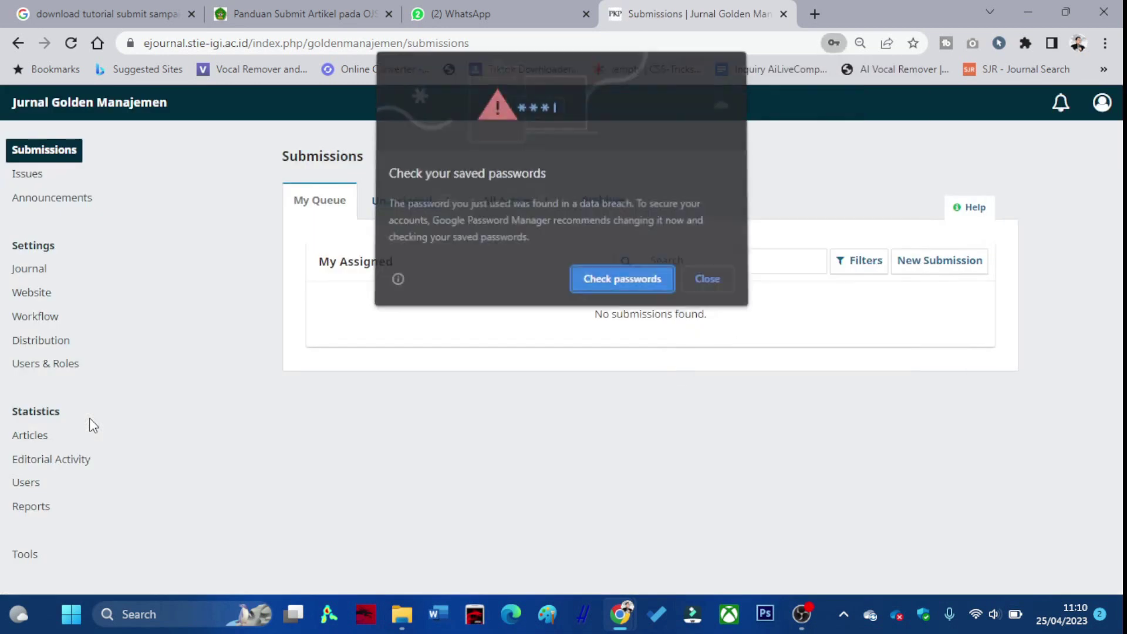
{"action": "left_click", "coordinate": [706, 280]}
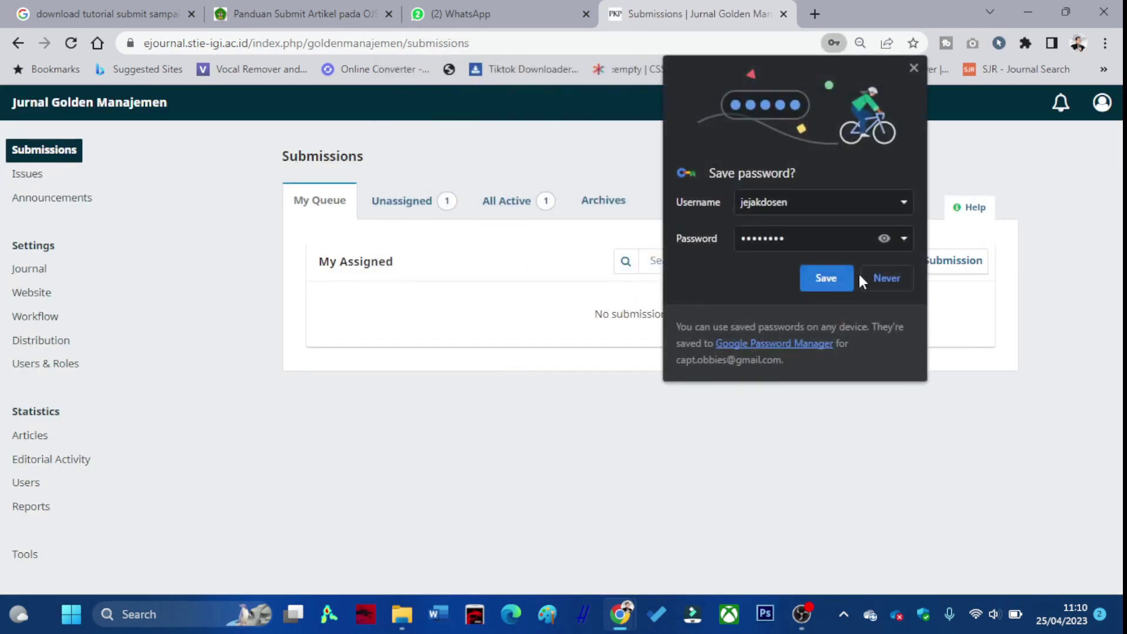
{"action": "left_click", "coordinate": [875, 276]}
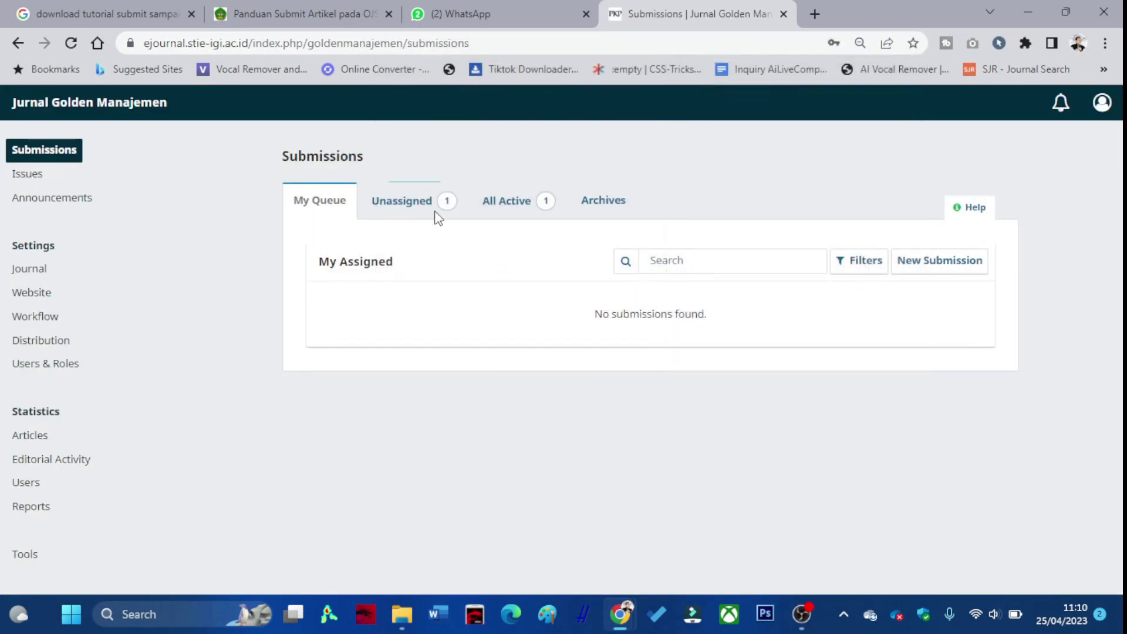
Assign the journal editor to the unassigned submission using the '[JGM] Editorial Assignment' message.
{"action": "left_click", "coordinate": [434, 215]}
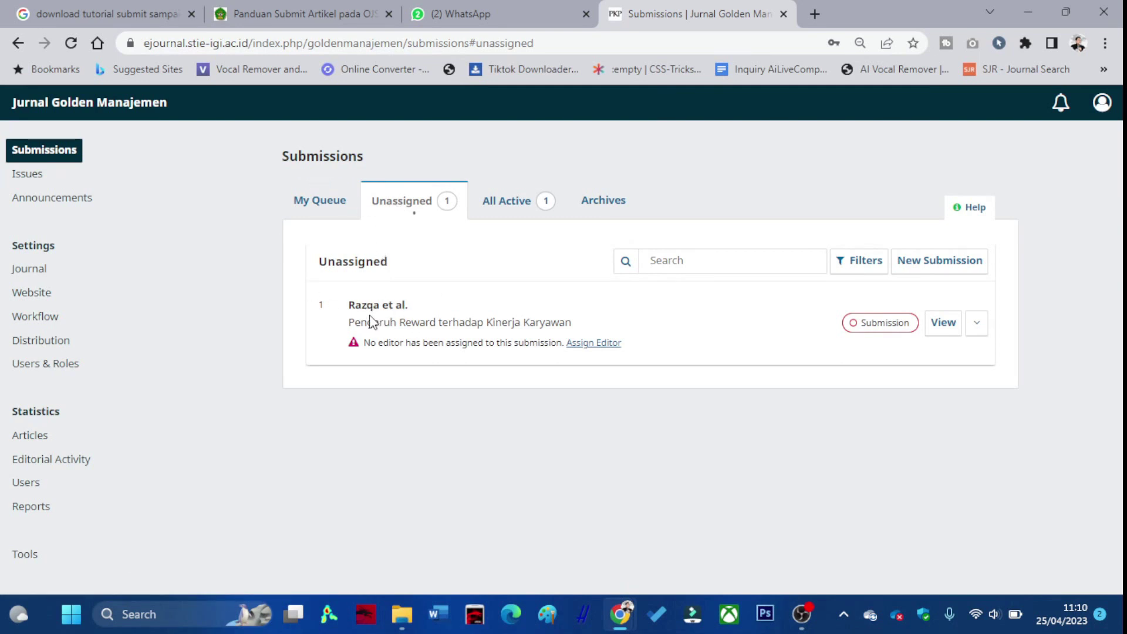
{"action": "left_click", "coordinate": [585, 346]}
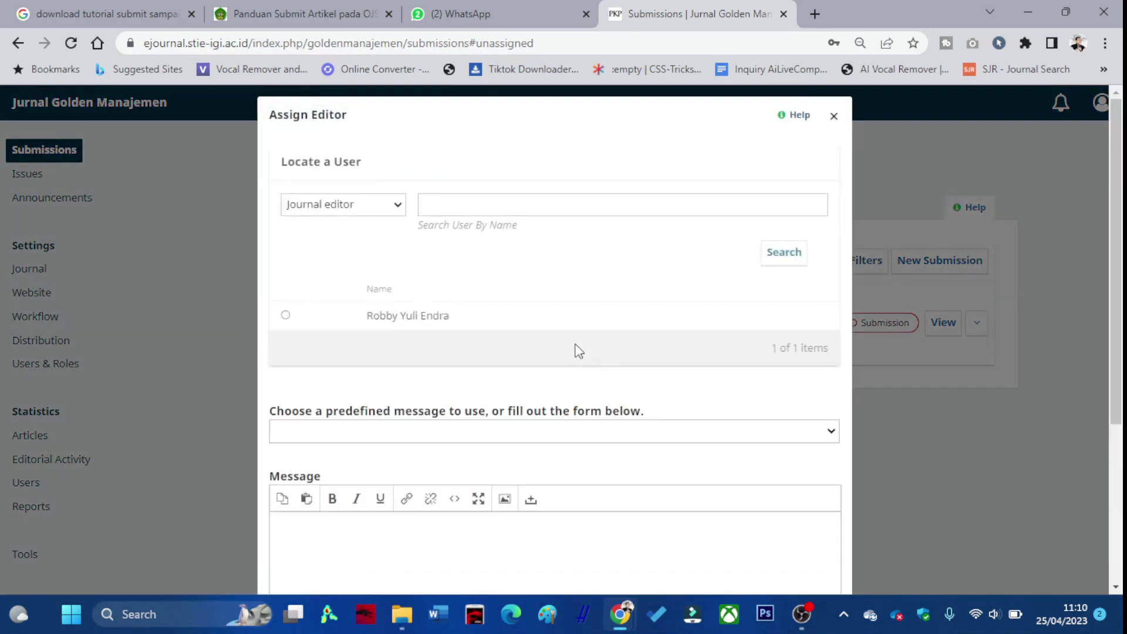
{"action": "left_click", "coordinate": [286, 315]}
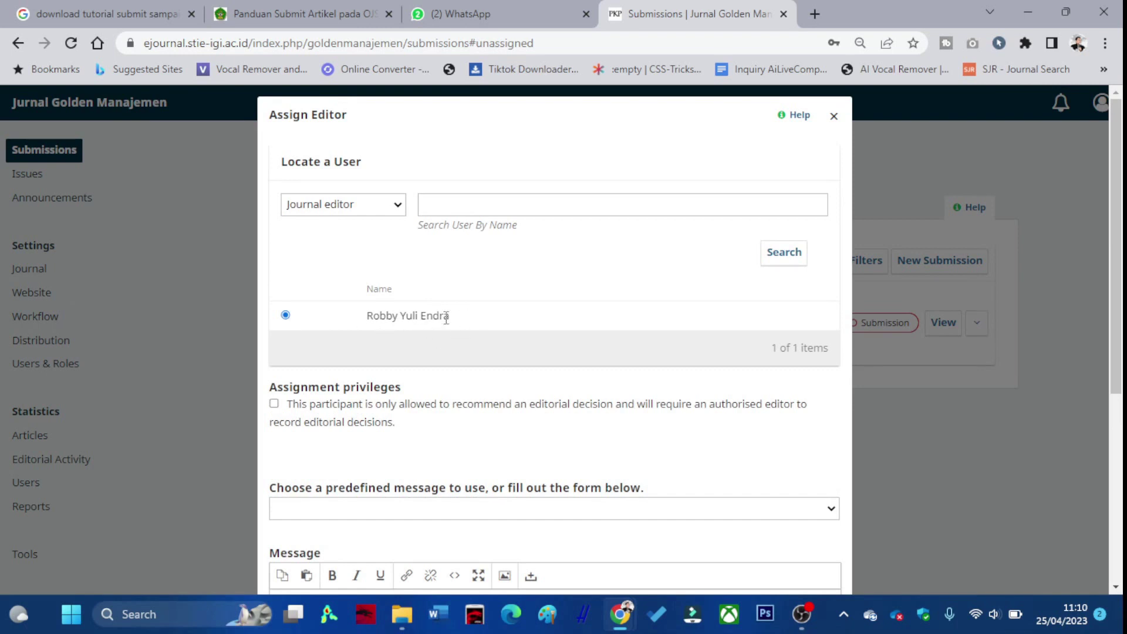
{"action": "scroll", "coordinate": [449, 312], "scroll_direction": "down", "scroll_amount": 1}
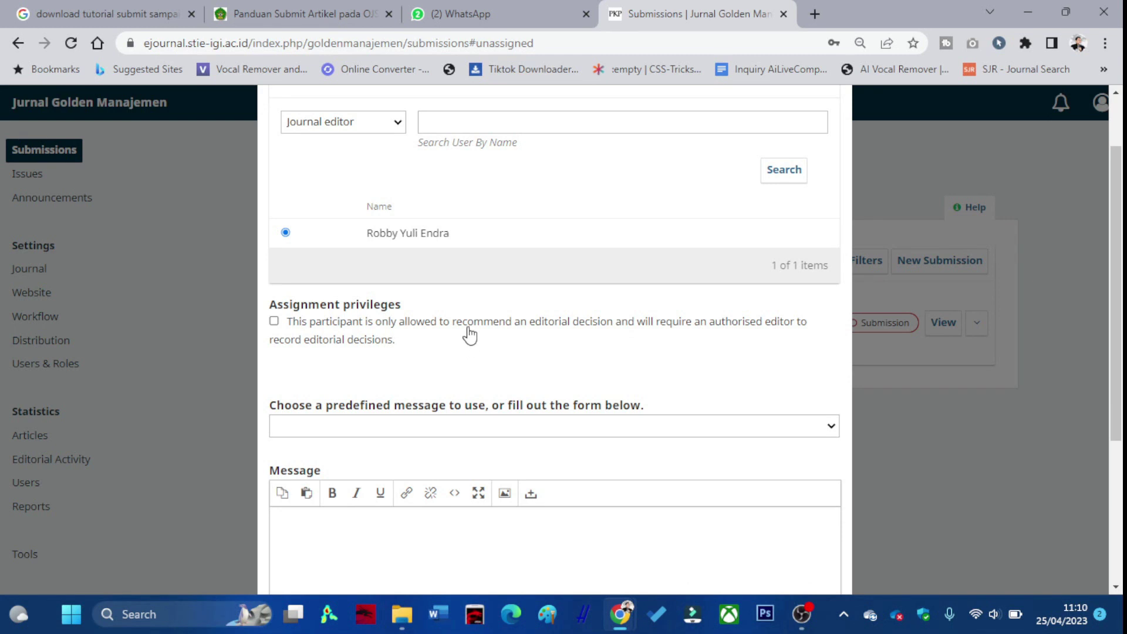
{"action": "scroll", "coordinate": [469, 332], "scroll_direction": "down", "scroll_amount": 1}
{"action": "left_click", "coordinate": [461, 346]}
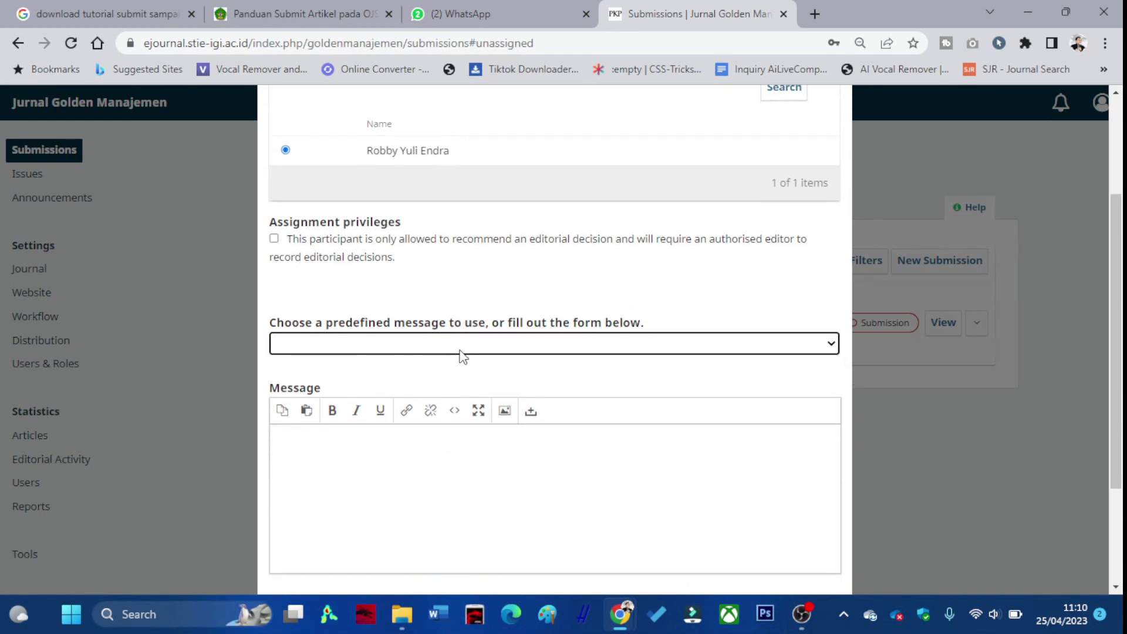
{"action": "left_click", "coordinate": [396, 392]}
{"action": "scroll", "coordinate": [434, 434], "scroll_direction": "down", "scroll_amount": 3}
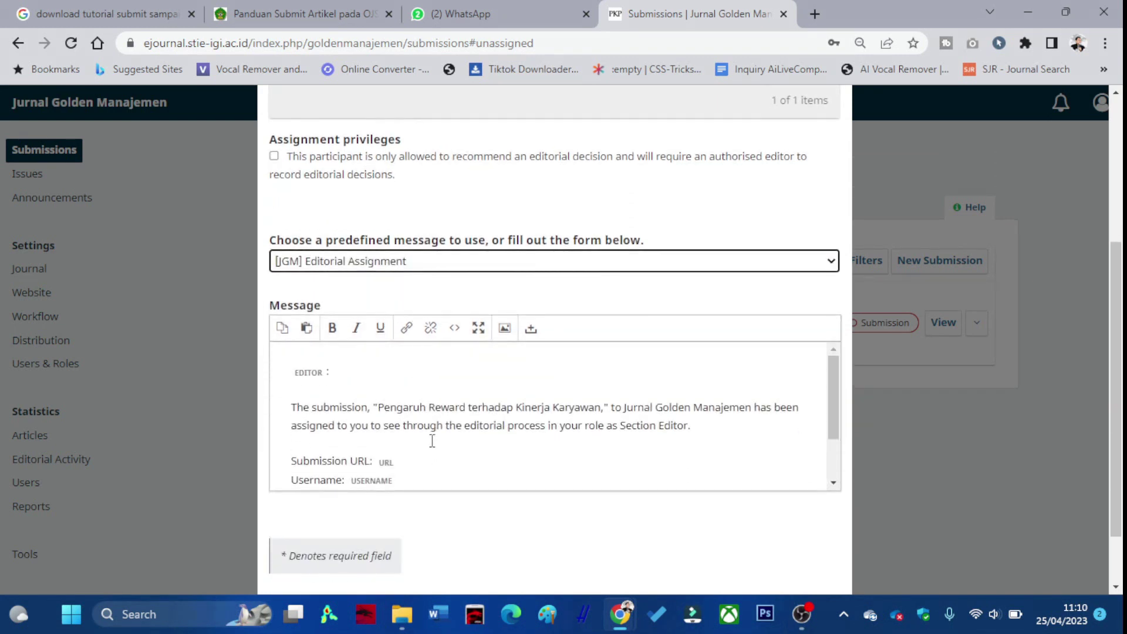
{"action": "scroll", "coordinate": [439, 417], "scroll_direction": "down", "scroll_amount": 1}
{"action": "left_click", "coordinate": [768, 561]}
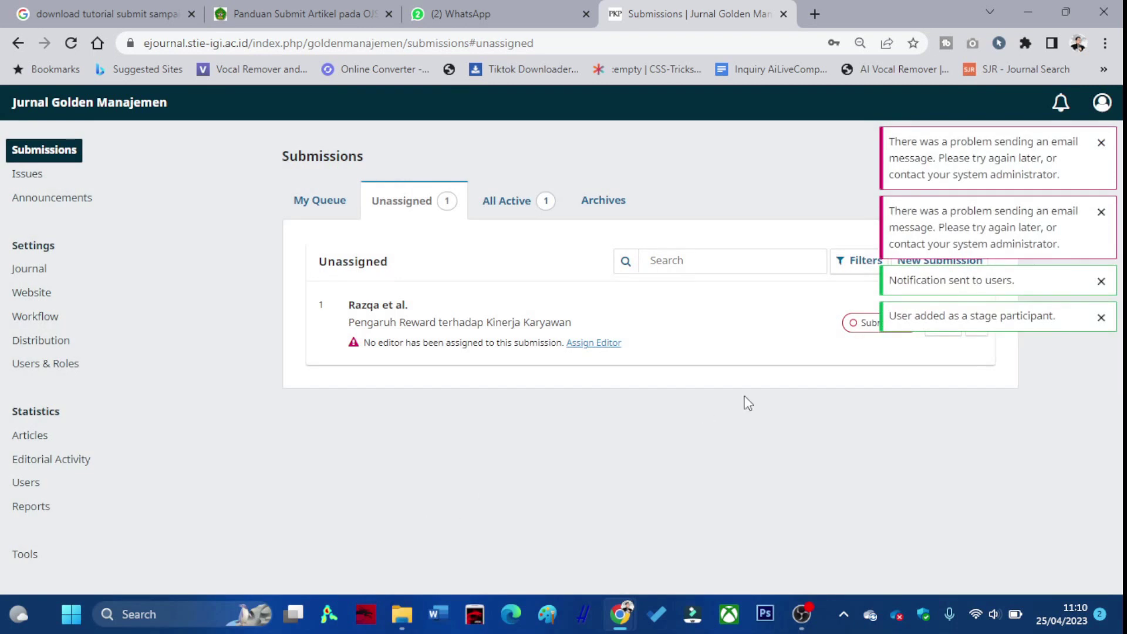
Clear the notifications, reload, and open the submission's workflow from All Active to check the assigned editor.
{"action": "left_click", "coordinate": [1098, 318]}
{"action": "left_click", "coordinate": [1101, 281]}
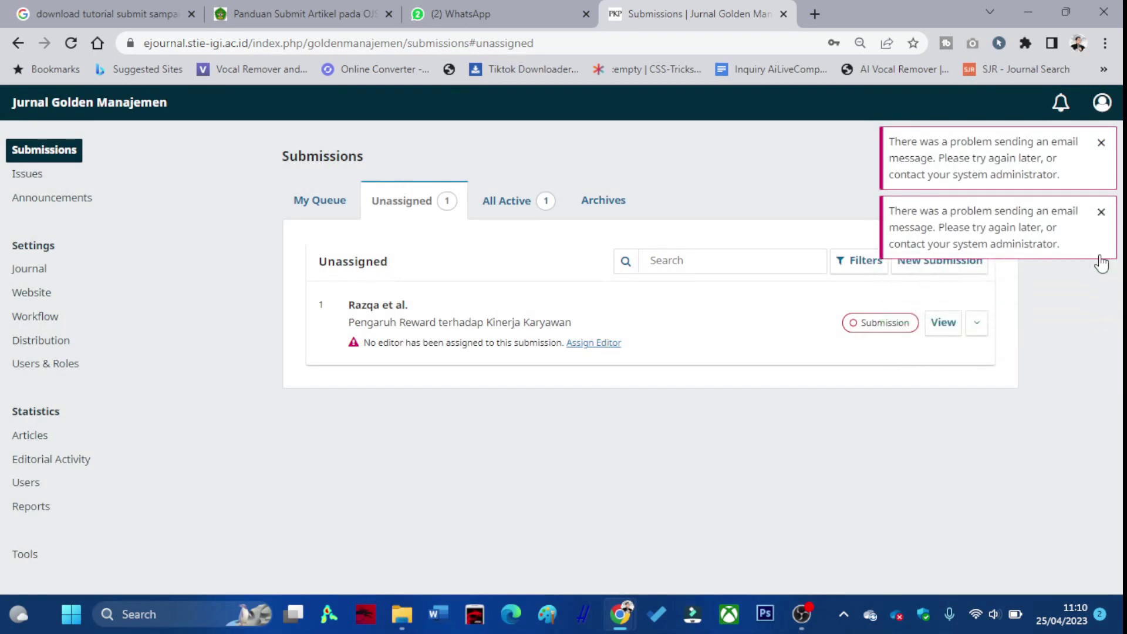
{"action": "left_click", "coordinate": [1100, 213]}
{"action": "left_click", "coordinate": [1101, 144]}
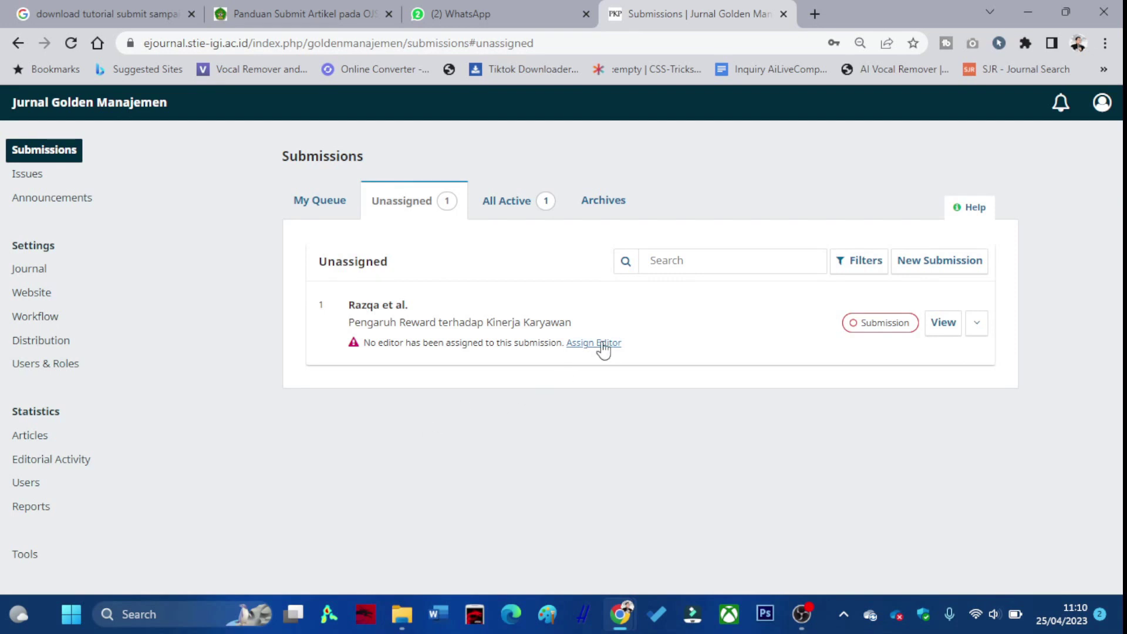
{"action": "left_click", "coordinate": [74, 44]}
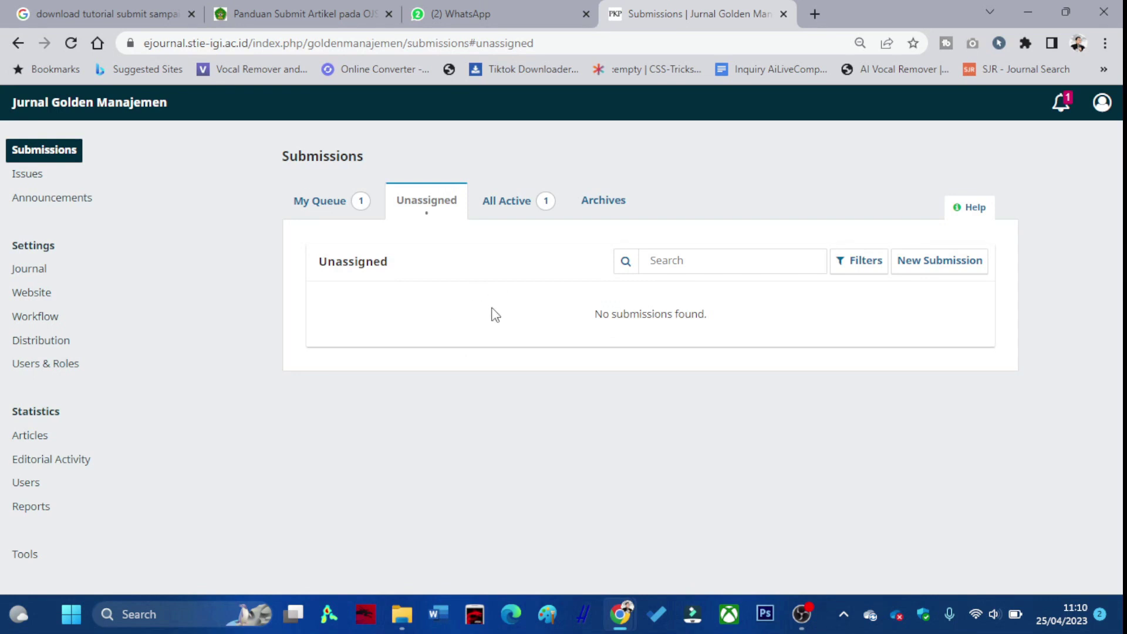
{"action": "left_click", "coordinate": [511, 213]}
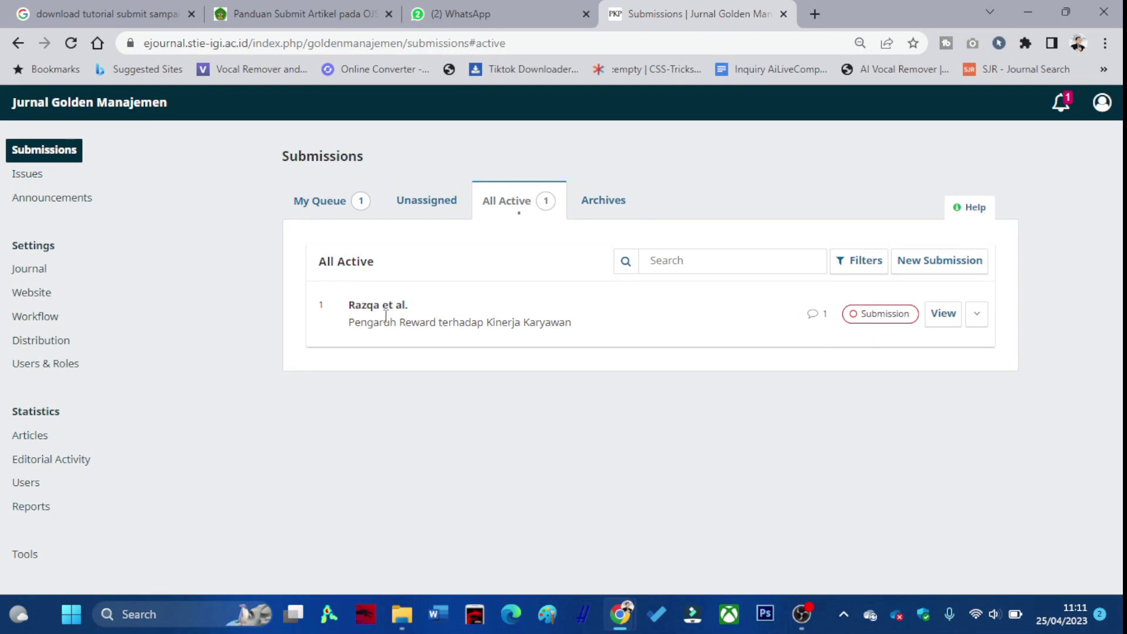
{"action": "left_click", "coordinate": [947, 322]}
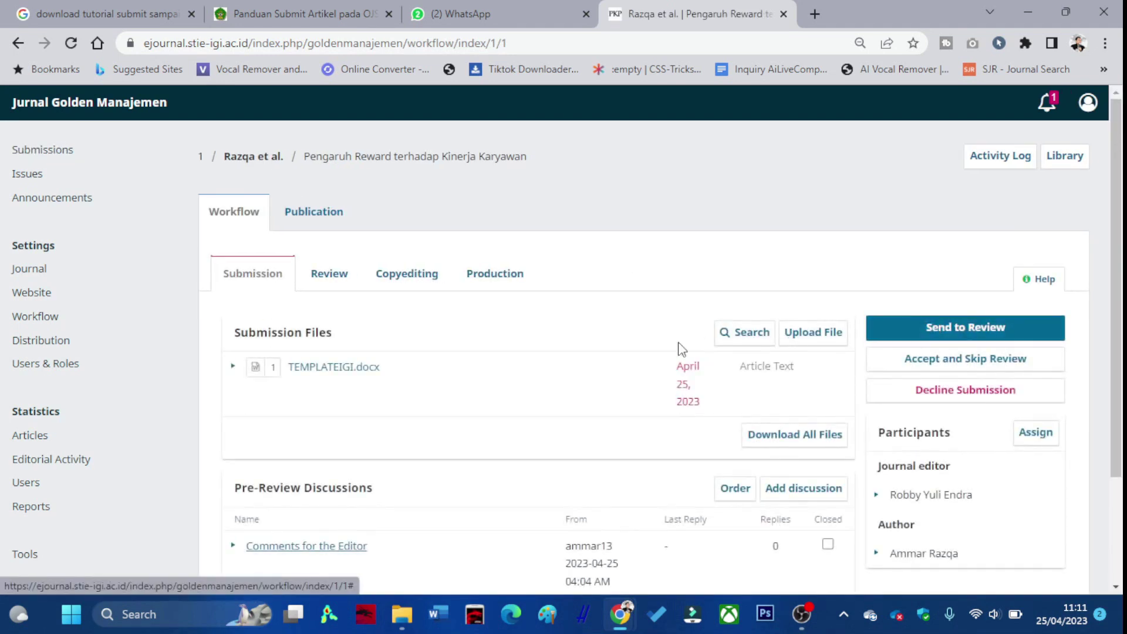
{"action": "scroll", "coordinate": [358, 346], "scroll_direction": "down", "scroll_amount": 2}
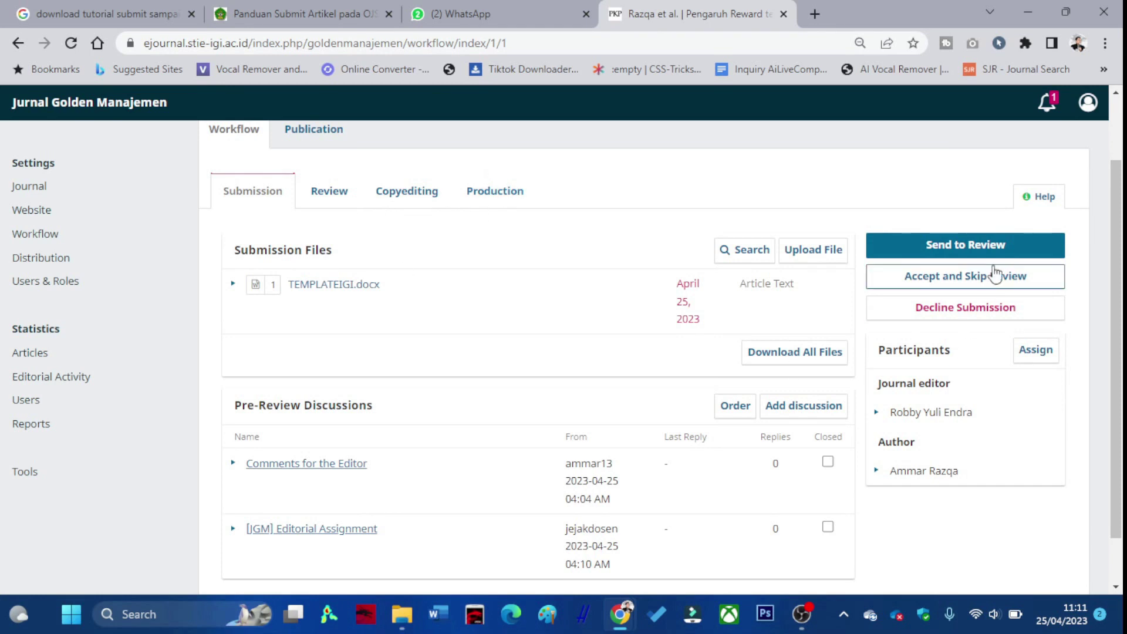
{"action": "scroll", "coordinate": [350, 242], "scroll_direction": "down", "scroll_amount": 1}
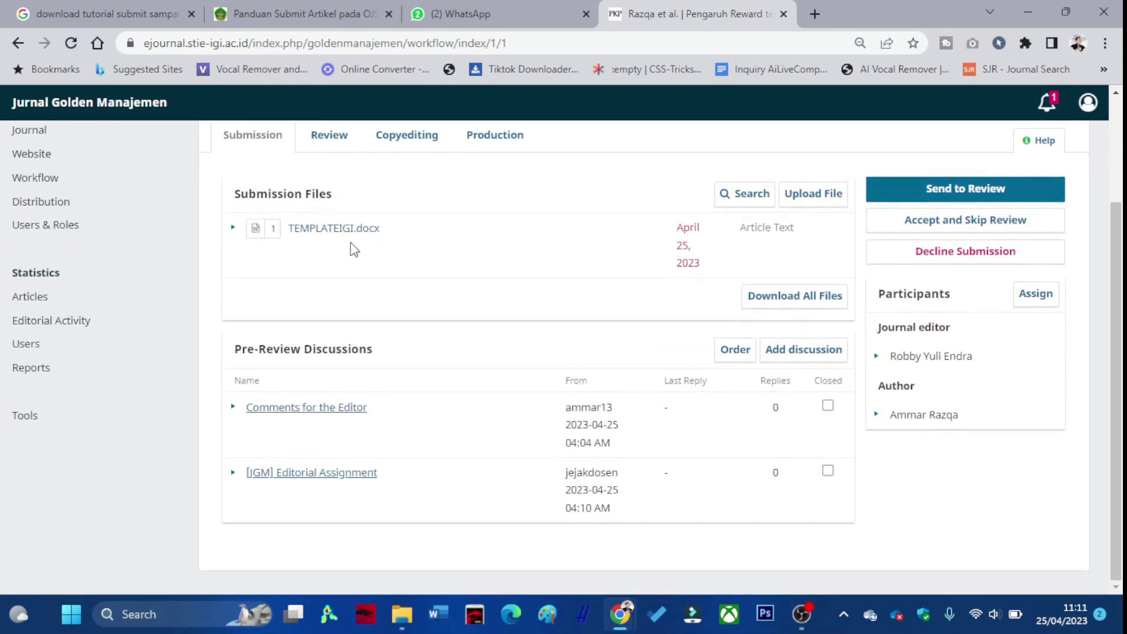
{"action": "scroll", "coordinate": [352, 246], "scroll_direction": "up", "scroll_amount": 2}
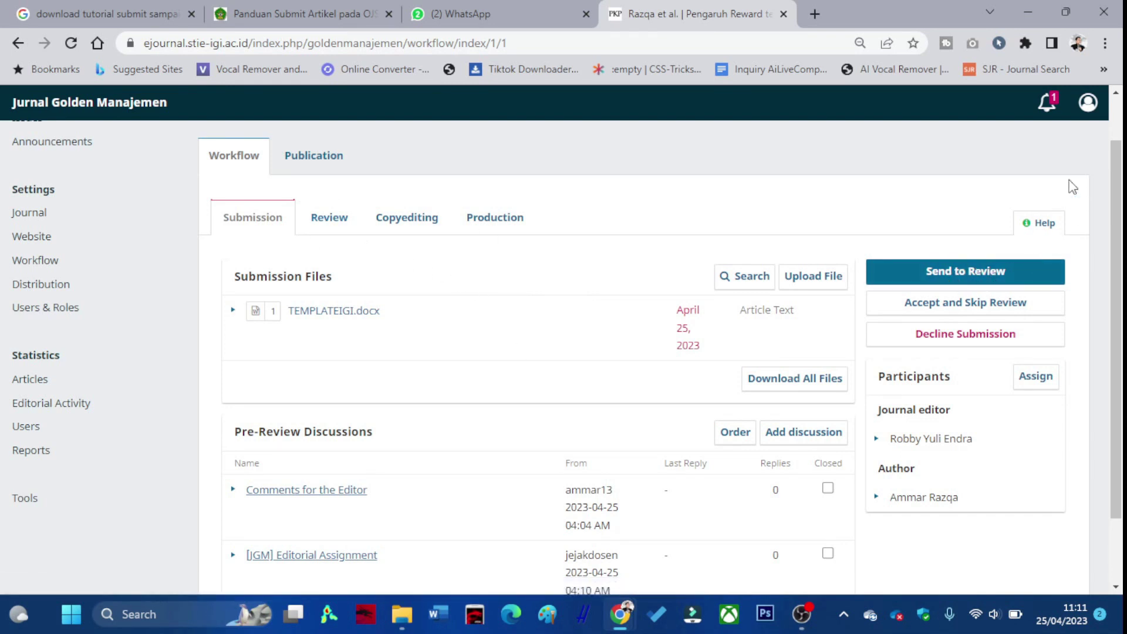
Log out of the editor account and go to the Register page.
{"action": "left_click", "coordinate": [1088, 104]}
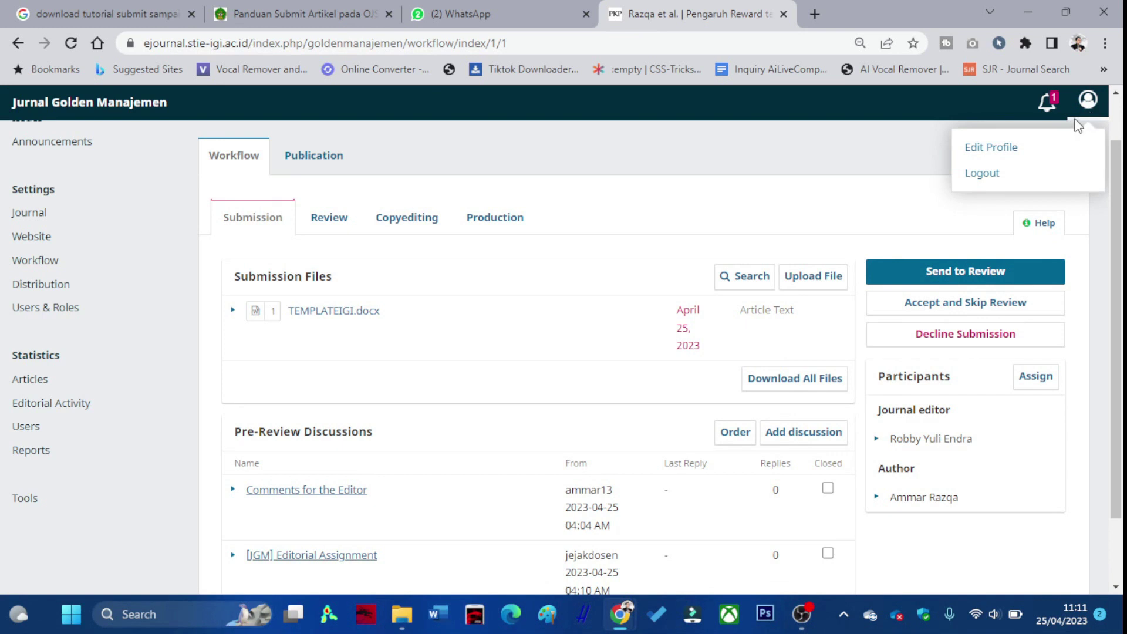
{"action": "left_click", "coordinate": [996, 176]}
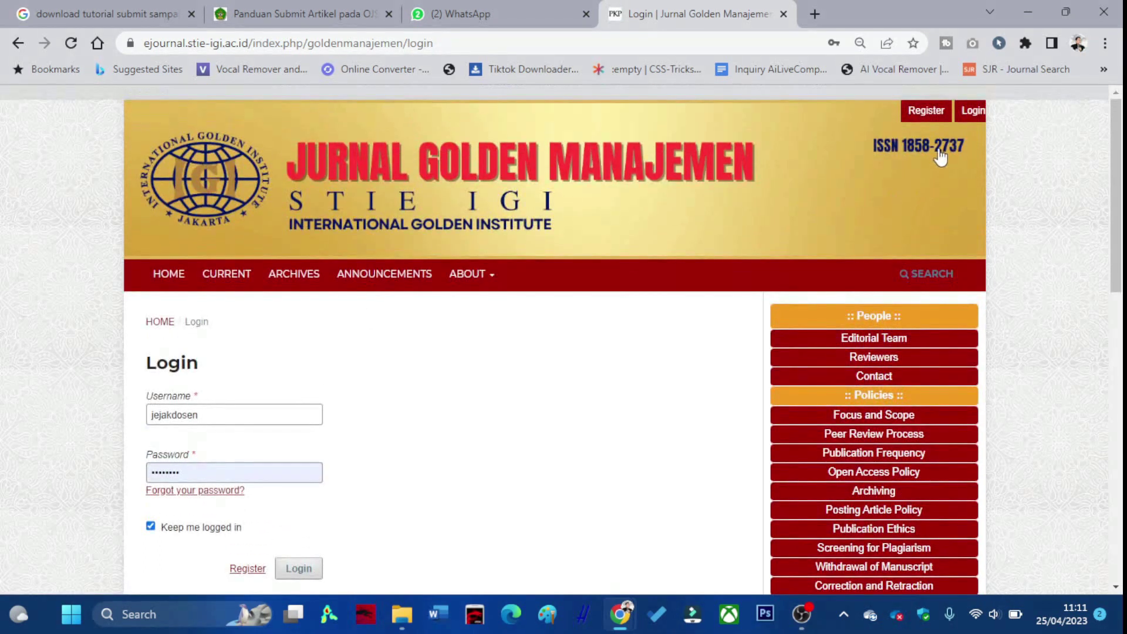
{"action": "left_click", "coordinate": [937, 124]}
{"action": "scroll", "coordinate": [354, 407], "scroll_direction": "down", "scroll_amount": 3}
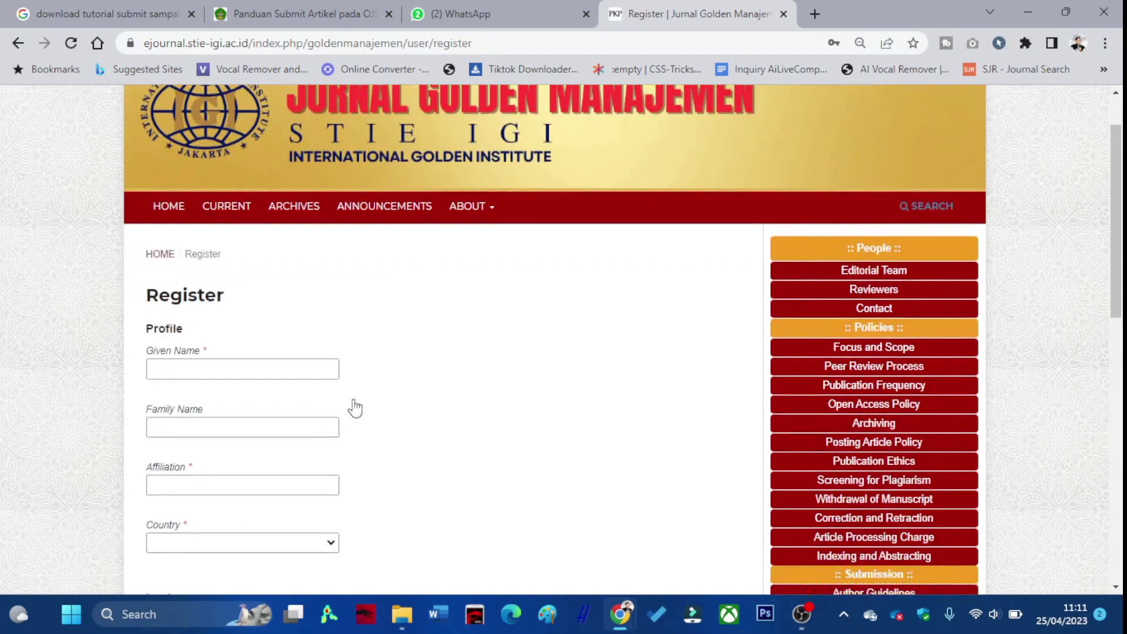
Enter the new user's given and family names, a Universitas affiliation, and country Indonesia.
{"action": "left_click", "coordinate": [257, 273]}
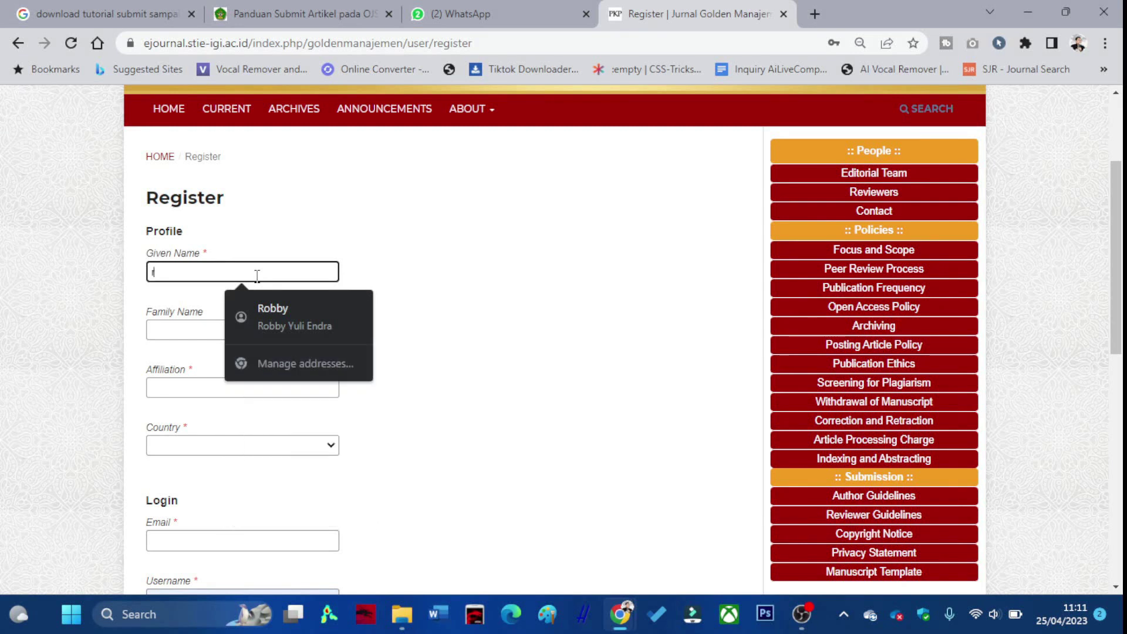
{"action": "key", "text": "Tab"}
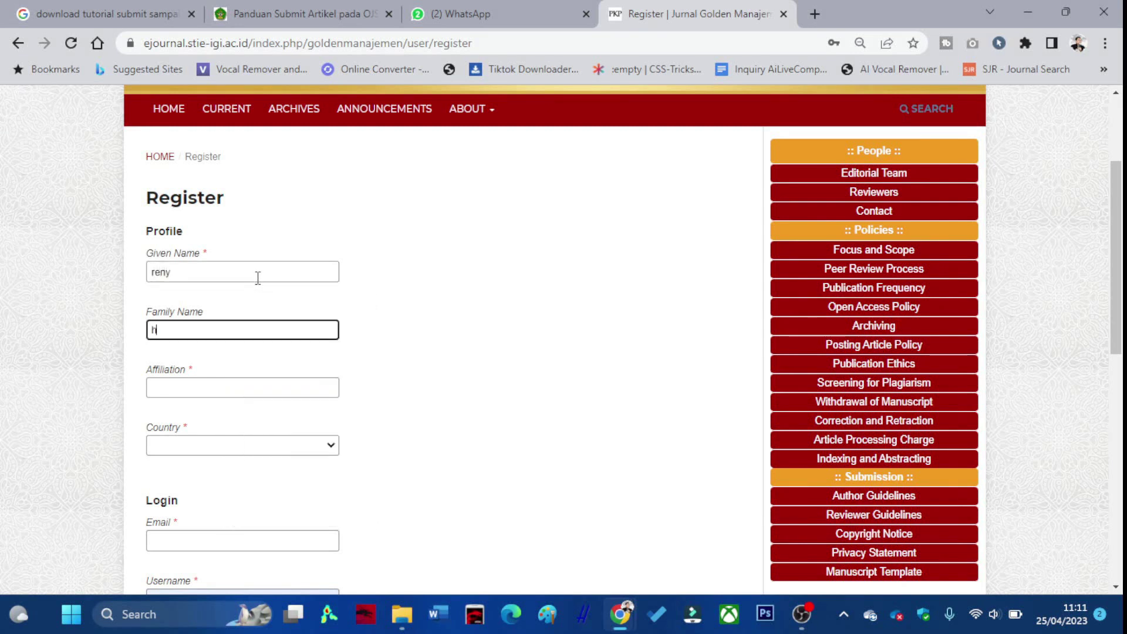
{"action": "key", "text": "Tab"}
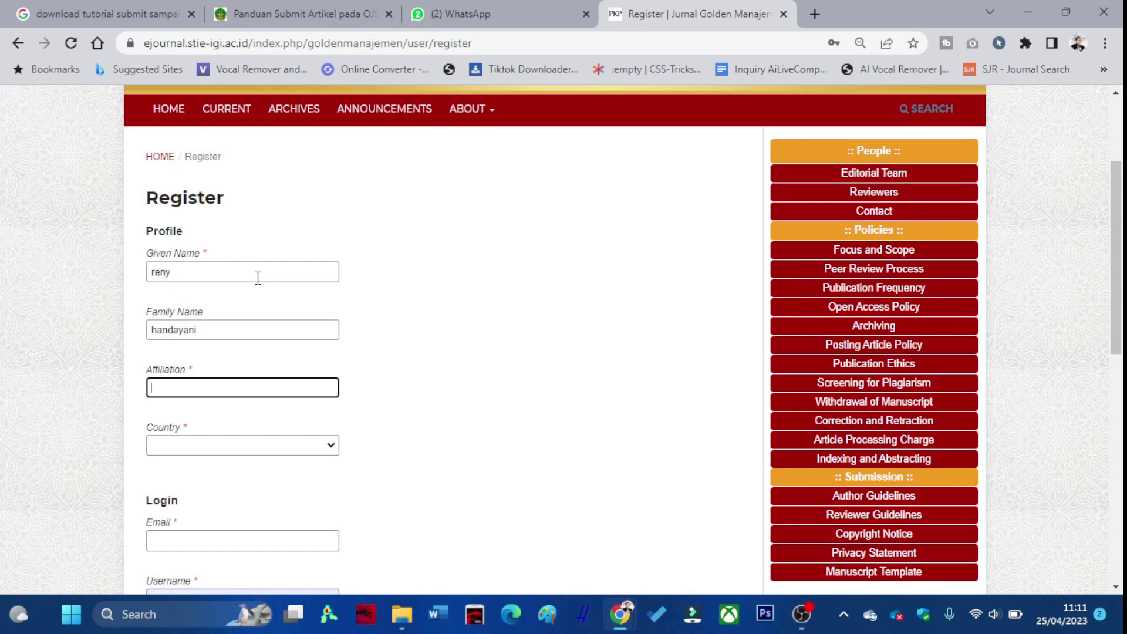
{"action": "type", "text": "Universitas Indonesi"}
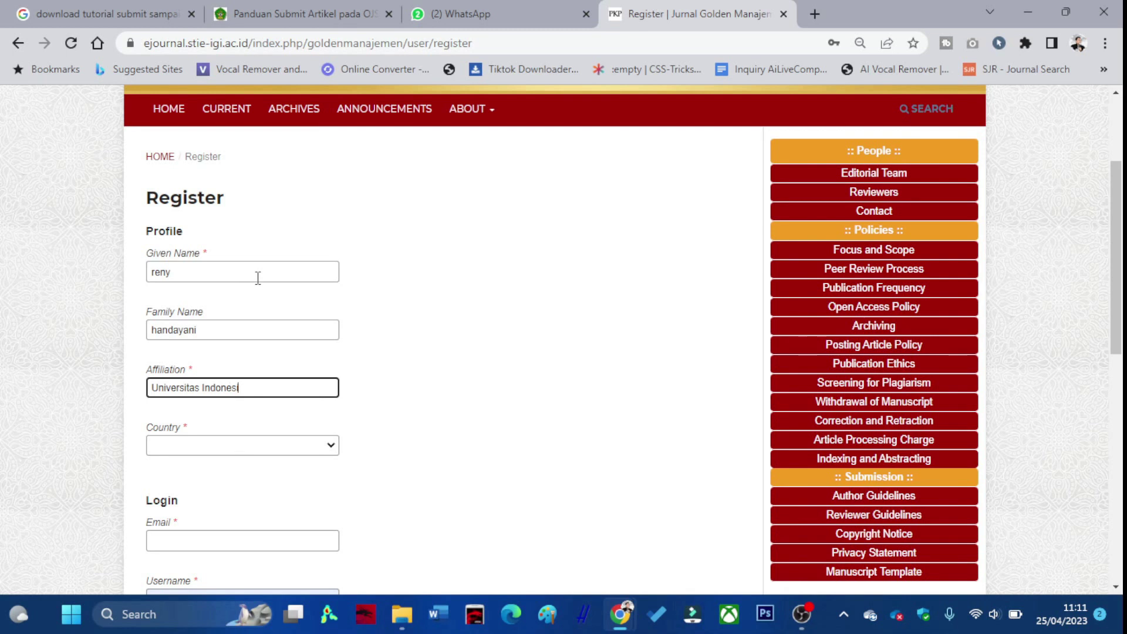
{"action": "scroll", "coordinate": [264, 329], "scroll_direction": "down", "scroll_amount": 1}
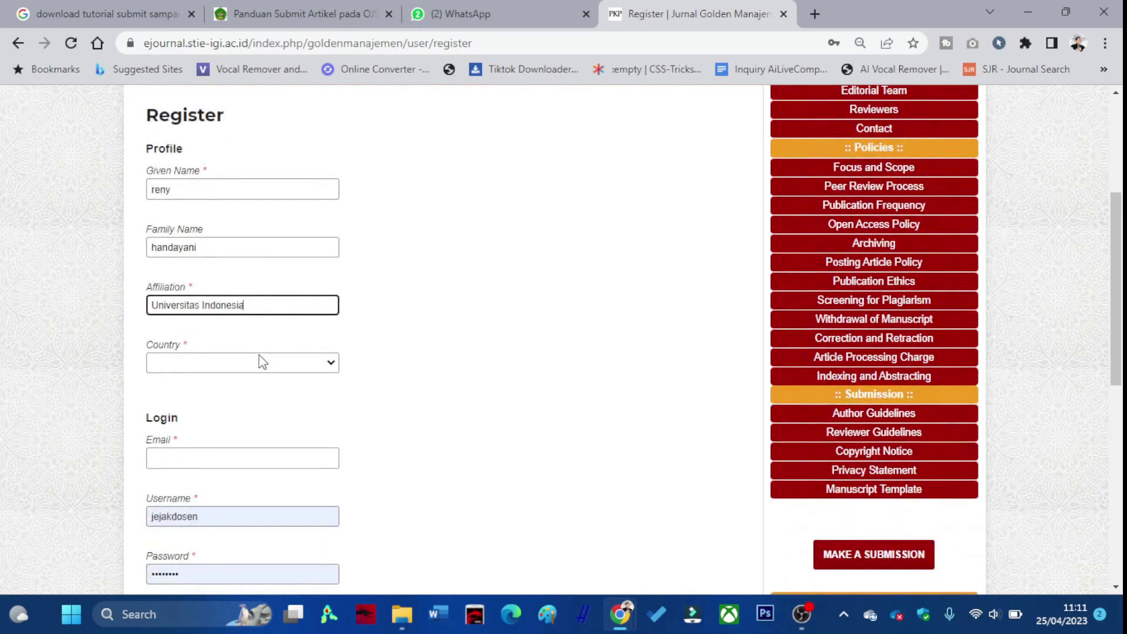
{"action": "left_click", "coordinate": [259, 360]}
{"action": "scroll", "coordinate": [241, 295], "scroll_direction": "down", "scroll_amount": 3}
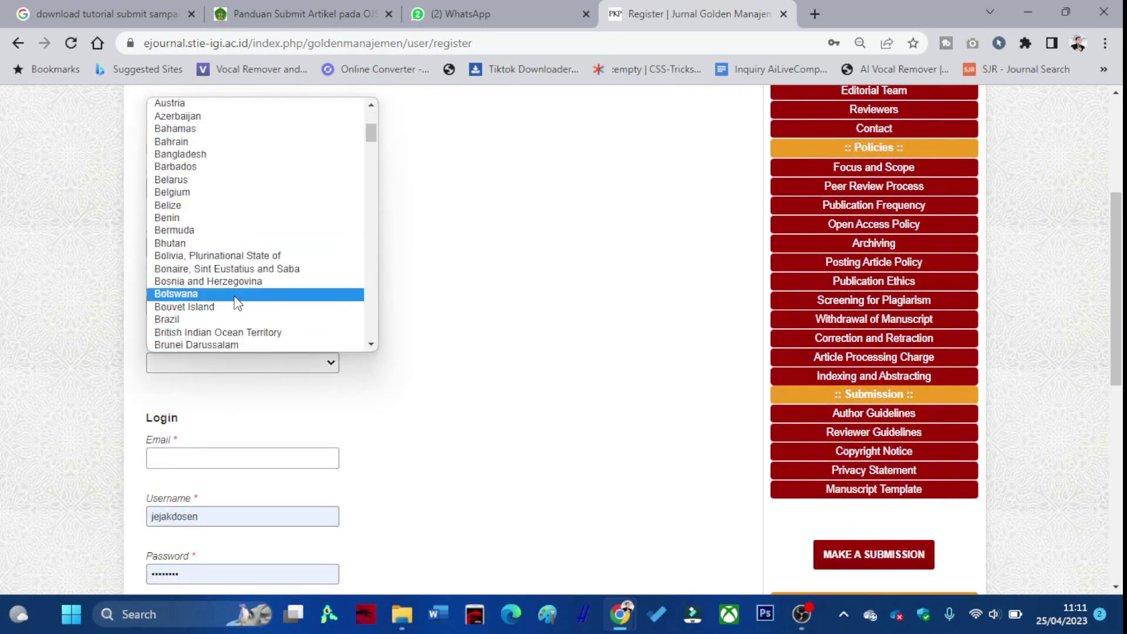
{"action": "scroll", "coordinate": [231, 282], "scroll_direction": "down", "scroll_amount": 3}
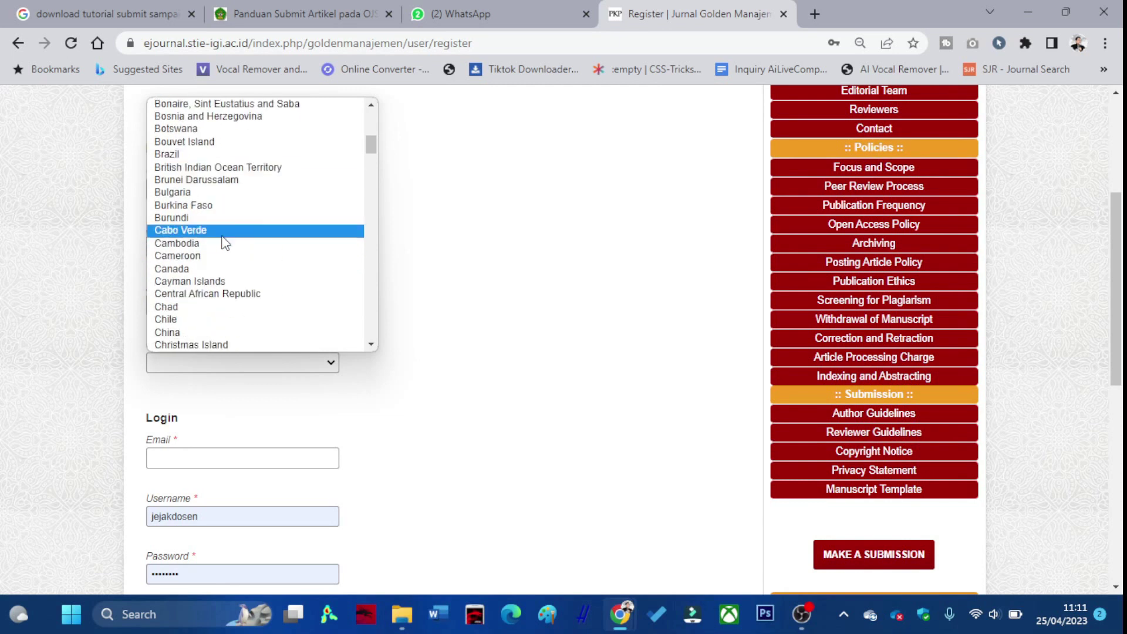
{"action": "type", "text": "indo"}
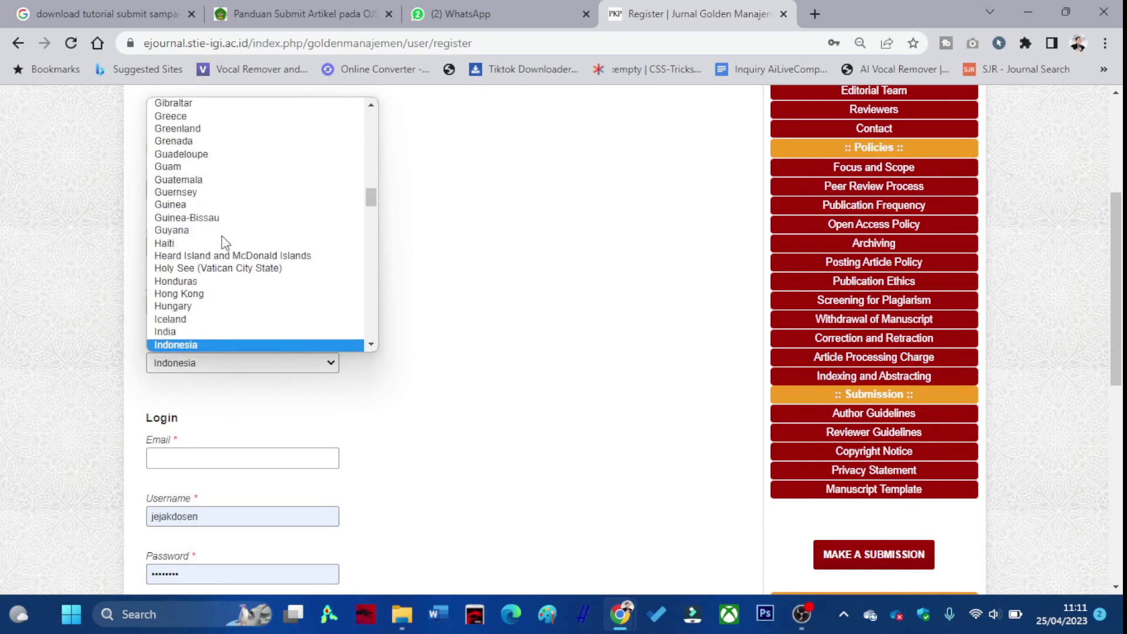
{"action": "left_click", "coordinate": [234, 345]}
{"action": "scroll", "coordinate": [243, 359], "scroll_direction": "down", "scroll_amount": 3}
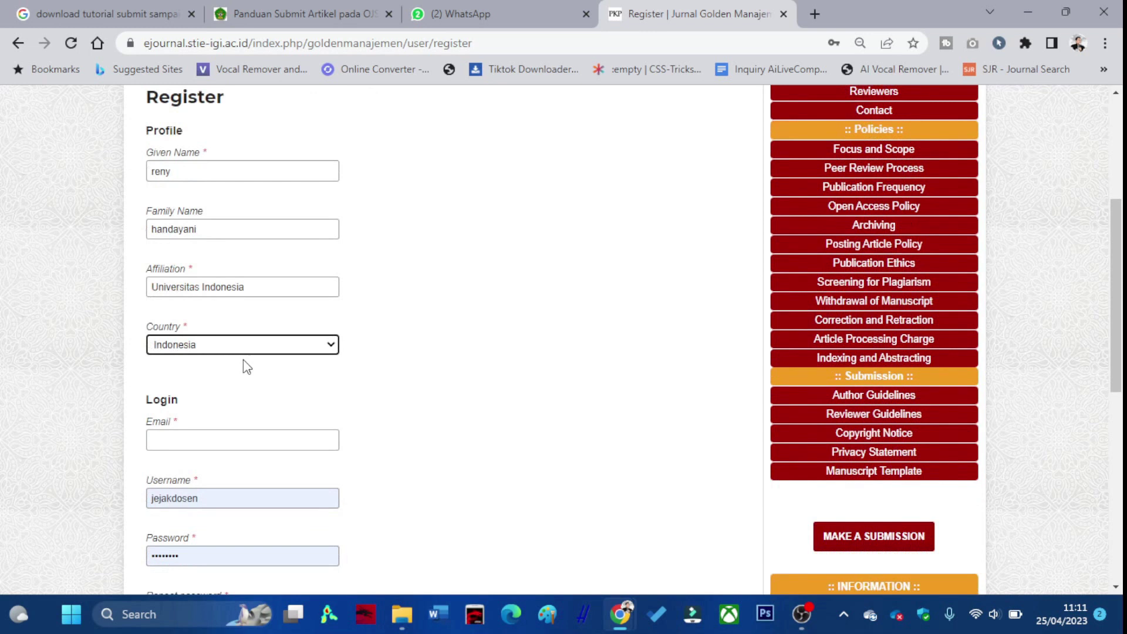
Fill in the e-mail address, username, password and repeated password.
{"action": "left_click", "coordinate": [241, 295]}
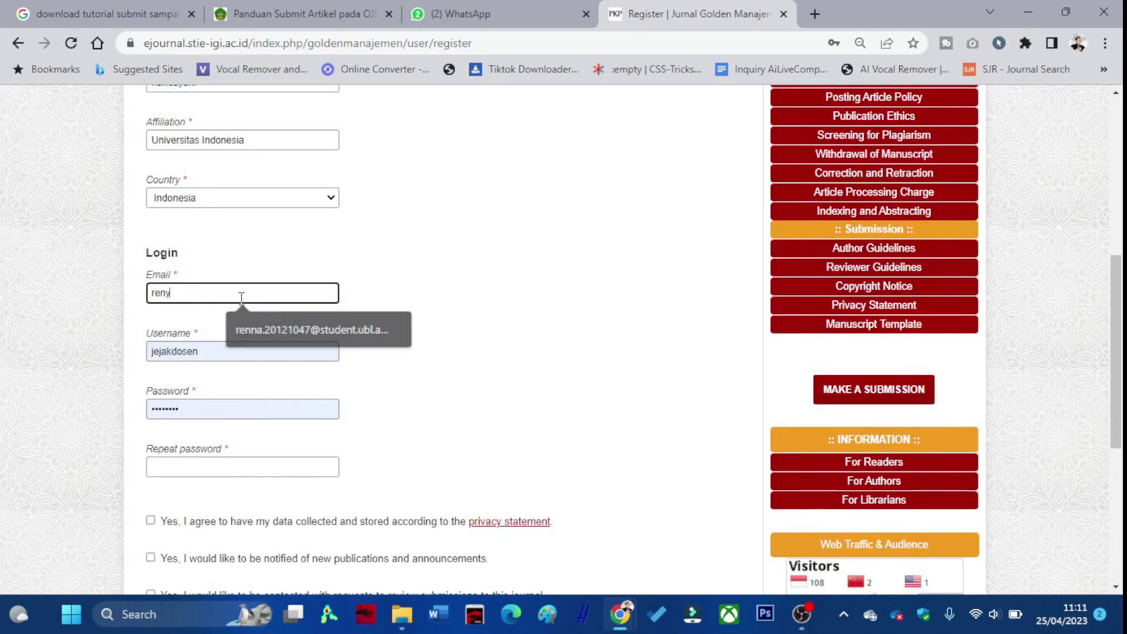
{"action": "key", "text": "Tab"}
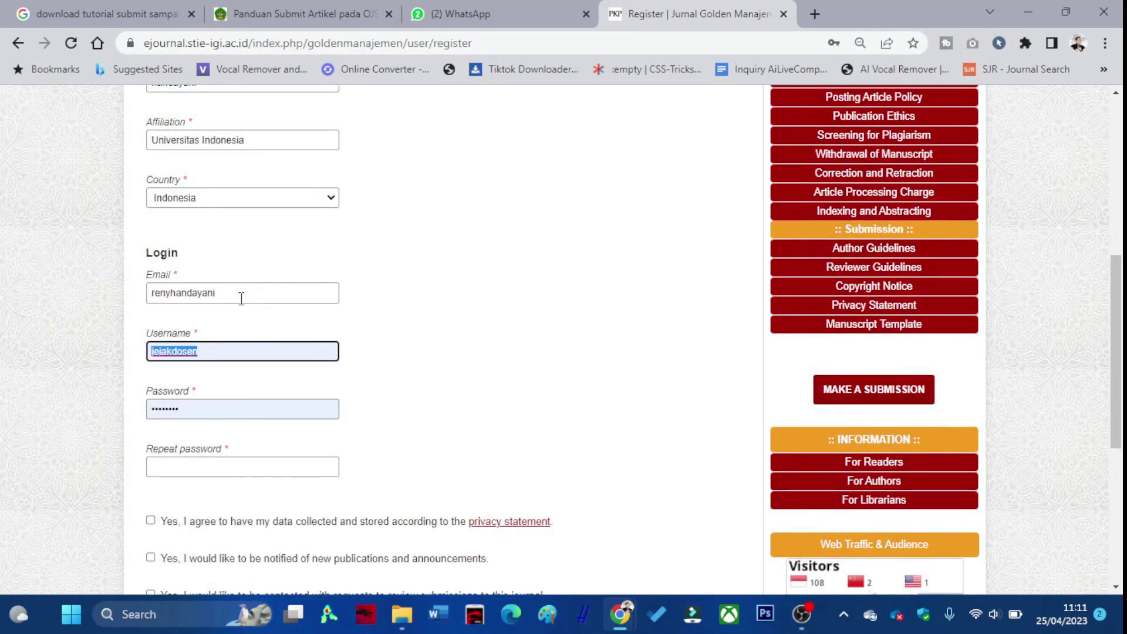
{"action": "left_click", "coordinate": [244, 295]}
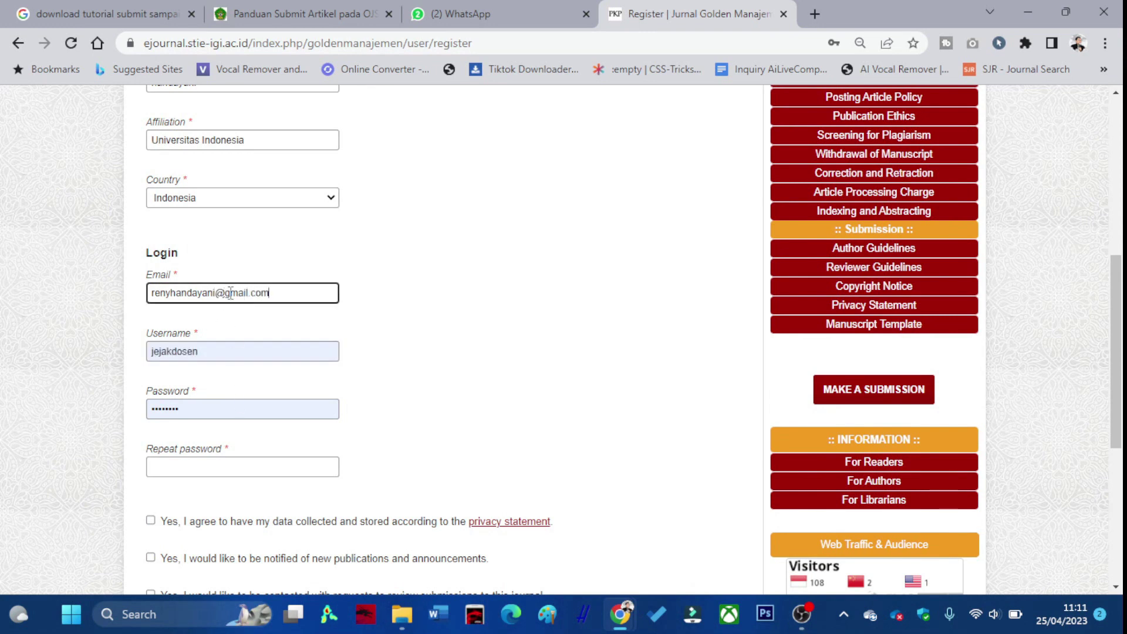
{"action": "double_click", "coordinate": [227, 352]}
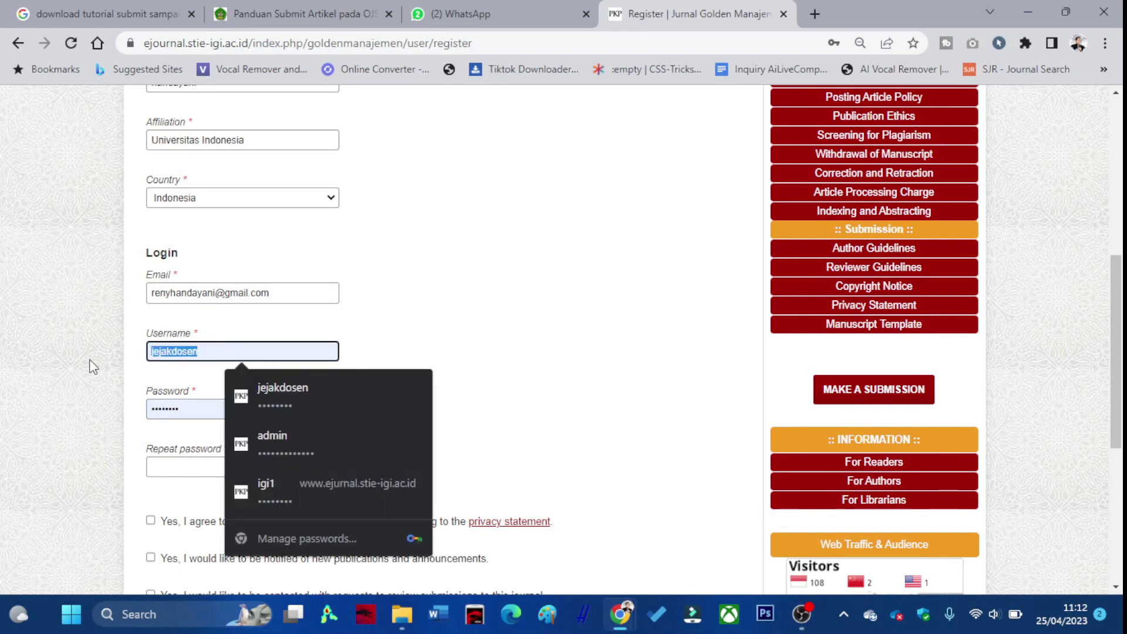
{"action": "type", "text": "renyha"}
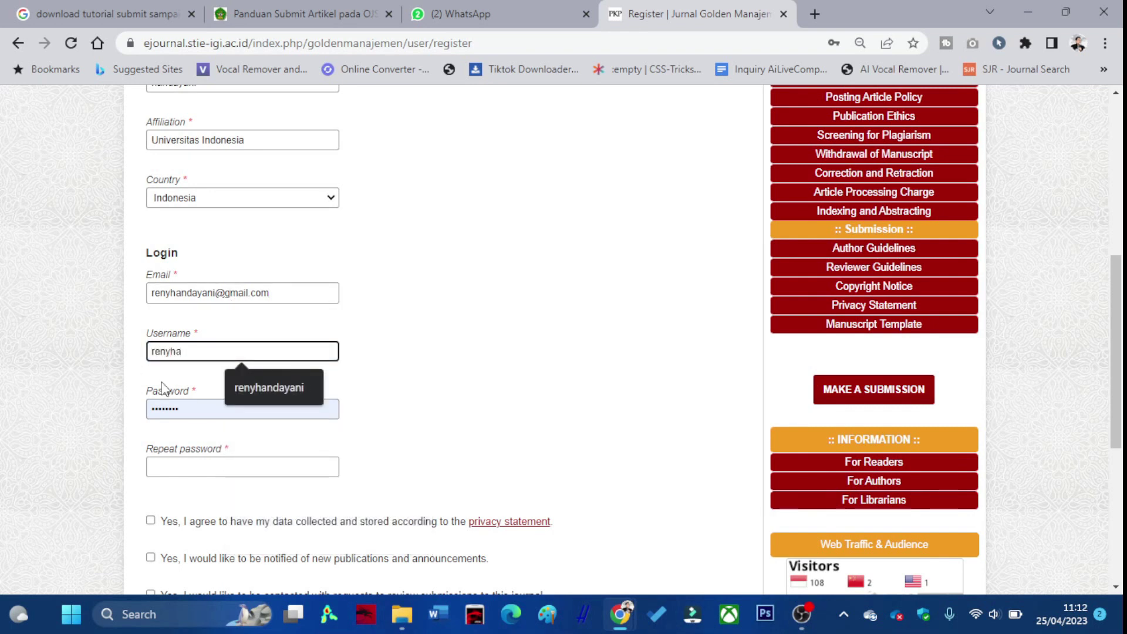
{"action": "left_click", "coordinate": [269, 387]}
{"action": "left_click", "coordinate": [178, 409]}
{"action": "key", "text": "ctrl+a"}
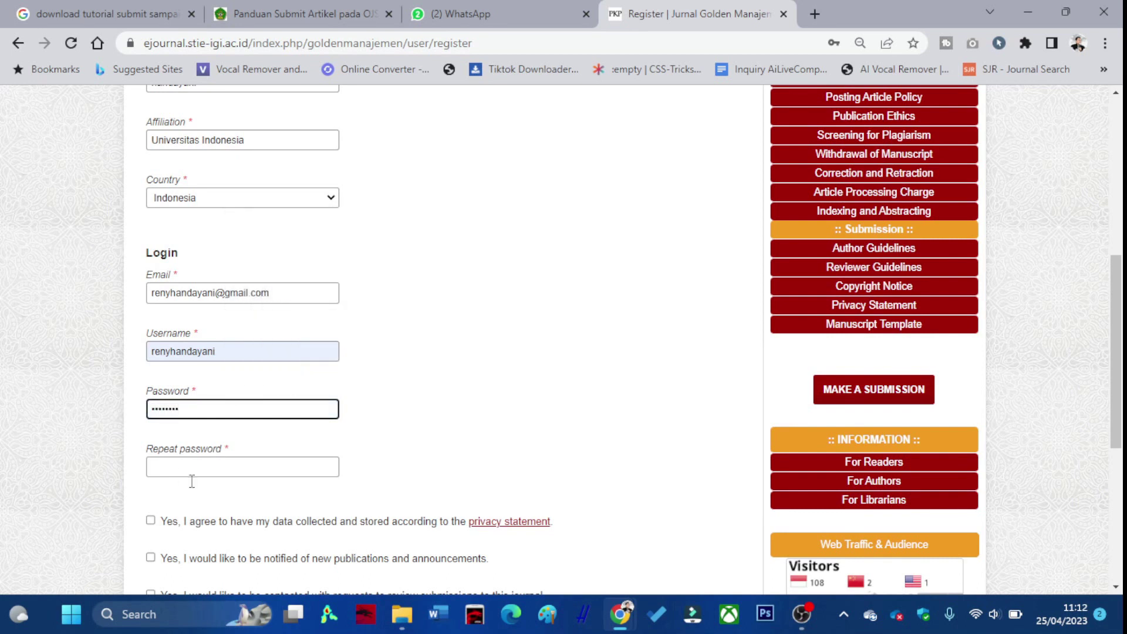
{"action": "left_click", "coordinate": [213, 466]}
{"action": "type", "text": "re"}
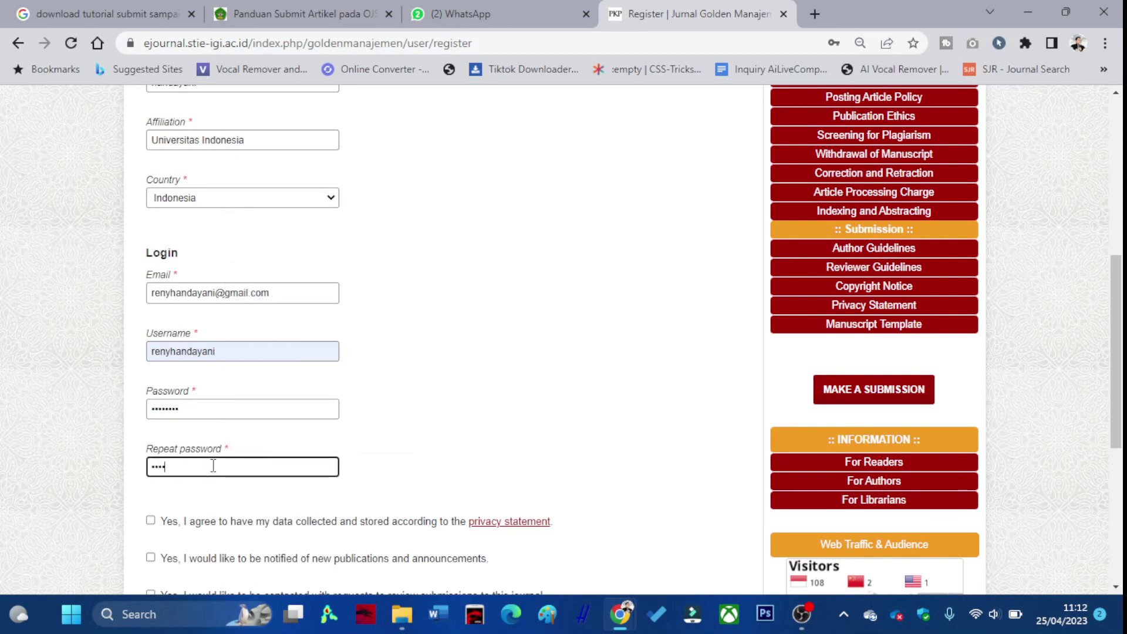
Agree to data storage, opt in to new-publication notifications, and register the account.
{"action": "scroll", "coordinate": [213, 473], "scroll_direction": "down", "scroll_amount": 2}
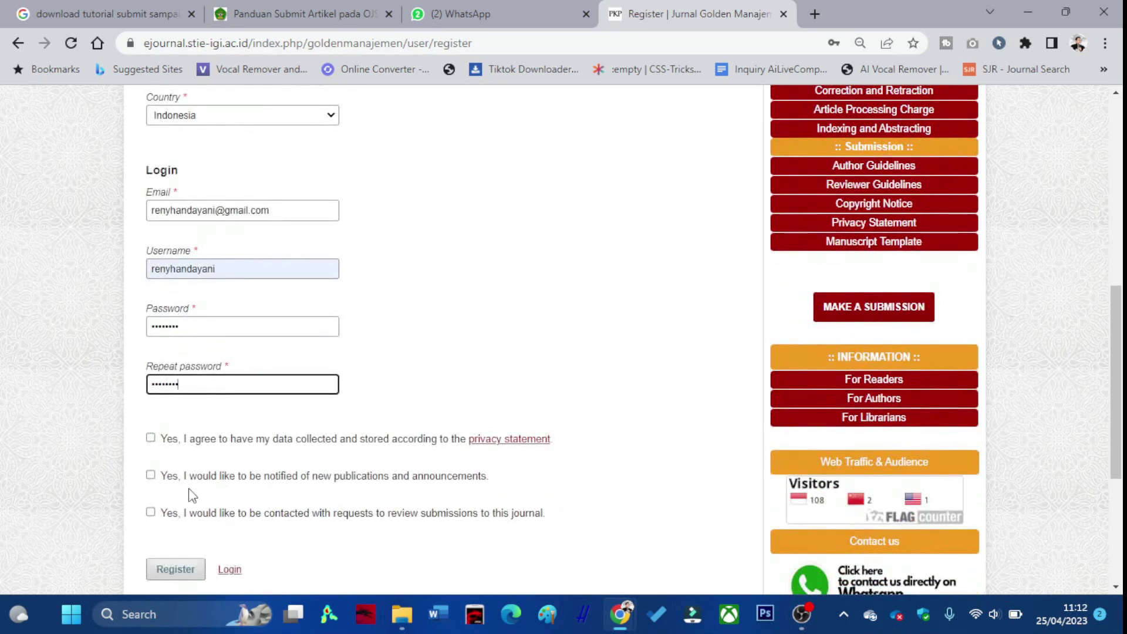
{"action": "left_click", "coordinate": [150, 438]}
{"action": "left_click", "coordinate": [150, 474]}
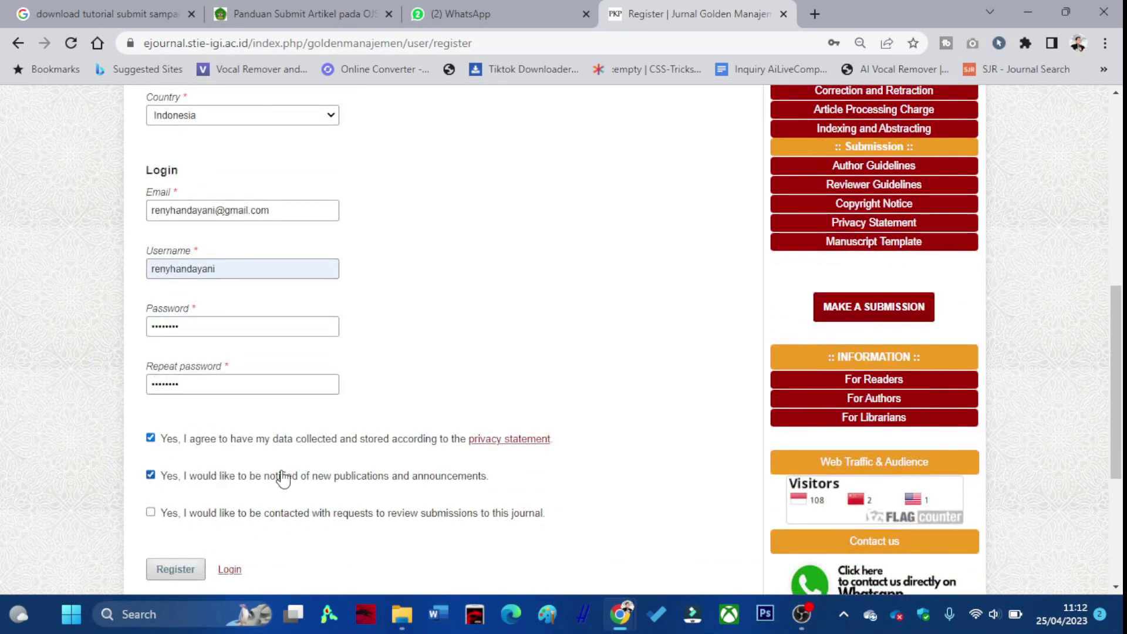
{"action": "scroll", "coordinate": [285, 469], "scroll_direction": "down", "scroll_amount": 4}
{"action": "left_click", "coordinate": [175, 405]}
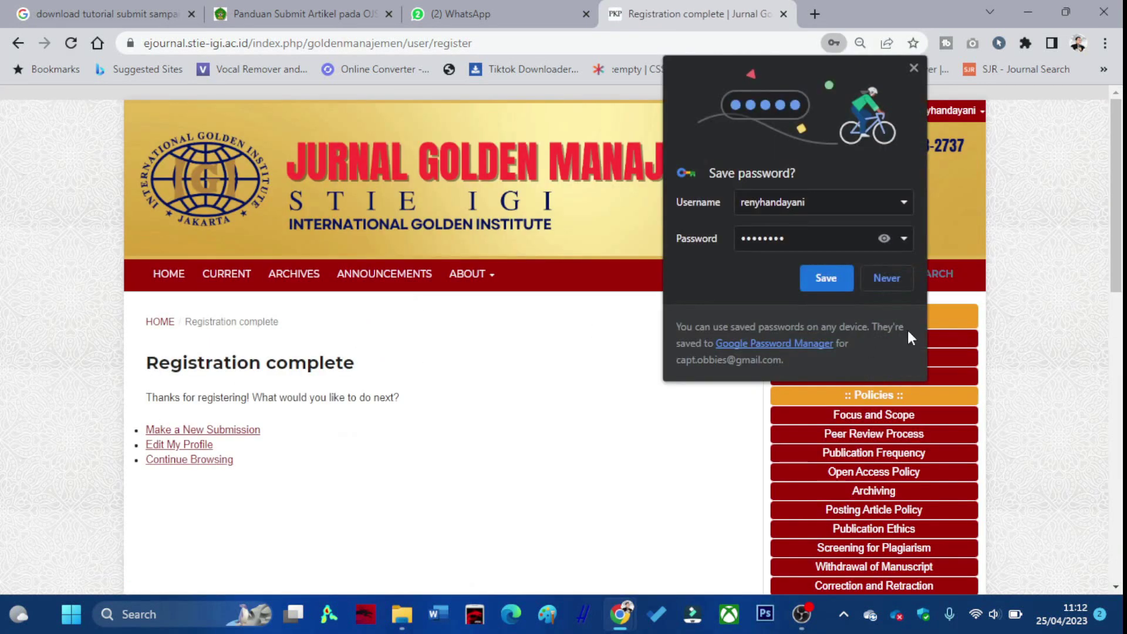
Decline saving the password, log out of the new account, and sign in with the saved administrator login.
{"action": "left_click", "coordinate": [880, 280]}
{"action": "left_click", "coordinate": [957, 113]}
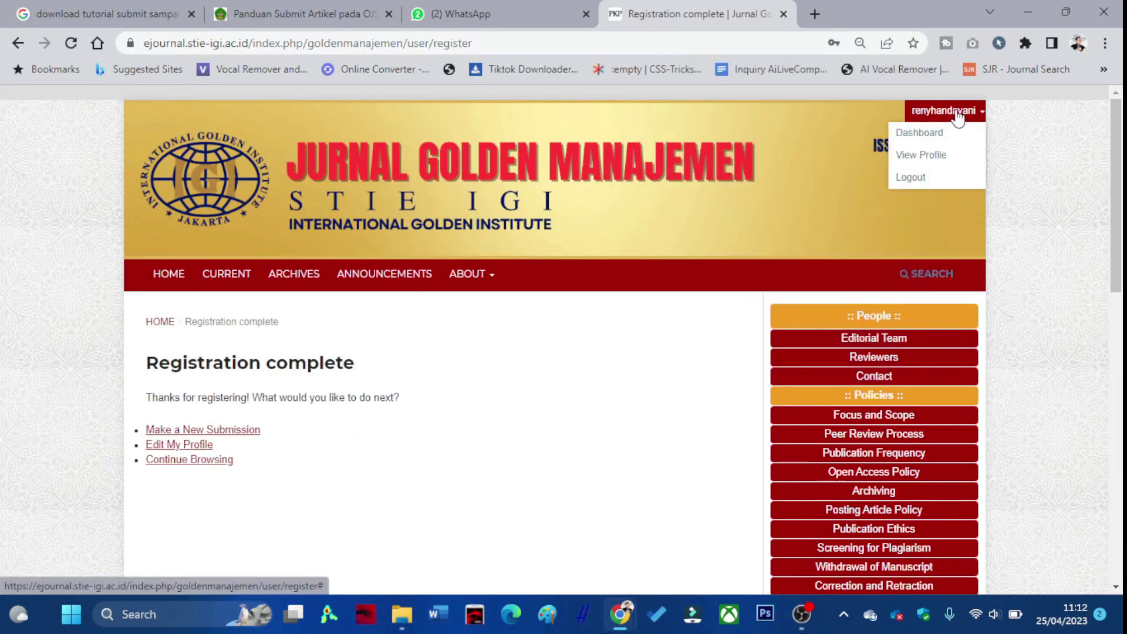
{"action": "left_click", "coordinate": [899, 180]}
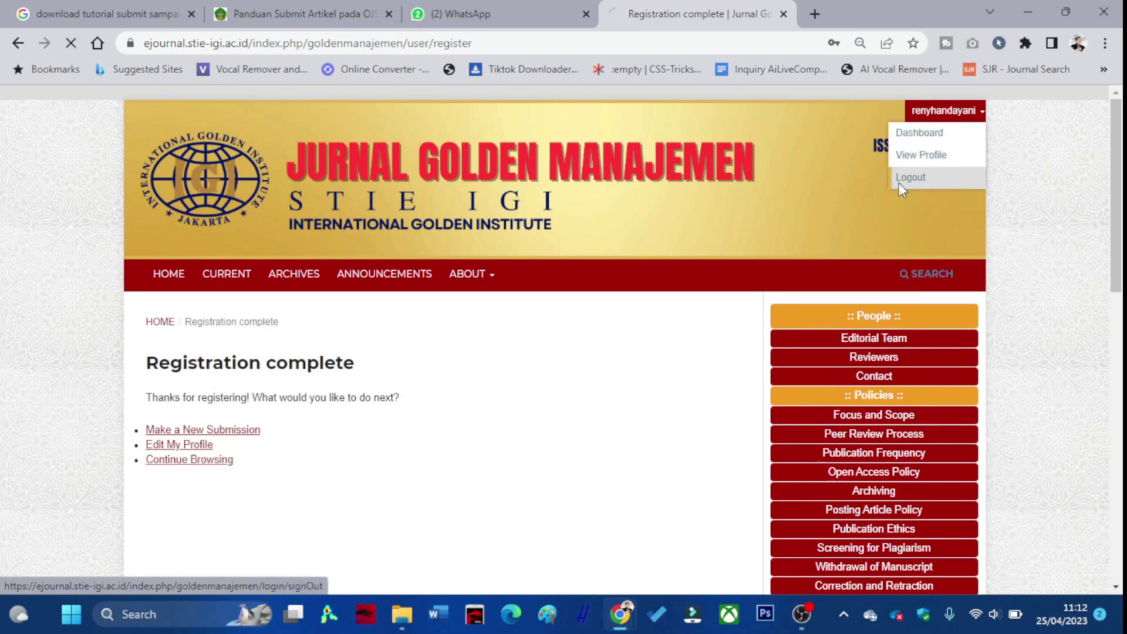
{"action": "left_click", "coordinate": [312, 414]}
{"action": "left_click_drag", "start_coordinate": [312, 413], "coordinate": [93, 417]}
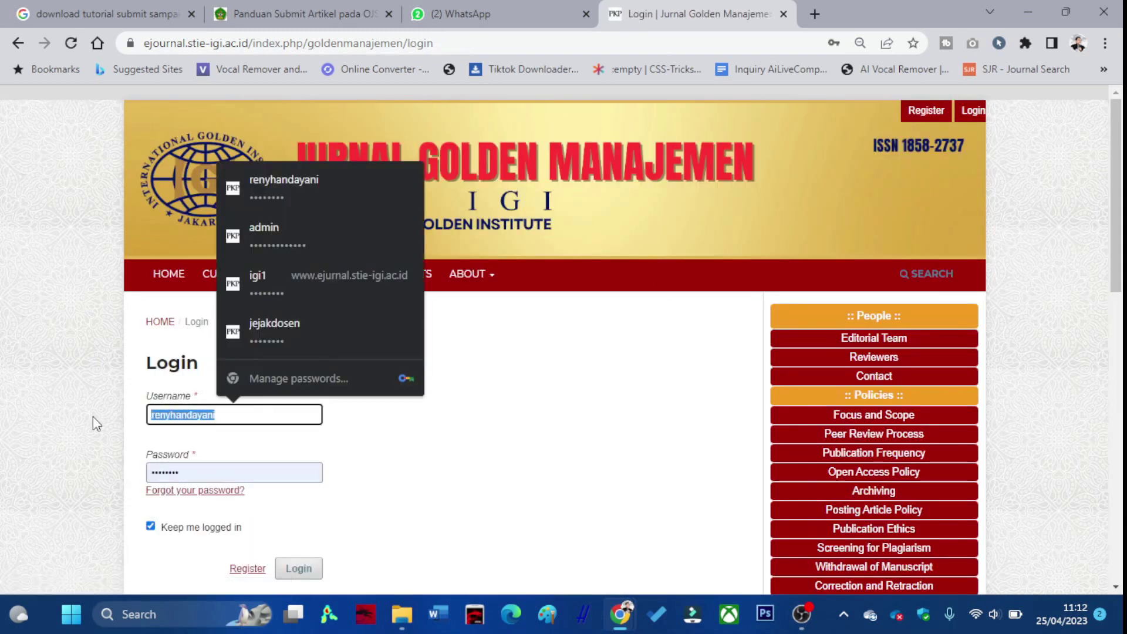
{"action": "type", "text": "admin"}
{"action": "left_click", "coordinate": [302, 449]}
{"action": "left_click", "coordinate": [308, 571]}
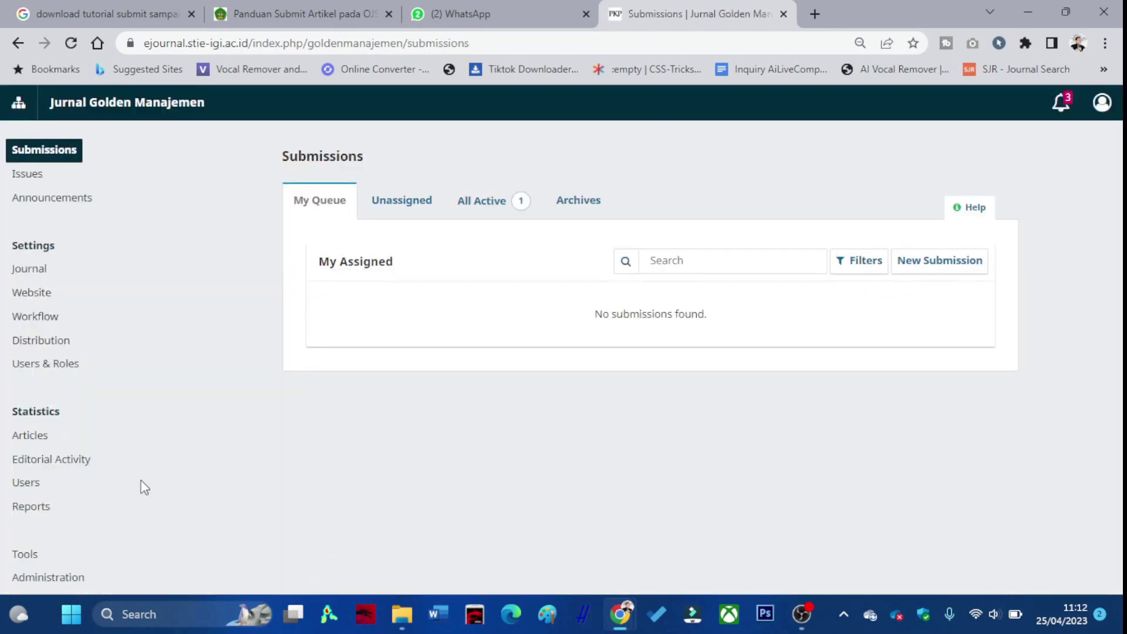
In Users & Roles, edit the newly registered user to add the Reviewer role and save.
{"action": "left_click", "coordinate": [56, 368]}
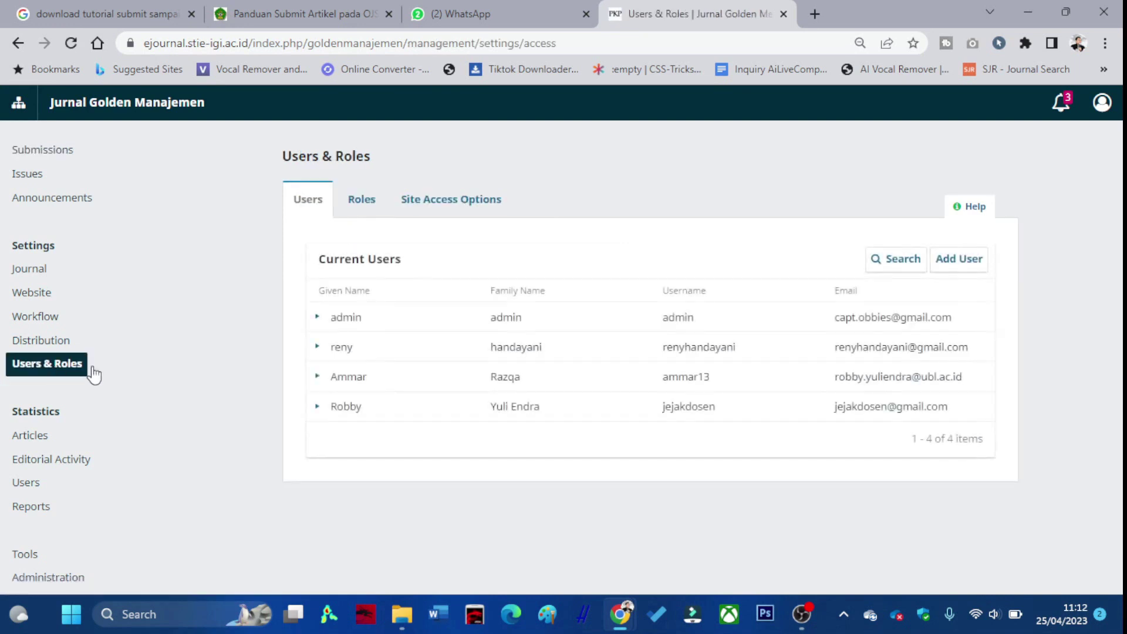
{"action": "left_click", "coordinate": [317, 347]}
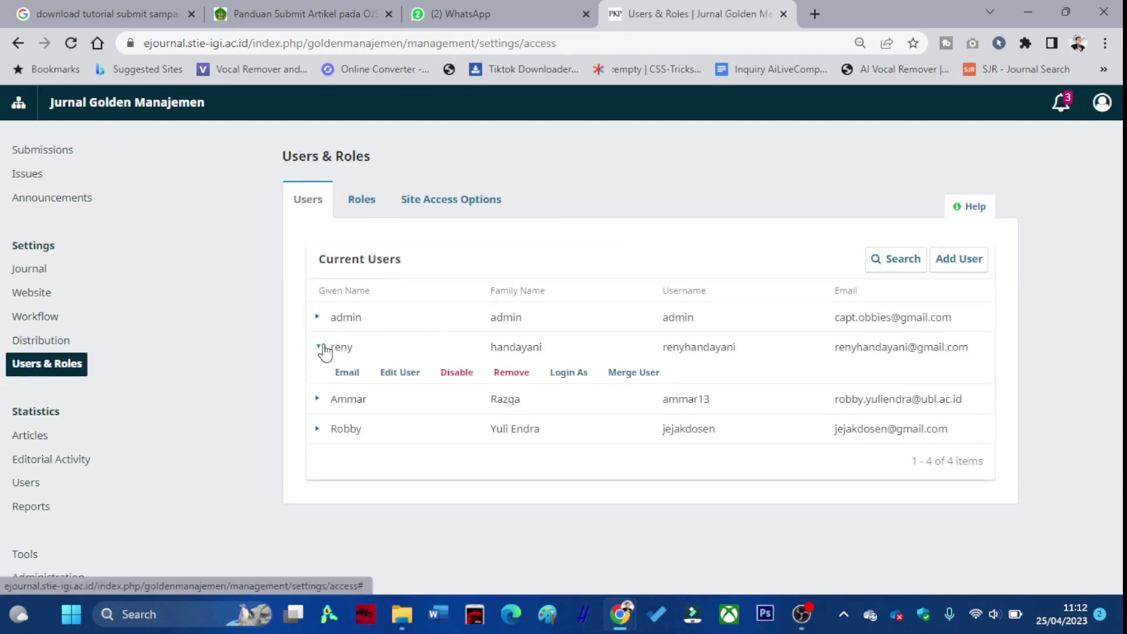
{"action": "left_click", "coordinate": [392, 375]}
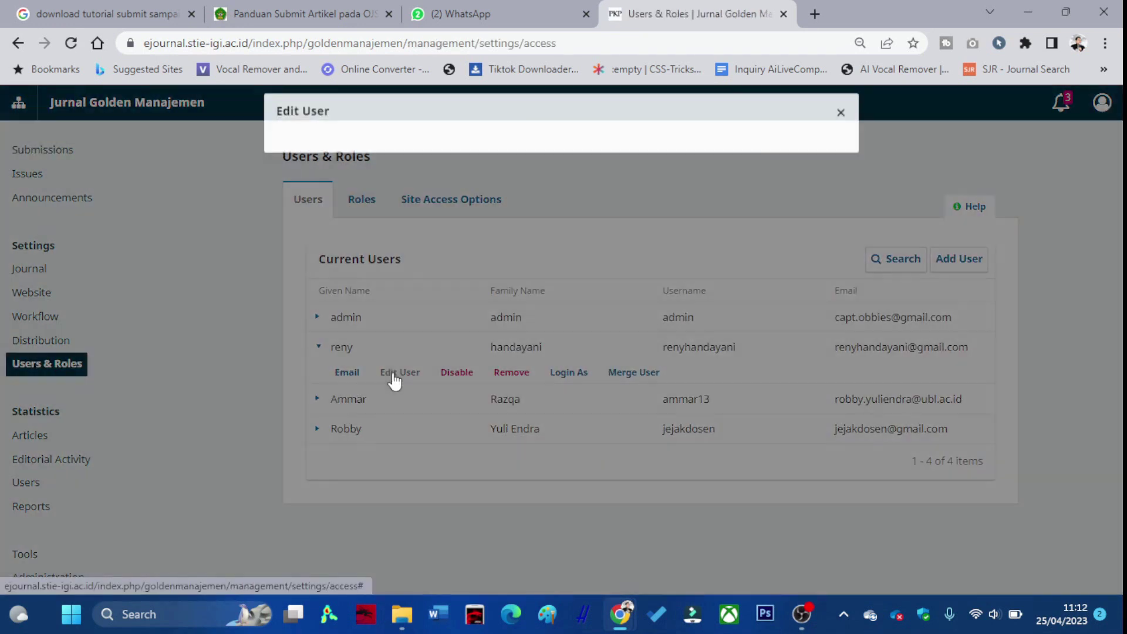
{"action": "scroll", "coordinate": [406, 380], "scroll_direction": "down", "scroll_amount": 3}
{"action": "scroll", "coordinate": [409, 381], "scroll_direction": "down", "scroll_amount": 7}
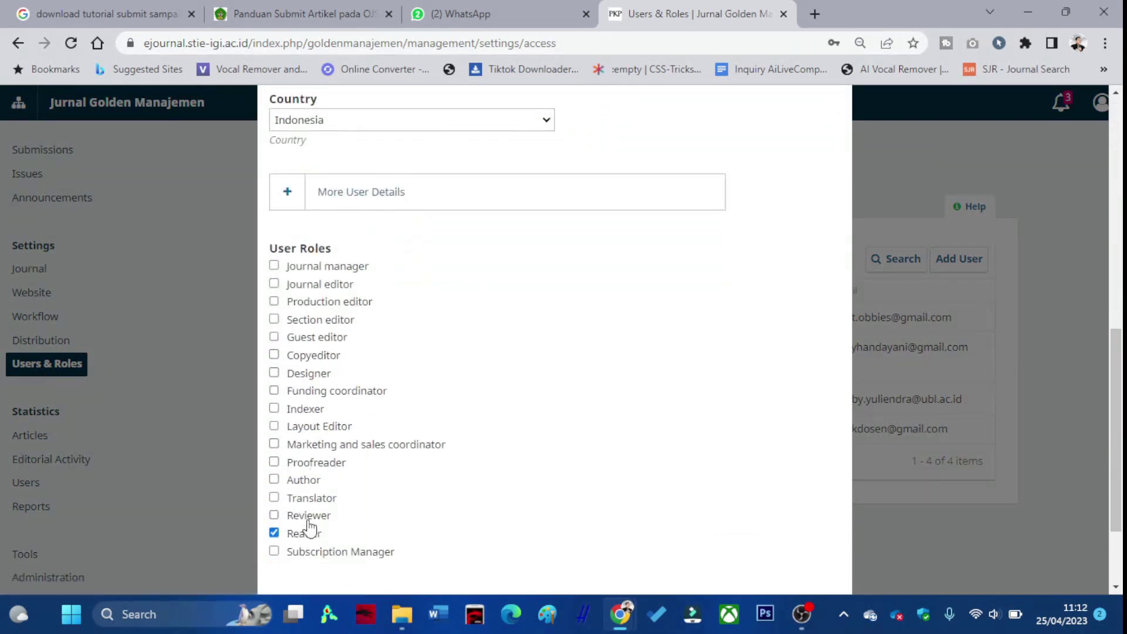
{"action": "scroll", "coordinate": [317, 469], "scroll_direction": "down", "scroll_amount": 2}
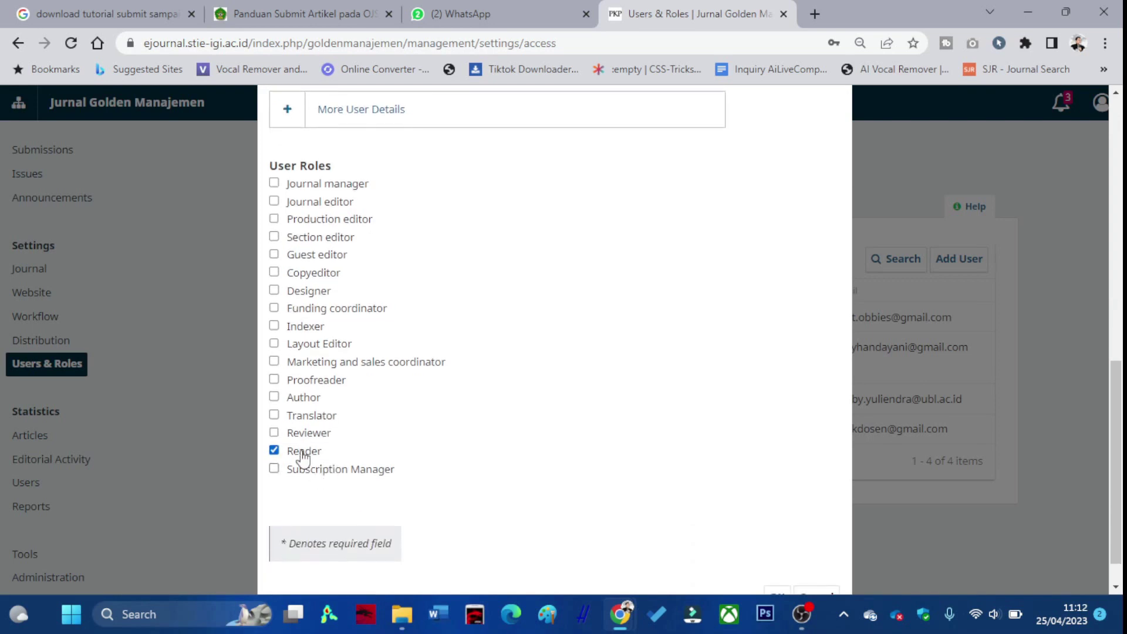
{"action": "left_click", "coordinate": [274, 432]}
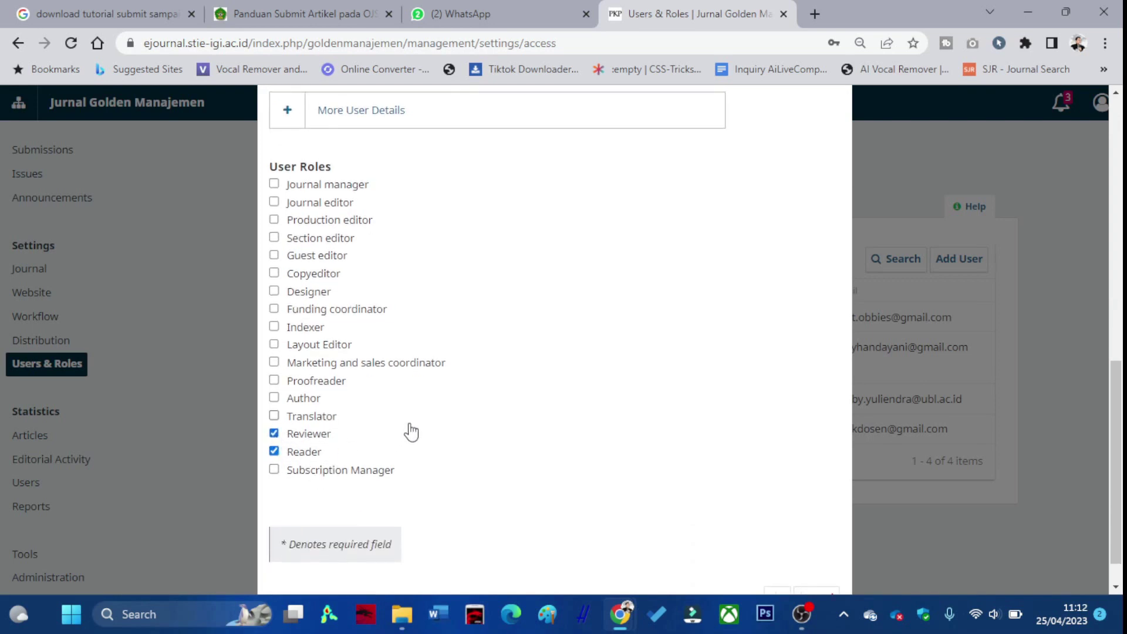
{"action": "scroll", "coordinate": [409, 431], "scroll_direction": "up", "scroll_amount": 4}
{"action": "left_click", "coordinate": [300, 371]}
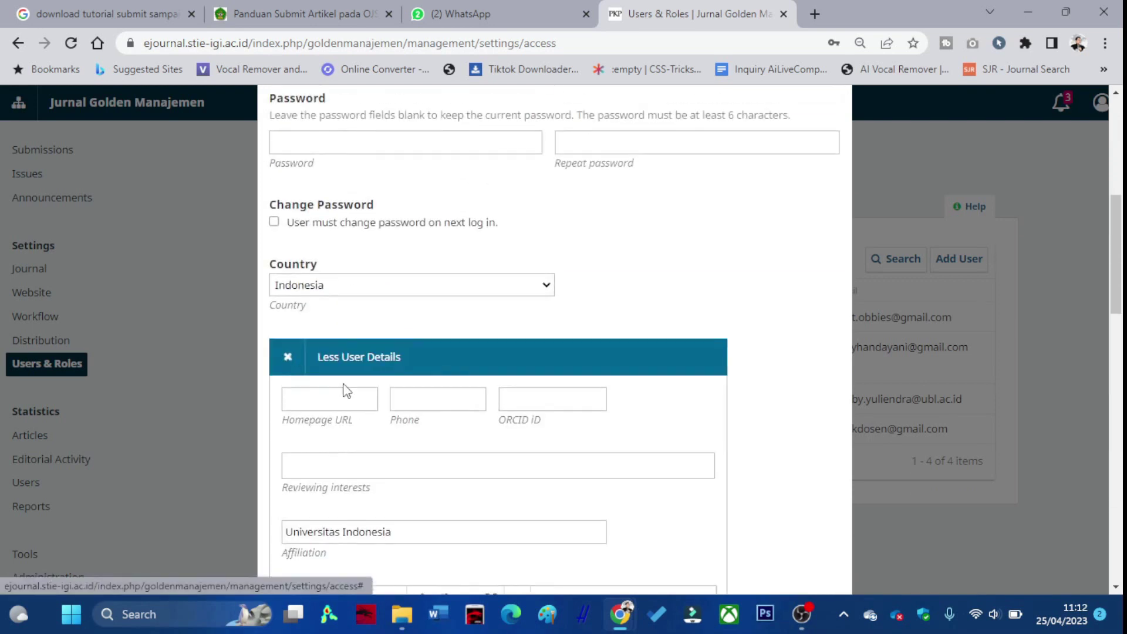
{"action": "scroll", "coordinate": [344, 390], "scroll_direction": "down", "scroll_amount": 10}
{"action": "scroll", "coordinate": [533, 382], "scroll_direction": "down", "scroll_amount": 8}
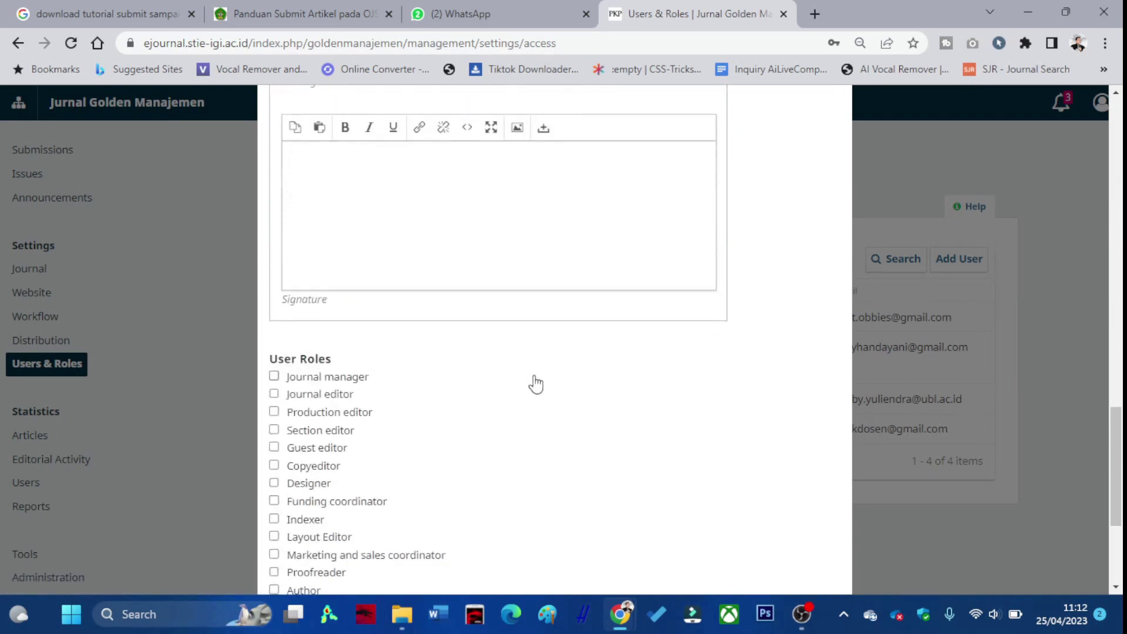
{"action": "left_click", "coordinate": [776, 556]}
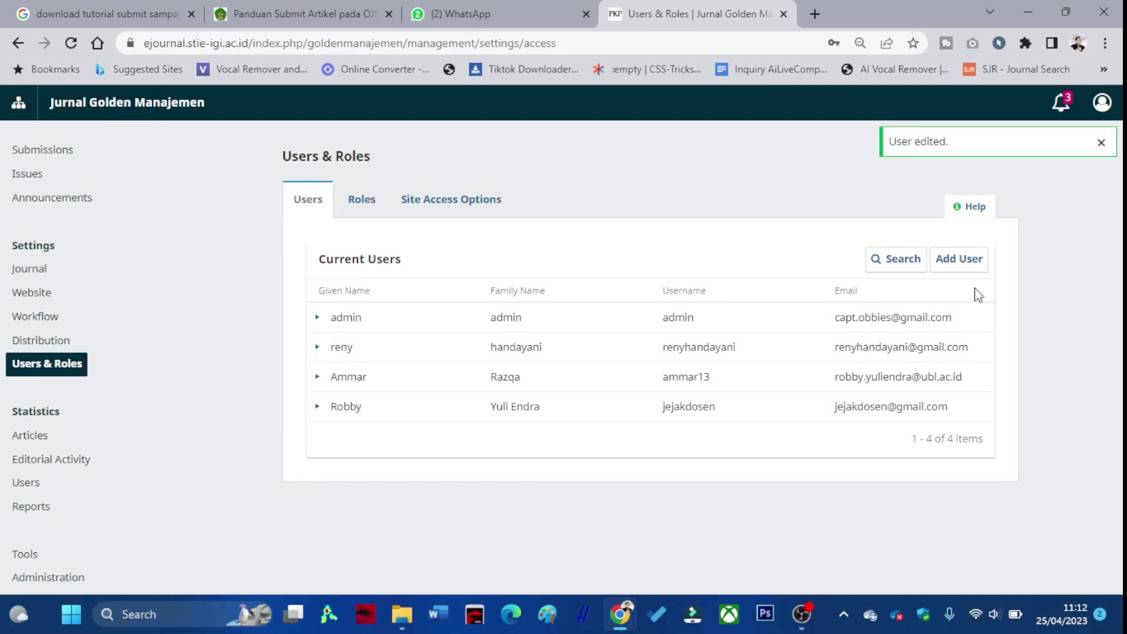
{"action": "left_click", "coordinate": [1102, 102]}
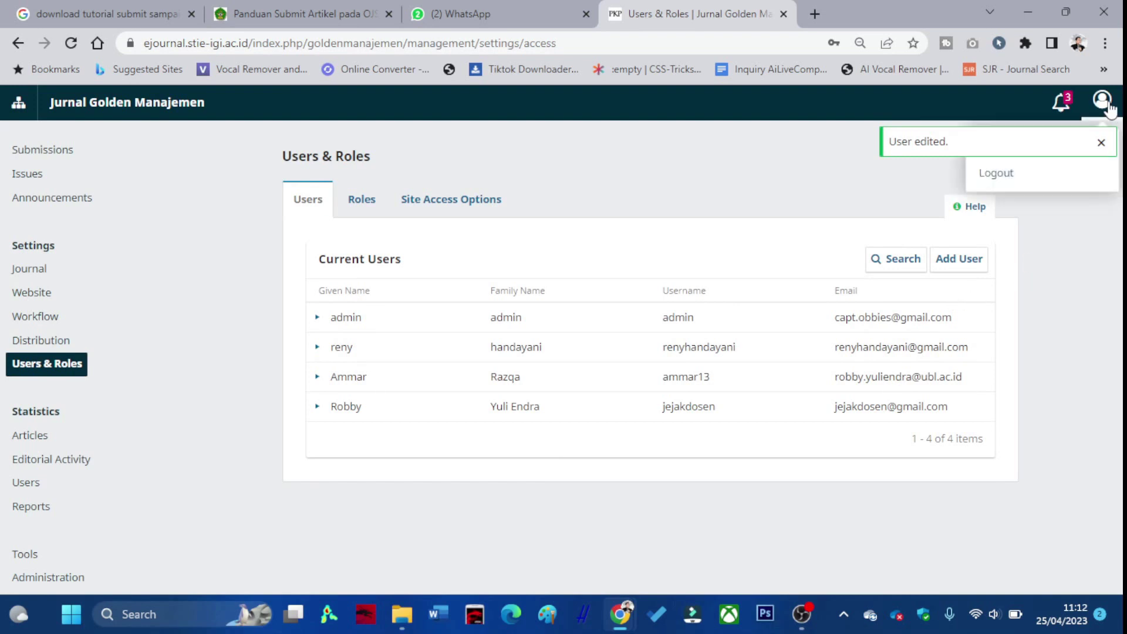
Log out, sign in with the saved journal editor login, and open the assigned submission's workflow.
{"action": "left_click", "coordinate": [1020, 185]}
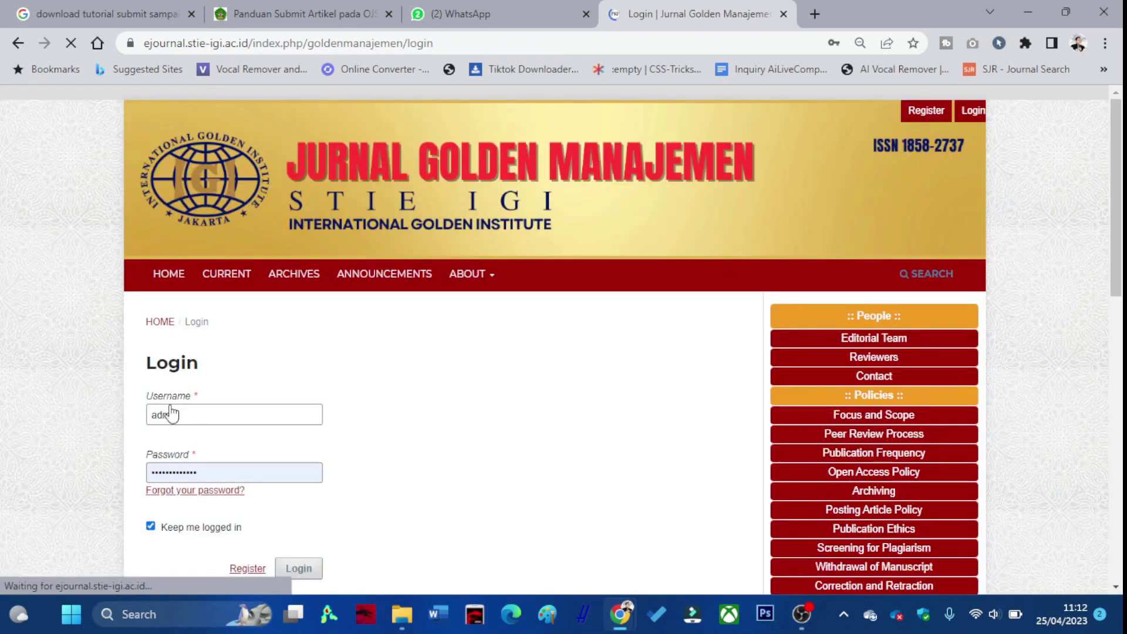
{"action": "left_click", "coordinate": [188, 423]}
{"action": "type", "text": "jejakdosen"}
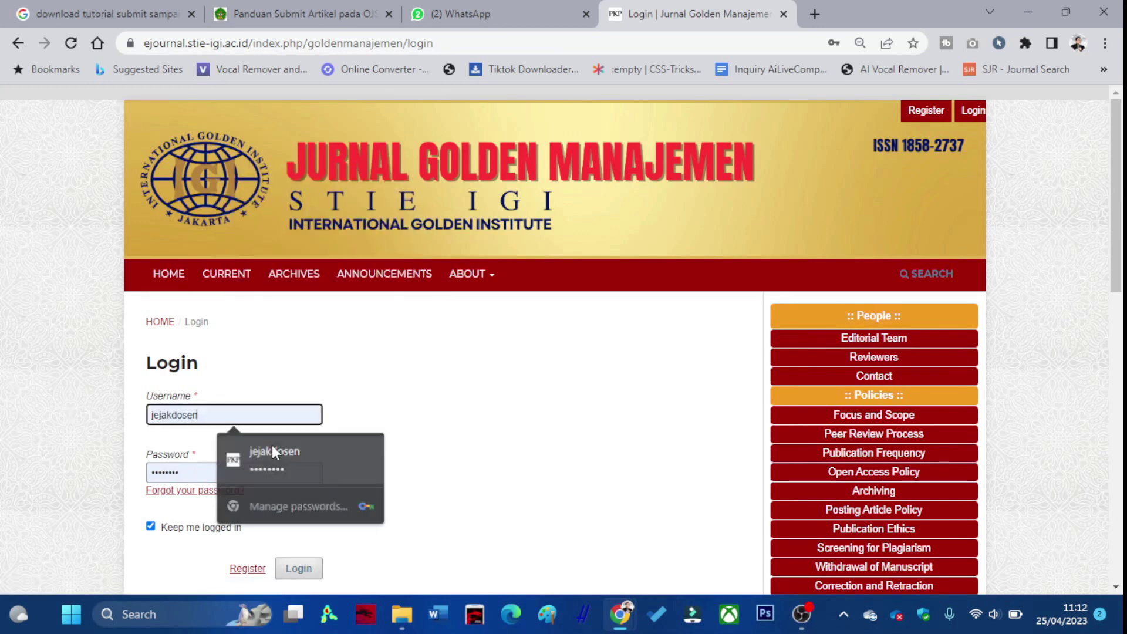
{"action": "left_click", "coordinate": [272, 450]}
{"action": "left_click", "coordinate": [288, 569]}
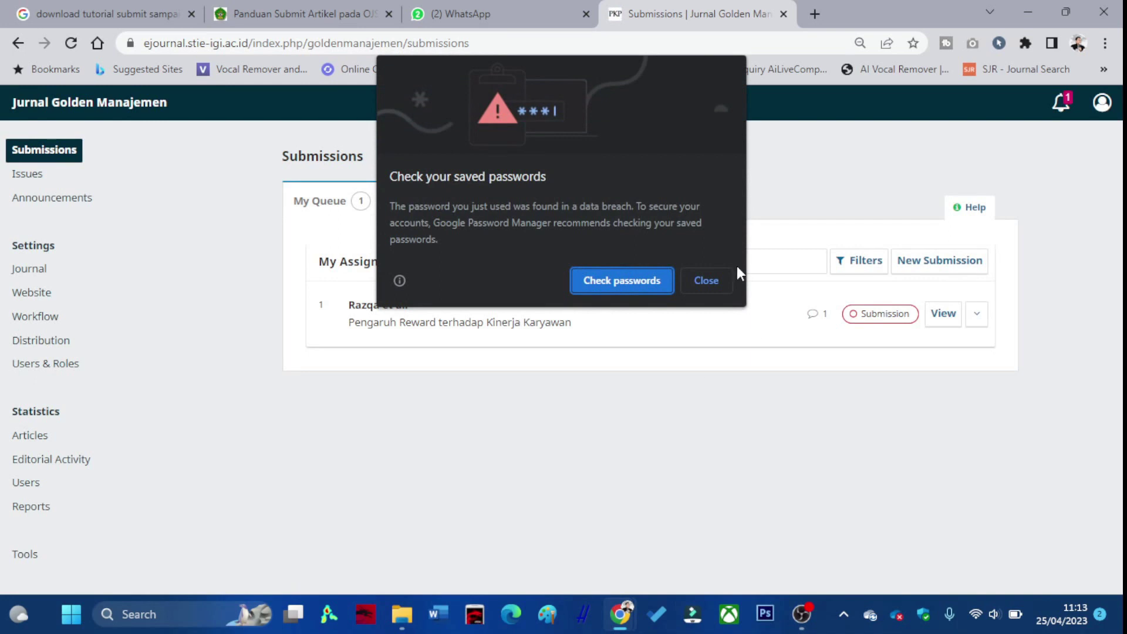
{"action": "left_click", "coordinate": [724, 279]}
{"action": "left_click", "coordinate": [936, 322]}
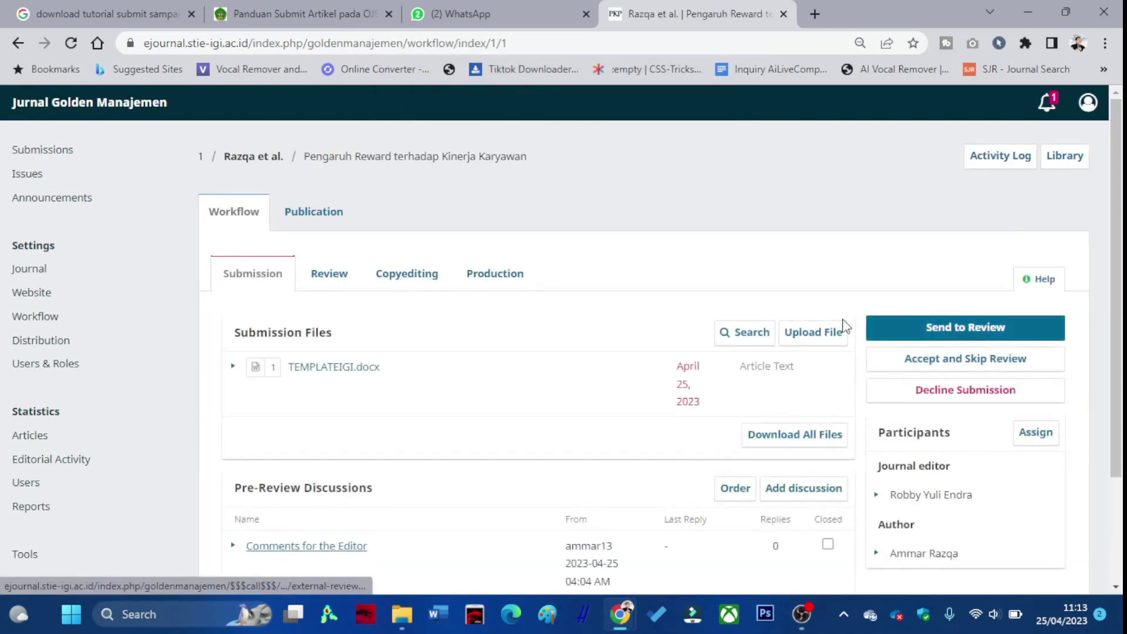
Send the submission with TEMPLATEIGI.docx ticked to Review Round 1.
{"action": "left_click", "coordinate": [953, 328]}
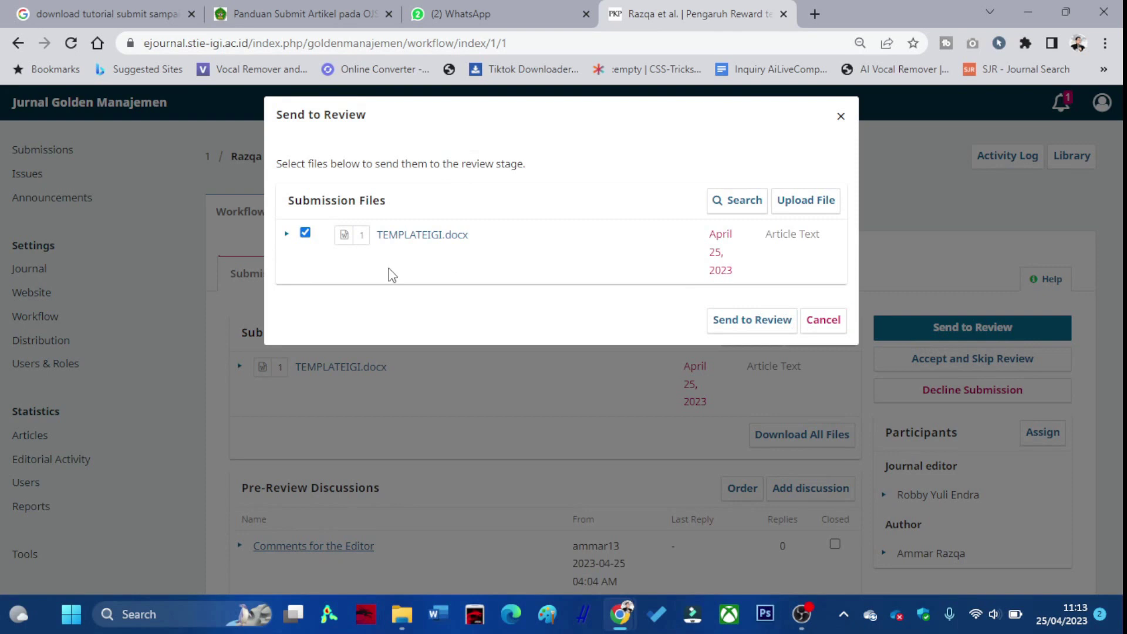
{"action": "left_click", "coordinate": [747, 323]}
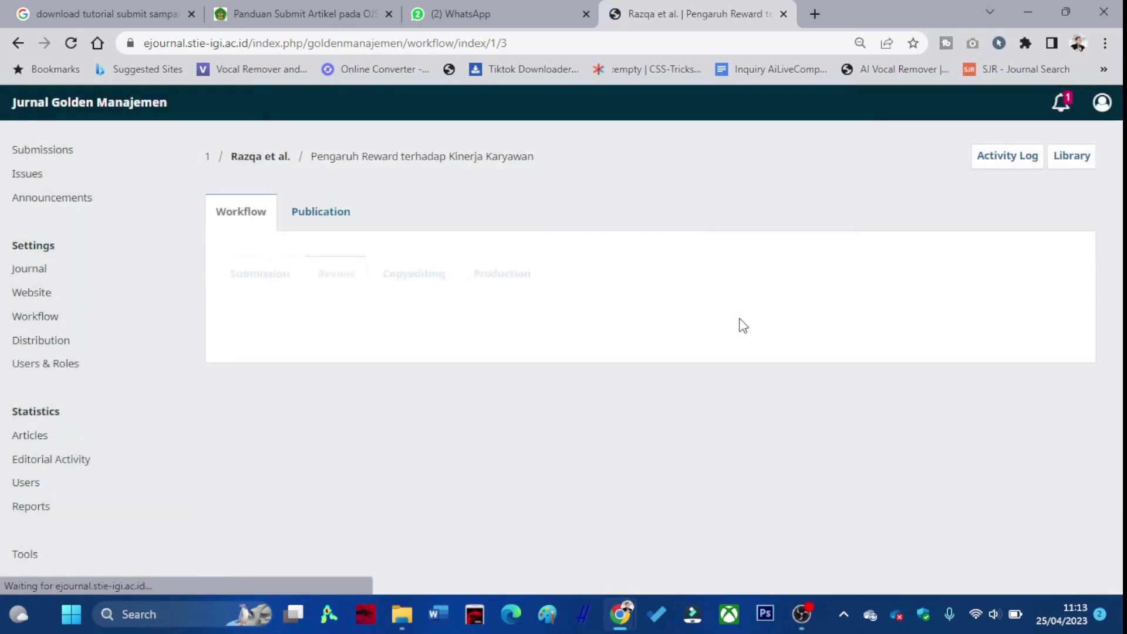
{"action": "scroll", "coordinate": [660, 332], "scroll_direction": "down", "scroll_amount": 1}
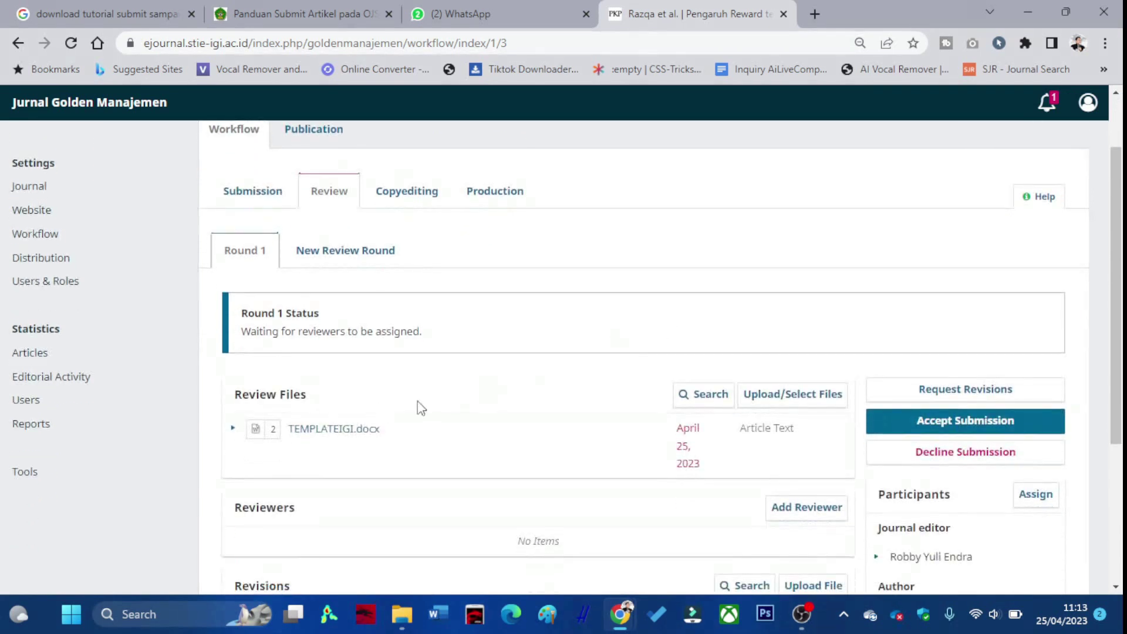
{"action": "scroll", "coordinate": [336, 418], "scroll_direction": "down", "scroll_amount": 1}
{"action": "scroll", "coordinate": [354, 361], "scroll_direction": "down", "scroll_amount": 1}
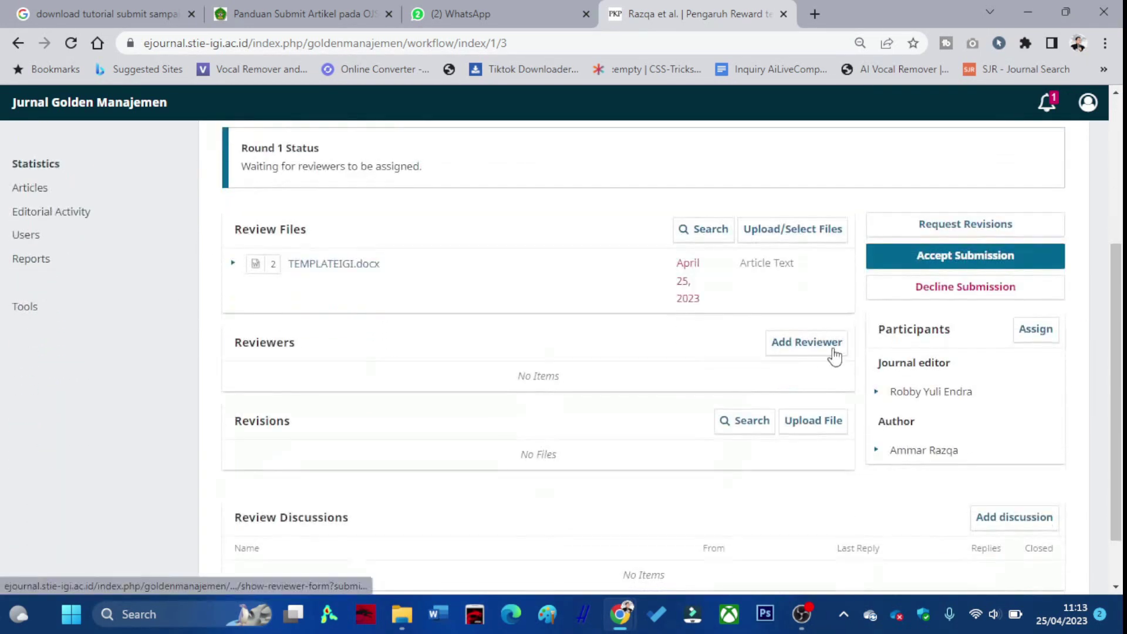
{"action": "left_click", "coordinate": [812, 354]}
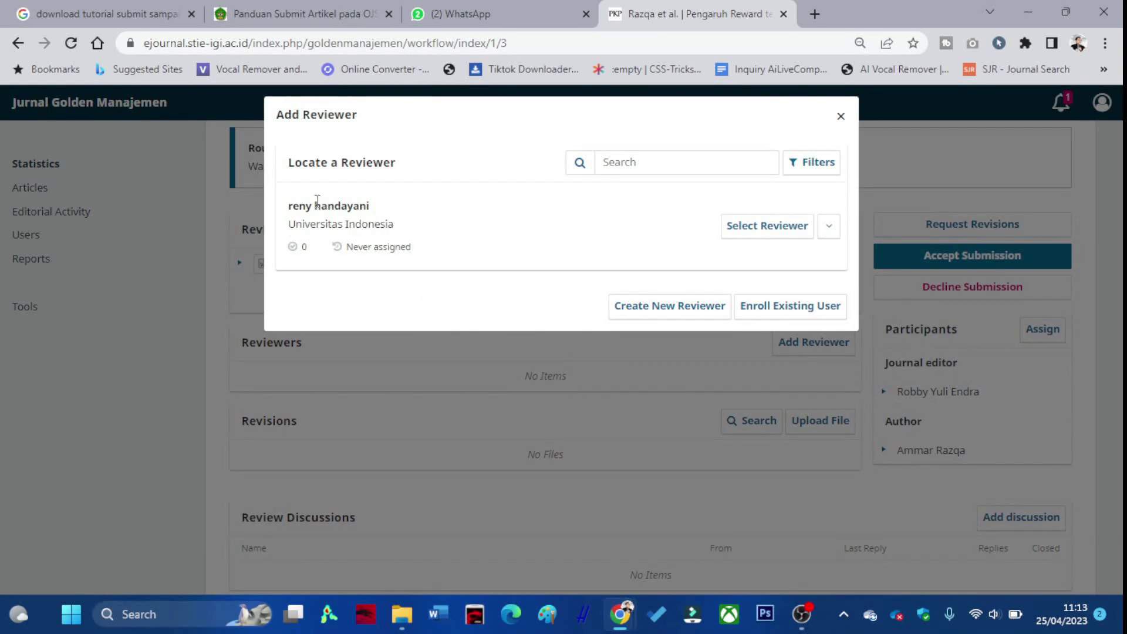
Choose the newly registered user as reviewer and set the response and review due dates.
{"action": "left_click", "coordinate": [736, 234]}
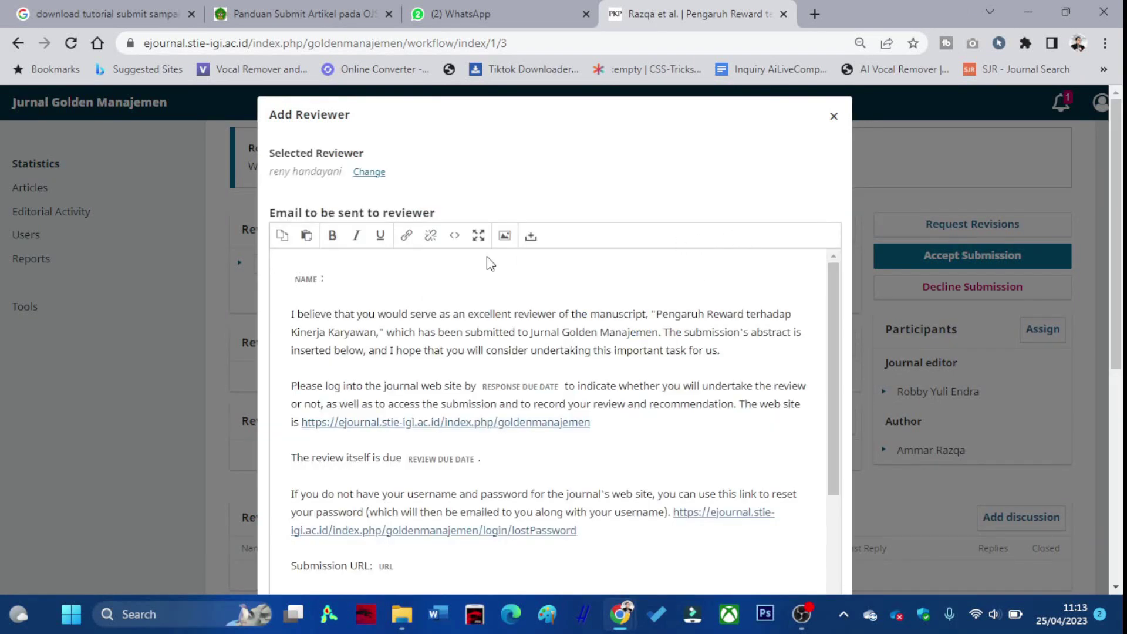
{"action": "scroll", "coordinate": [400, 259], "scroll_direction": "down", "scroll_amount": 6}
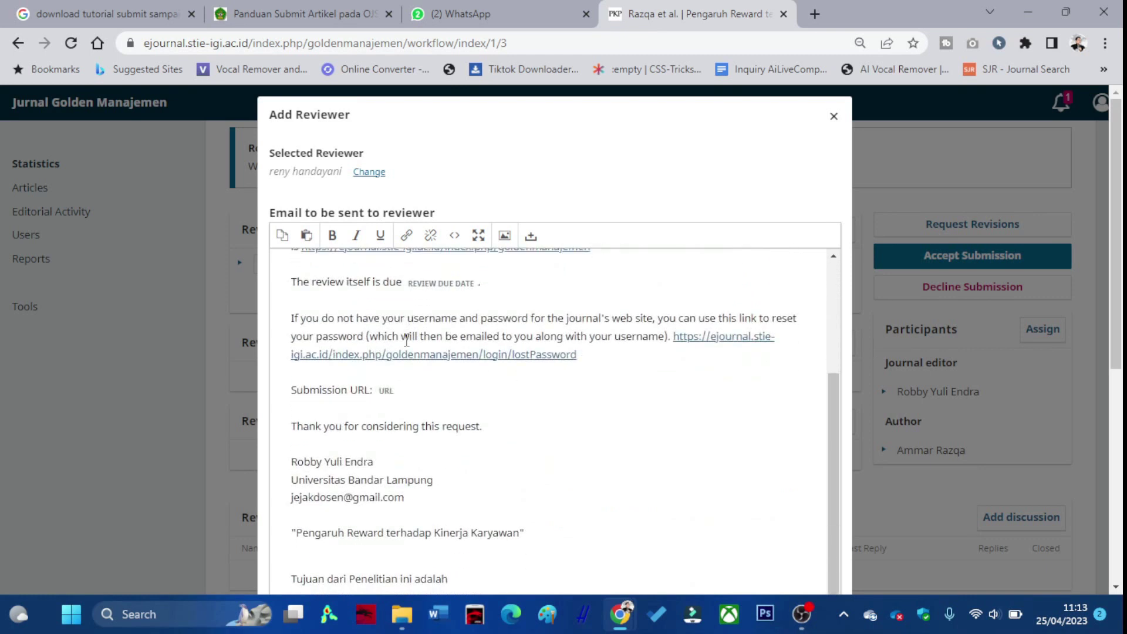
{"action": "scroll", "coordinate": [376, 393], "scroll_direction": "down", "scroll_amount": 3}
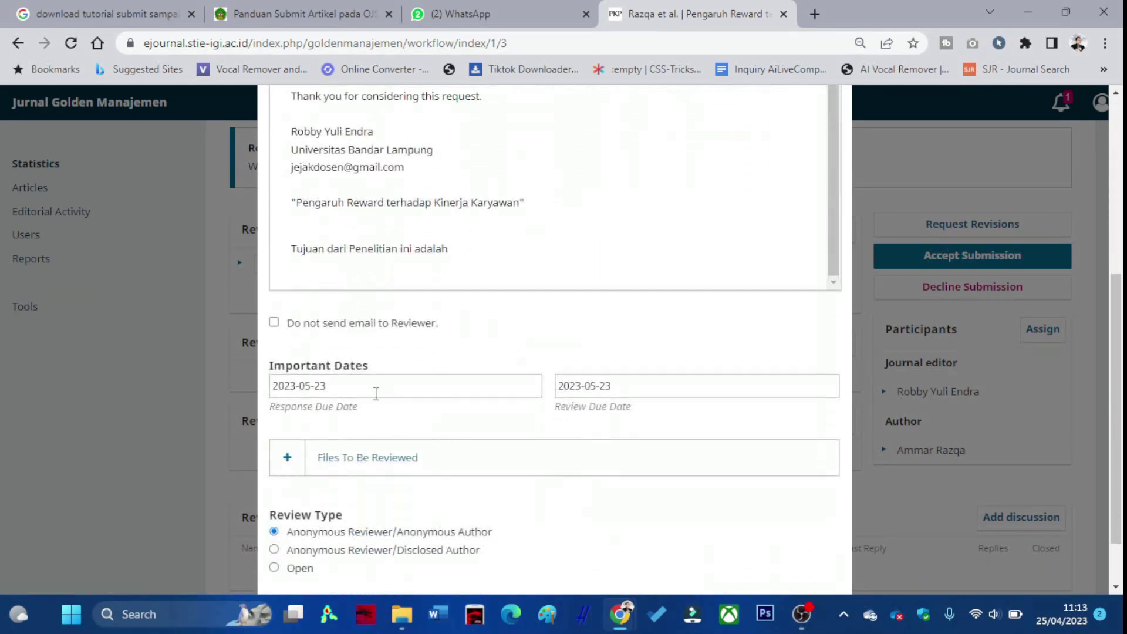
{"action": "left_click", "coordinate": [339, 386]}
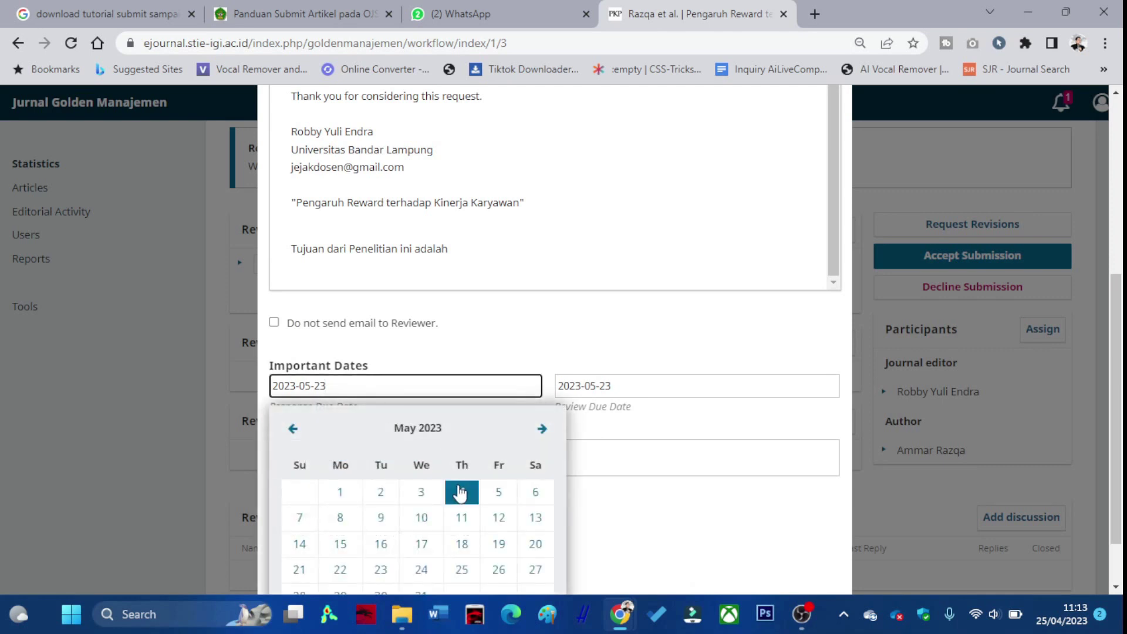
{"action": "left_click", "coordinate": [714, 382]}
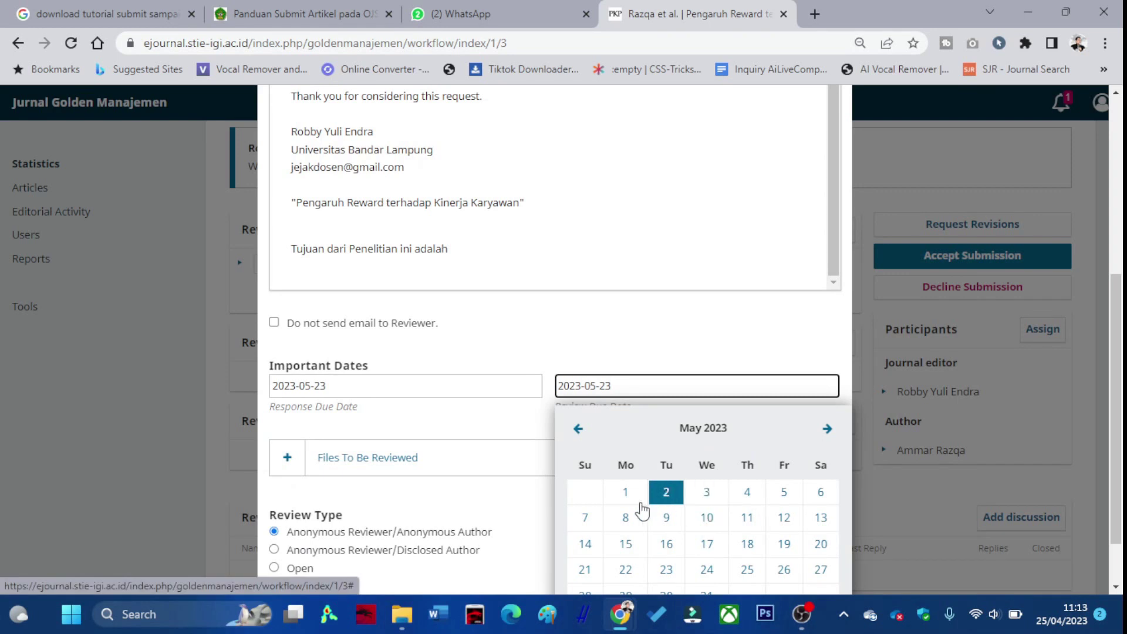
{"action": "left_click", "coordinate": [446, 493]}
Keep TEMPLATEIGI.docx as the file to be reviewed and add the reviewer.
{"action": "left_click", "coordinate": [315, 463]}
{"action": "scroll", "coordinate": [329, 465], "scroll_direction": "down", "scroll_amount": 1}
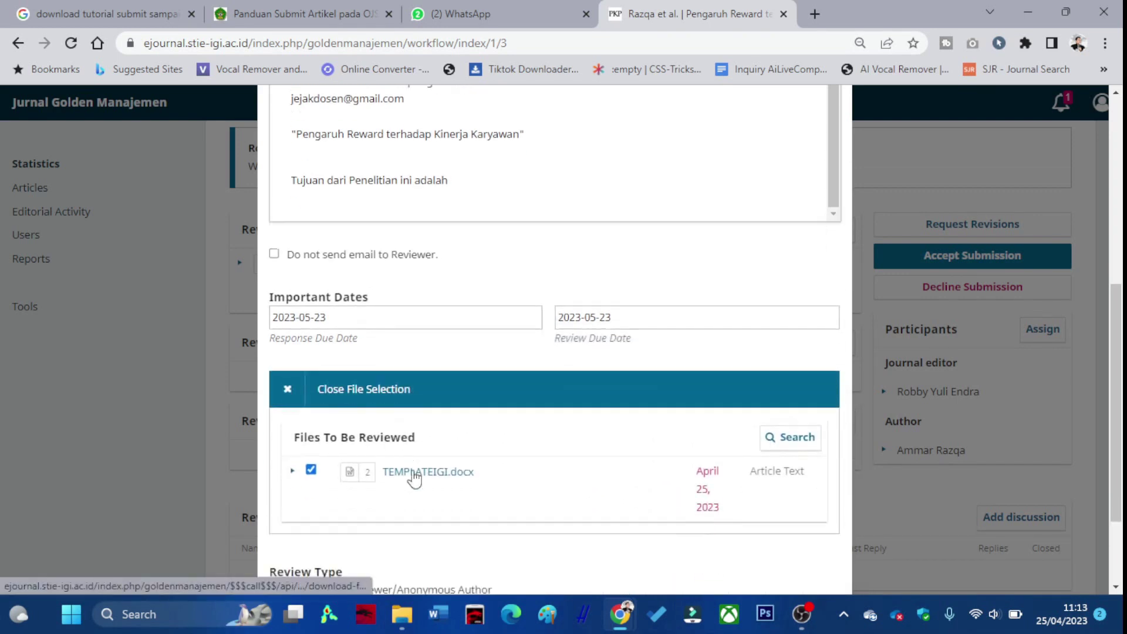
{"action": "scroll", "coordinate": [407, 465], "scroll_direction": "down", "scroll_amount": 2}
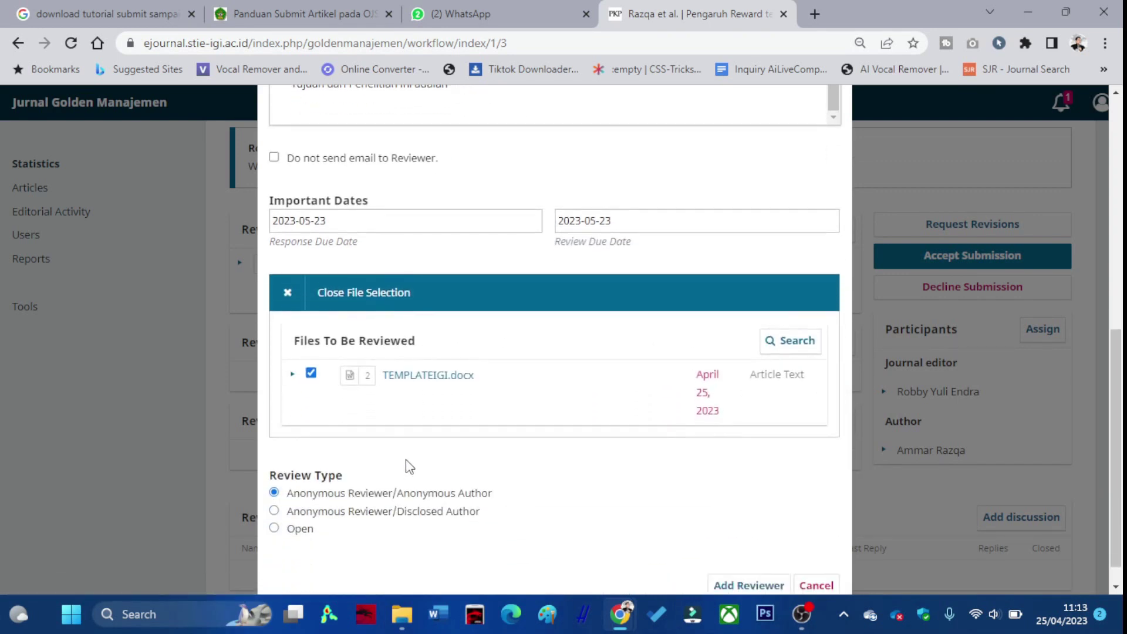
{"action": "left_click", "coordinate": [757, 555]}
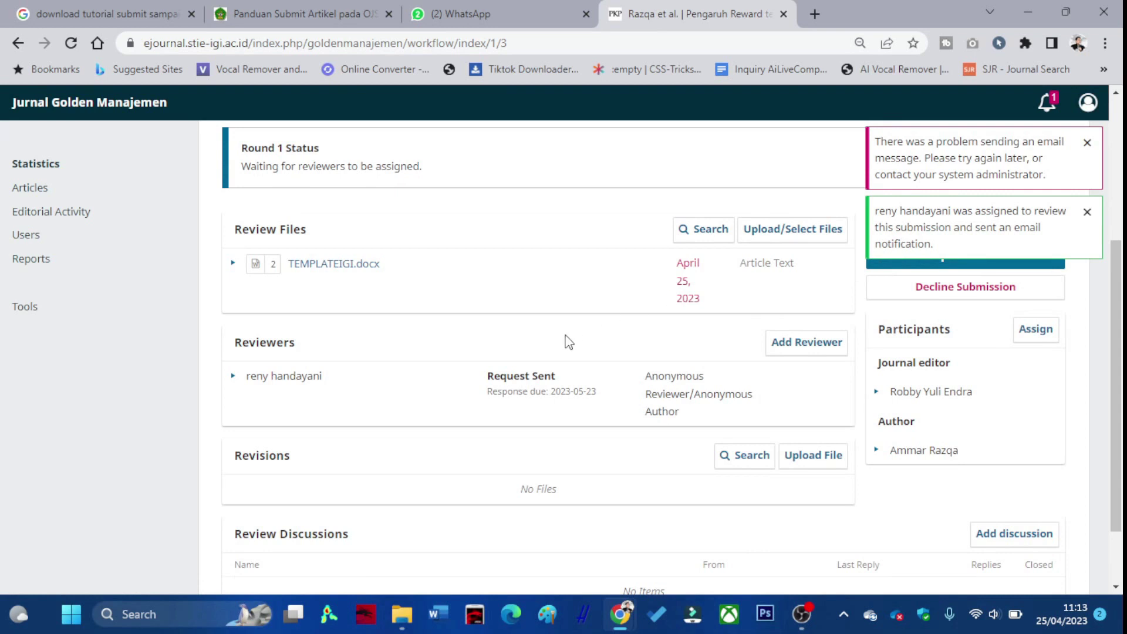
{"action": "scroll", "coordinate": [564, 342], "scroll_direction": "down", "scroll_amount": 2}
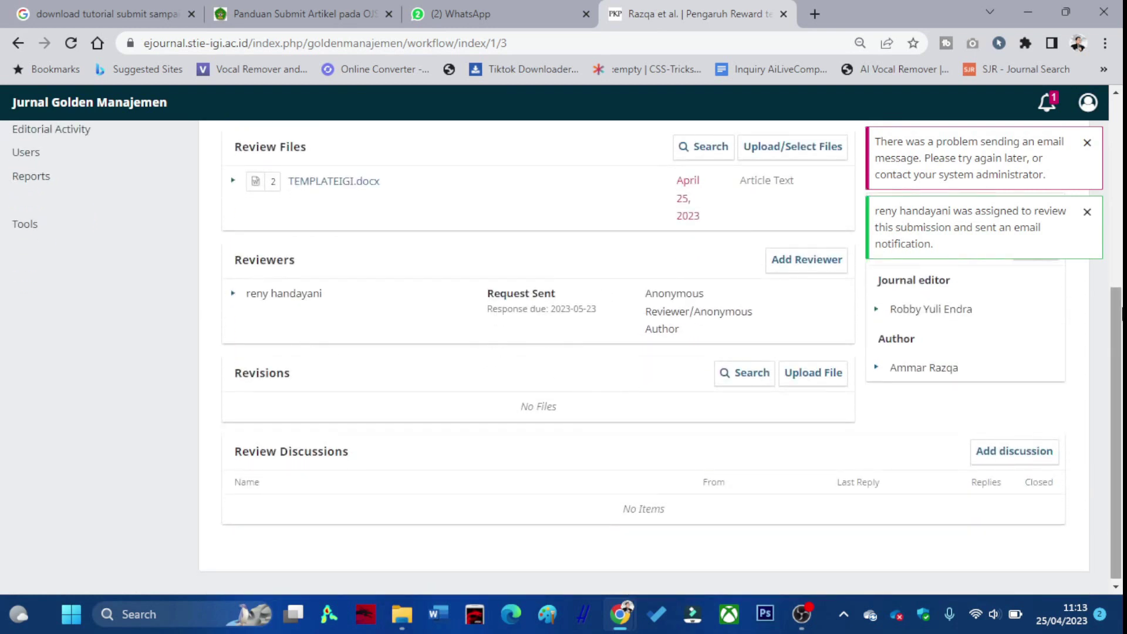
{"action": "scroll", "coordinate": [1034, 285], "scroll_direction": "up", "scroll_amount": 4}
{"action": "scroll", "coordinate": [1010, 304], "scroll_direction": "down", "scroll_amount": 3}
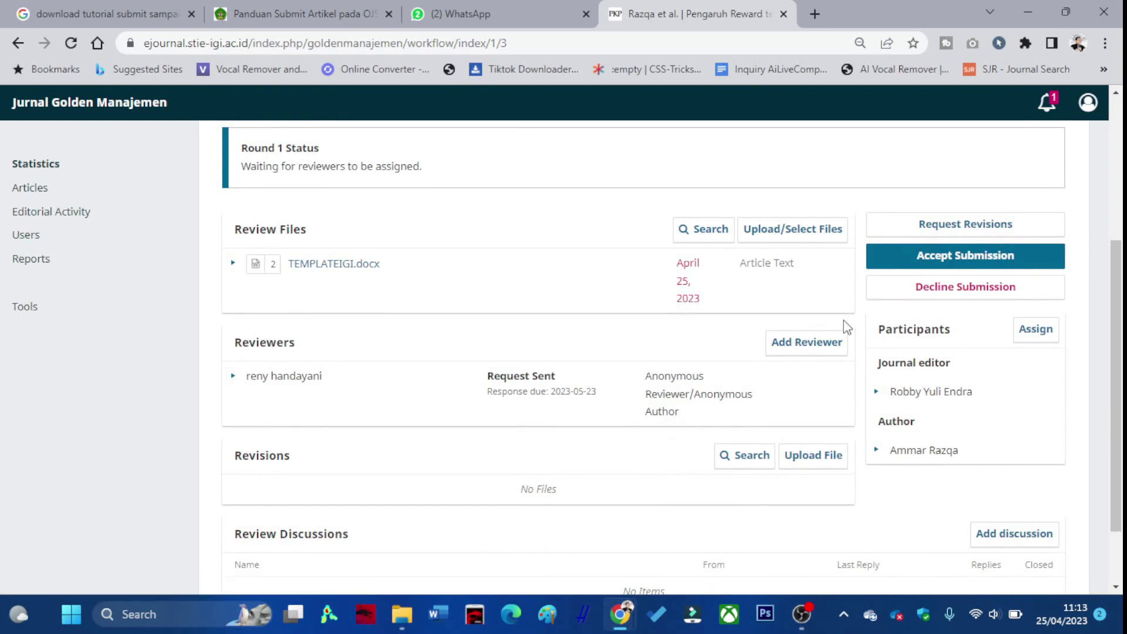
{"action": "scroll", "coordinate": [845, 326], "scroll_direction": "up", "scroll_amount": 4}
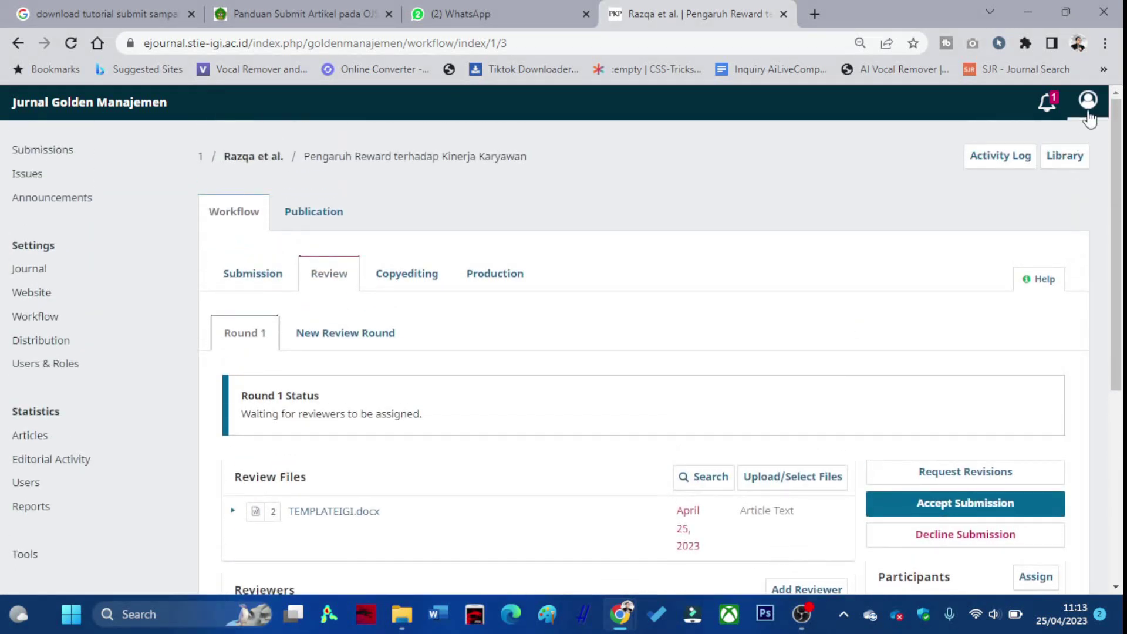
Log out of the editor account and log in with the reviewer's saved credentials.
{"action": "left_click", "coordinate": [1087, 115]}
{"action": "left_click", "coordinate": [1020, 179]}
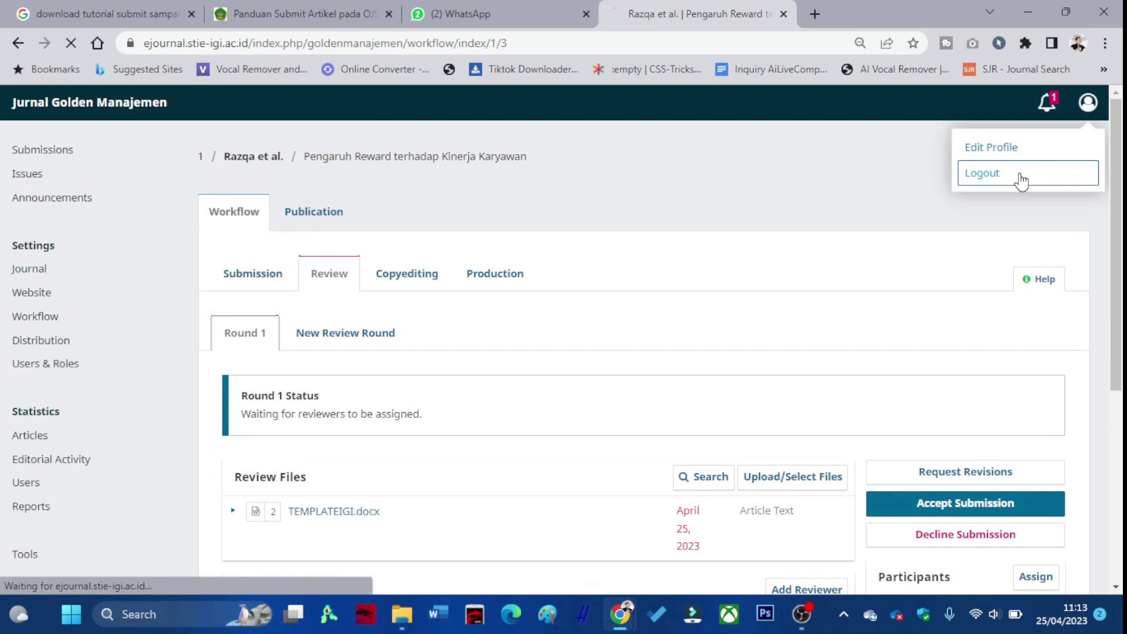
{"action": "double_click", "coordinate": [252, 414]}
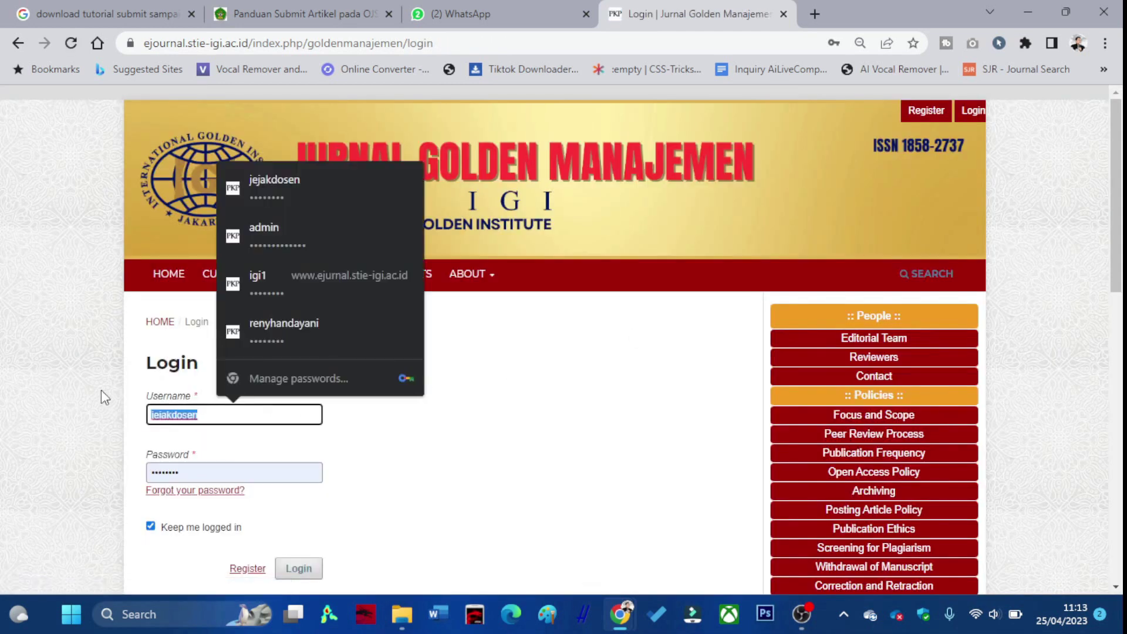
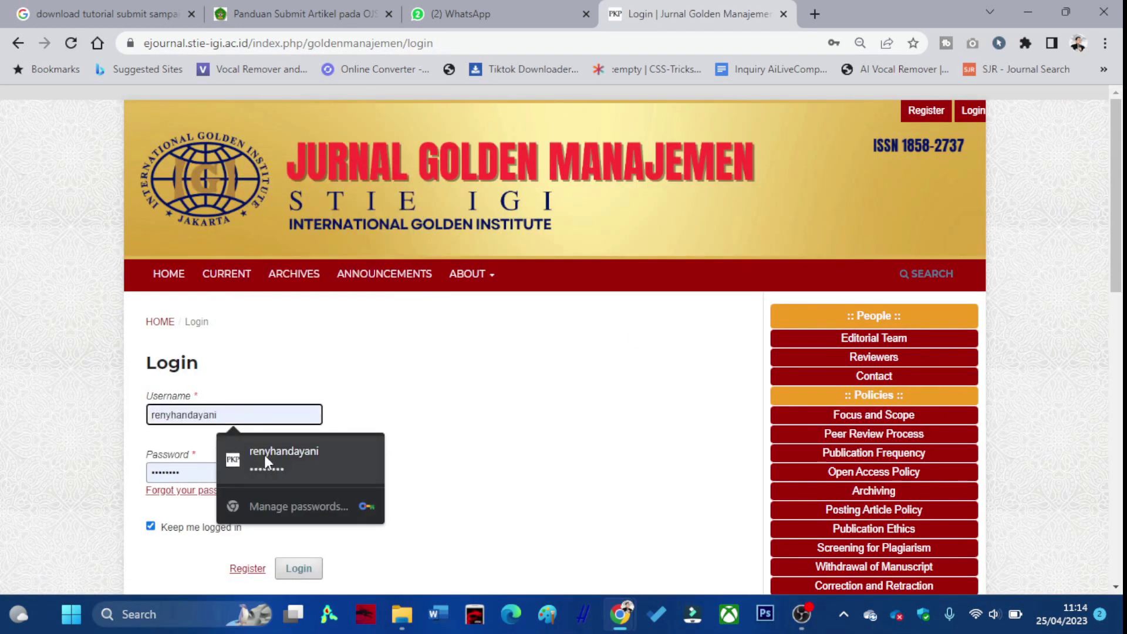
{"action": "left_click", "coordinate": [266, 455]}
{"action": "left_click", "coordinate": [308, 572]}
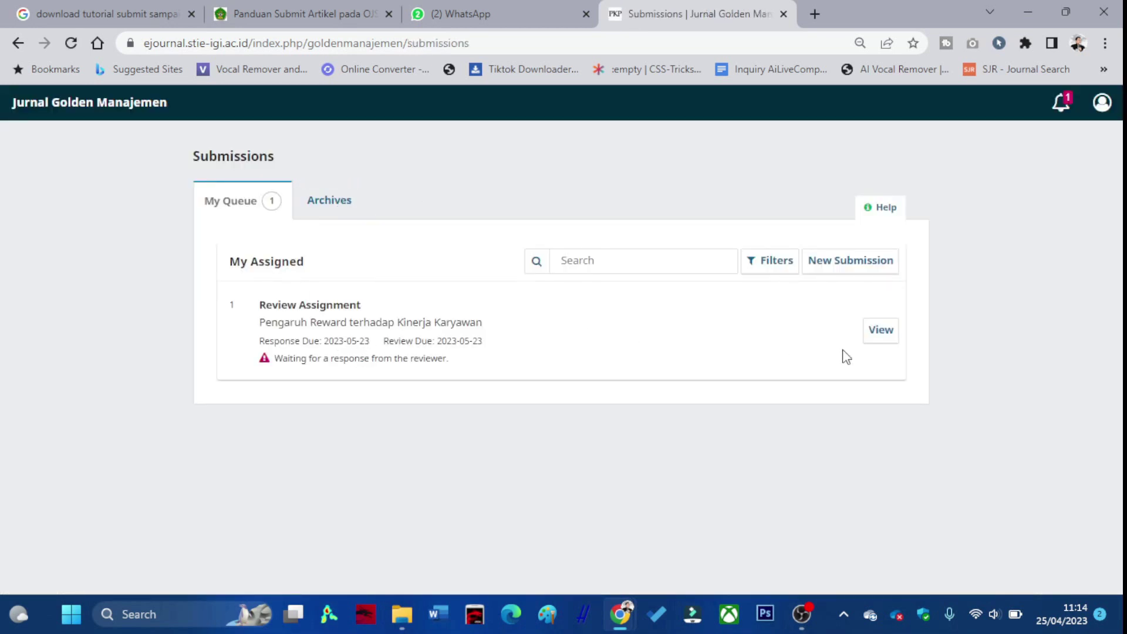
Accept the review request for 'Pengaruh Reward terhadap Kinerja Karyawan' with privacy consent ticked.
{"action": "left_click", "coordinate": [876, 332]}
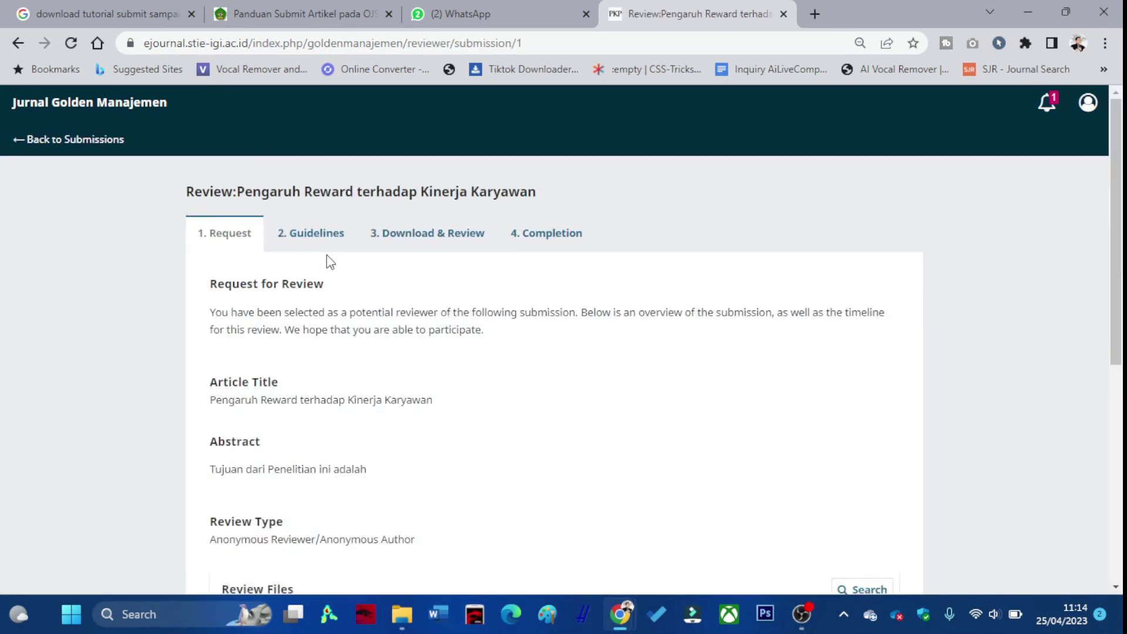
{"action": "scroll", "coordinate": [327, 291], "scroll_direction": "down", "scroll_amount": 2}
{"action": "scroll", "coordinate": [304, 319], "scroll_direction": "down", "scroll_amount": 3}
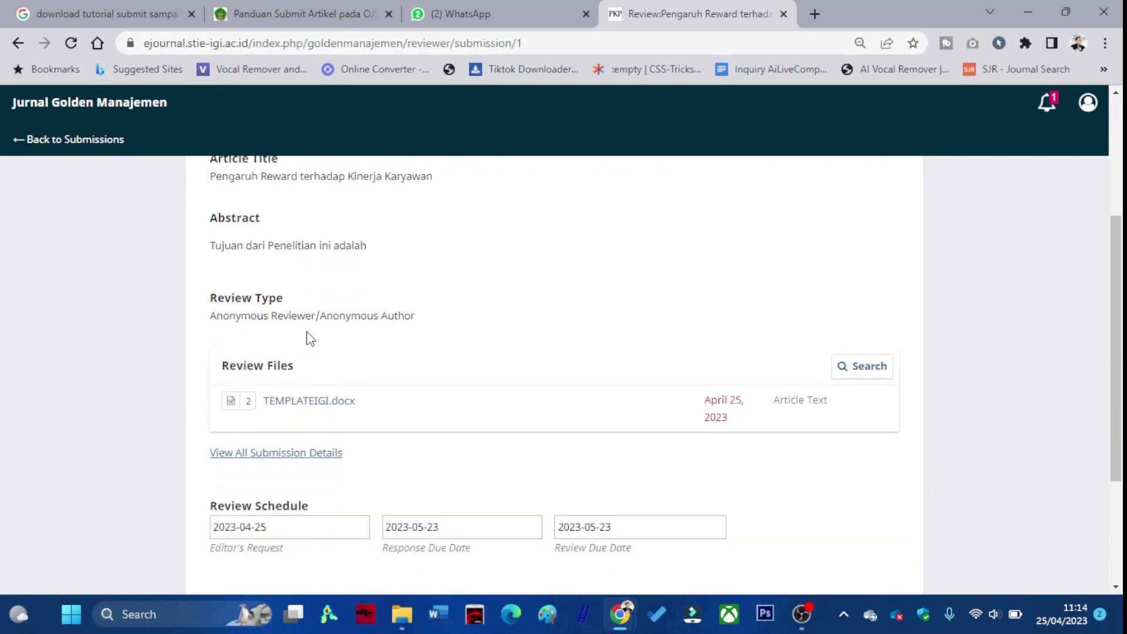
{"action": "scroll", "coordinate": [317, 384], "scroll_direction": "down", "scroll_amount": 3}
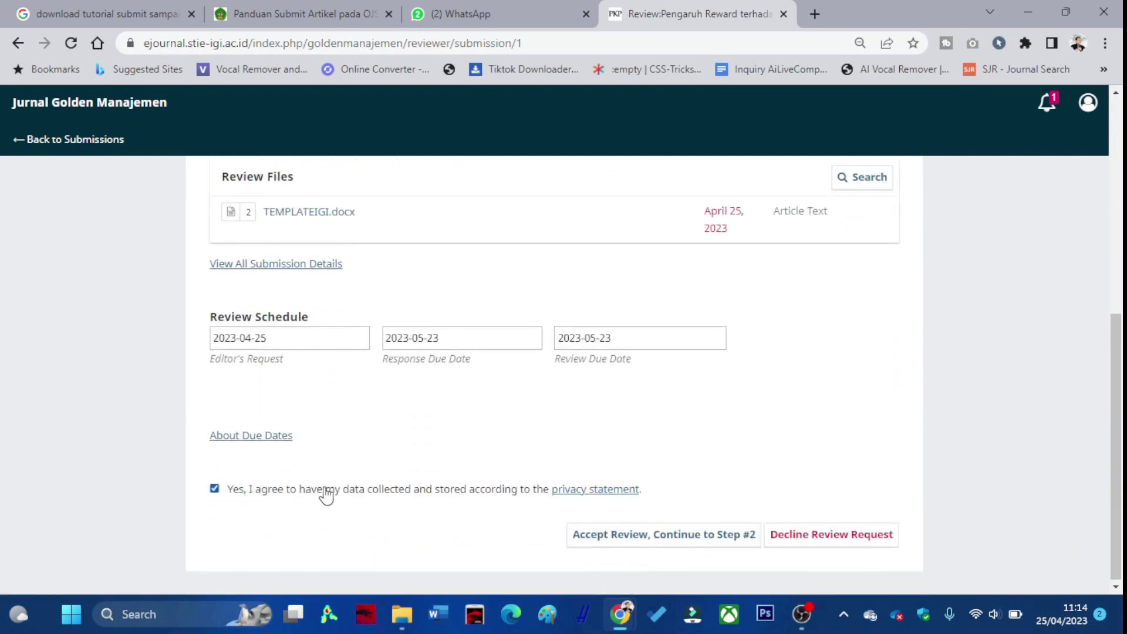
{"action": "left_click", "coordinate": [604, 538]}
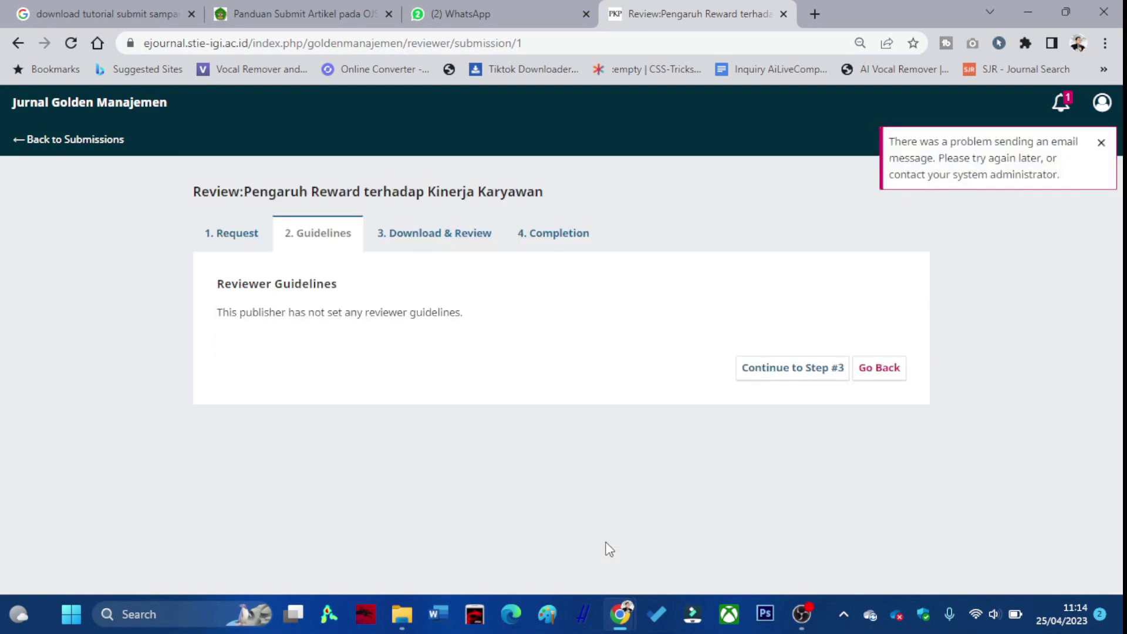
Download TEMPLATEIGI.docx on the Download & Review step and open it in Word.
{"action": "left_click", "coordinate": [786, 373]}
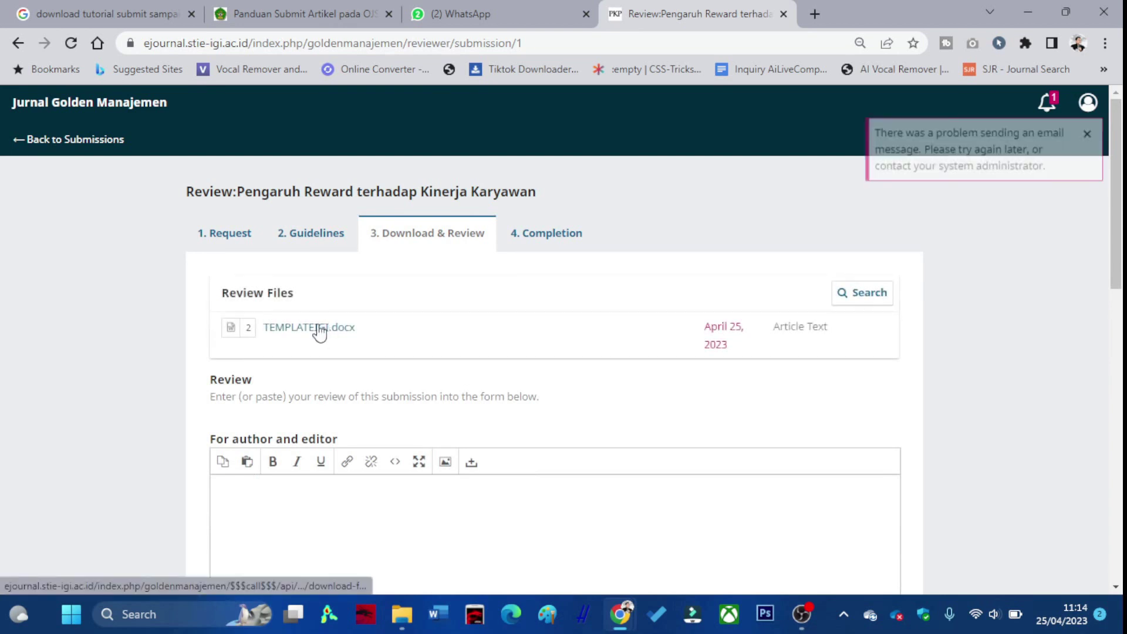
{"action": "left_click", "coordinate": [317, 327]}
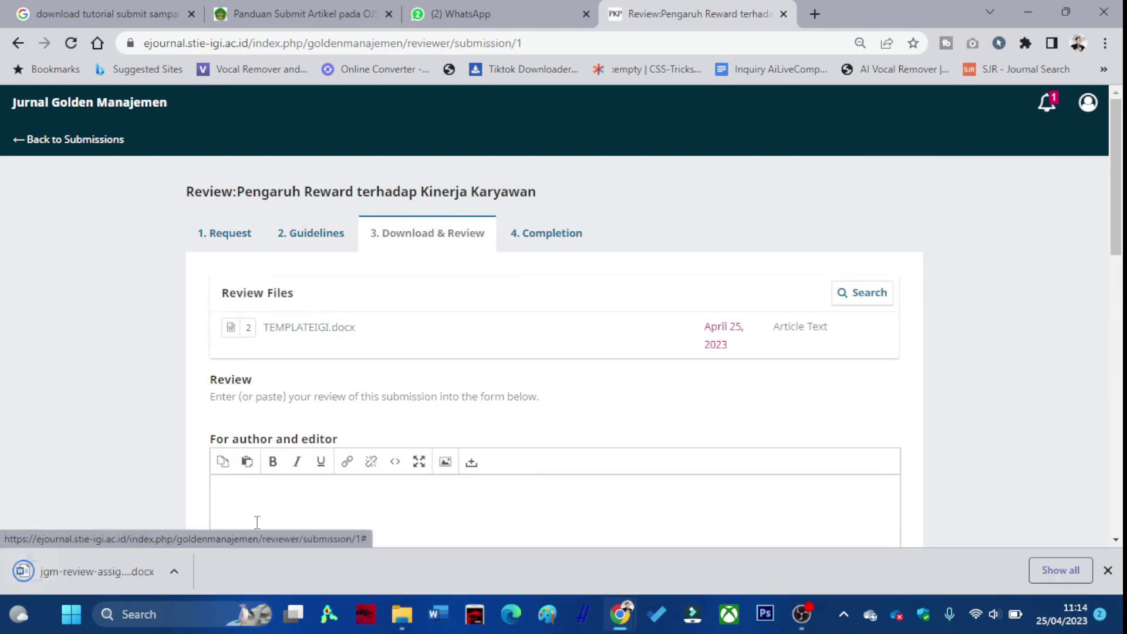
{"action": "left_click", "coordinate": [180, 569]}
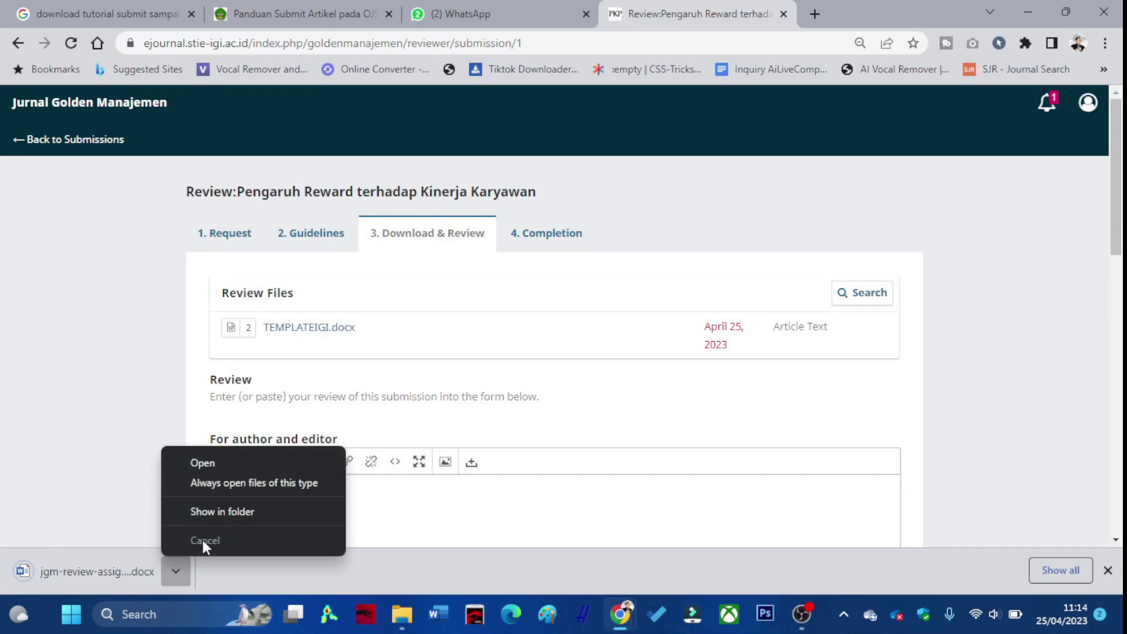
{"action": "left_click", "coordinate": [521, 420]}
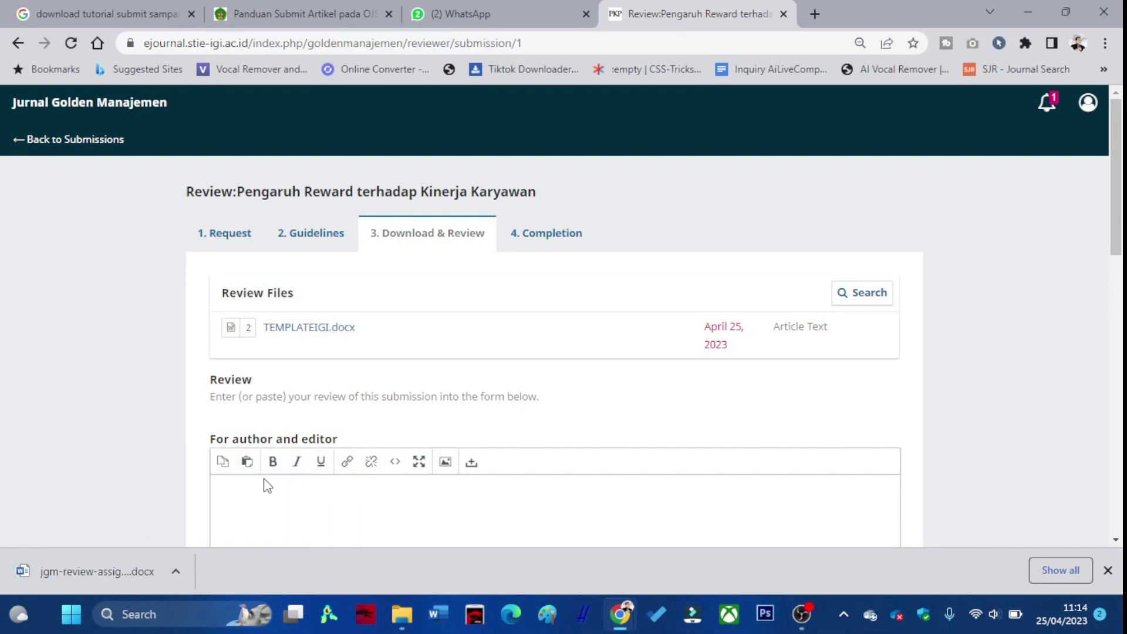
{"action": "scroll", "coordinate": [234, 498], "scroll_direction": "down", "scroll_amount": 1}
{"action": "left_click", "coordinate": [98, 565]}
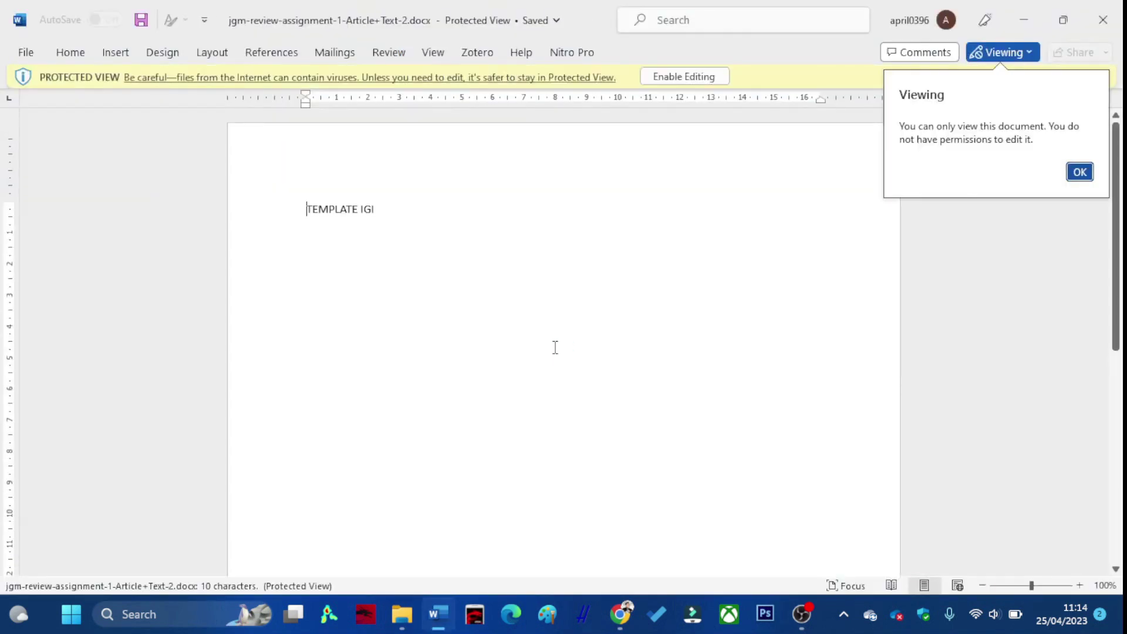
Enable editing on the review copy, close Word, and start a reviewer file upload.
{"action": "left_click", "coordinate": [1079, 172]}
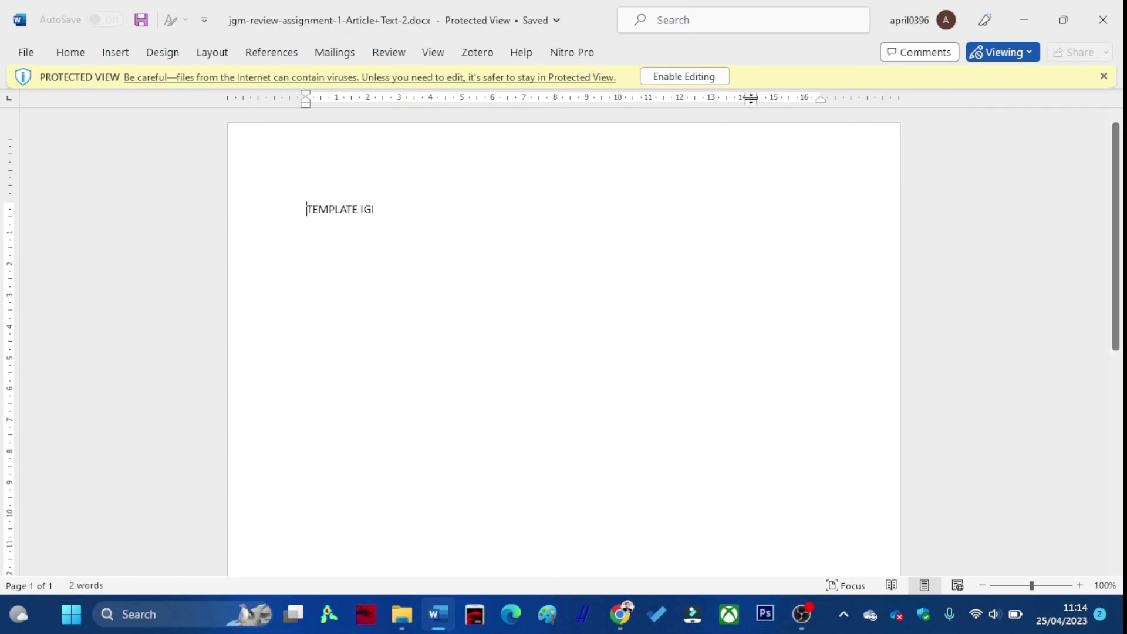
{"action": "left_click", "coordinate": [684, 77]}
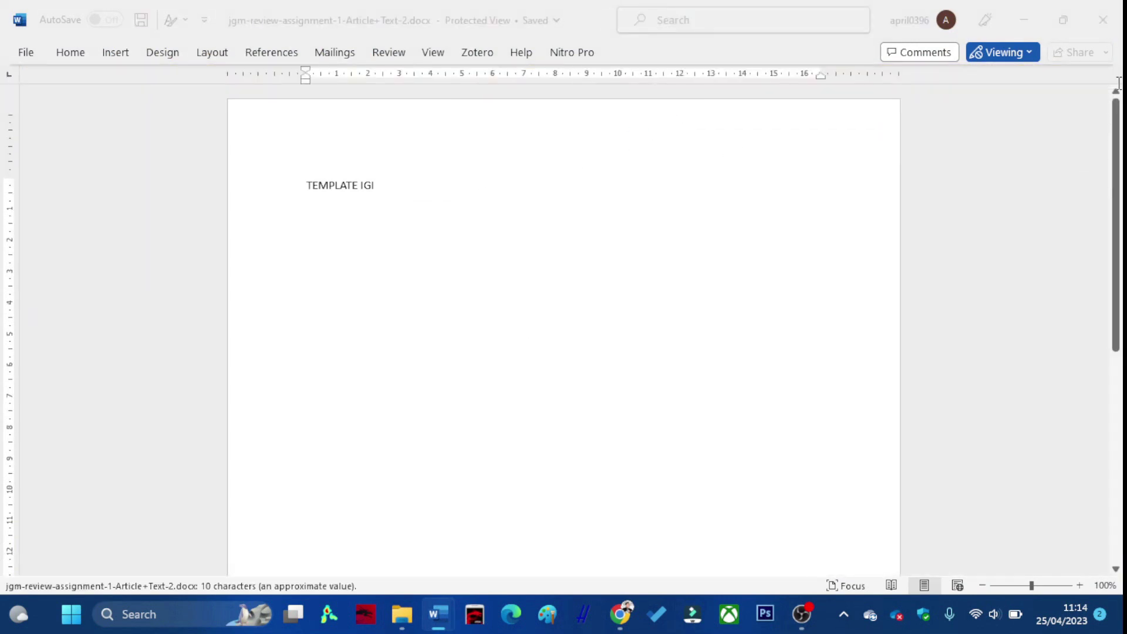
{"action": "left_click", "coordinate": [1102, 19]}
{"action": "scroll", "coordinate": [397, 399], "scroll_direction": "down", "scroll_amount": 7}
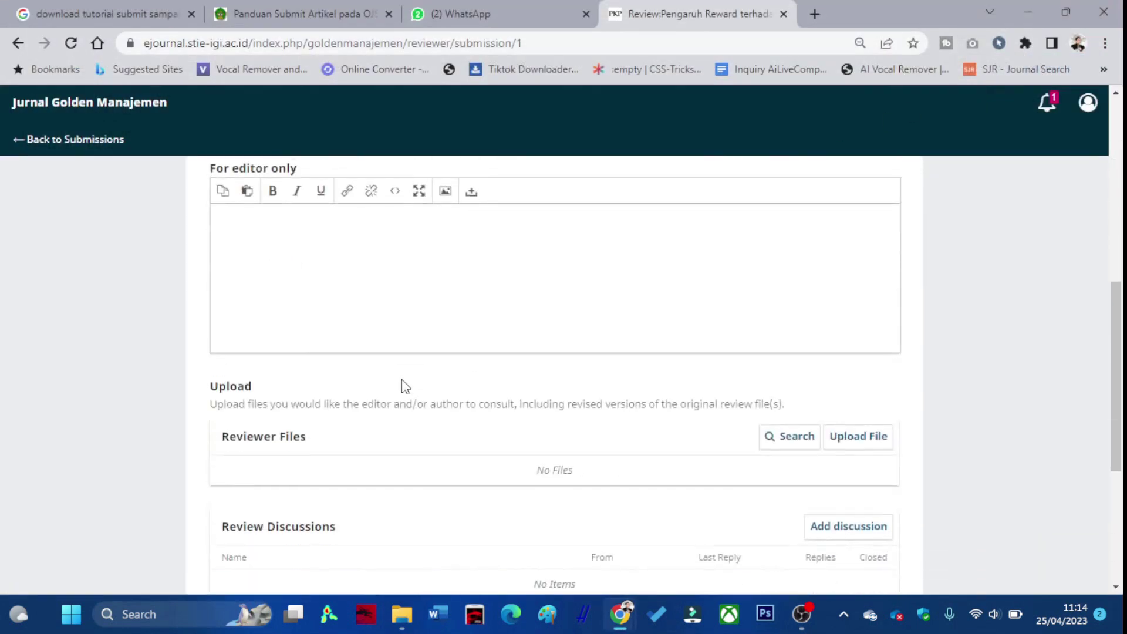
{"action": "left_click", "coordinate": [840, 431]}
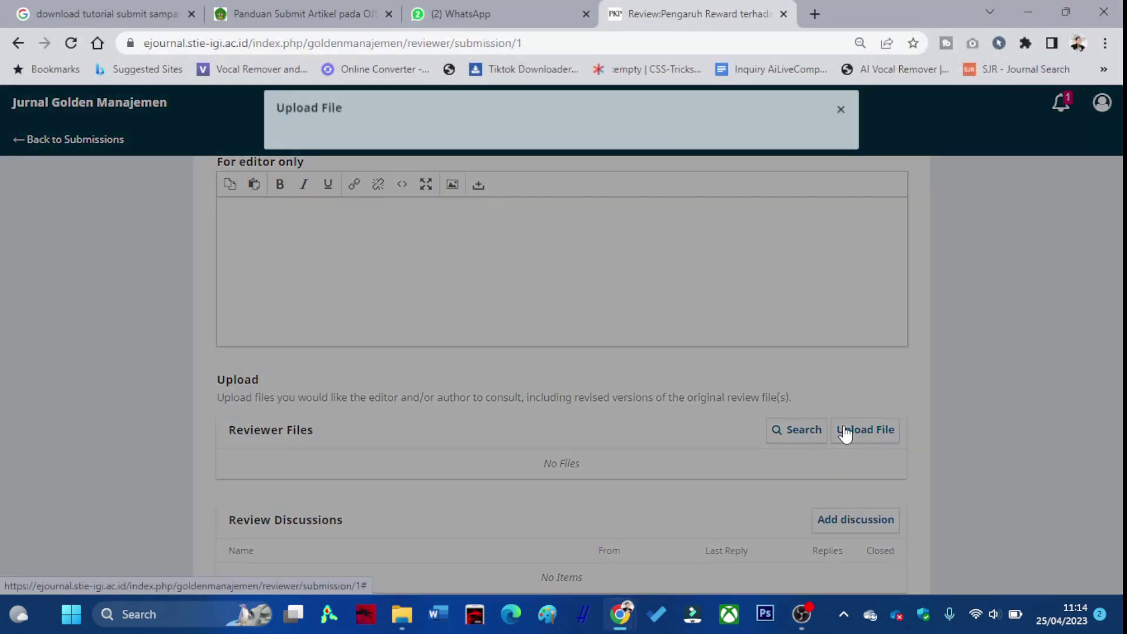
{"action": "left_click", "coordinate": [396, 611]}
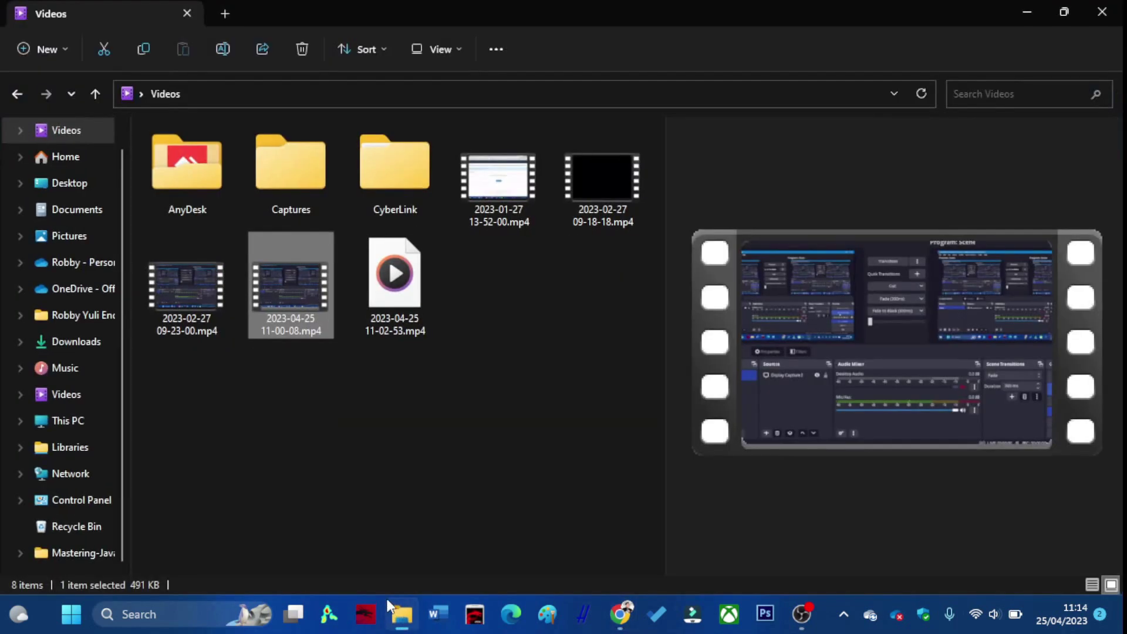
Drag jgm-review-assignment-1-Article+Text-2.docx from Downloads into the browser upload.
{"action": "left_click", "coordinate": [83, 346]}
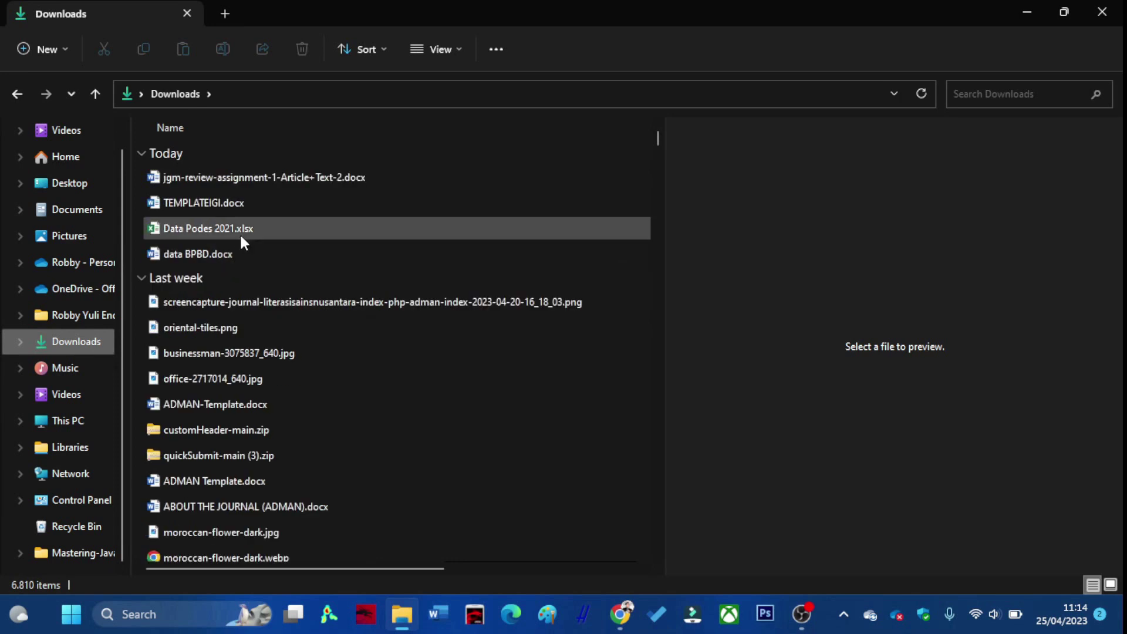
{"action": "left_click", "coordinate": [240, 180]}
{"action": "left_click_drag", "start_coordinate": [231, 181], "coordinate": [520, 233]}
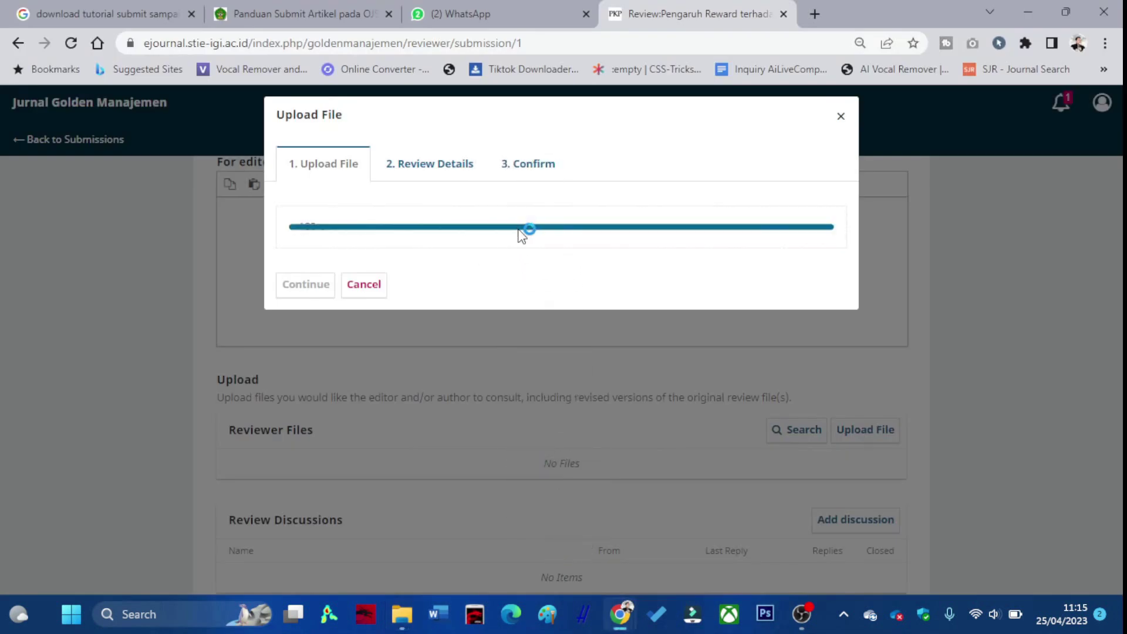
Finish uploading the reviewer file, keeping its file name.
{"action": "left_click", "coordinate": [315, 293]}
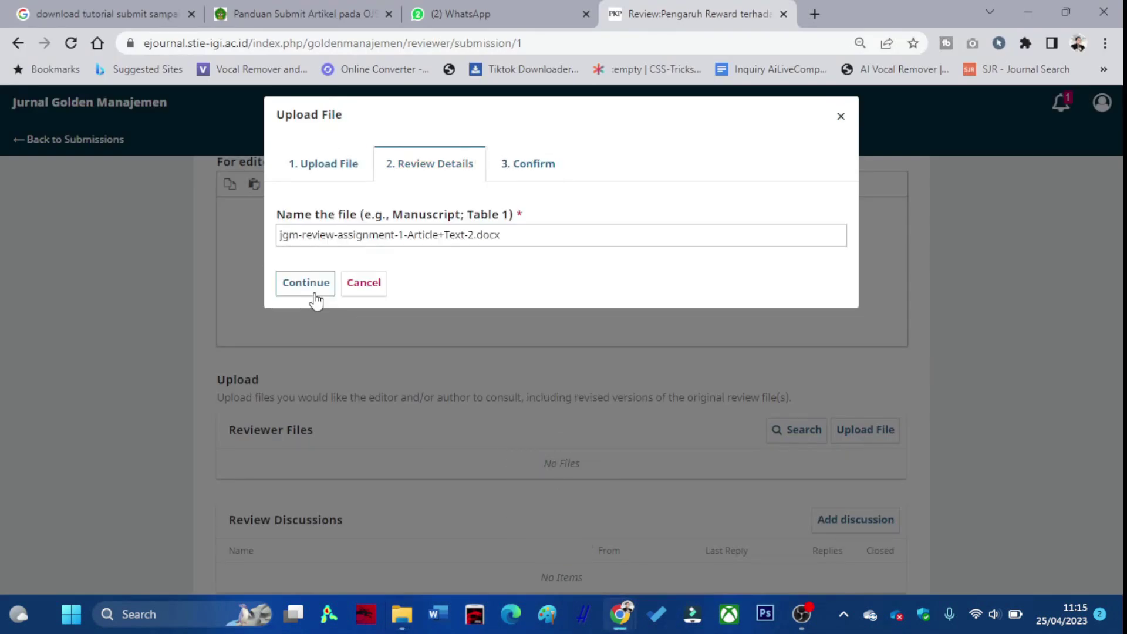
{"action": "left_click", "coordinate": [323, 286]}
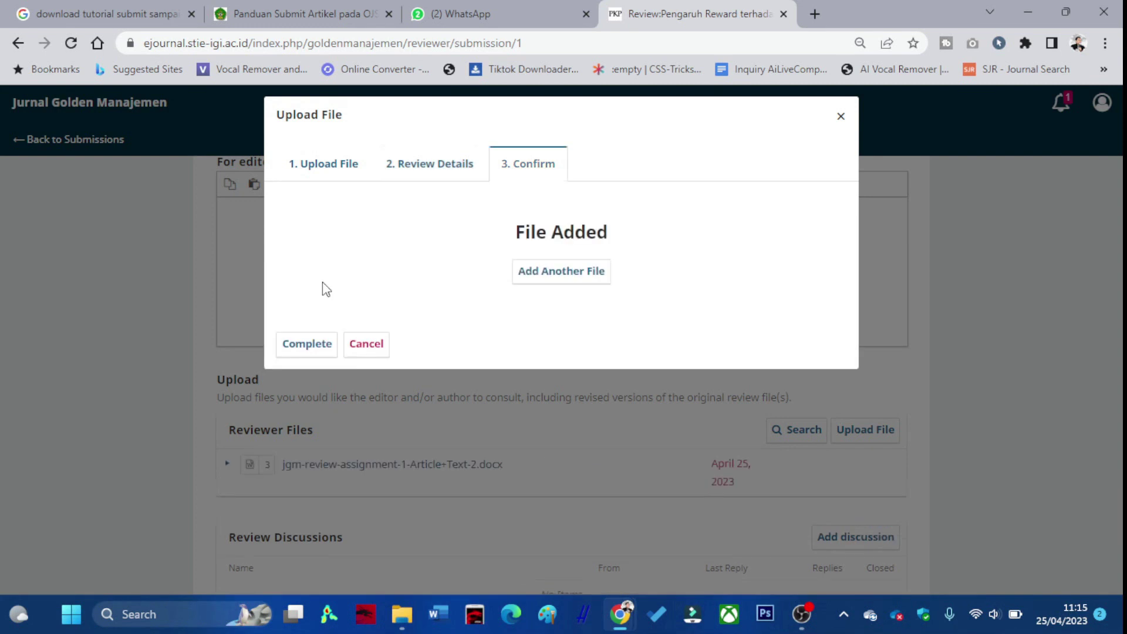
{"action": "left_click", "coordinate": [322, 342]}
{"action": "scroll", "coordinate": [378, 334], "scroll_direction": "down", "scroll_amount": 4}
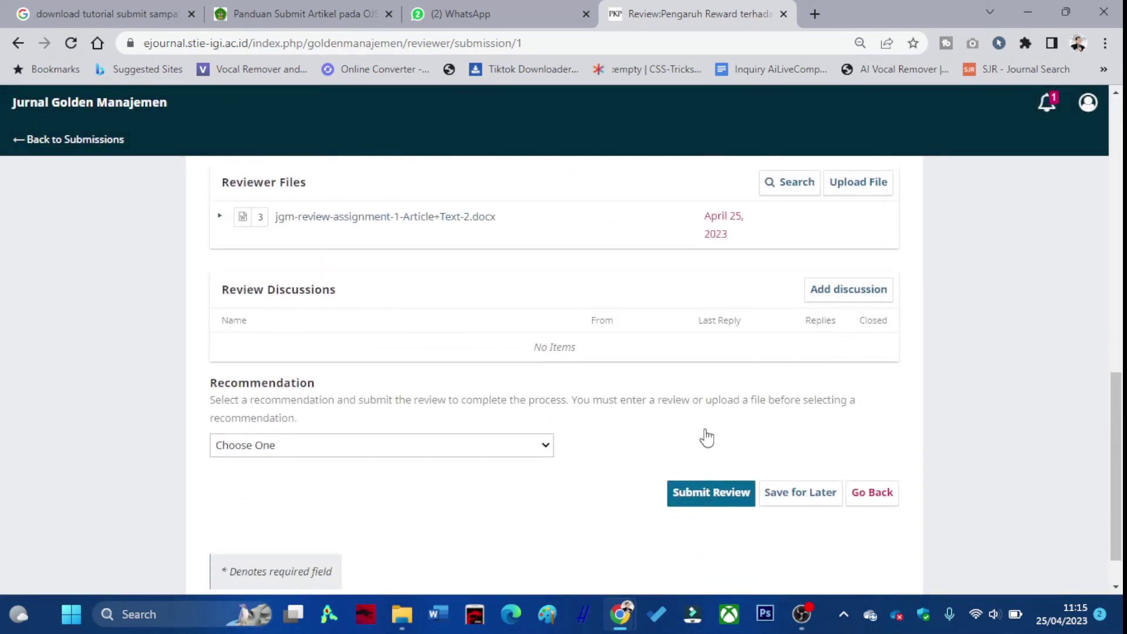
Recommend Accept Submission and submit the review.
{"action": "left_click", "coordinate": [479, 450]}
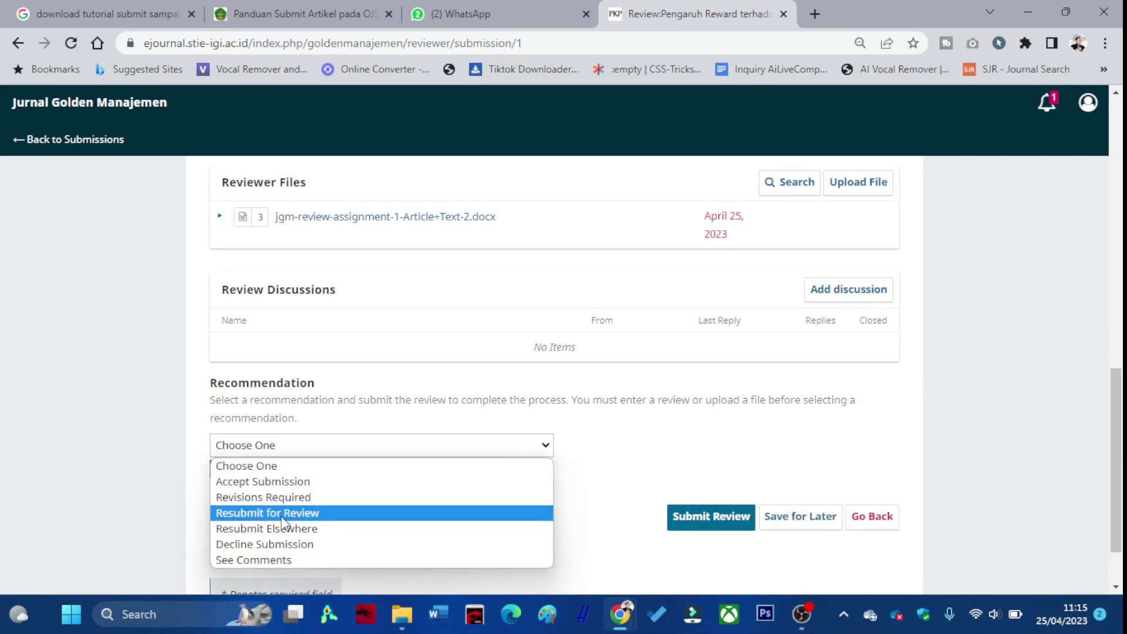
{"action": "left_click", "coordinate": [286, 482]}
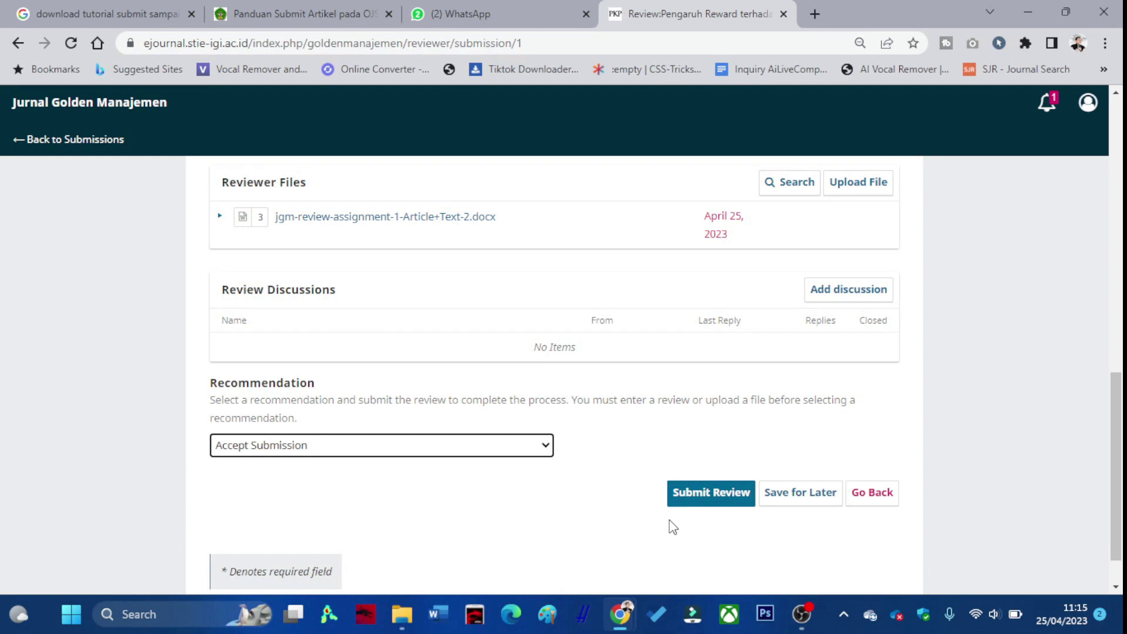
{"action": "left_click", "coordinate": [703, 499]}
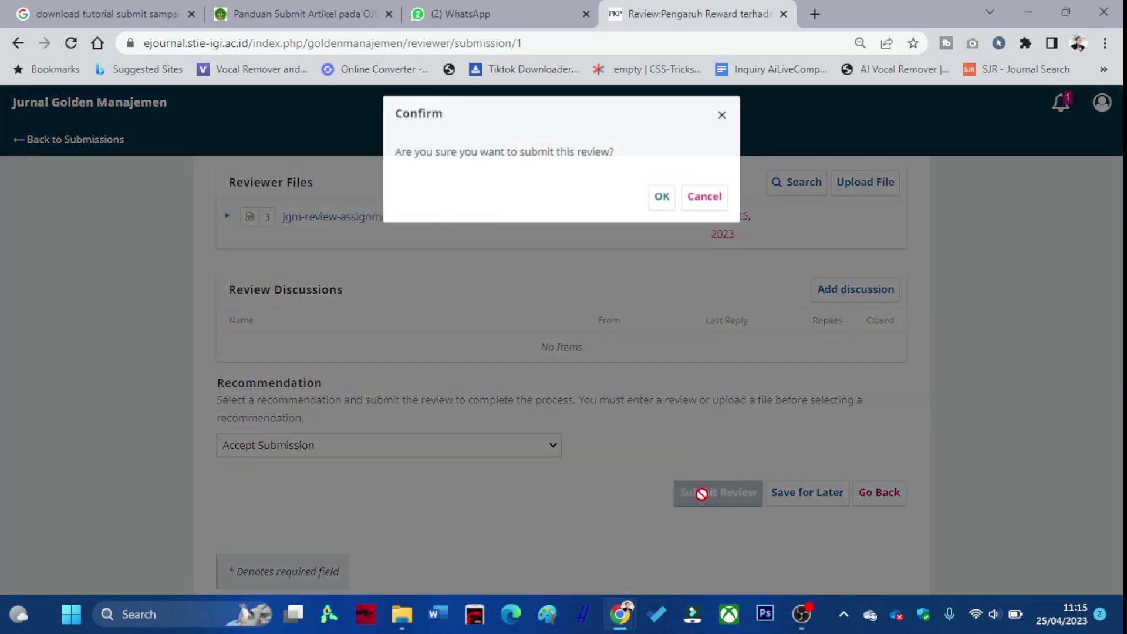
{"action": "left_click", "coordinate": [662, 198]}
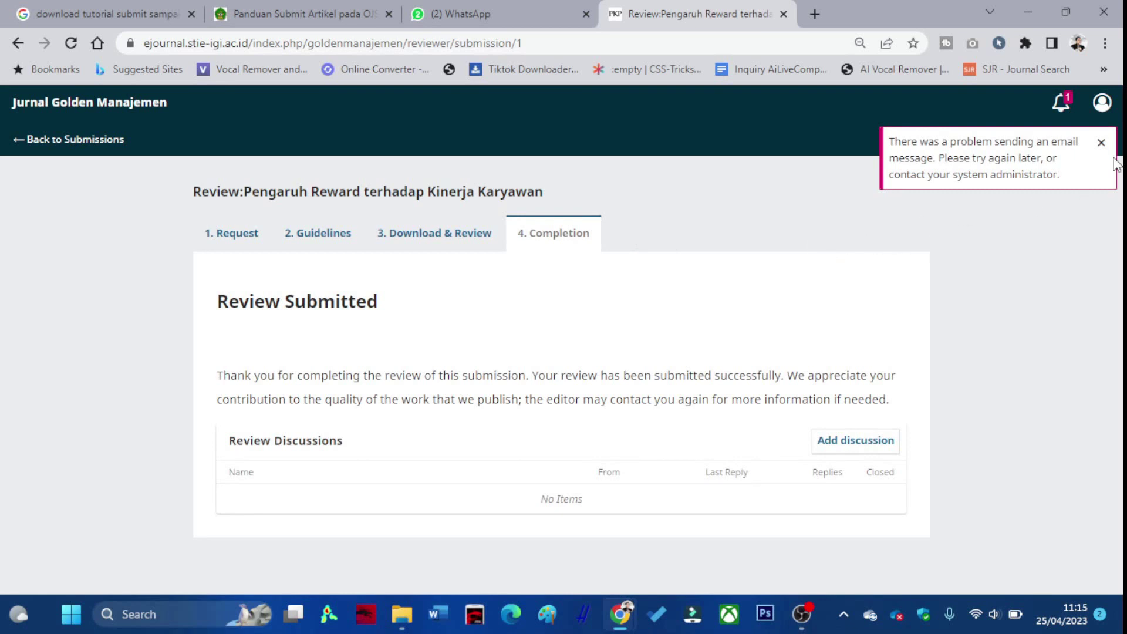
{"action": "left_click", "coordinate": [1100, 142]}
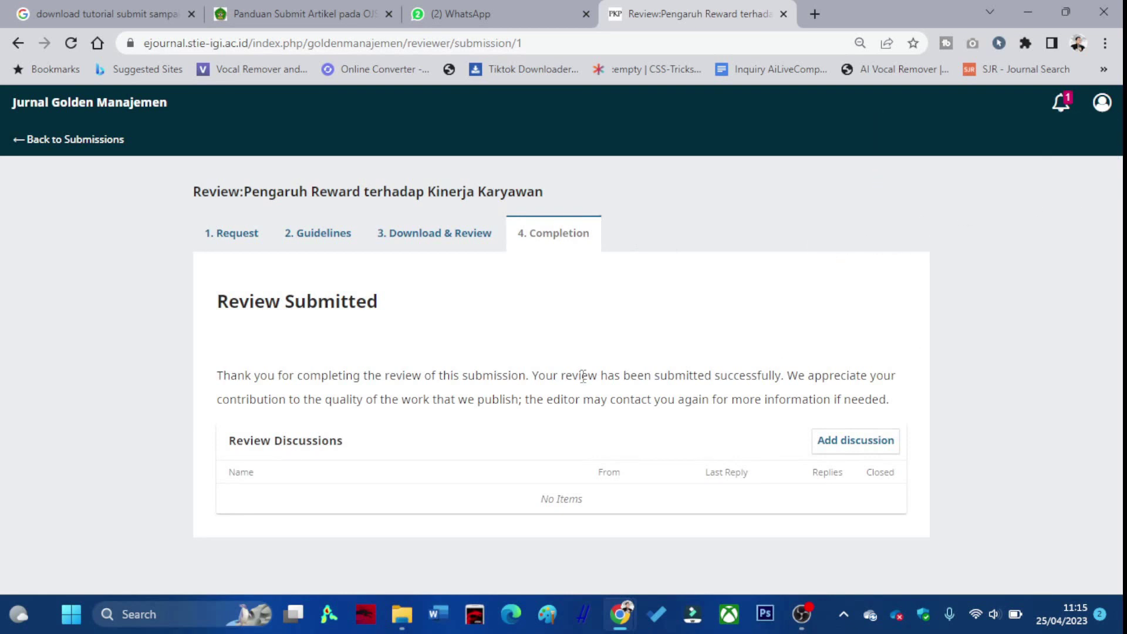
Reopen the submitted review assignment, then return to the submissions list.
{"action": "left_click", "coordinate": [1101, 102]}
{"action": "left_click", "coordinate": [1020, 199]}
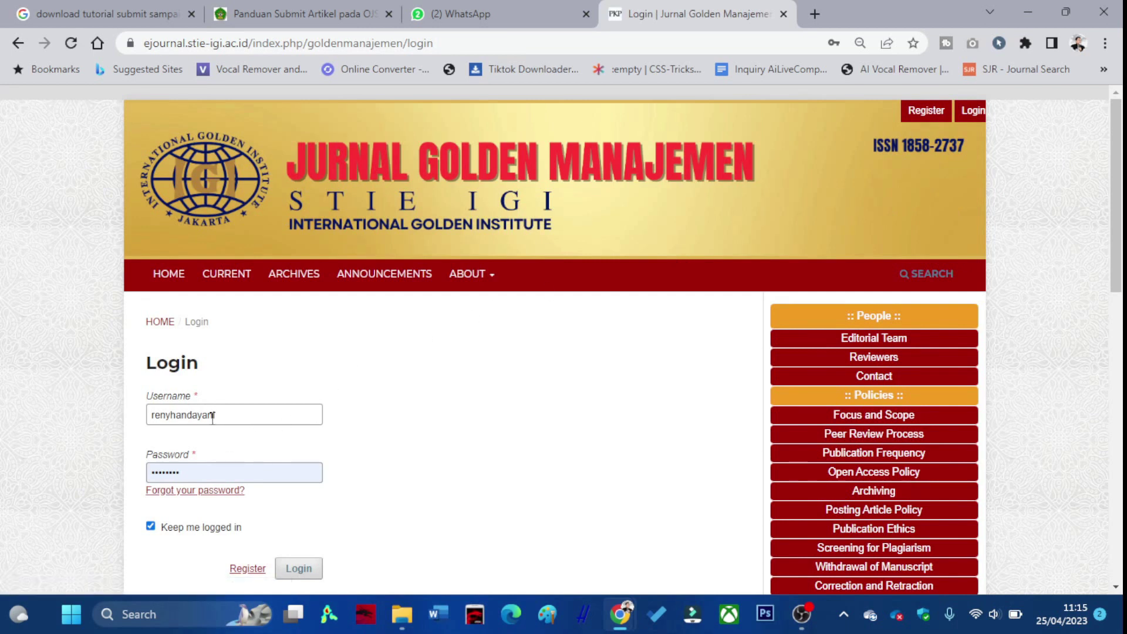
{"action": "scroll", "coordinate": [301, 417], "scroll_direction": "down", "scroll_amount": 3}
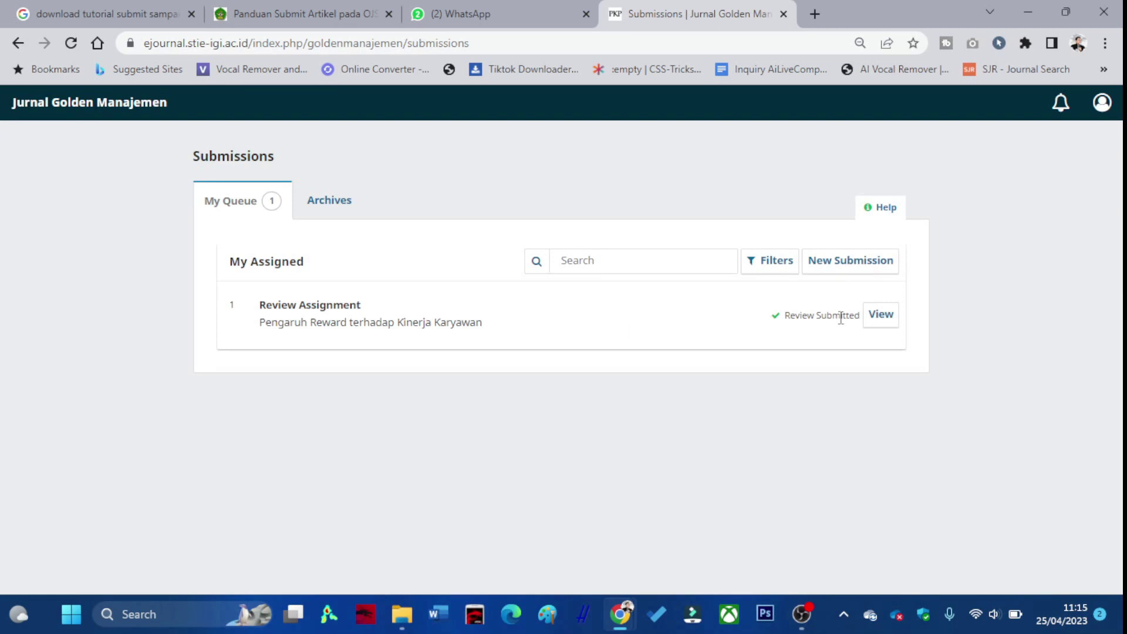
{"action": "left_click_drag", "start_coordinate": [779, 316], "coordinate": [838, 320]}
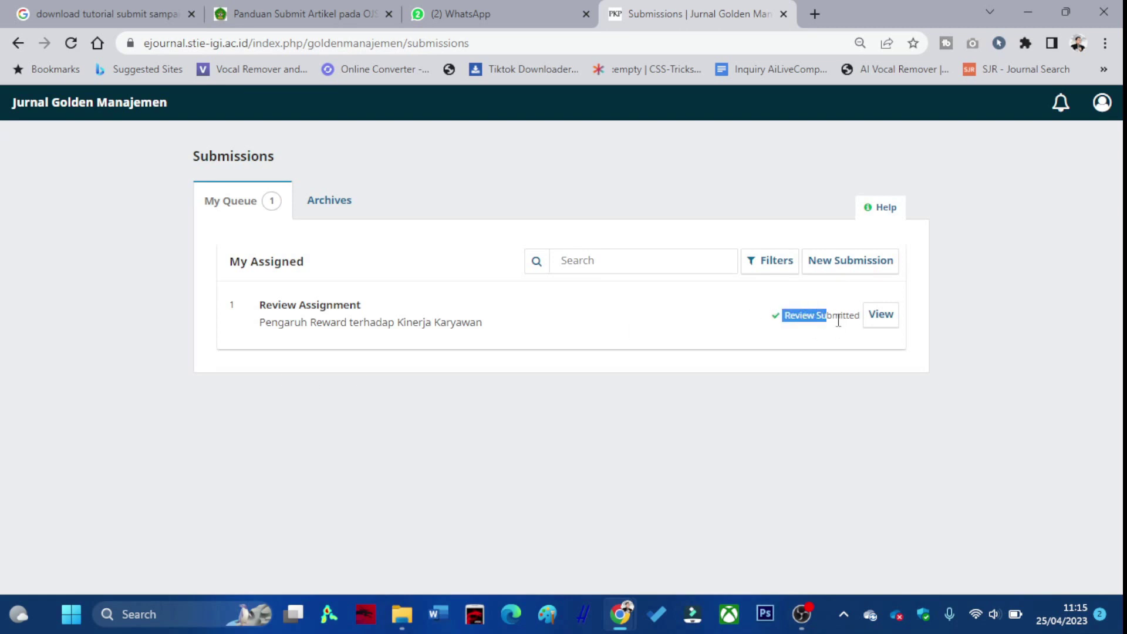
{"action": "left_click", "coordinate": [875, 323]}
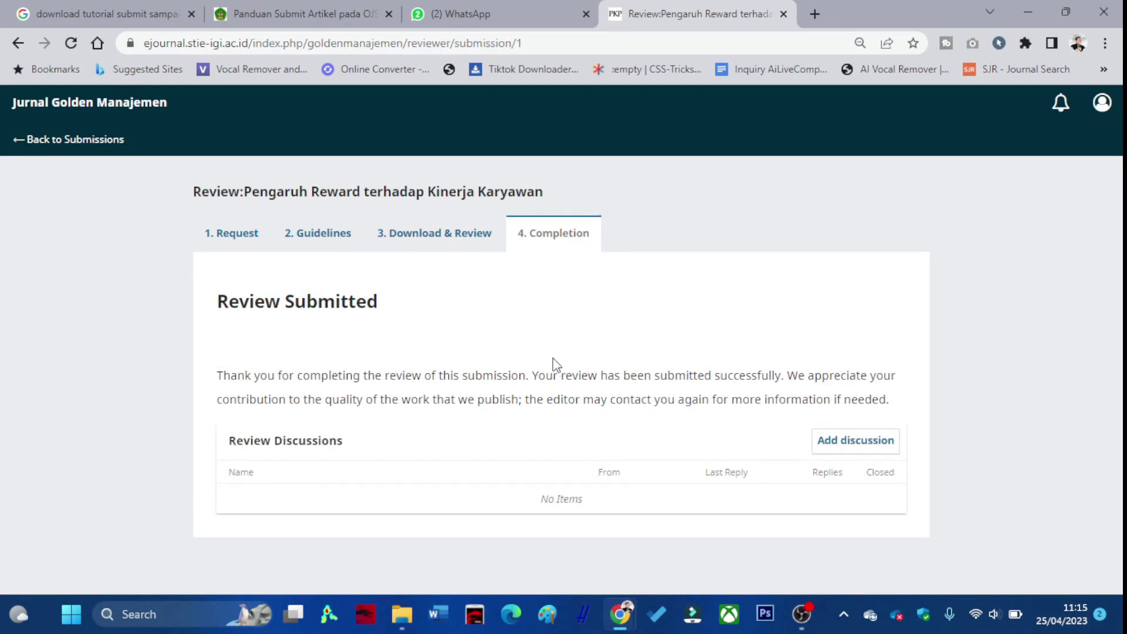
{"action": "left_click", "coordinate": [93, 141]}
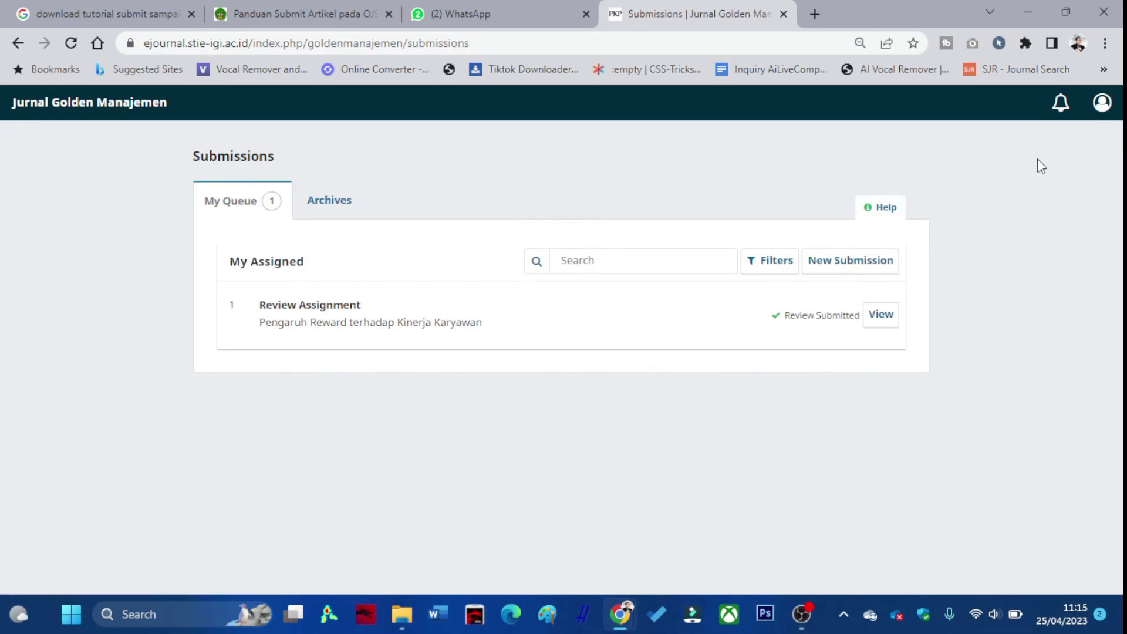
Sign out of the reviewer account and log in with the saved editor credentials.
{"action": "left_click", "coordinate": [1102, 102]}
{"action": "left_click", "coordinate": [1045, 174]}
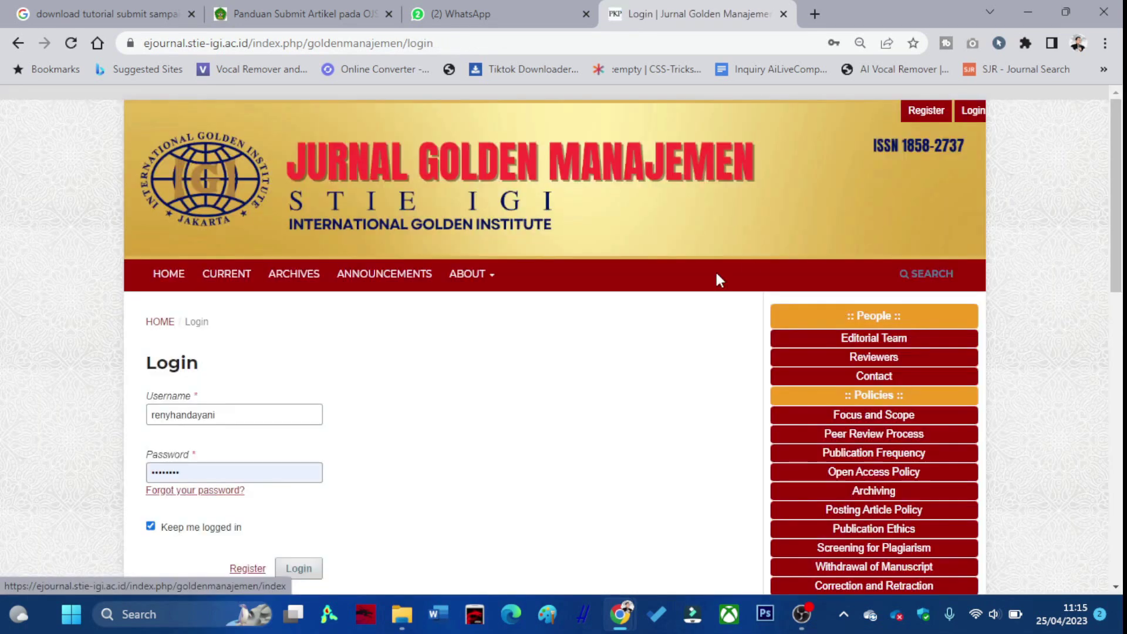
{"action": "double_click", "coordinate": [239, 415]}
{"action": "type", "text": "jejakdosen"}
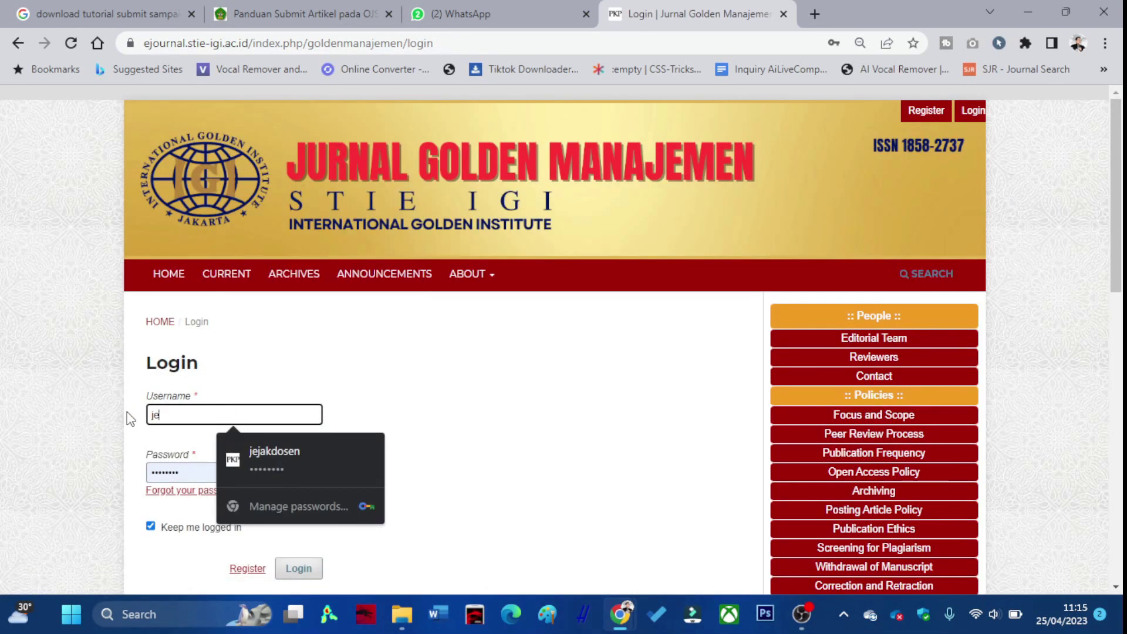
{"action": "left_click", "coordinate": [301, 447]}
{"action": "left_click", "coordinate": [298, 569]}
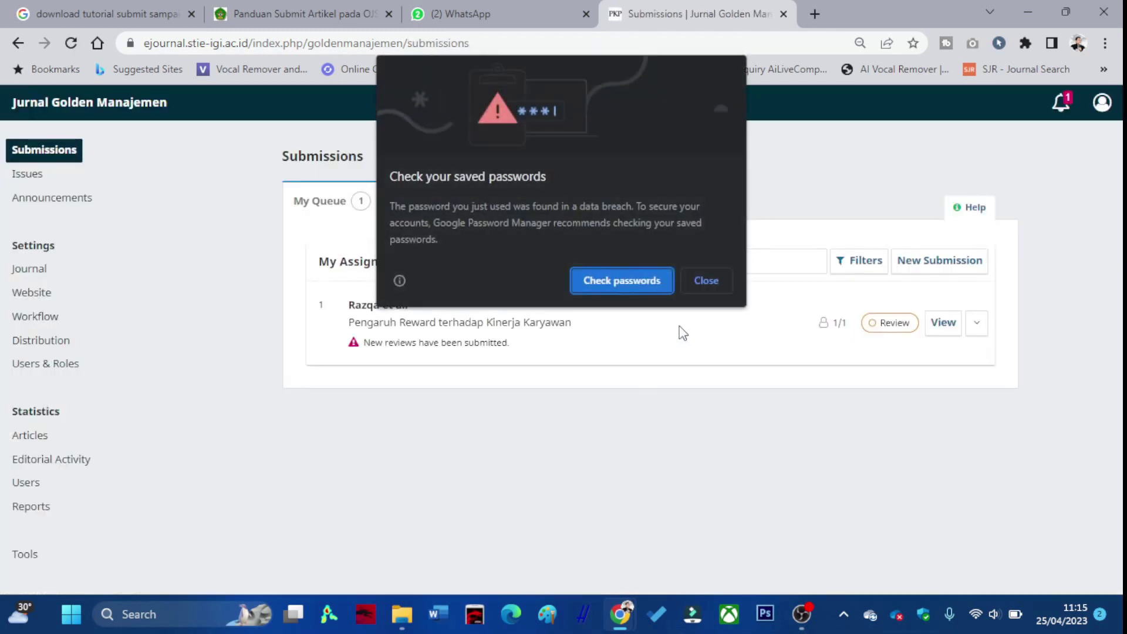
{"action": "left_click", "coordinate": [707, 282]}
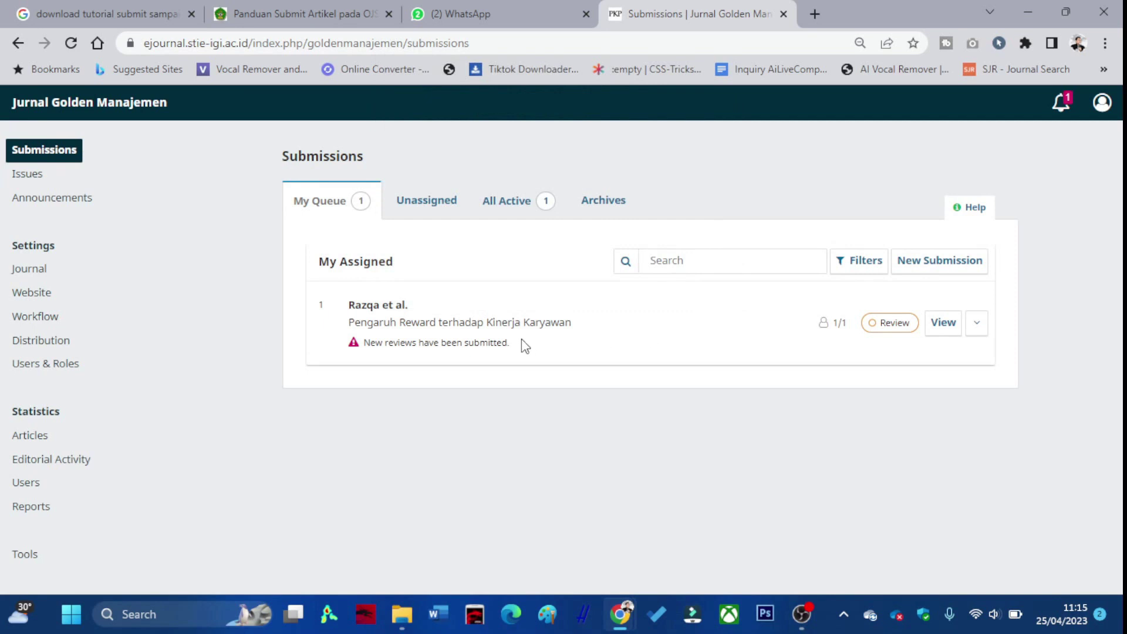
Read the reviewer's Accept Submission review and confirm it as read.
{"action": "left_click", "coordinate": [940, 331]}
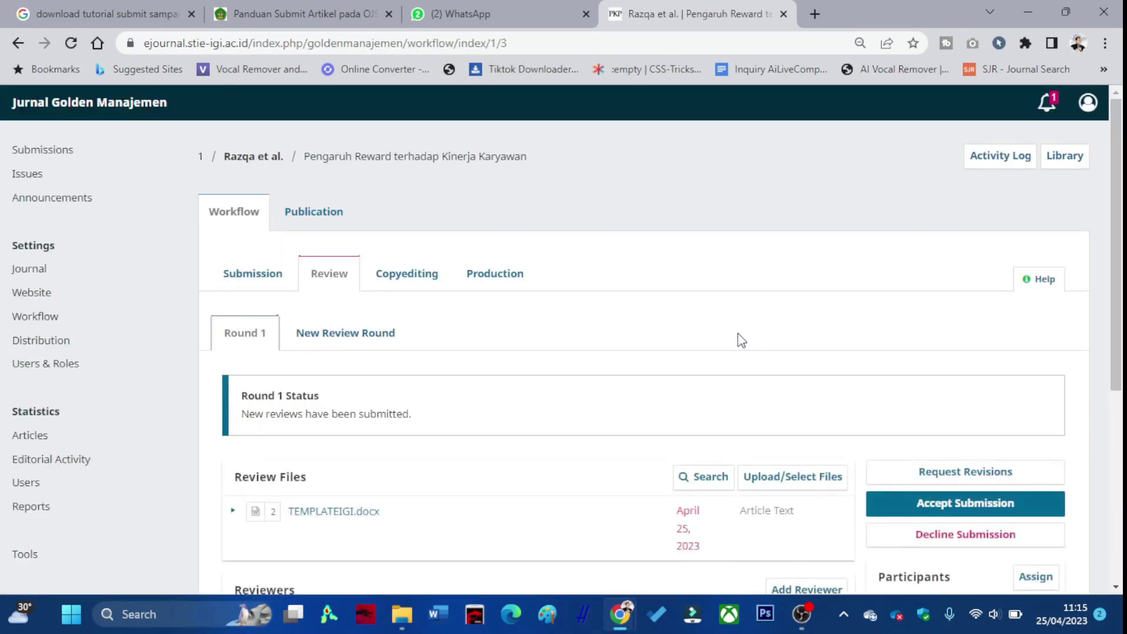
{"action": "scroll", "coordinate": [715, 341], "scroll_direction": "down", "scroll_amount": 2}
{"action": "scroll", "coordinate": [304, 409], "scroll_direction": "down", "scroll_amount": 1}
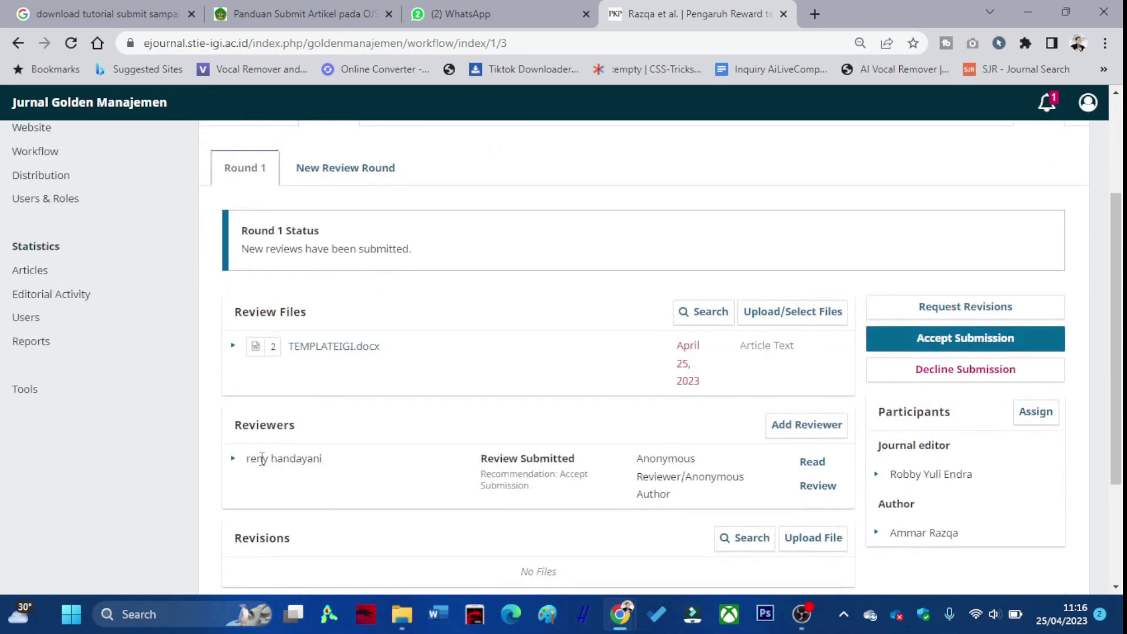
{"action": "scroll", "coordinate": [629, 478], "scroll_direction": "down", "scroll_amount": 1}
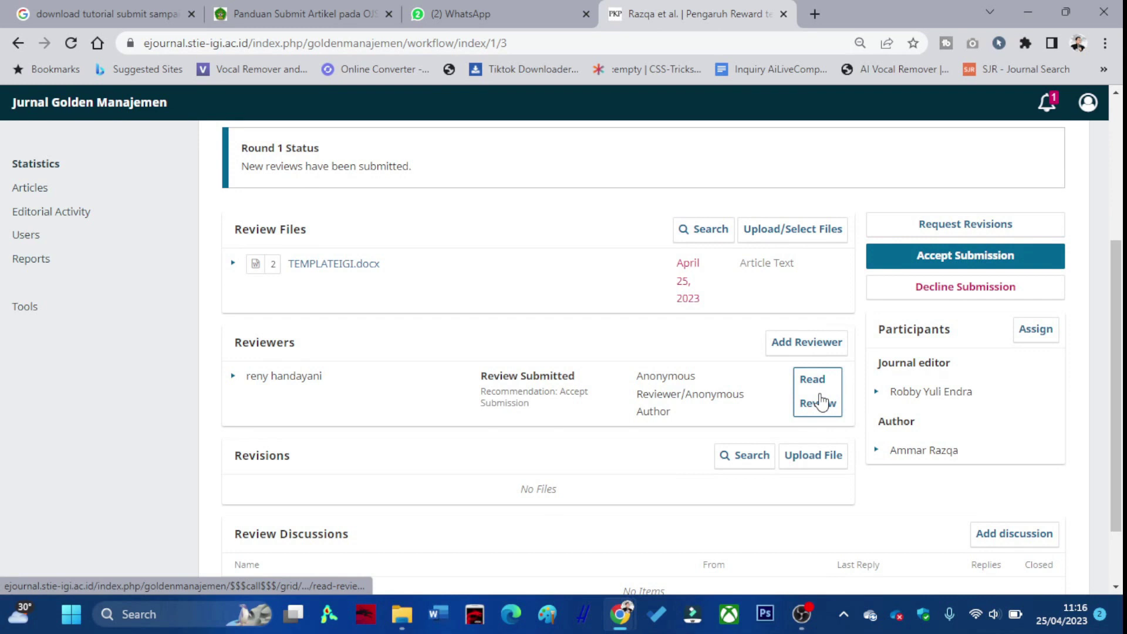
{"action": "left_click", "coordinate": [820, 402]}
{"action": "scroll", "coordinate": [600, 390], "scroll_direction": "down", "scroll_amount": 1}
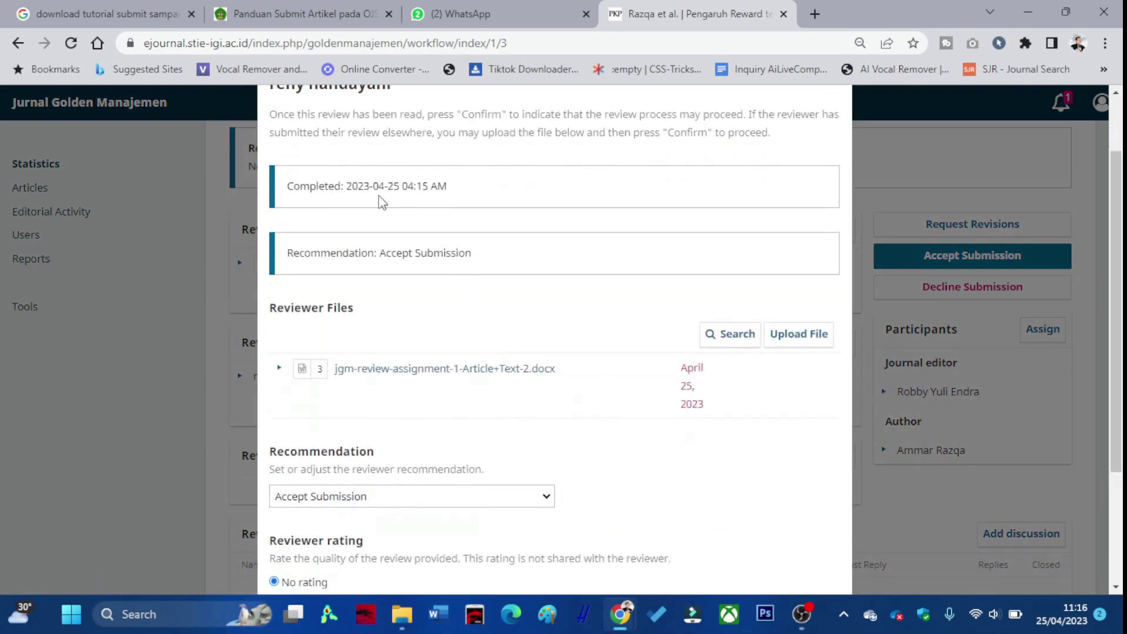
{"action": "scroll", "coordinate": [376, 218], "scroll_direction": "down", "scroll_amount": 3}
{"action": "left_click", "coordinate": [776, 557]}
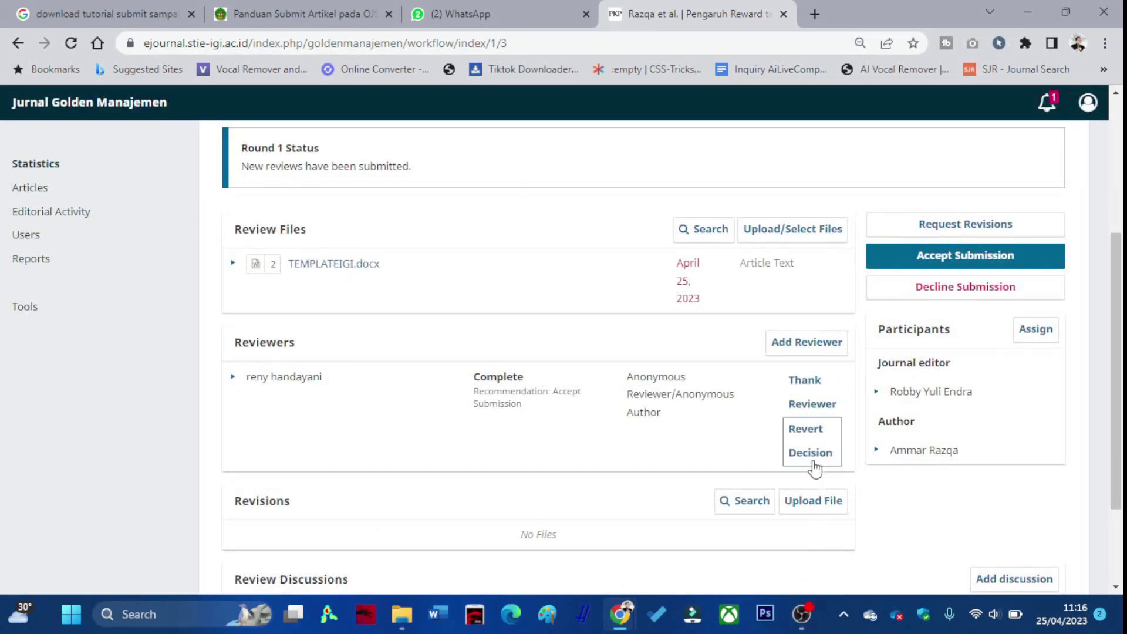
Send the thank-you email to the reviewer and clear the notices.
{"action": "left_click", "coordinate": [812, 403]}
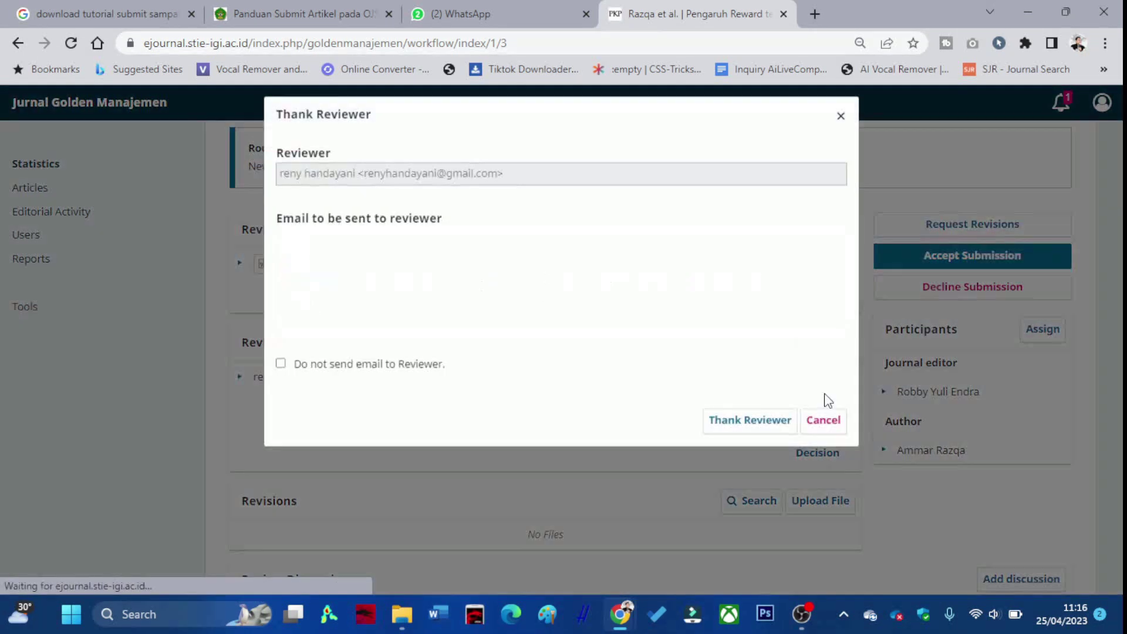
{"action": "left_click", "coordinate": [731, 493]}
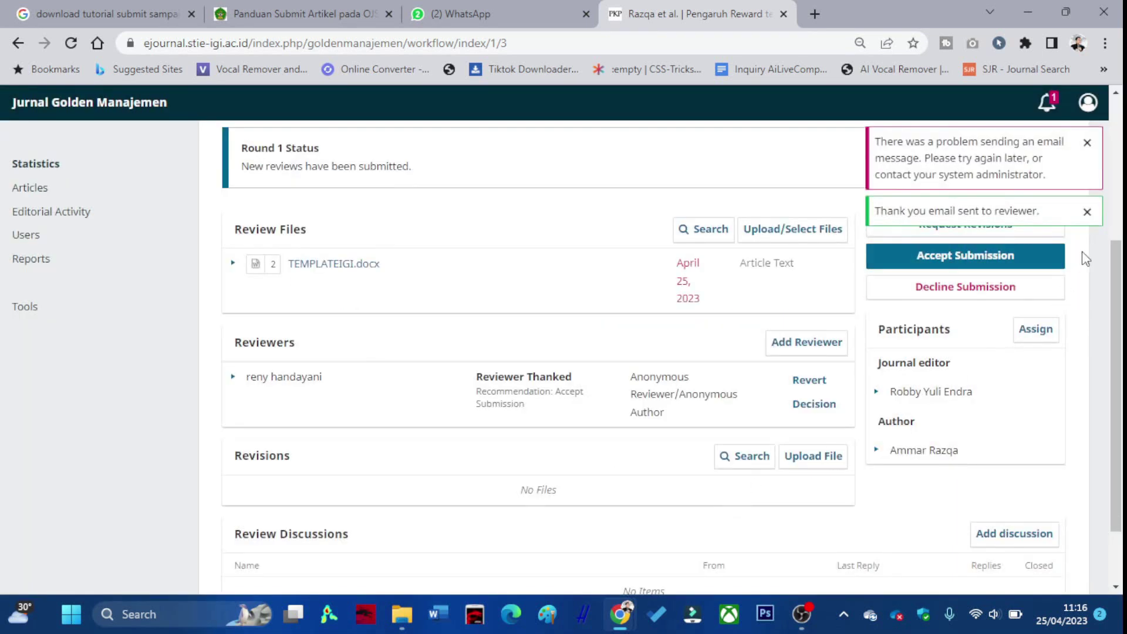
{"action": "left_click", "coordinate": [1087, 212]}
{"action": "left_click", "coordinate": [1086, 143]}
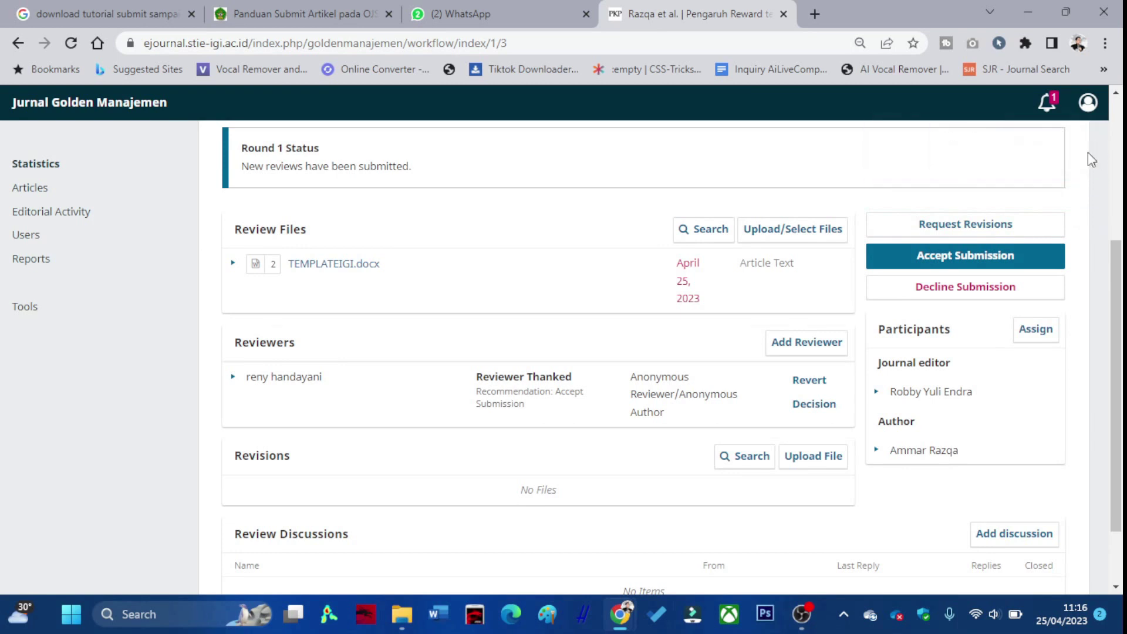
{"action": "scroll", "coordinate": [583, 488], "scroll_direction": "down", "scroll_amount": 2}
{"action": "scroll", "coordinate": [555, 482], "scroll_direction": "up", "scroll_amount": 2}
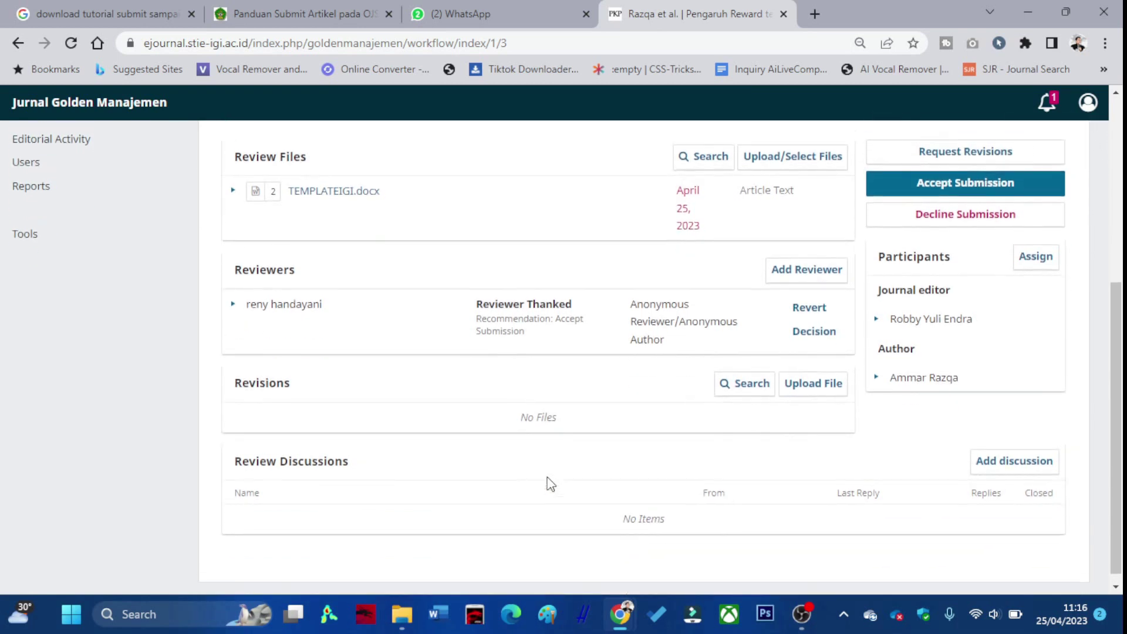
{"action": "scroll", "coordinate": [745, 417], "scroll_direction": "up", "scroll_amount": 2}
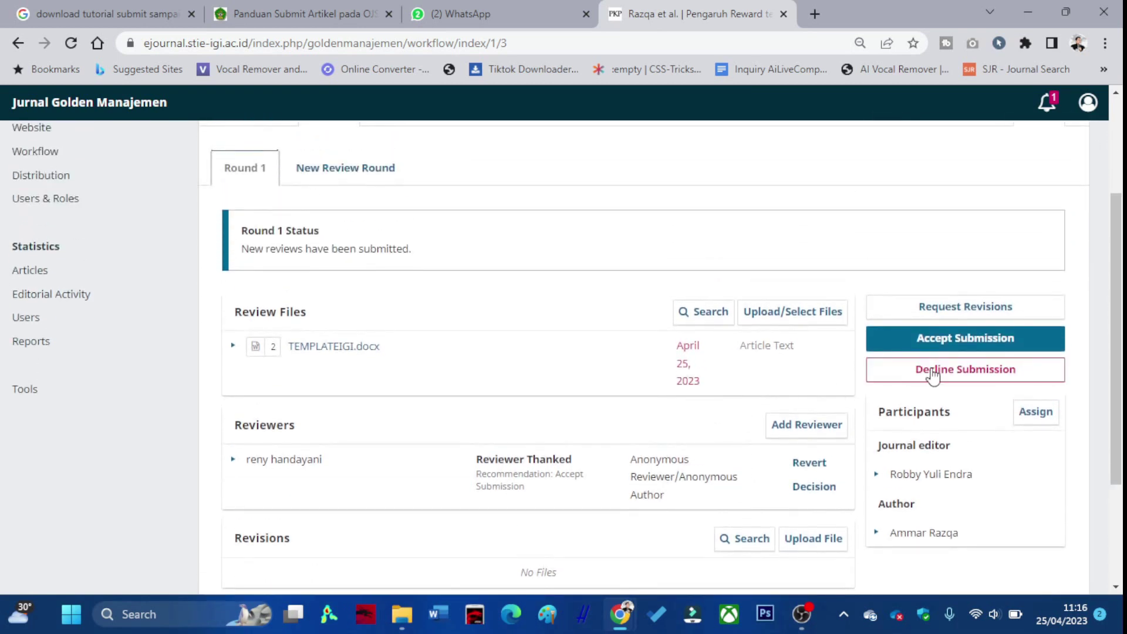
Begin the Accept Submission decision and add the reviews to the author notification email.
{"action": "left_click", "coordinate": [952, 344]}
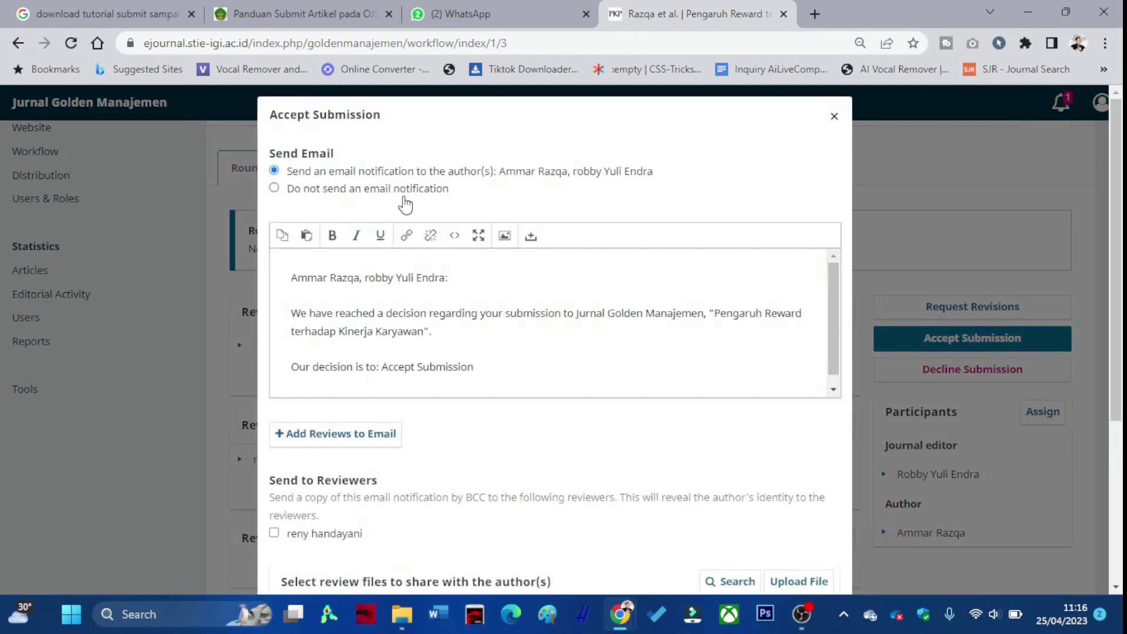
{"action": "scroll", "coordinate": [390, 297], "scroll_direction": "down", "scroll_amount": 1}
{"action": "left_click", "coordinate": [319, 433]}
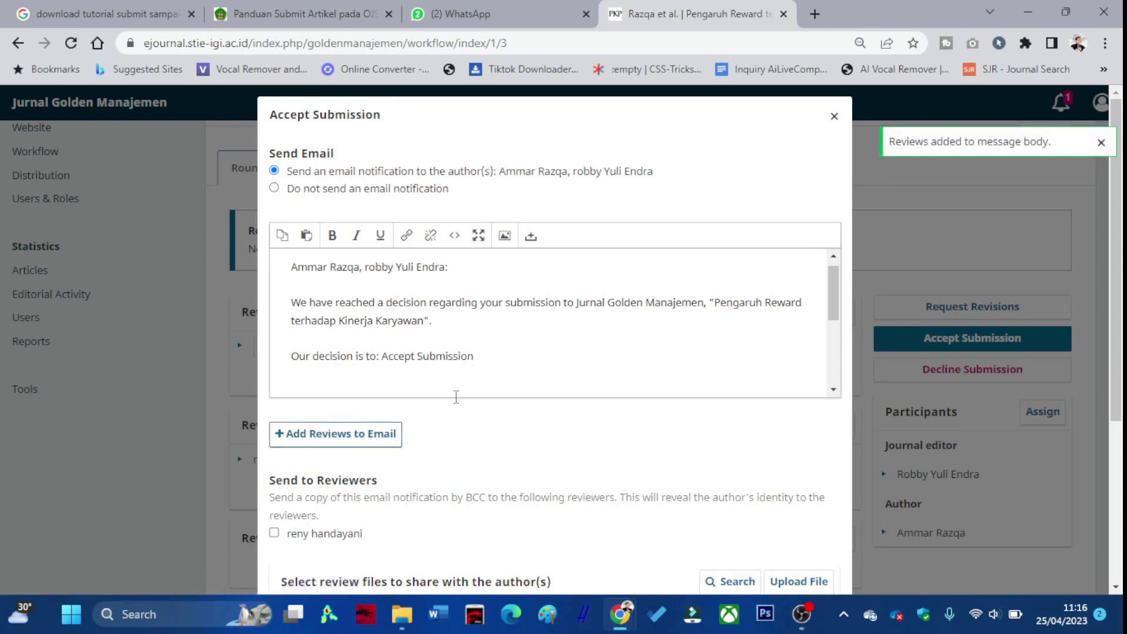
Share the reviewer's returned file and TEMPLATEIGI.docx with the authors, then record the acceptance.
{"action": "scroll", "coordinate": [456, 396], "scroll_direction": "down", "scroll_amount": 5}
{"action": "scroll", "coordinate": [501, 448], "scroll_direction": "down", "scroll_amount": 2}
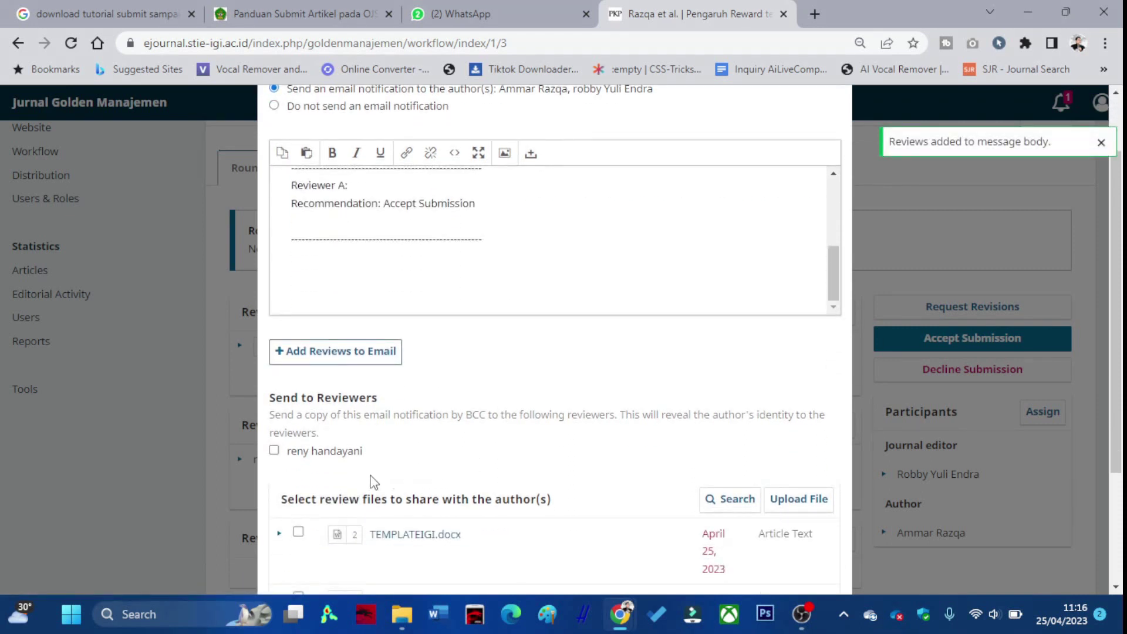
{"action": "scroll", "coordinate": [372, 482], "scroll_direction": "down", "scroll_amount": 4}
{"action": "left_click", "coordinate": [298, 432]}
{"action": "scroll", "coordinate": [344, 411], "scroll_direction": "down", "scroll_amount": 1}
{"action": "left_click", "coordinate": [299, 360]}
{"action": "left_click", "coordinate": [697, 556]}
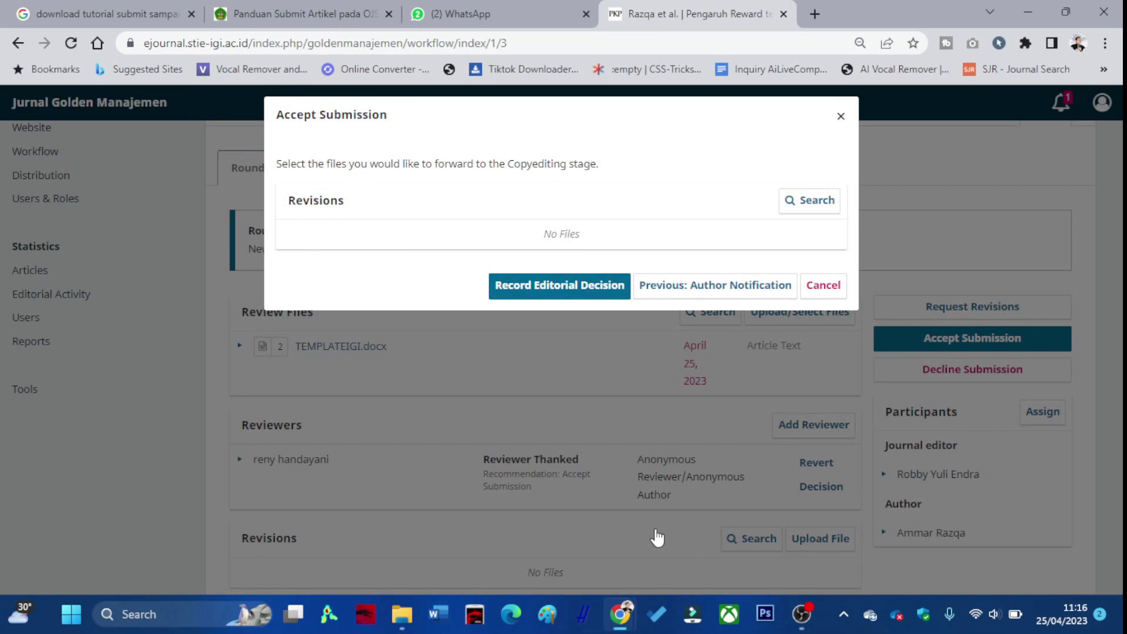
{"action": "left_click", "coordinate": [561, 293]}
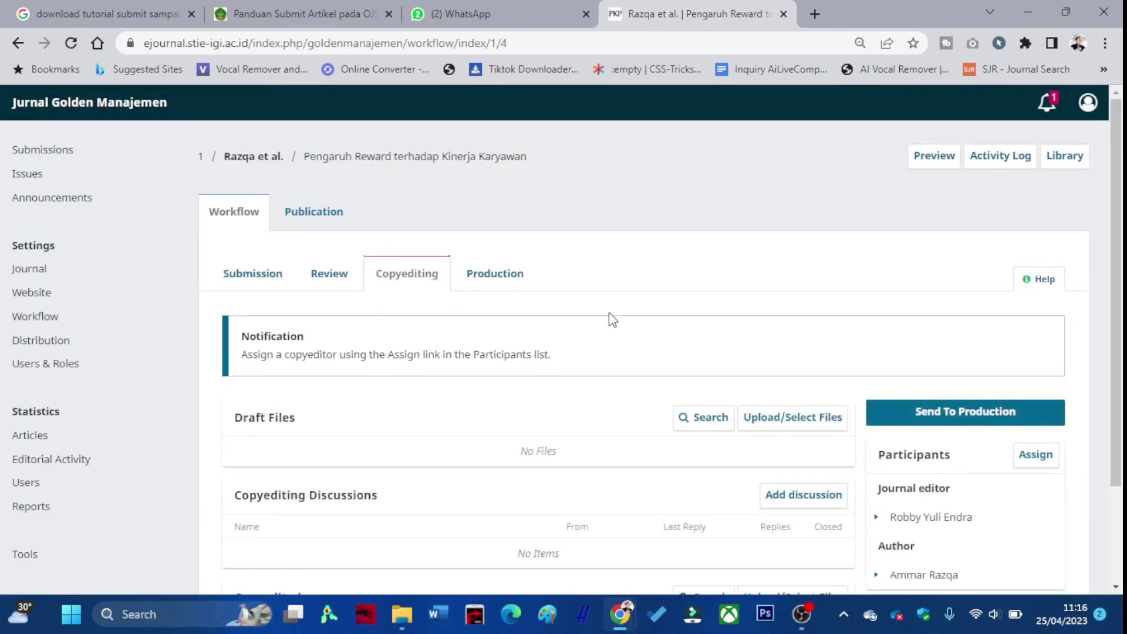
From the Copyediting tab, record Send To Production without attaching any library, draft or copyedited files.
{"action": "scroll", "coordinate": [408, 329], "scroll_direction": "down", "scroll_amount": 3}
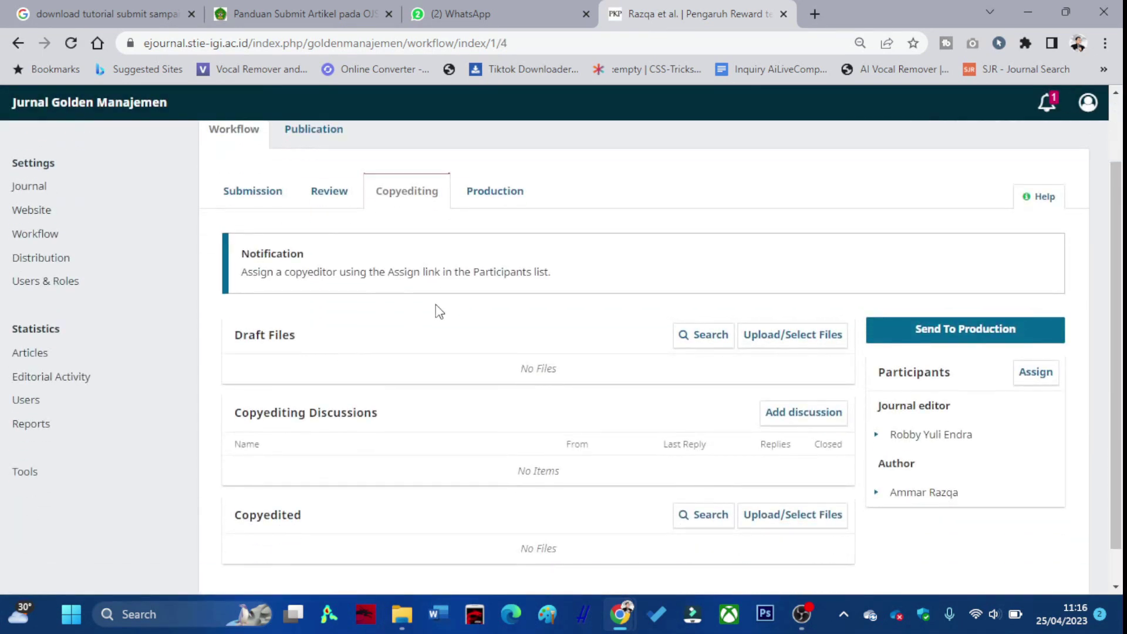
{"action": "scroll", "coordinate": [440, 287], "scroll_direction": "down", "scroll_amount": 2}
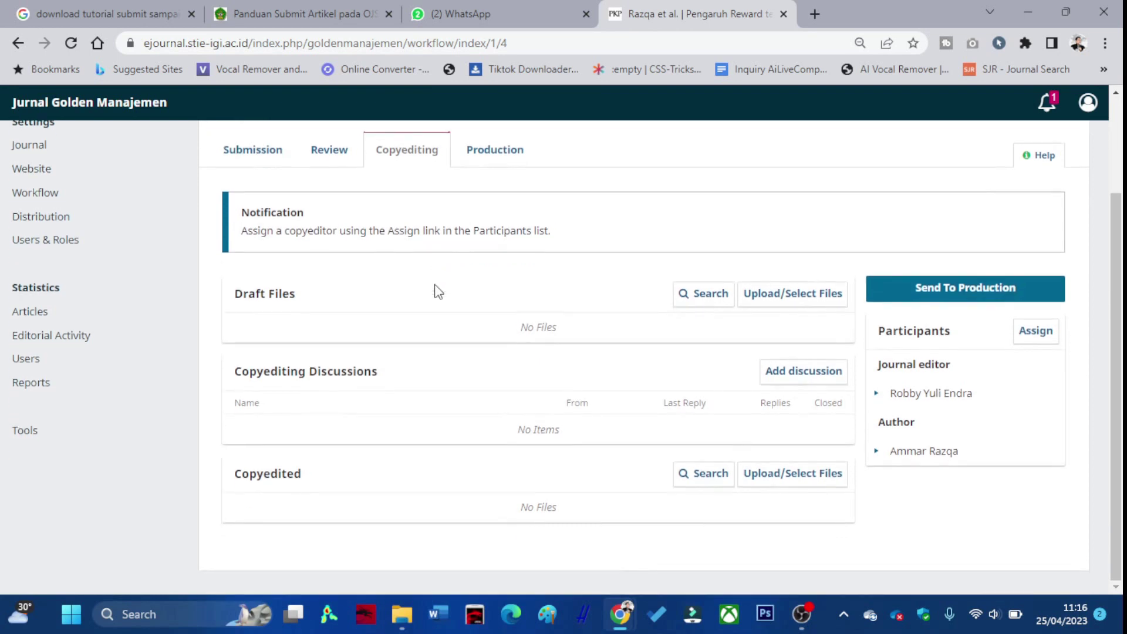
{"action": "left_click", "coordinate": [911, 302]}
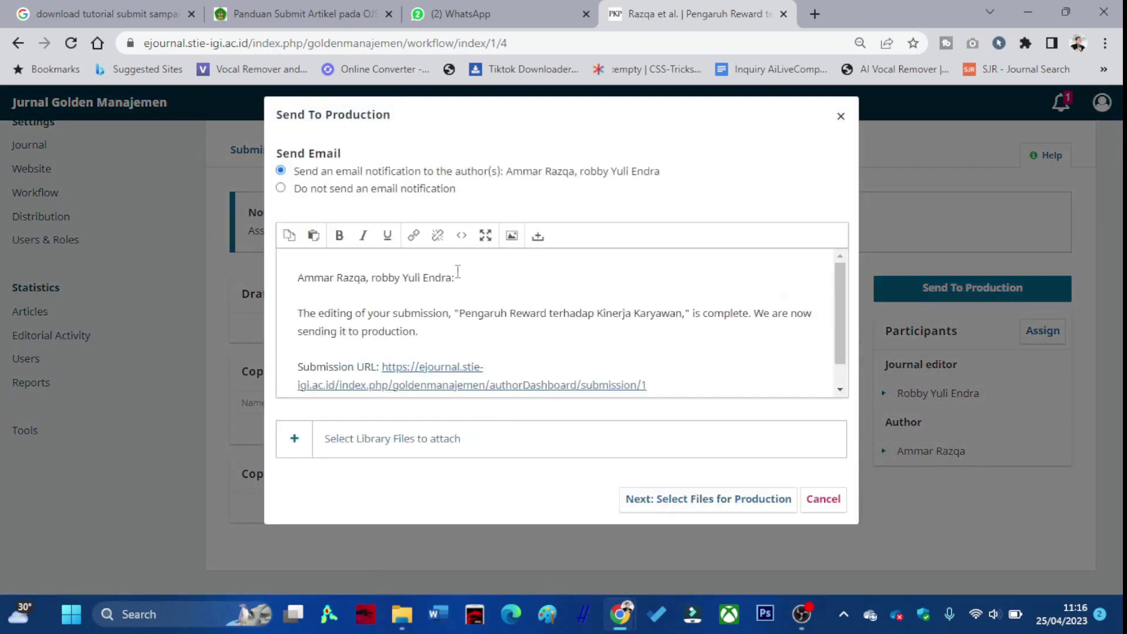
{"action": "left_click", "coordinate": [294, 446]}
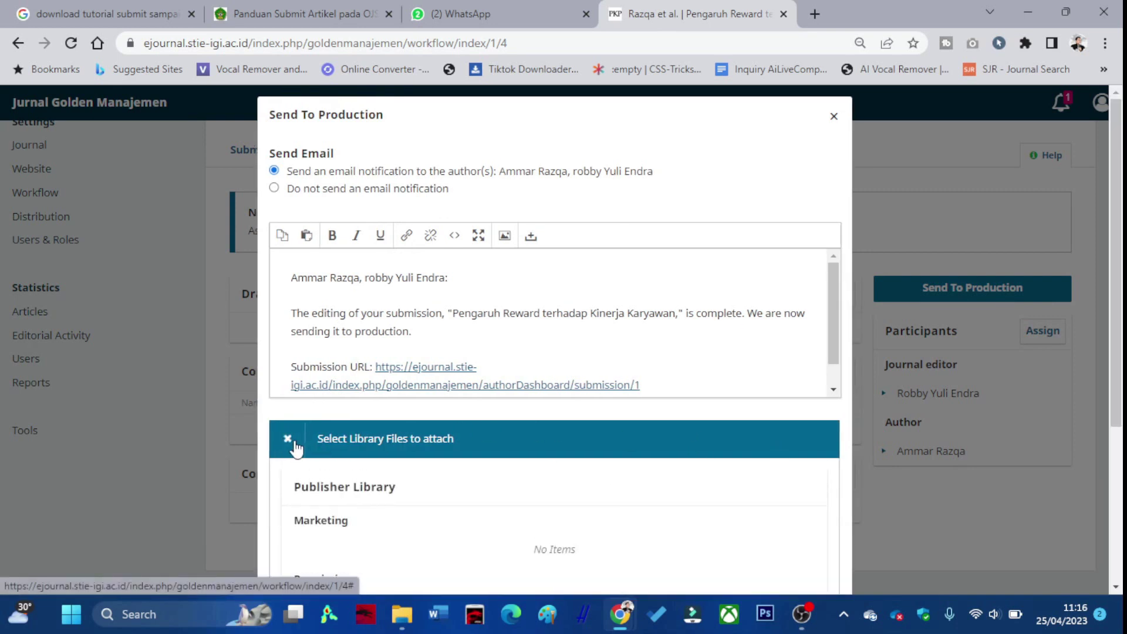
{"action": "left_click", "coordinate": [294, 446]}
{"action": "left_click", "coordinate": [696, 500]}
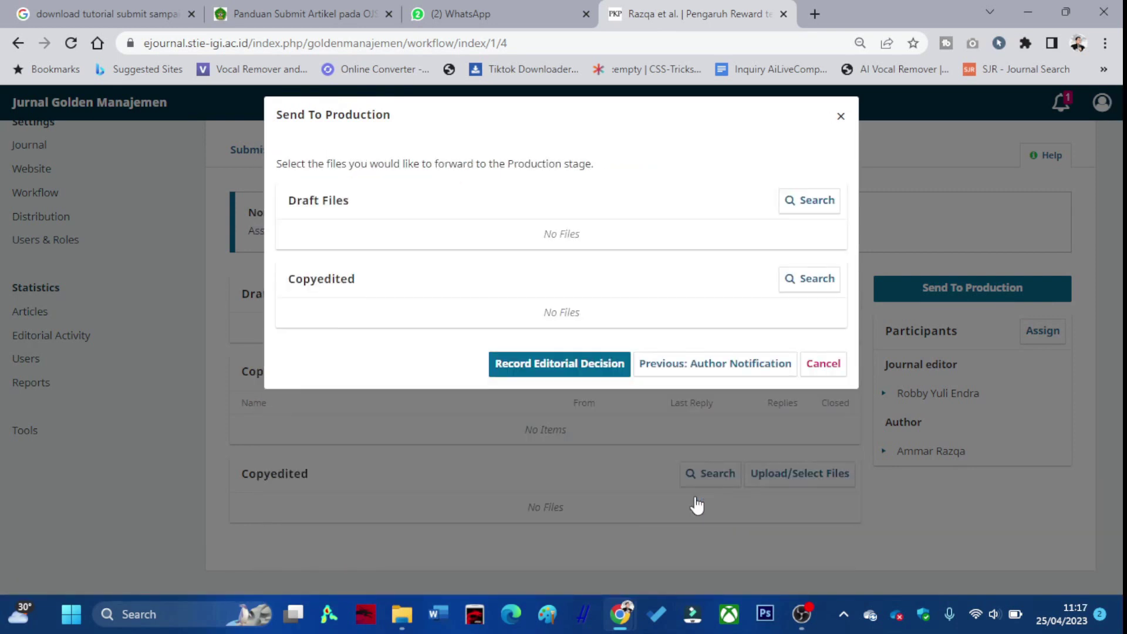
{"action": "left_click", "coordinate": [568, 369]}
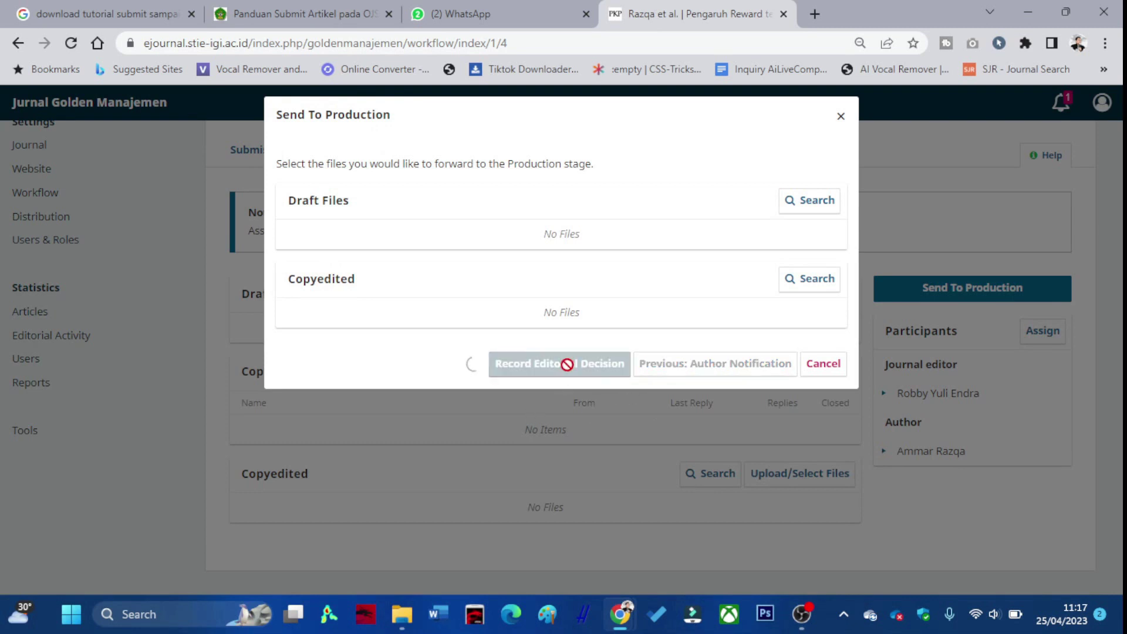
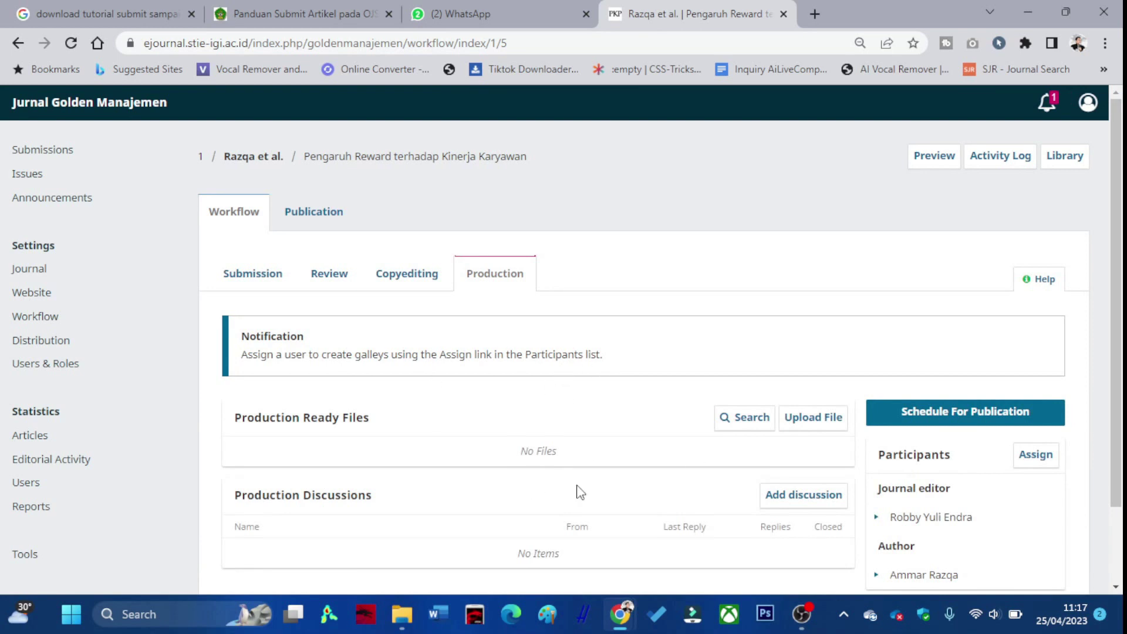
Start a new issue with volume 1 and year 2023.
{"action": "scroll", "coordinate": [971, 446], "scroll_direction": "down", "scroll_amount": 2}
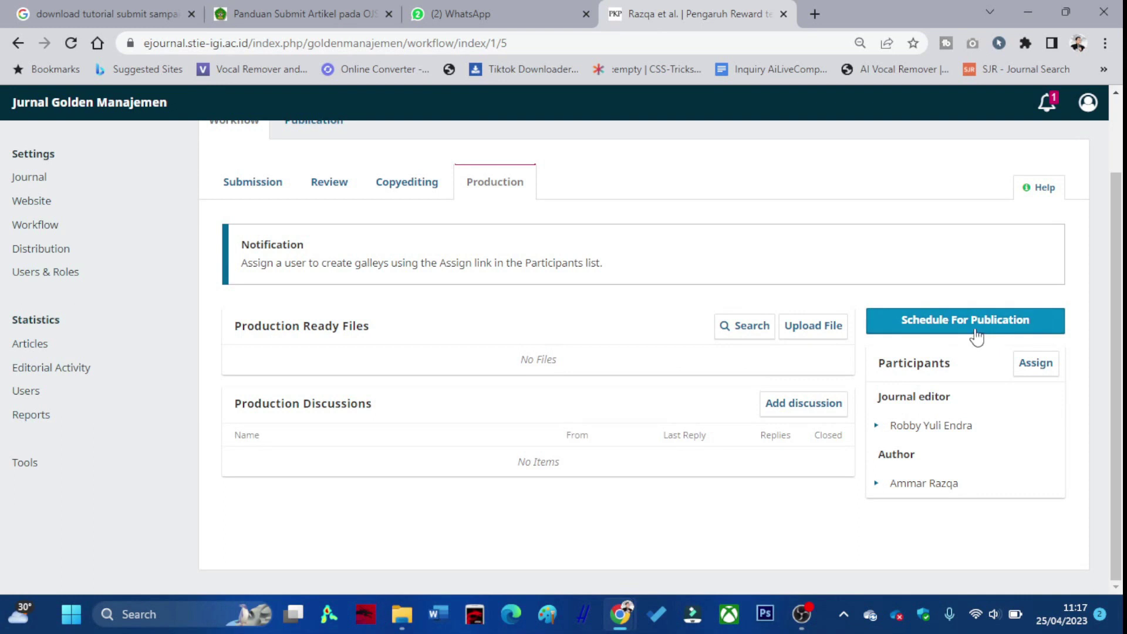
{"action": "scroll", "coordinate": [576, 424], "scroll_direction": "up", "scroll_amount": 2}
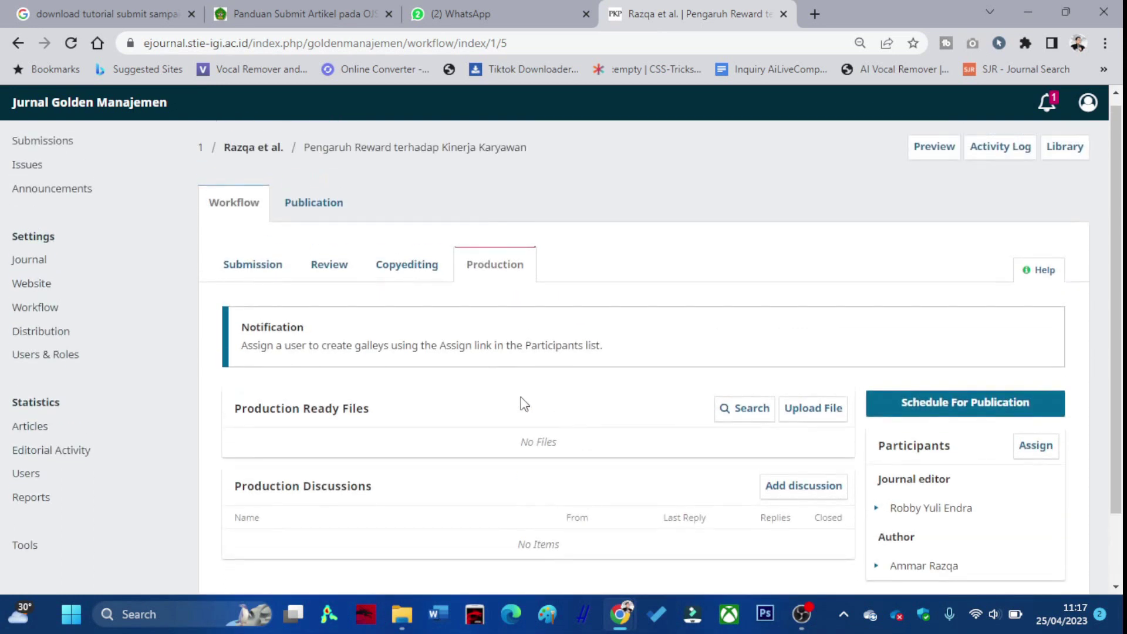
{"action": "left_click", "coordinate": [27, 175]}
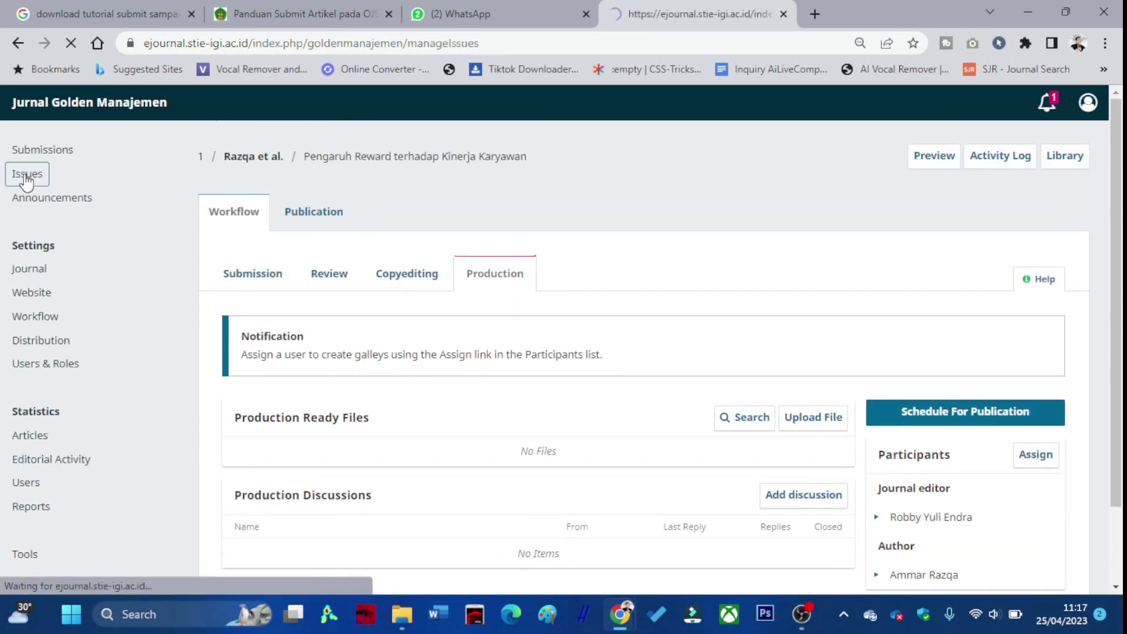
{"action": "left_click", "coordinate": [941, 263]}
{"action": "left_click", "coordinate": [326, 172]}
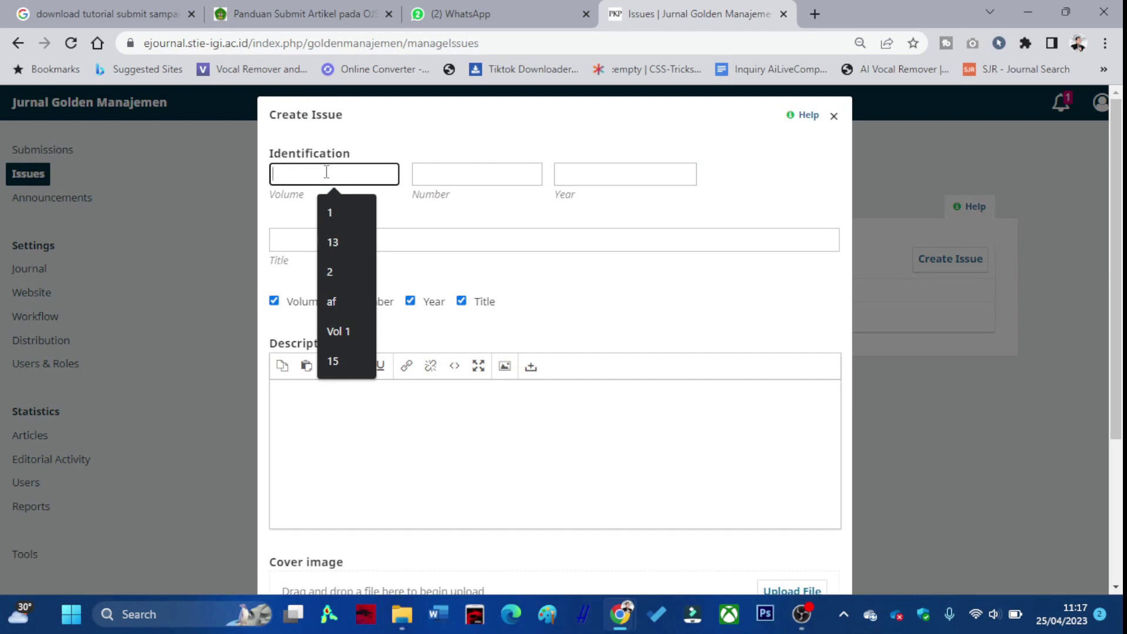
{"action": "type", "text": "1"}
{"action": "key", "text": "Tab"}
{"action": "key", "text": "Tab"}
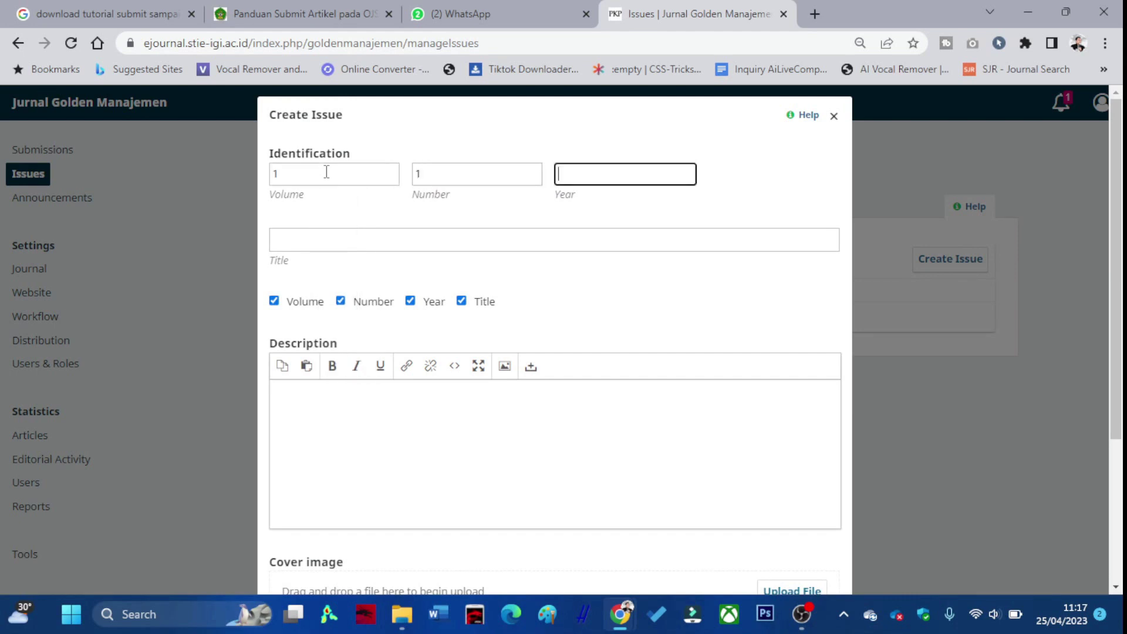
{"action": "type", "text": "2023"}
Title the issue 'Jurnal Golden Manajemen (Juni)' and save it.
{"action": "left_click", "coordinate": [331, 239]}
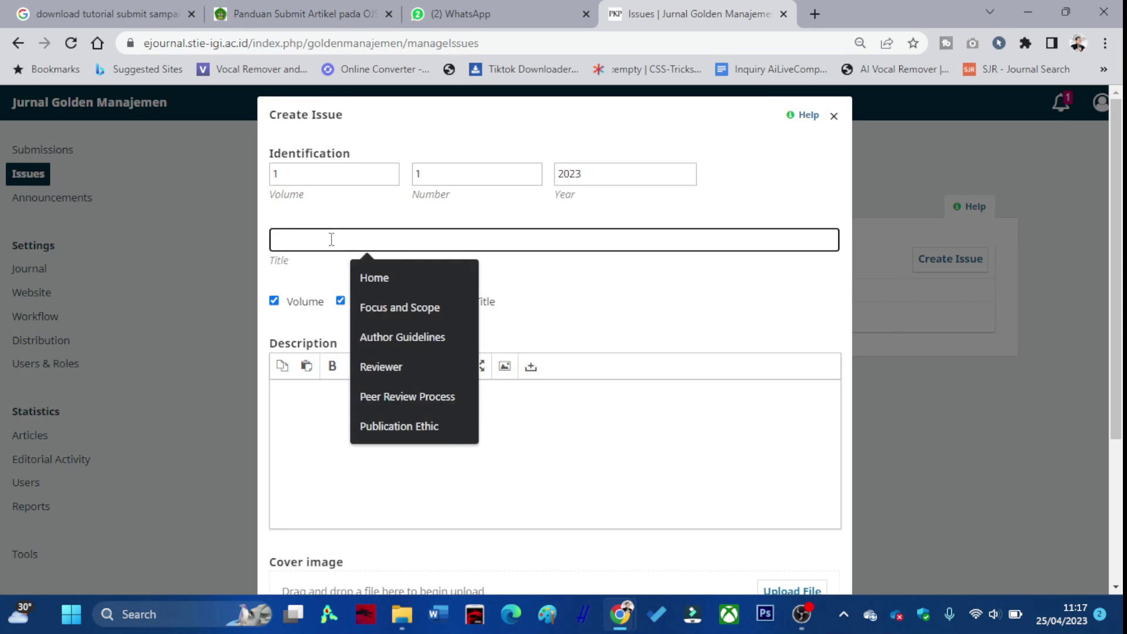
{"action": "type", "text": "J"}
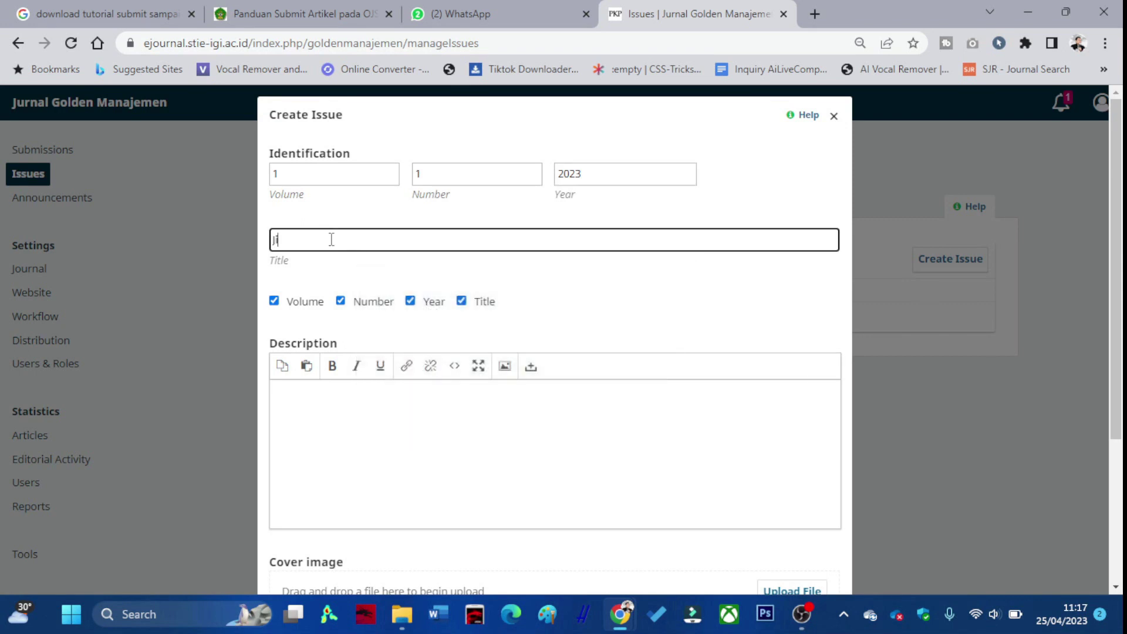
{"action": "key", "text": "BackSpace"}
{"action": "type", "text": "Jurnal Golden Manajemen (Juni"}
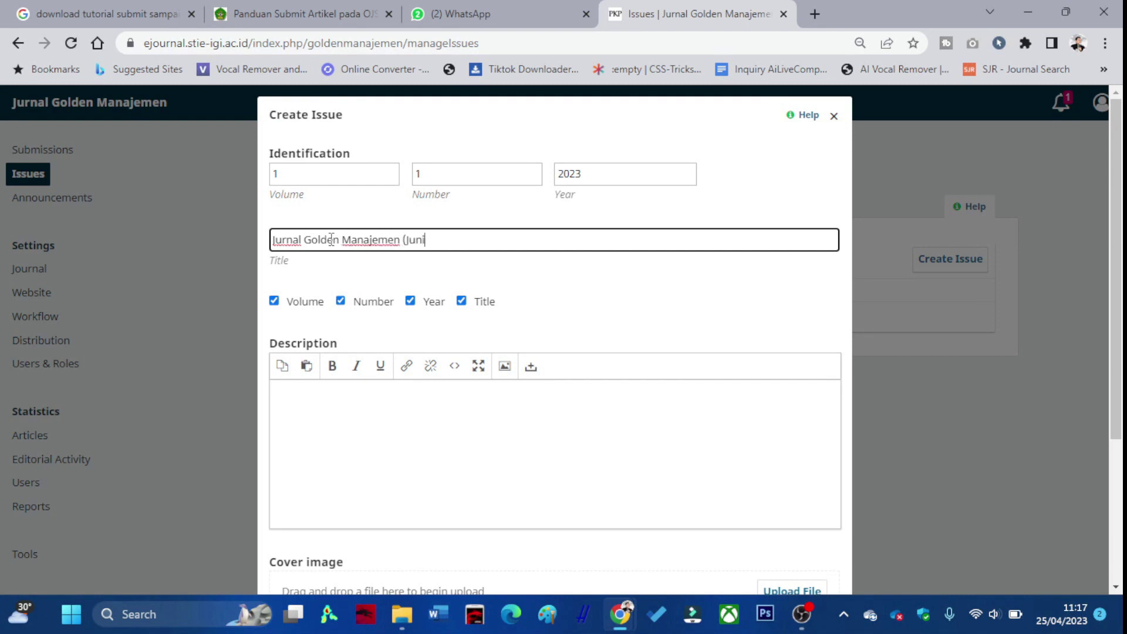
{"action": "scroll", "coordinate": [382, 388], "scroll_direction": "down", "scroll_amount": 4}
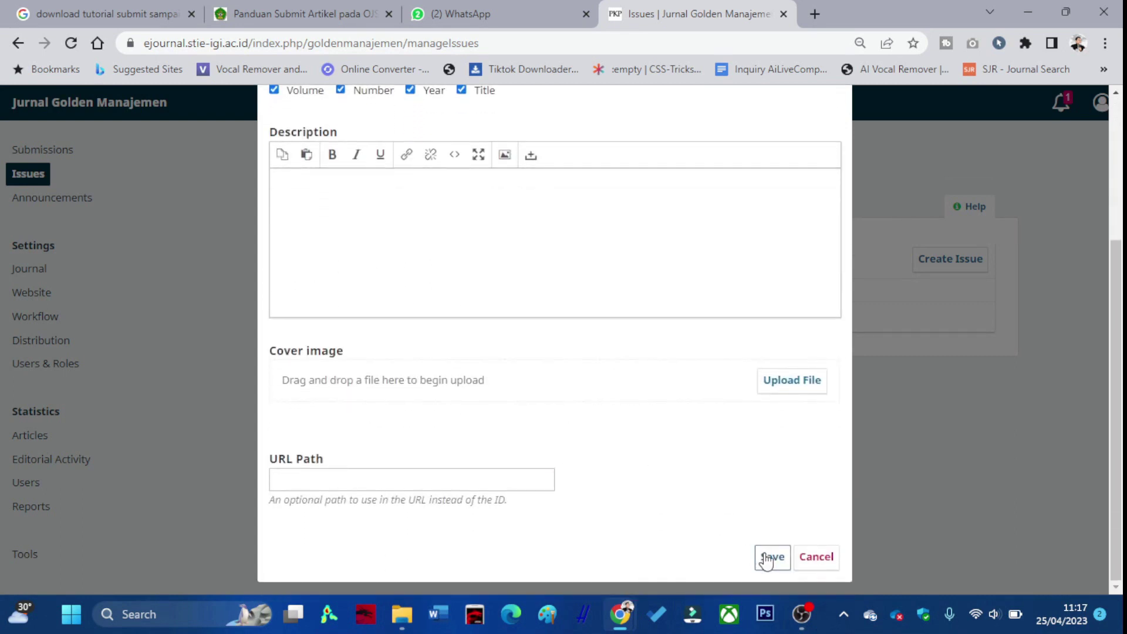
{"action": "left_click", "coordinate": [772, 556]}
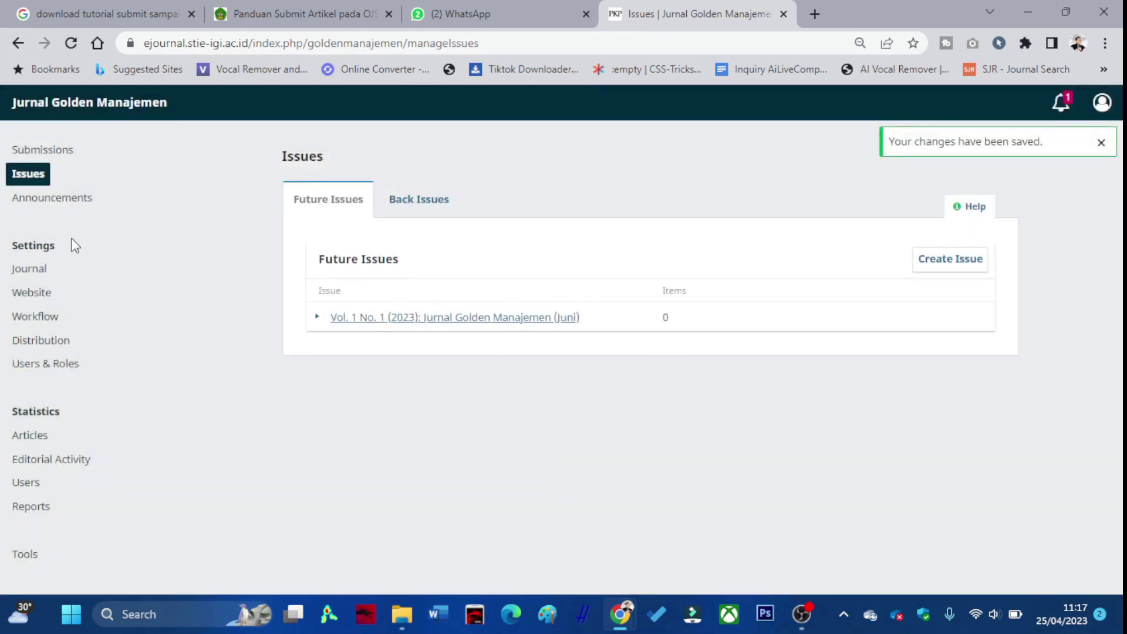
Open the article's publication details from Submissions and save its title and abstract.
{"action": "left_click", "coordinate": [56, 154]}
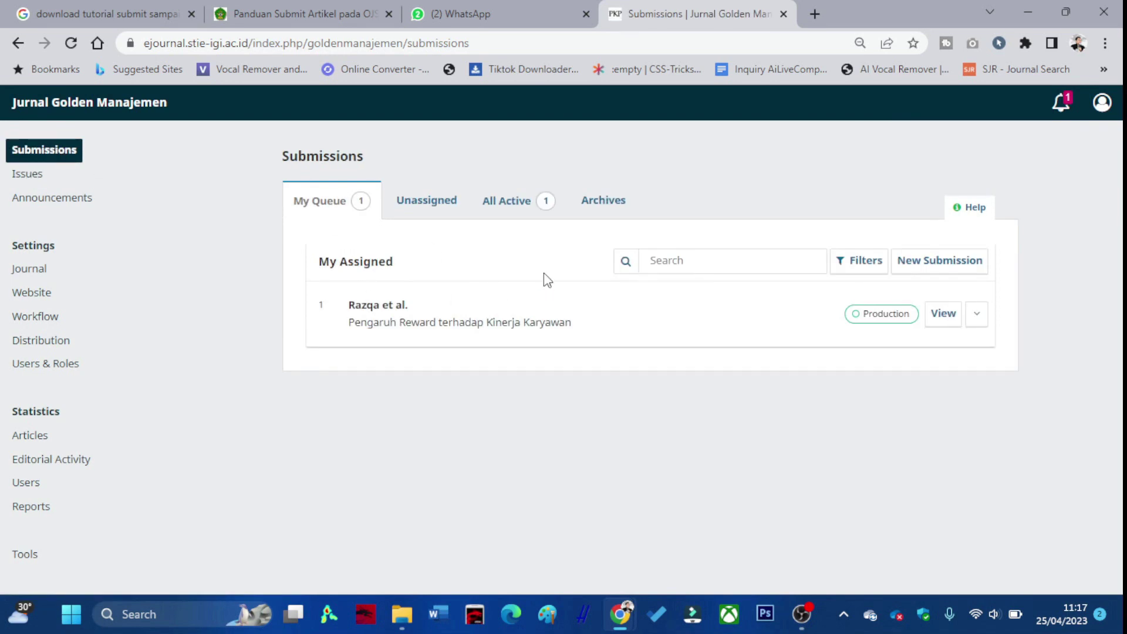
{"action": "left_click", "coordinate": [940, 322]}
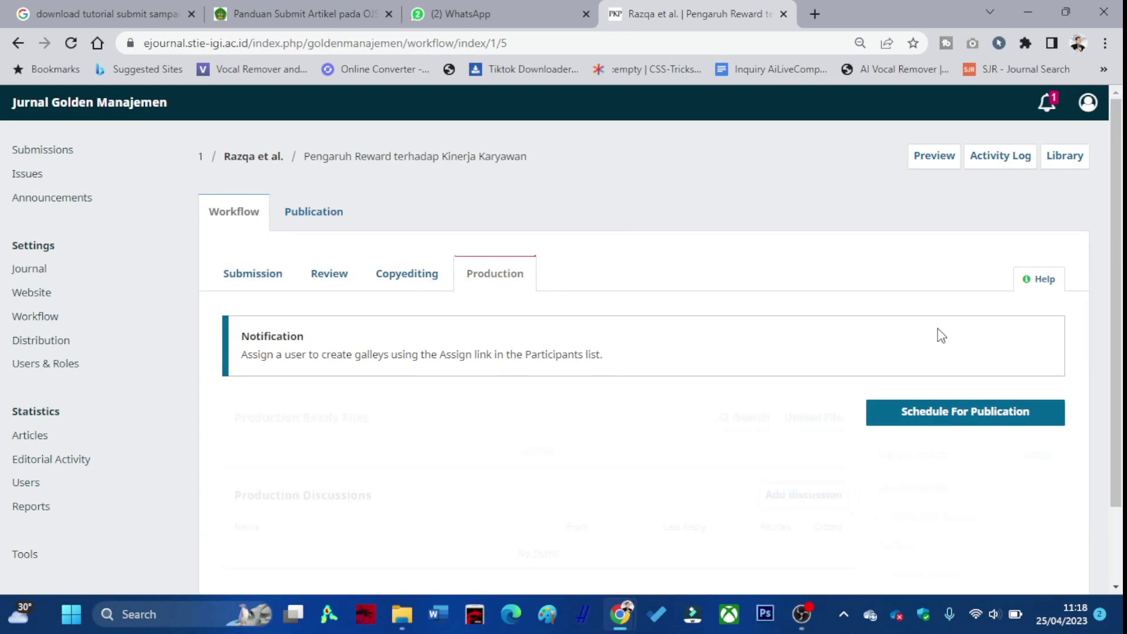
{"action": "scroll", "coordinate": [981, 458], "scroll_direction": "down", "scroll_amount": 2}
{"action": "left_click", "coordinate": [960, 332]}
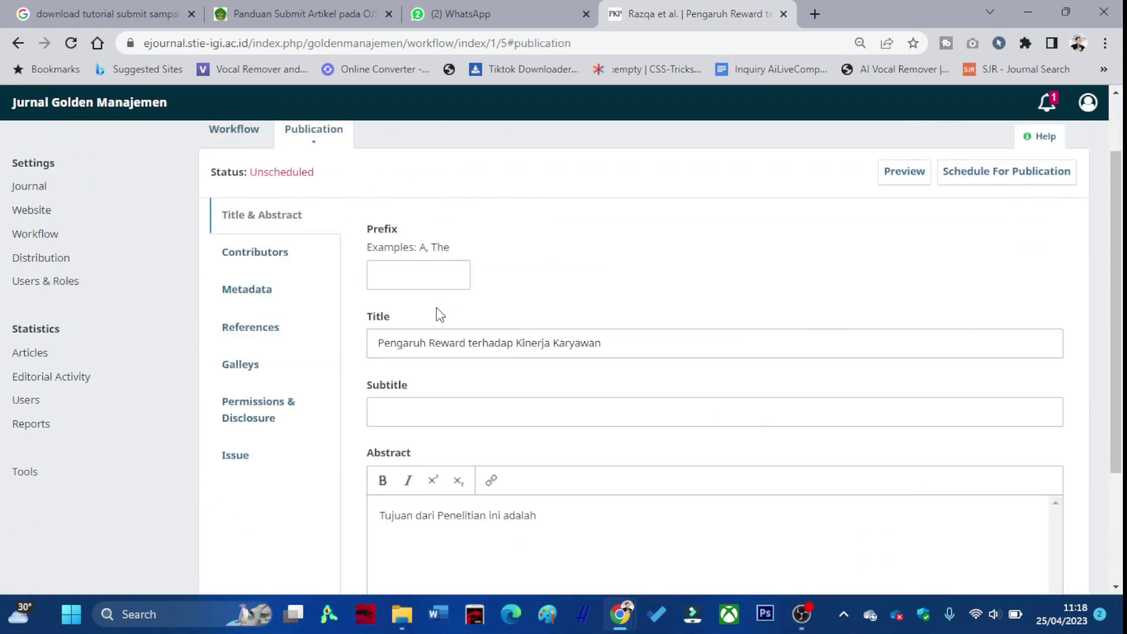
{"action": "scroll", "coordinate": [503, 427], "scroll_direction": "down", "scroll_amount": 3}
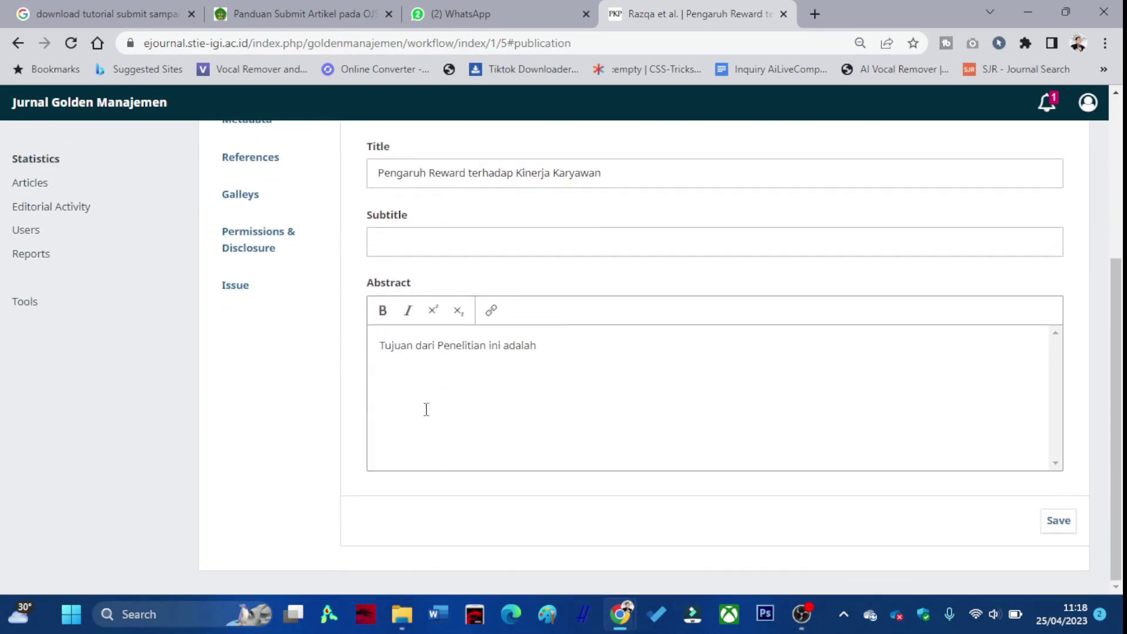
{"action": "left_click", "coordinate": [1058, 521]}
Look through the contributors, metadata and references, ending on the empty galleys list.
{"action": "scroll", "coordinate": [353, 354], "scroll_direction": "up", "scroll_amount": 3}
{"action": "left_click", "coordinate": [260, 251]}
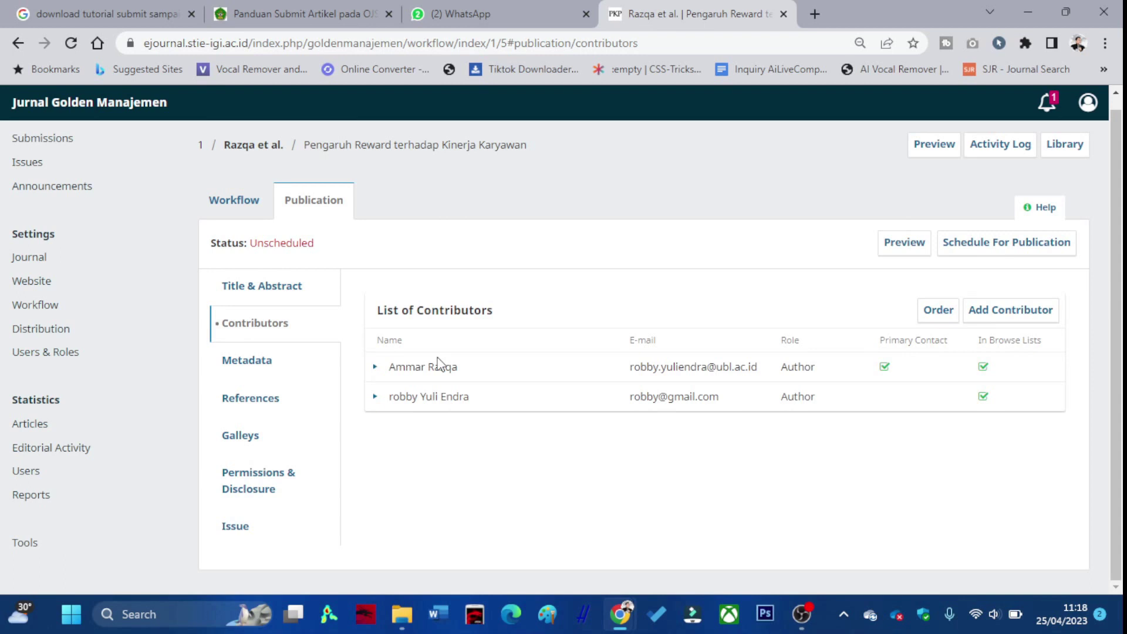
{"action": "left_click", "coordinate": [249, 360]}
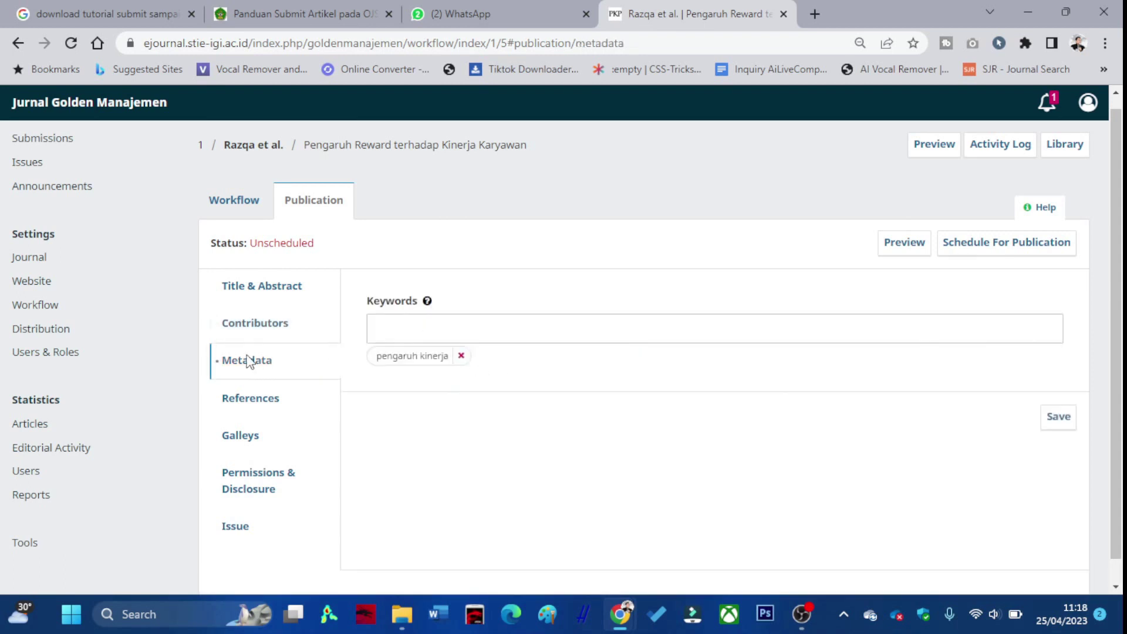
{"action": "left_click", "coordinate": [270, 398]}
{"action": "left_click", "coordinate": [267, 437]}
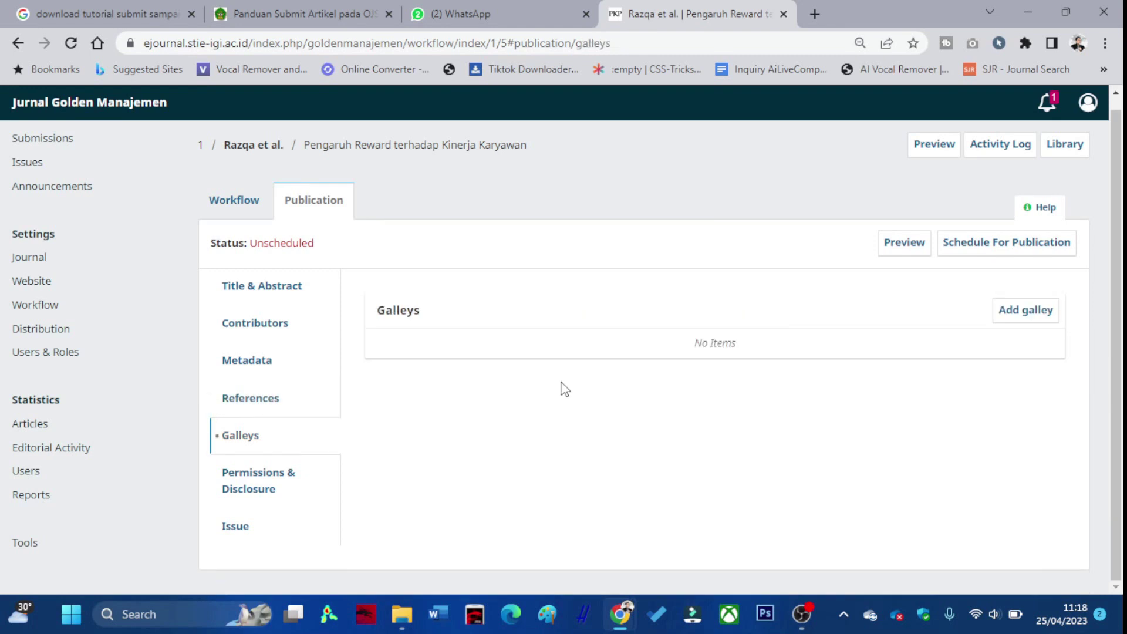
Add a galley labelled 'PDF' to the article and switch over to the Word copy.
{"action": "left_click", "coordinate": [1024, 310]}
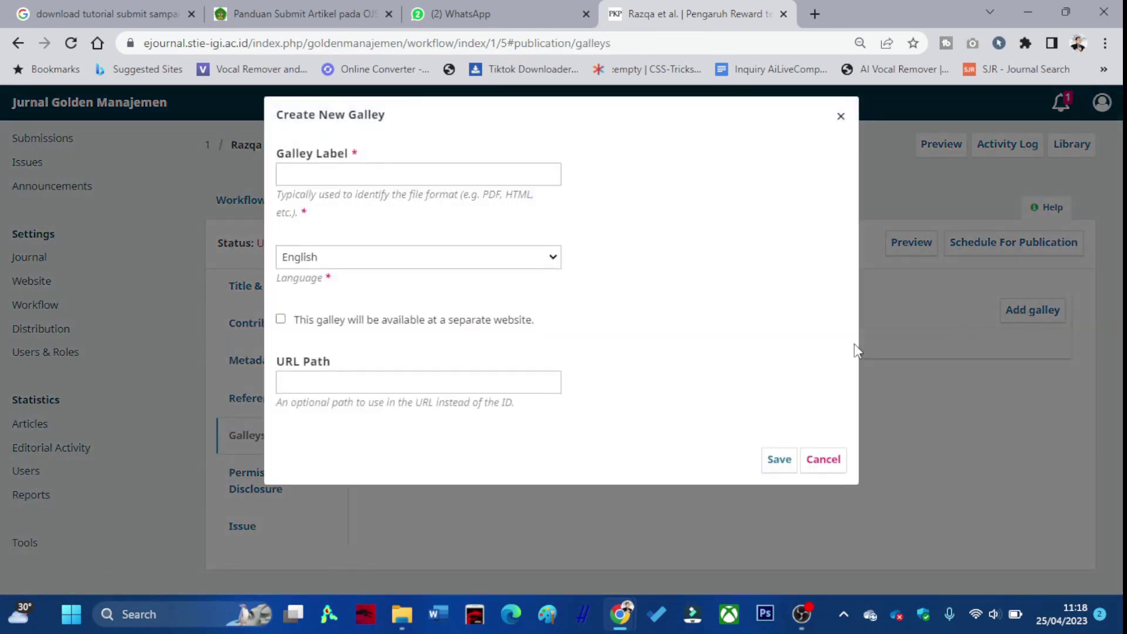
{"action": "left_click", "coordinate": [374, 175]}
{"action": "type", "text": "PDF"}
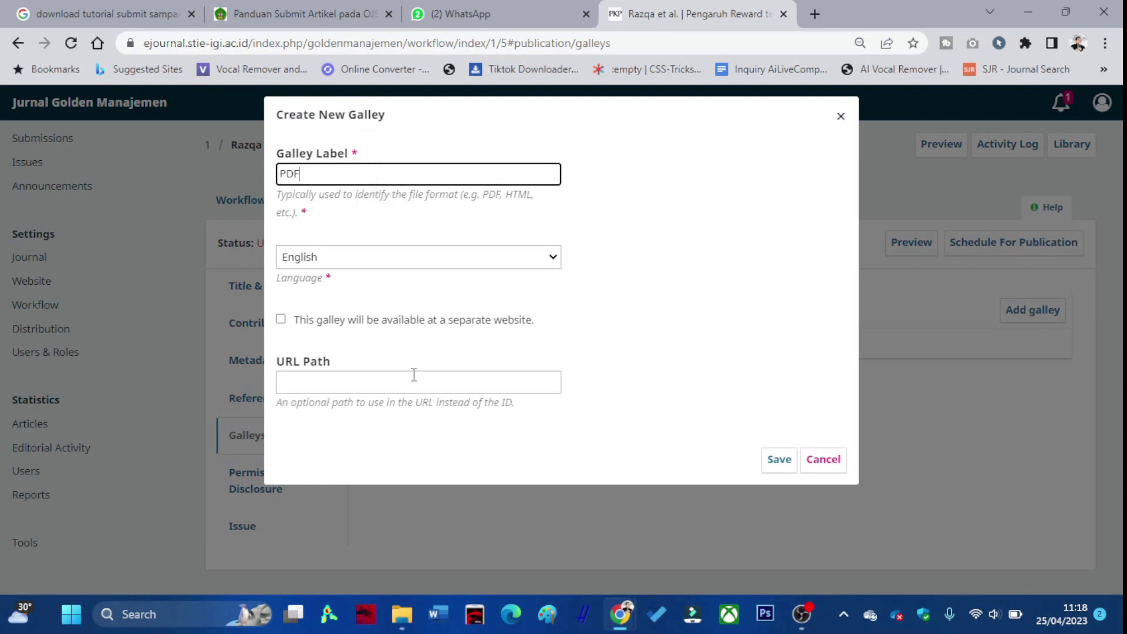
{"action": "left_click", "coordinate": [770, 459]}
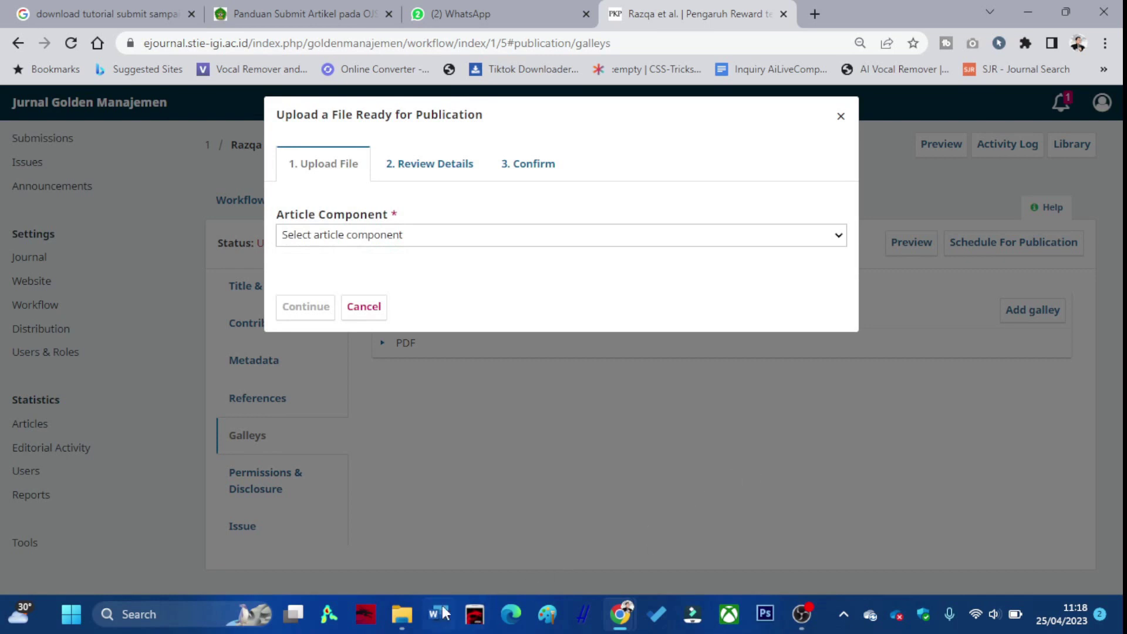
{"action": "left_click", "coordinate": [401, 623]}
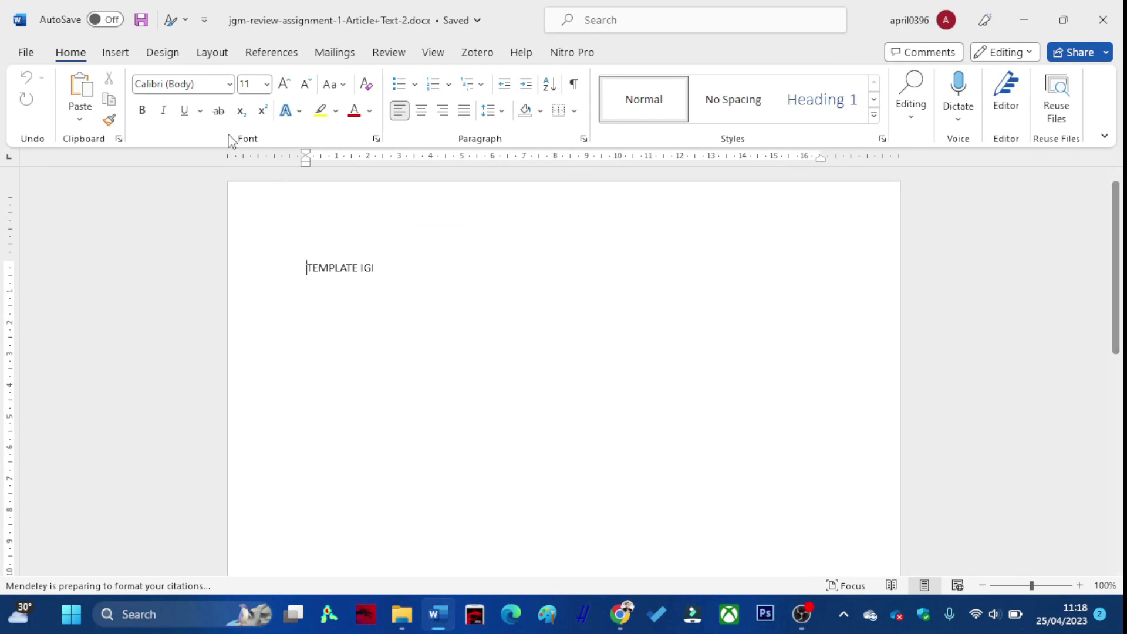
Export the Word article as a PDF into Downloads.
{"action": "left_click", "coordinate": [23, 54]}
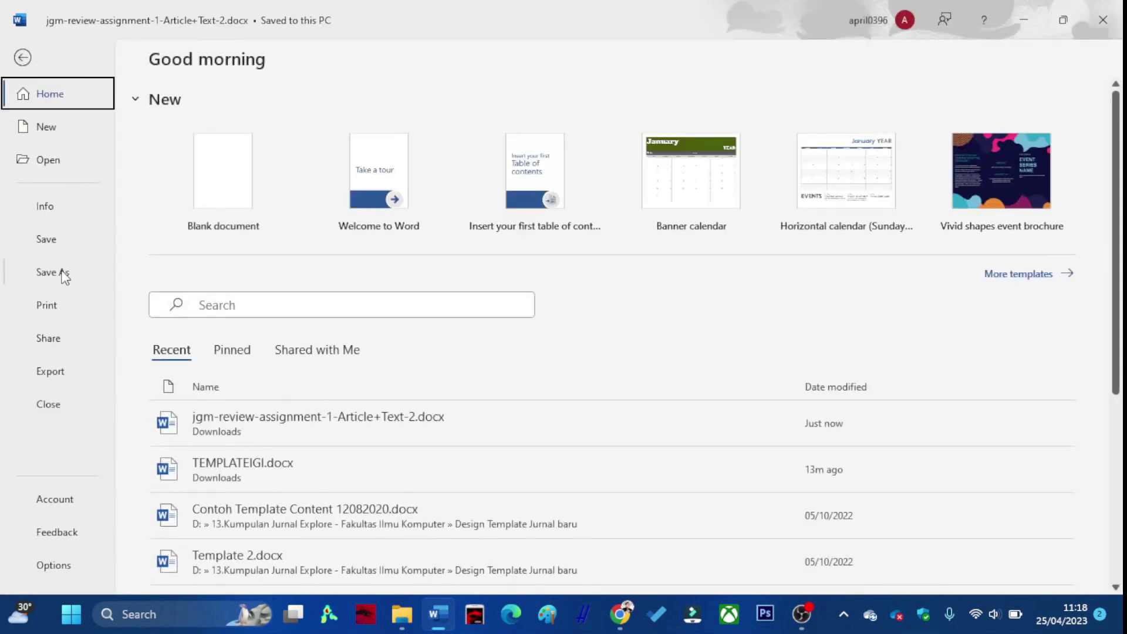
{"action": "left_click", "coordinate": [64, 273]}
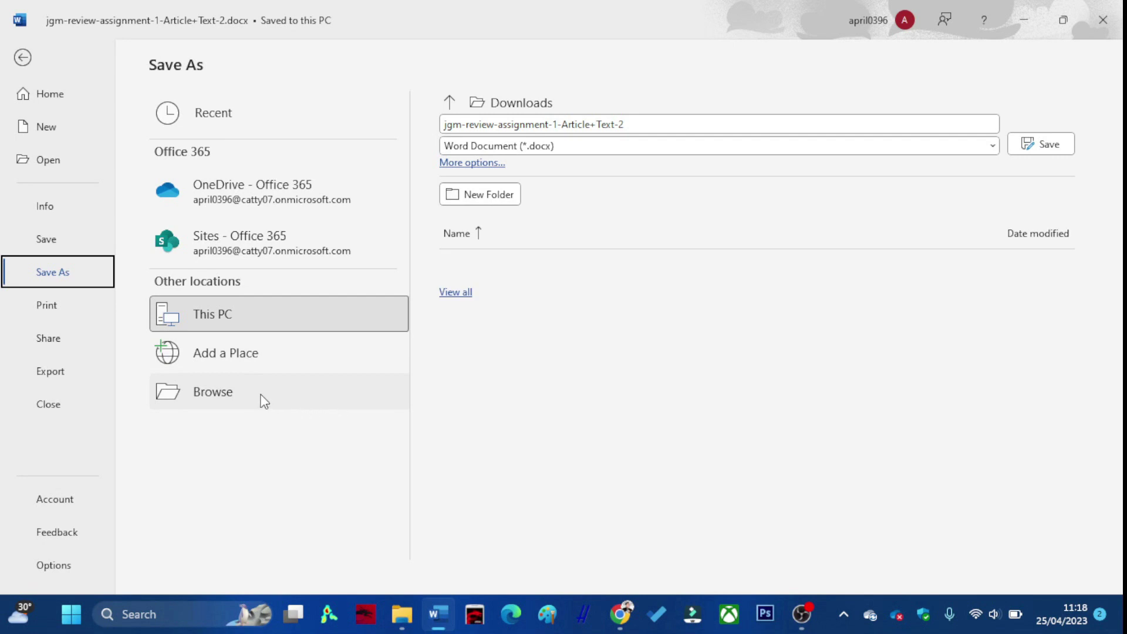
{"action": "left_click", "coordinate": [260, 394]}
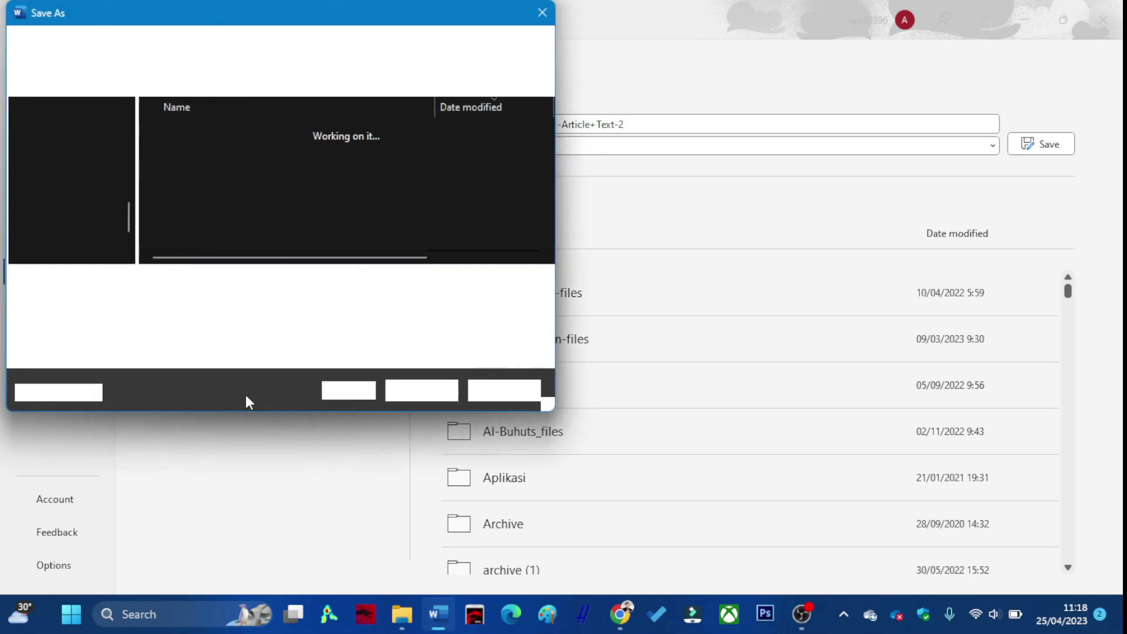
{"action": "left_click", "coordinate": [234, 303]}
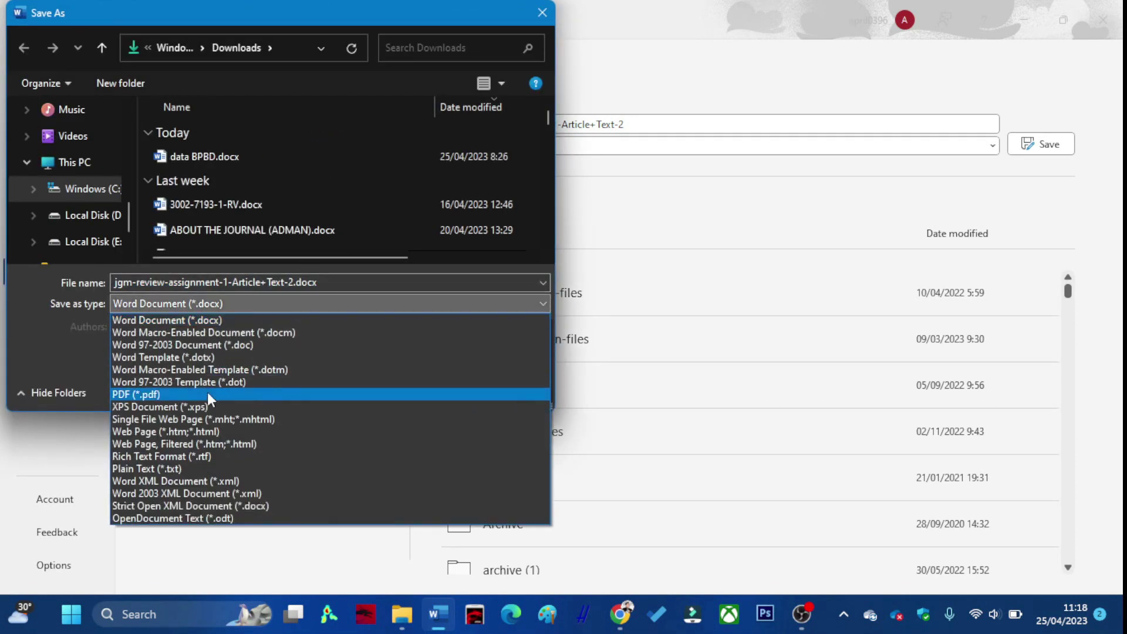
{"action": "left_click", "coordinate": [207, 394]}
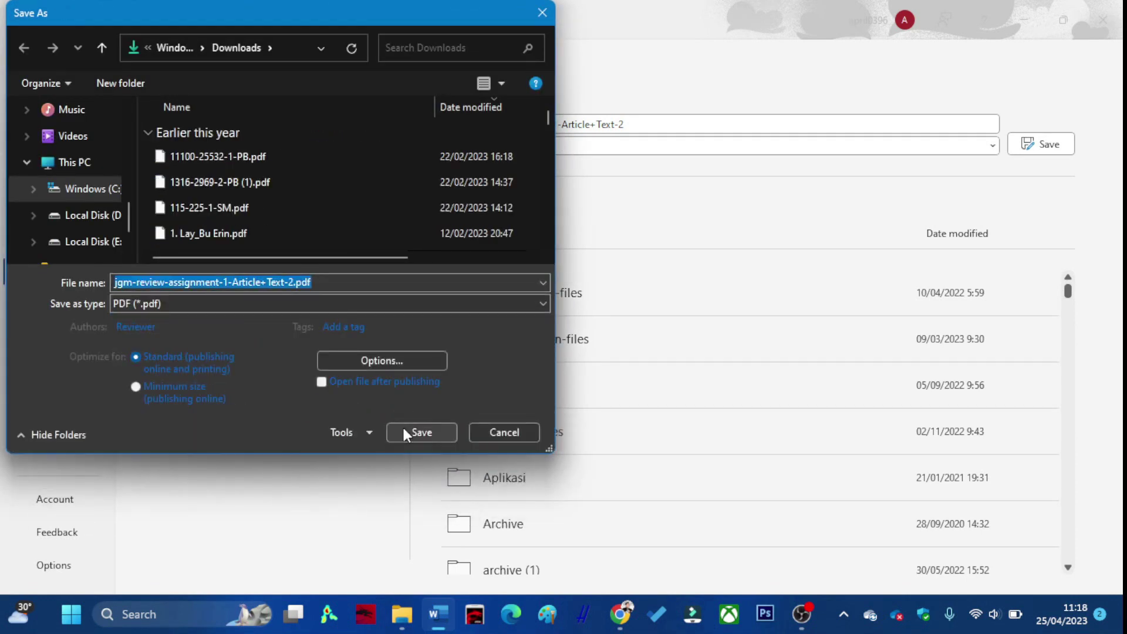
{"action": "left_click", "coordinate": [403, 427]}
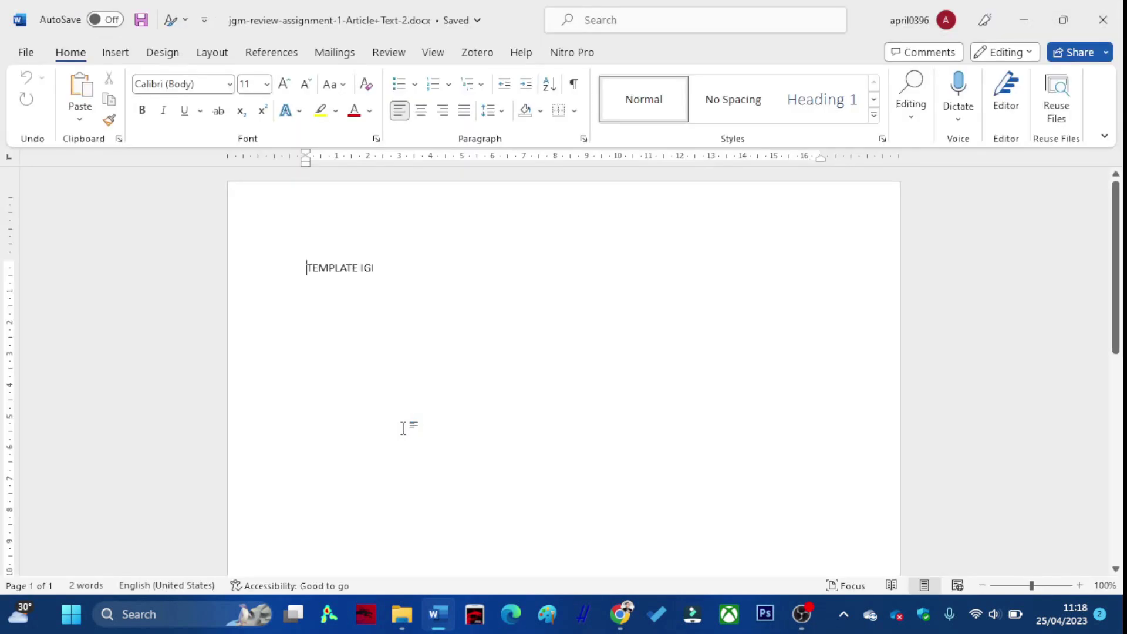
Close Word and return to the galley upload dialog in the browser.
{"action": "left_click", "coordinate": [1103, 20]}
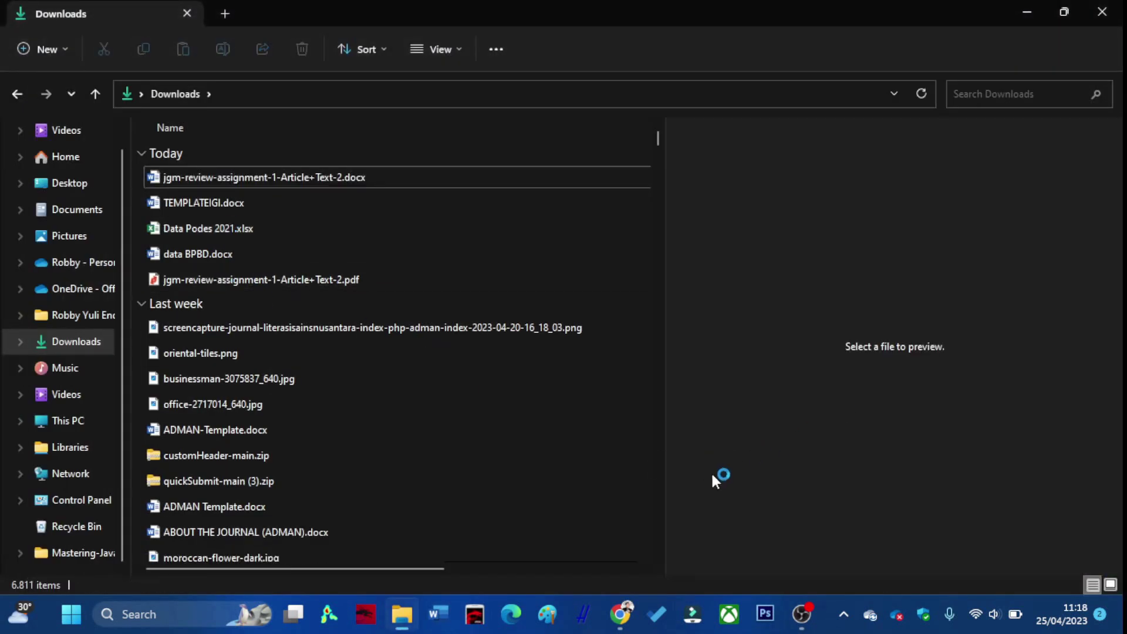
{"action": "mouse_move", "coordinate": [628, 620]}
{"action": "left_click", "coordinate": [576, 554]}
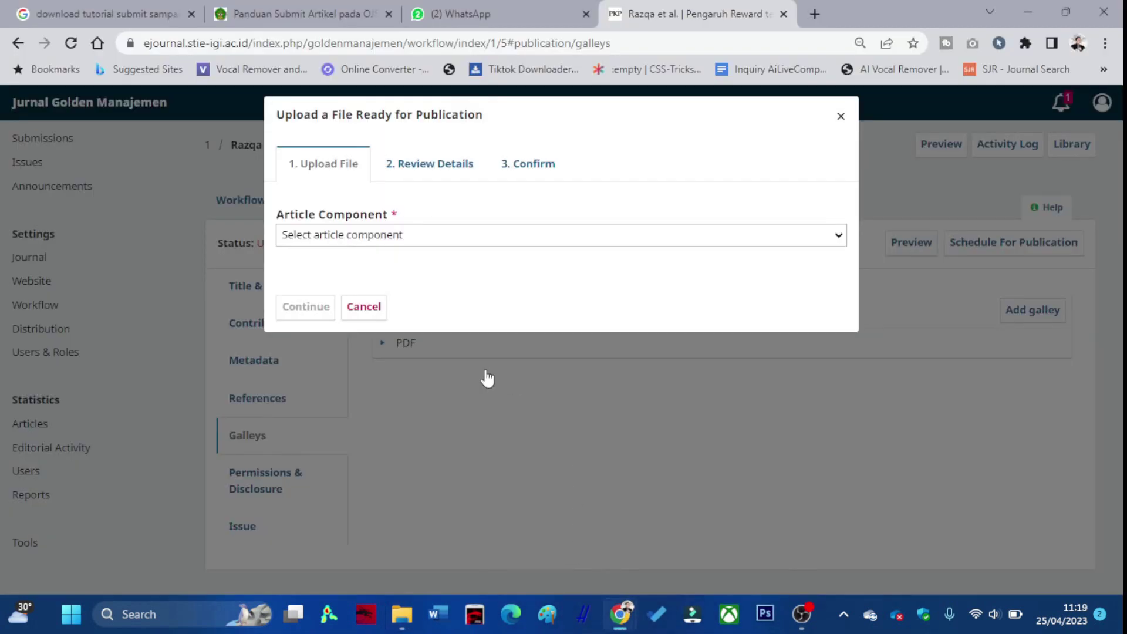
{"action": "left_click", "coordinate": [421, 234]}
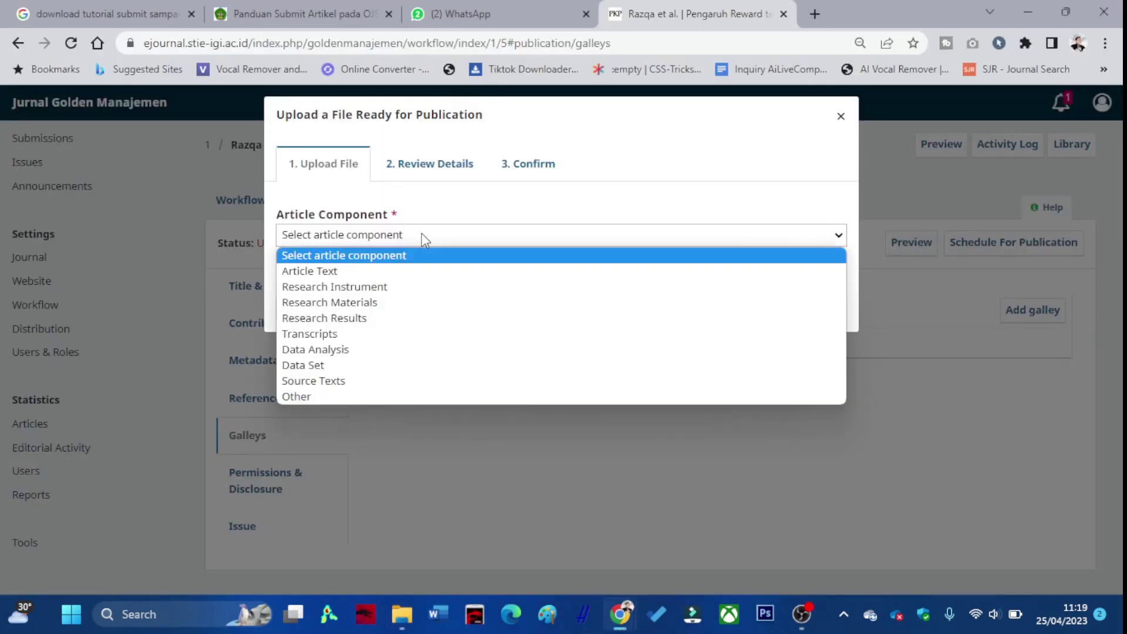
Upload jgm-review-assignment-1-Article+Text-2.pdf from Downloads as the PDF galley's Article Text file.
{"action": "left_click", "coordinate": [385, 270]}
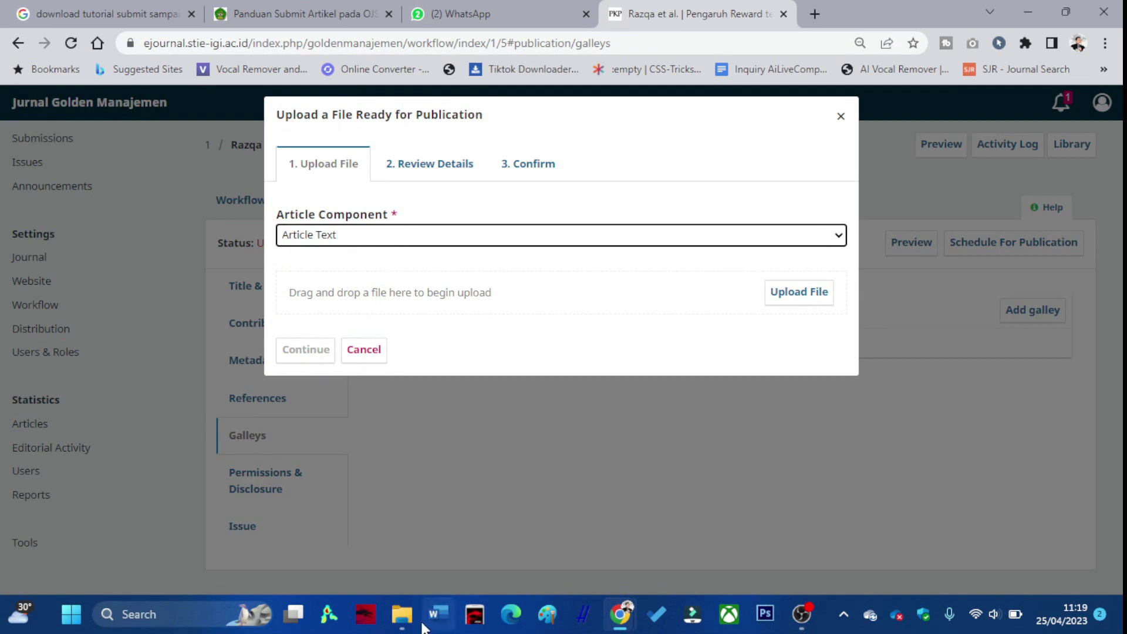
{"action": "left_click", "coordinate": [404, 615]}
{"action": "left_click", "coordinate": [269, 280]}
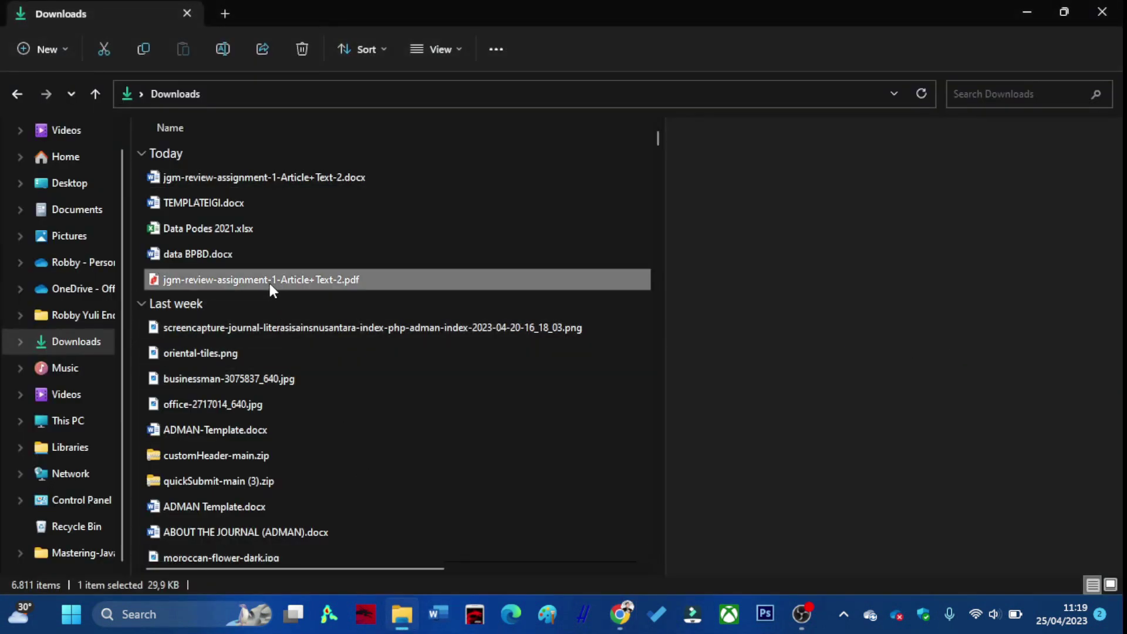
{"action": "left_click_drag", "start_coordinate": [250, 283], "coordinate": [581, 299]}
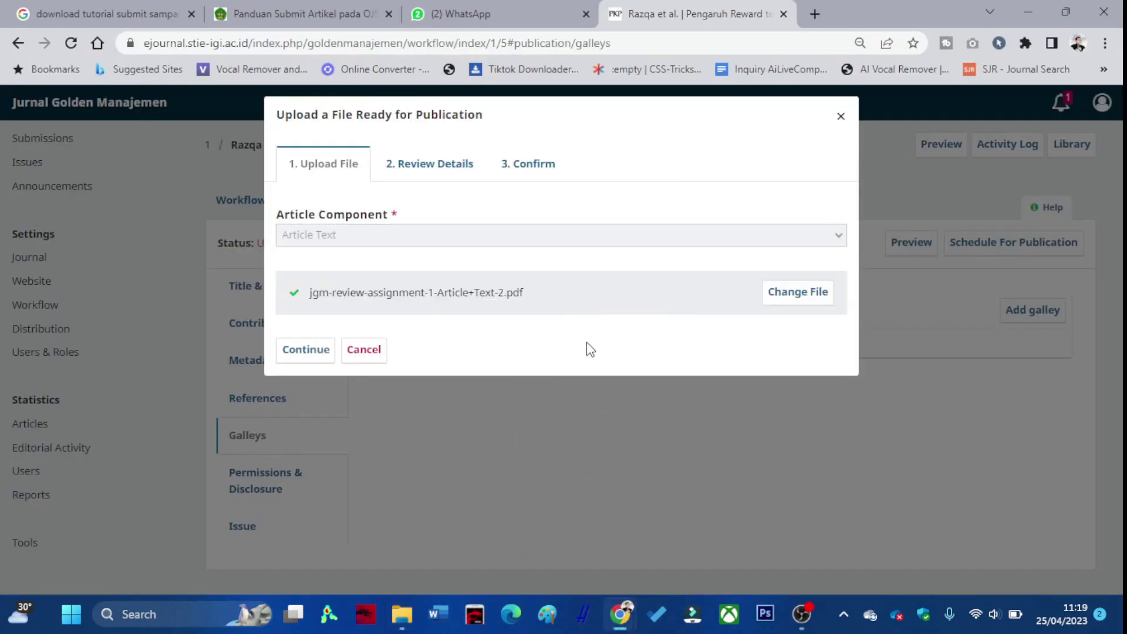
{"action": "left_click", "coordinate": [308, 352]}
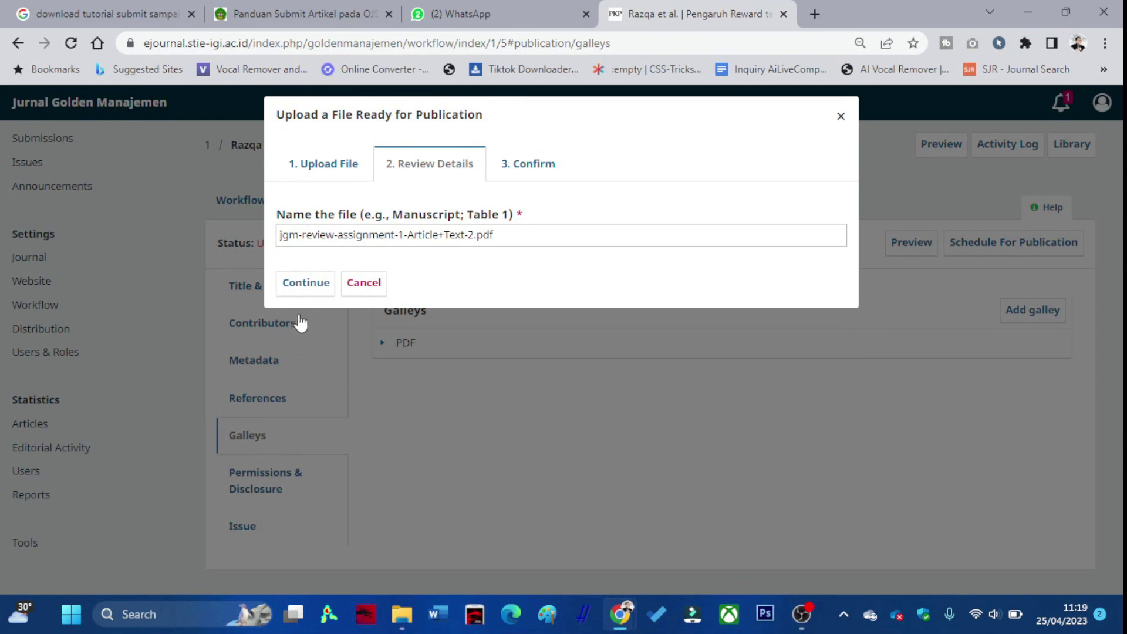
{"action": "left_click", "coordinate": [303, 290]}
{"action": "left_click", "coordinate": [311, 342]}
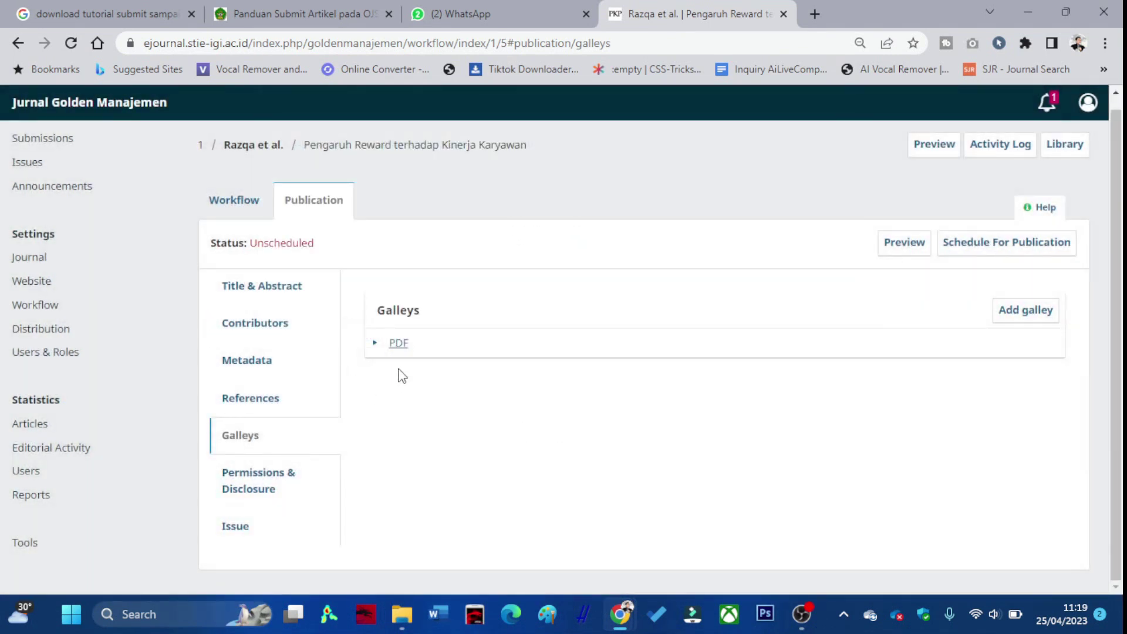
{"action": "left_click", "coordinate": [276, 472]}
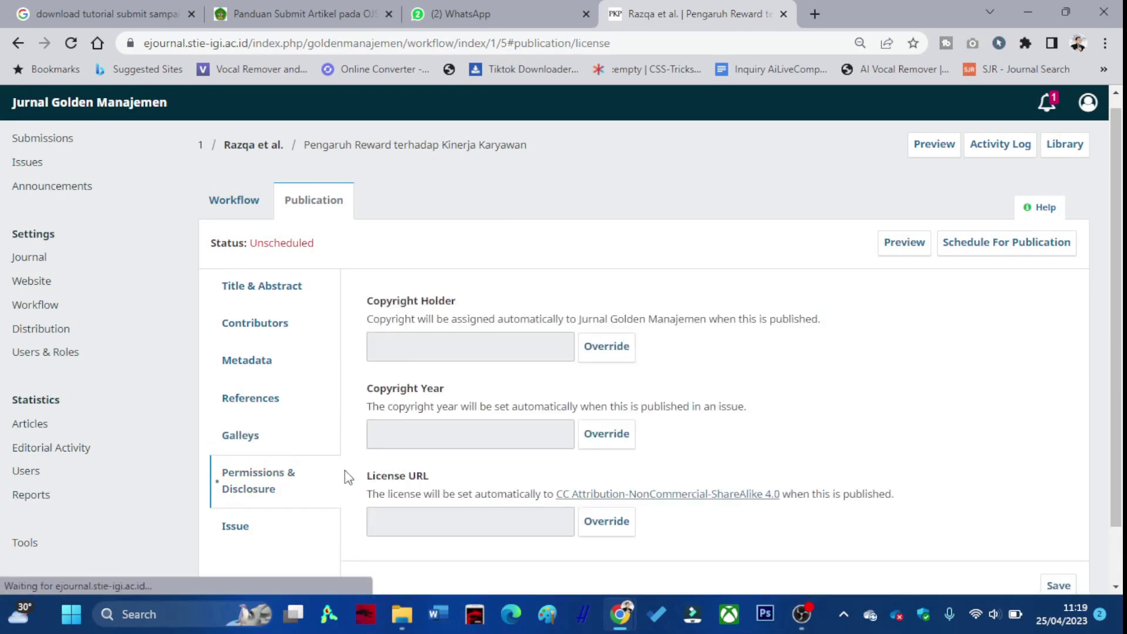
Assign the article to the Vol. 1 No. 1 (2023) issue, keeping the Articles section.
{"action": "scroll", "coordinate": [566, 355], "scroll_direction": "down", "scroll_amount": 1}
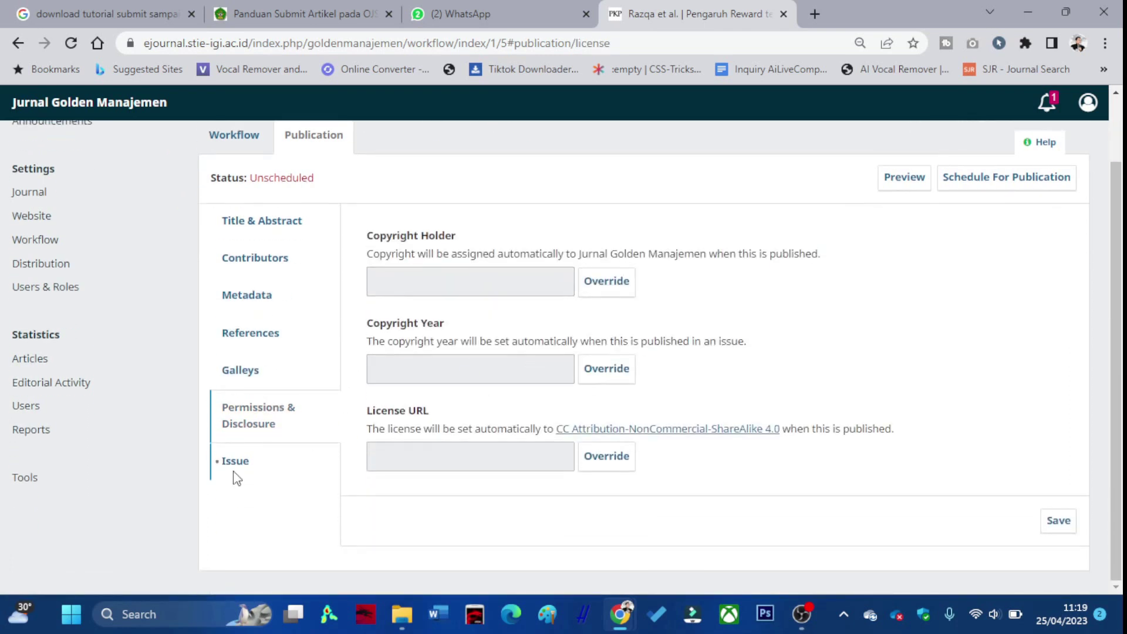
{"action": "left_click", "coordinate": [235, 469]}
{"action": "left_click", "coordinate": [533, 326]}
{"action": "left_click", "coordinate": [534, 328]}
{"action": "left_click", "coordinate": [685, 274]}
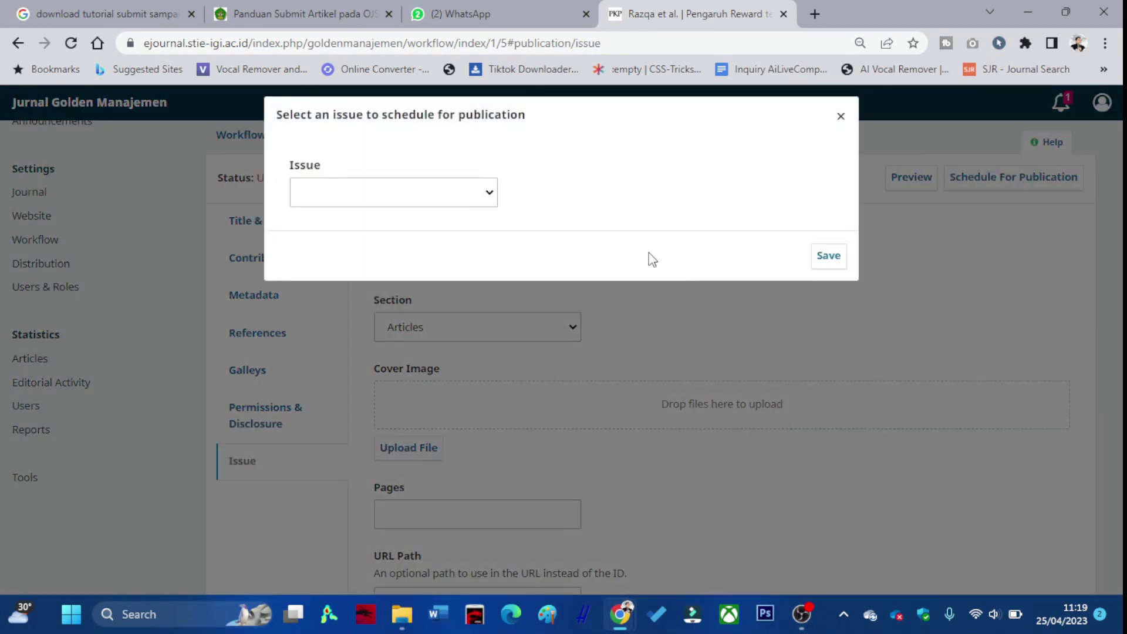
{"action": "left_click", "coordinate": [478, 194]}
{"action": "left_click", "coordinate": [424, 244]}
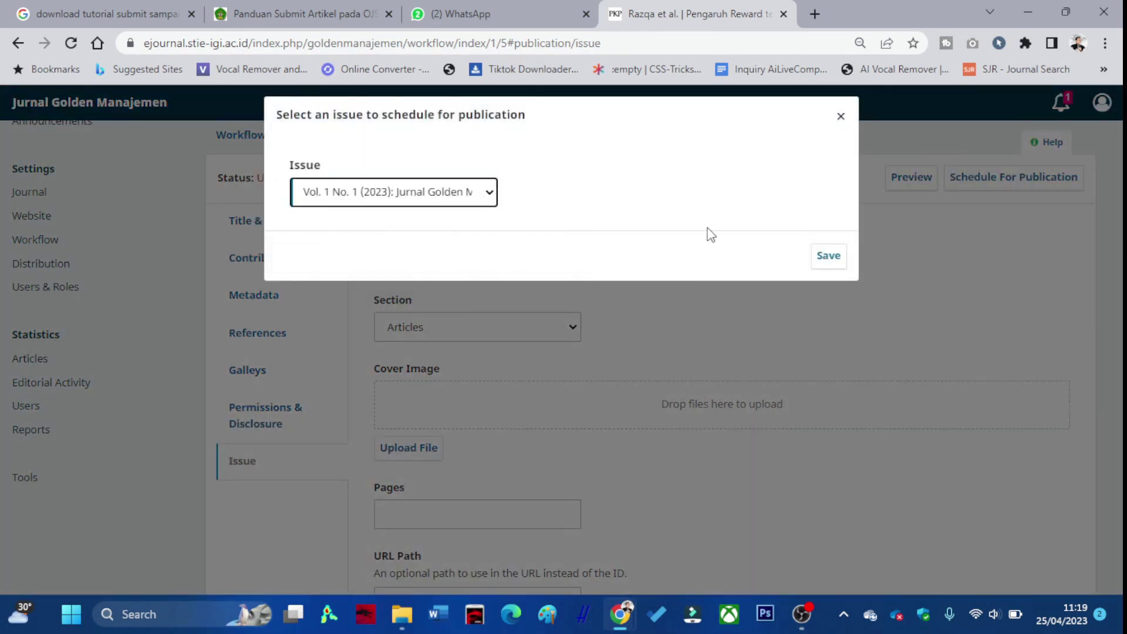
{"action": "left_click", "coordinate": [815, 260]}
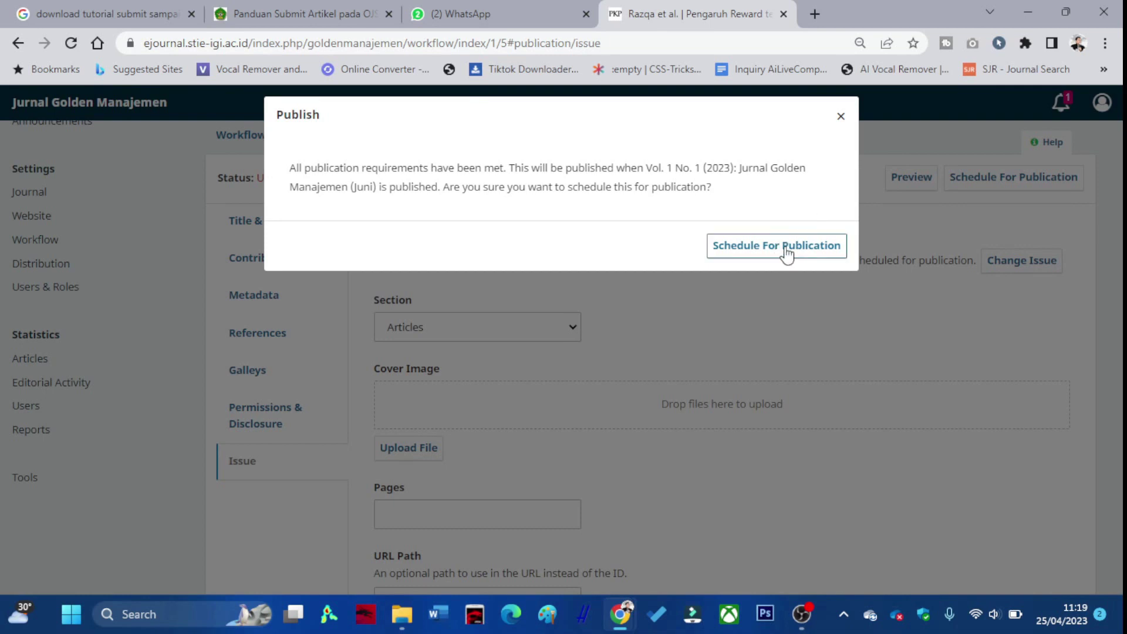
Confirm scheduling the article for publication.
{"action": "left_click", "coordinate": [787, 254]}
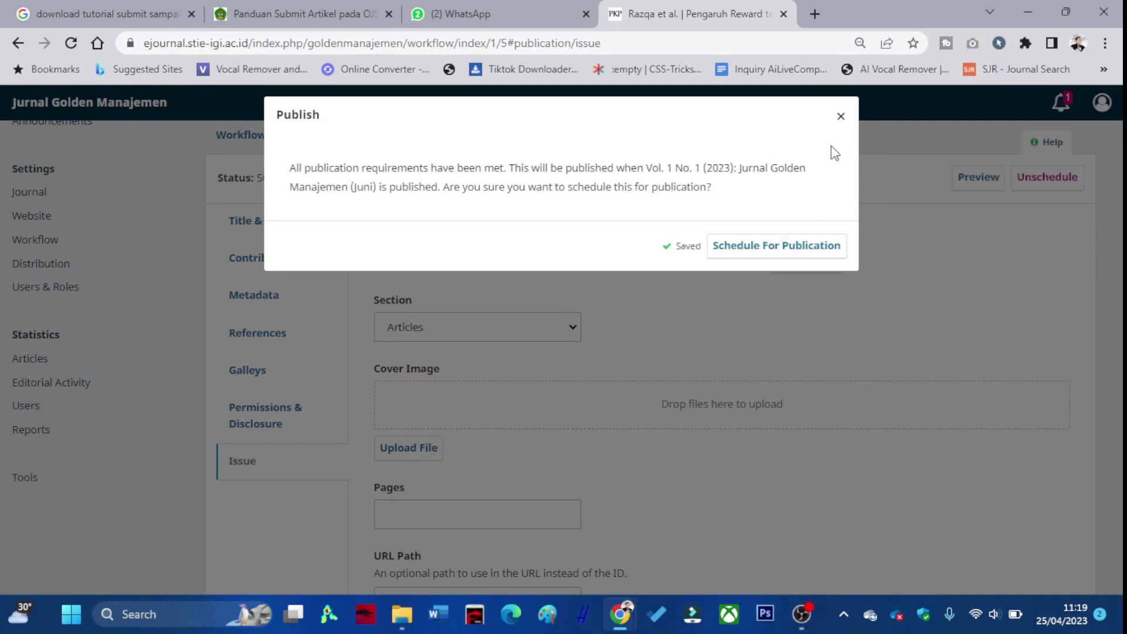
{"action": "left_click", "coordinate": [839, 117]}
{"action": "scroll", "coordinate": [667, 328], "scroll_direction": "down", "scroll_amount": 2}
Enter the article's page range in Pages.
{"action": "left_click", "coordinate": [540, 347]}
{"action": "type", "text": "1-10"}
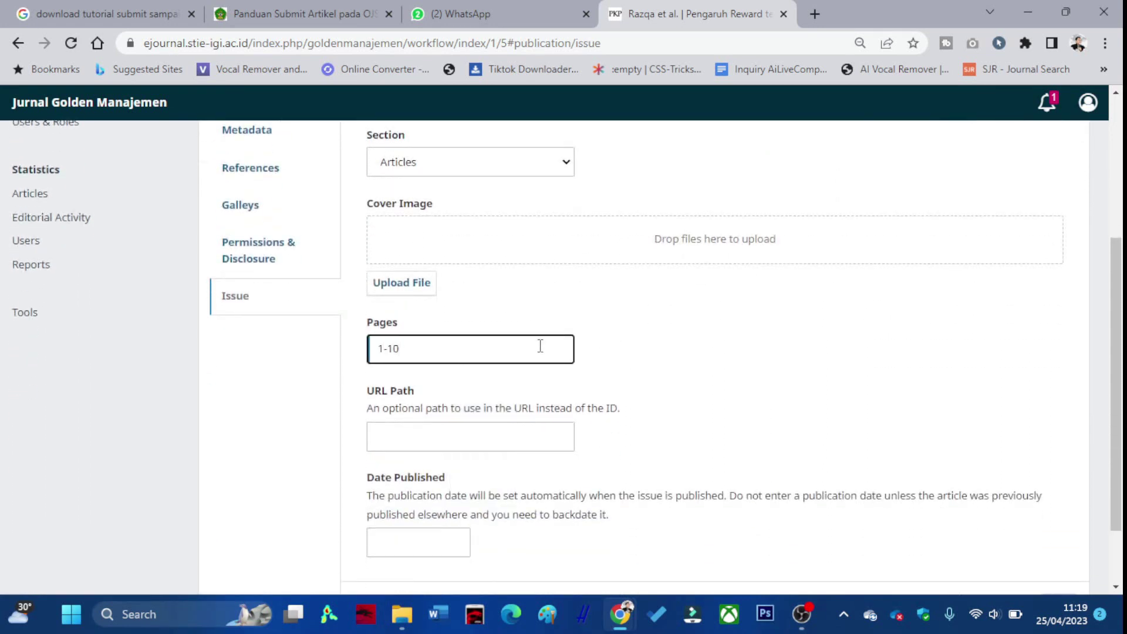
{"action": "scroll", "coordinate": [540, 347], "scroll_direction": "down", "scroll_amount": 2}
Set the publication date to 2023-04-25 and save the pages and date.
{"action": "left_click", "coordinate": [423, 460]}
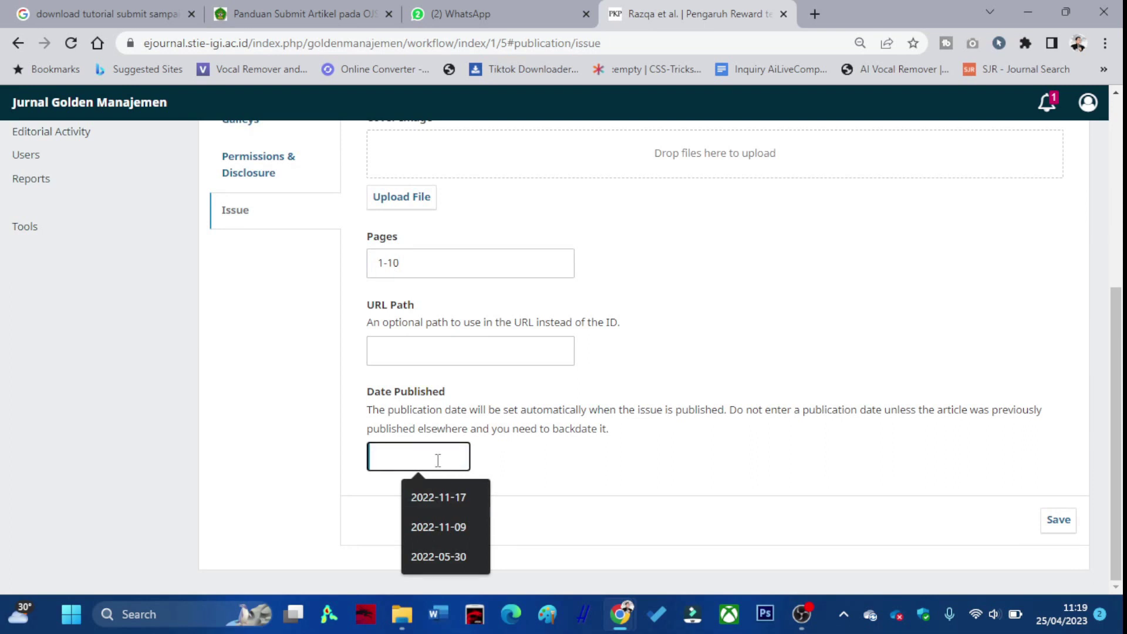
{"action": "left_click", "coordinate": [441, 494]}
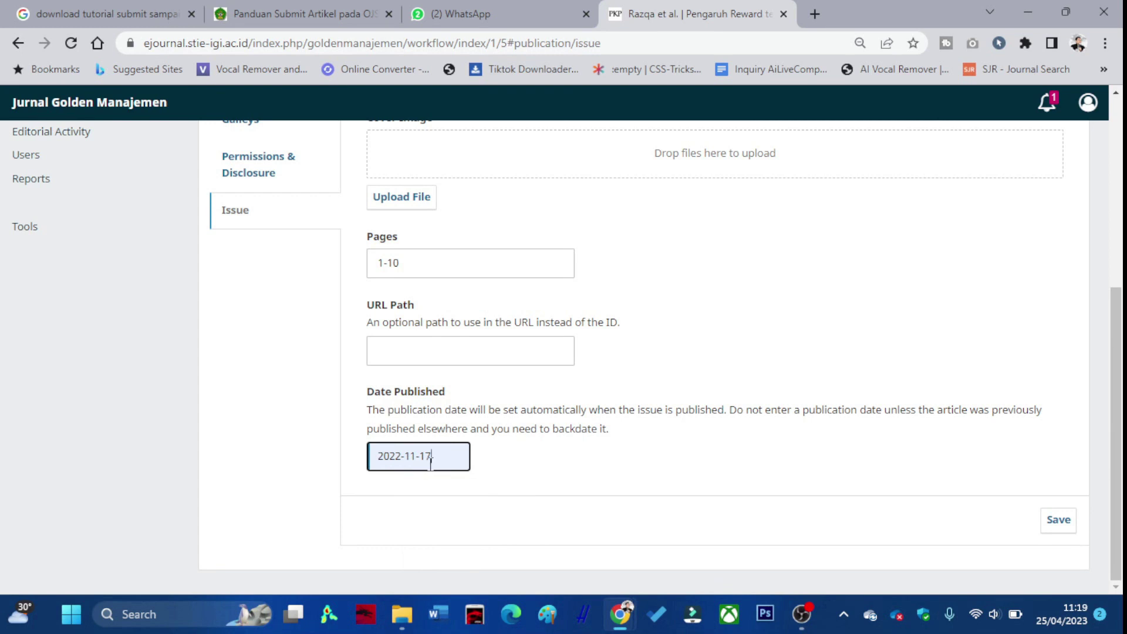
{"action": "left_click", "coordinate": [400, 455]}
{"action": "key", "text": "BackSpace"}
{"action": "type", "text": "3"}
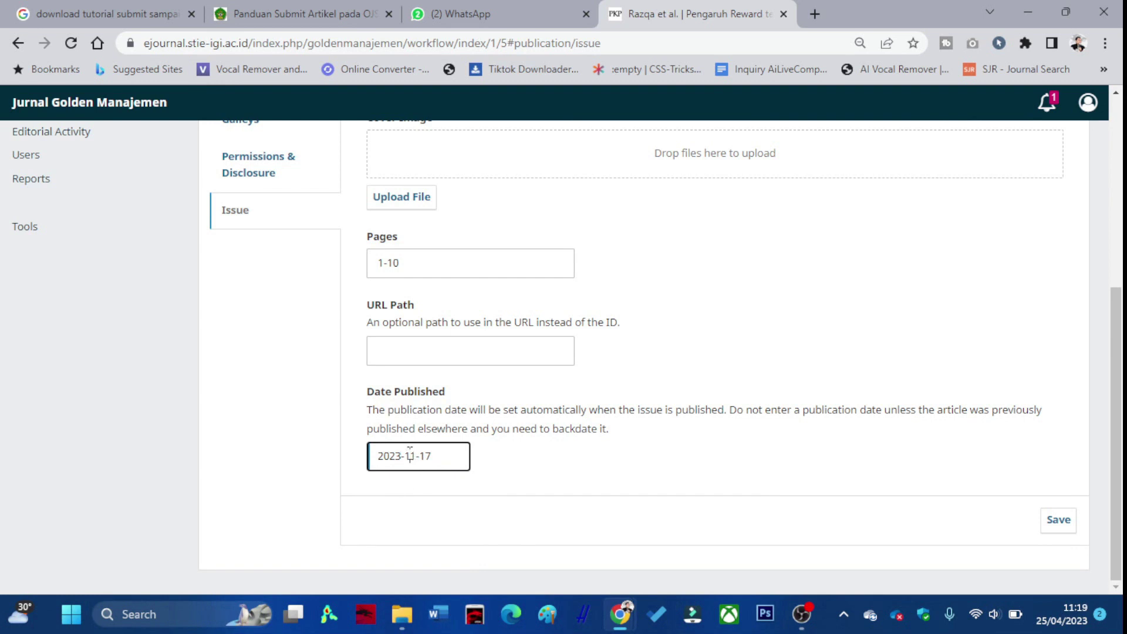
{"action": "left_click_drag", "start_coordinate": [416, 456], "coordinate": [405, 455]}
{"action": "type", "text": "05"}
{"action": "left_click_drag", "start_coordinate": [440, 455], "coordinate": [420, 456]}
{"action": "type", "text": "25"}
{"action": "key", "text": "Left"}
{"action": "key", "text": "Left"}
{"action": "key", "text": "Left"}
{"action": "key", "text": "BackSpace"}
{"action": "type", "text": "4"}
{"action": "left_click", "coordinate": [1050, 520]}
{"action": "scroll", "coordinate": [535, 486], "scroll_direction": "up", "scroll_amount": 4}
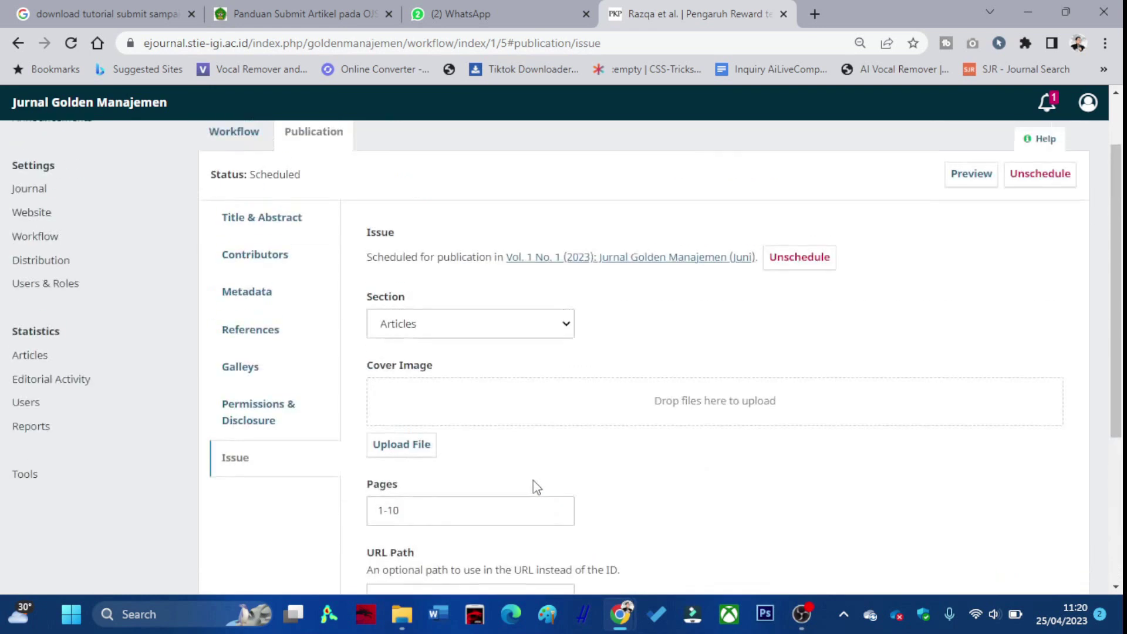
{"action": "scroll", "coordinate": [422, 485], "scroll_direction": "up", "scroll_amount": 2}
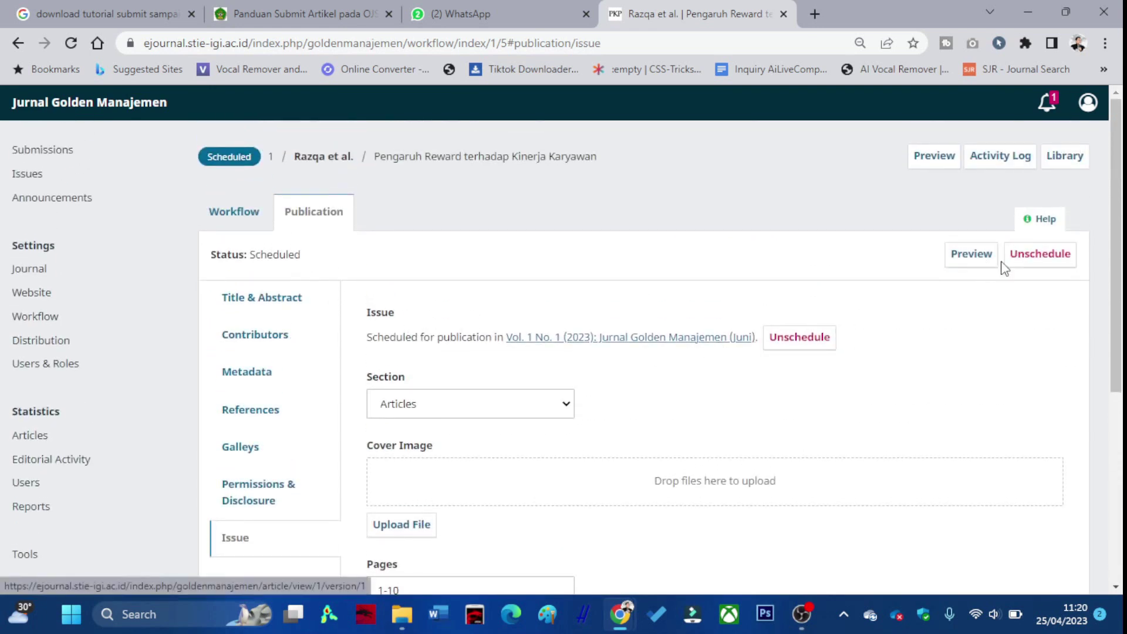
{"action": "left_click", "coordinate": [243, 225]}
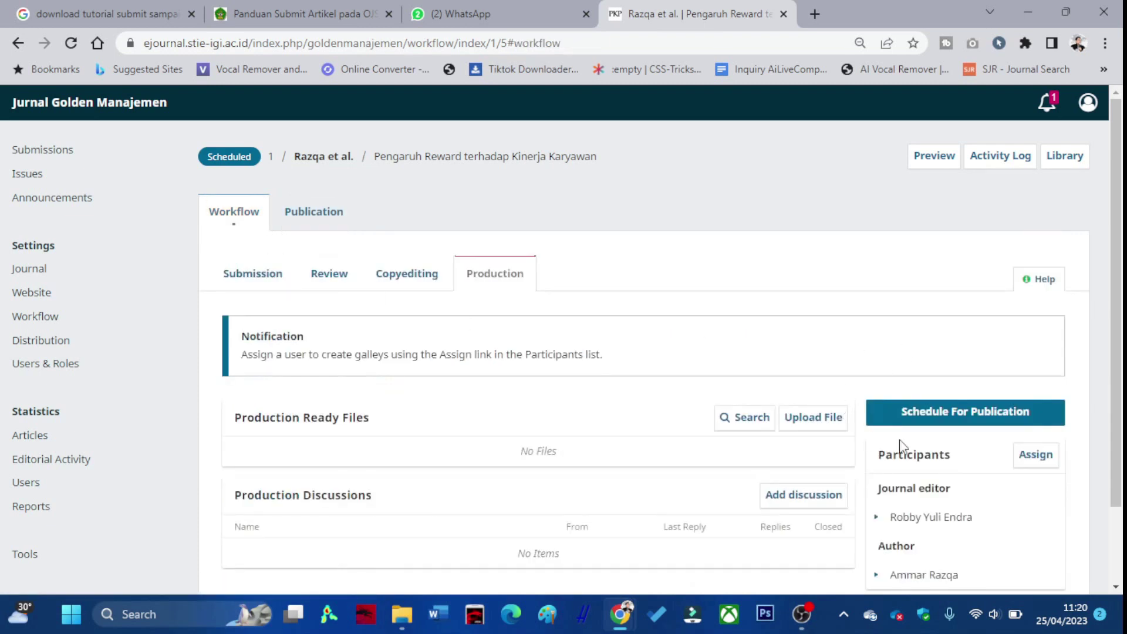
{"action": "left_click", "coordinate": [303, 209]}
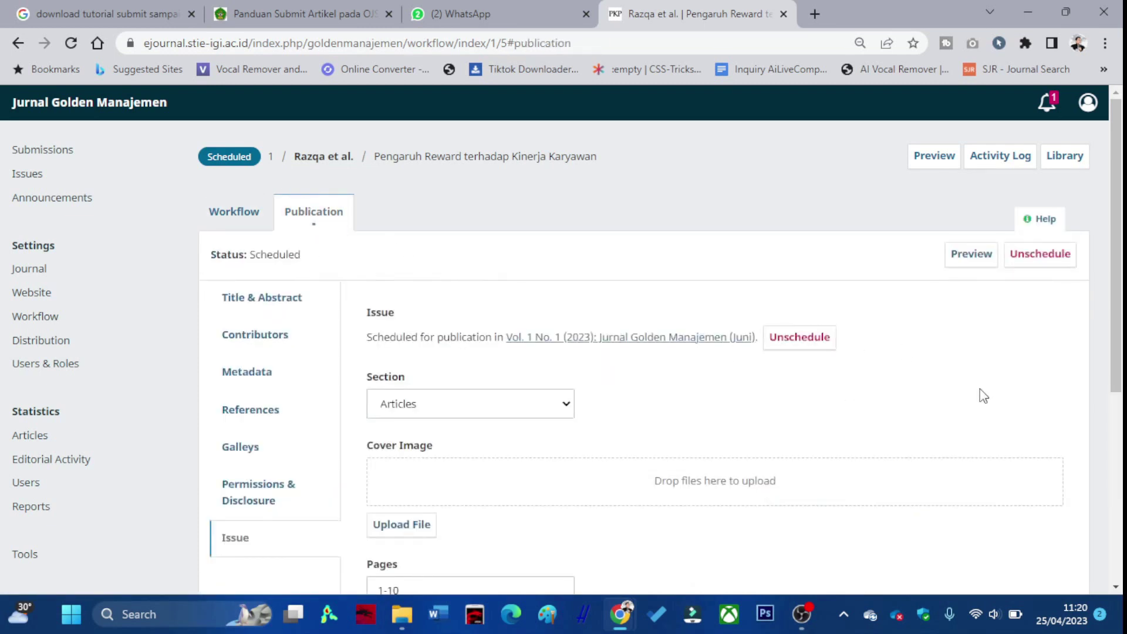
{"action": "left_click", "coordinate": [985, 266]}
{"action": "scroll", "coordinate": [647, 325], "scroll_direction": "down", "scroll_amount": 1}
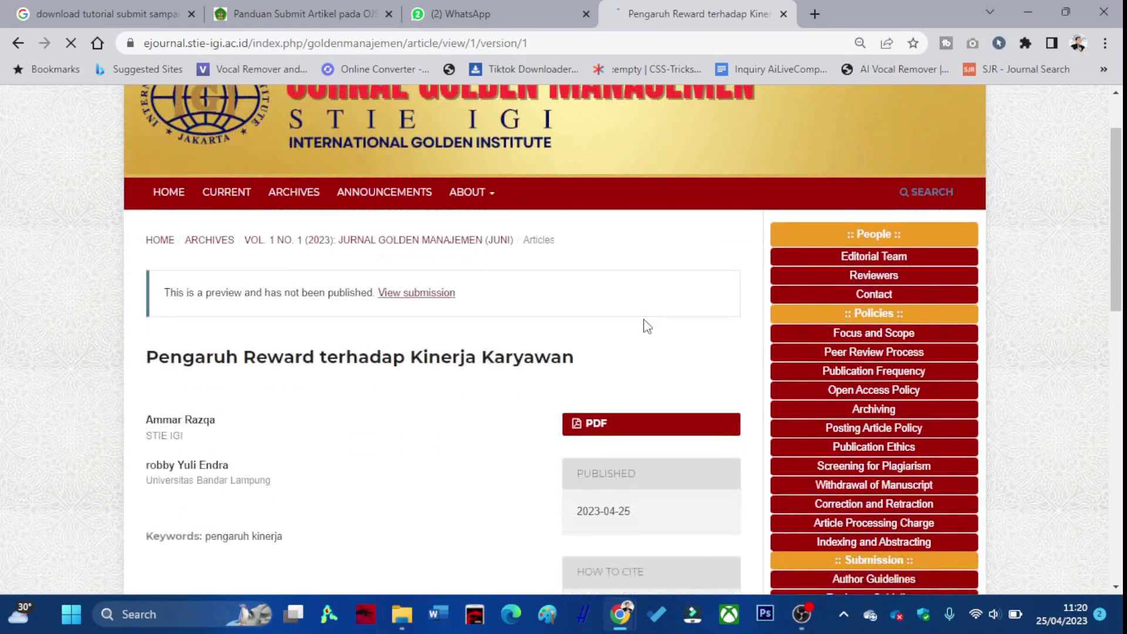
{"action": "scroll", "coordinate": [299, 352], "scroll_direction": "down", "scroll_amount": 10}
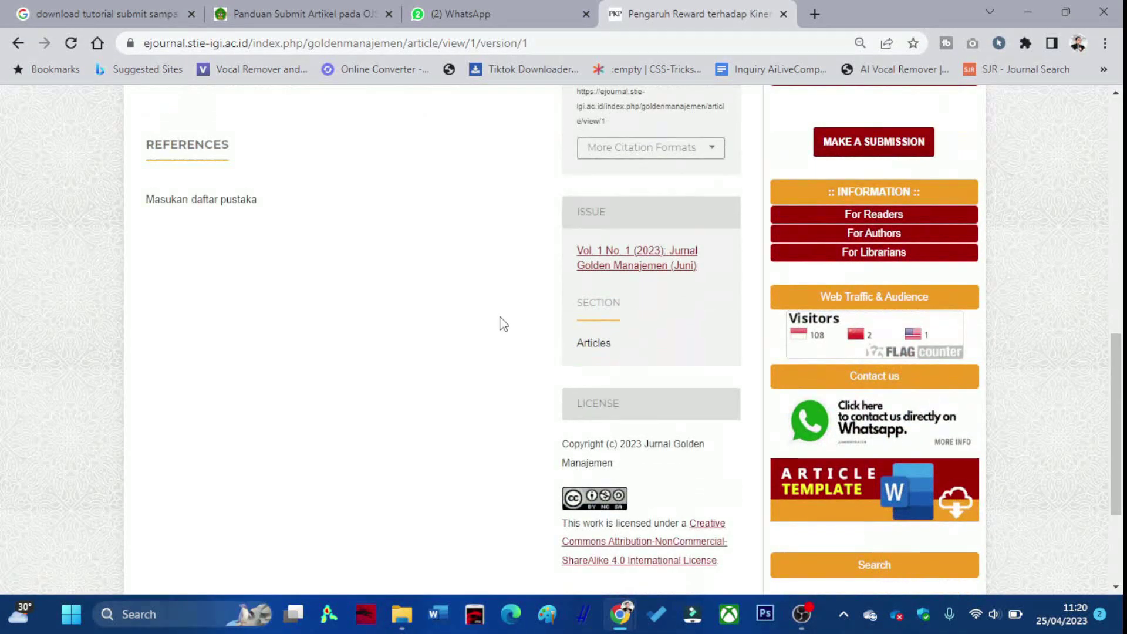
{"action": "scroll", "coordinate": [627, 321], "scroll_direction": "up", "scroll_amount": 5}
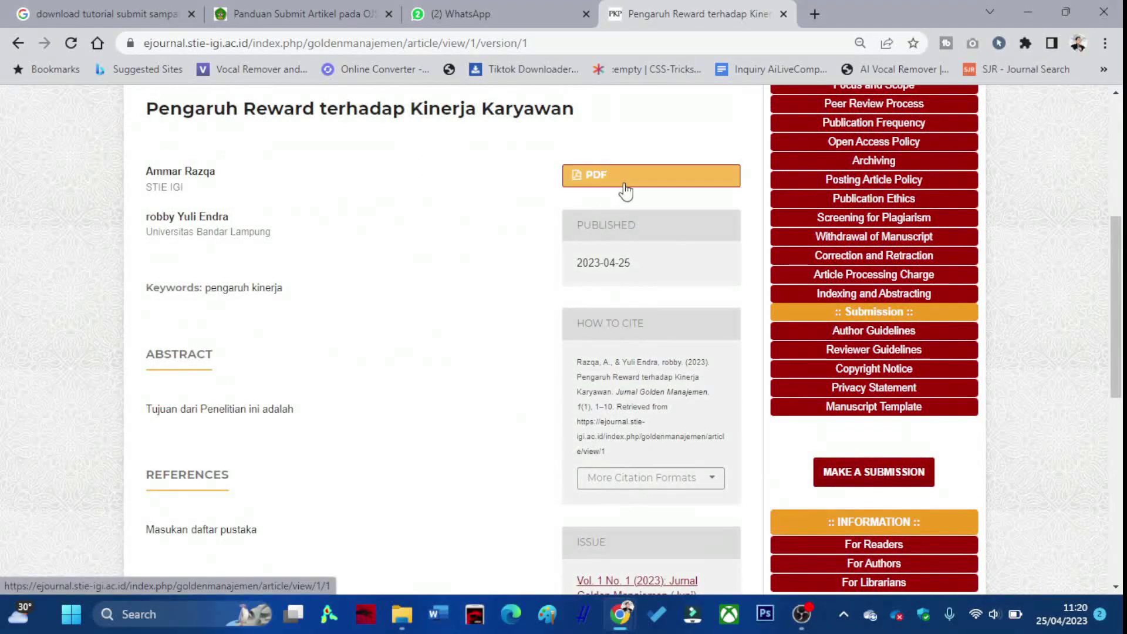
{"action": "left_click", "coordinate": [22, 43]}
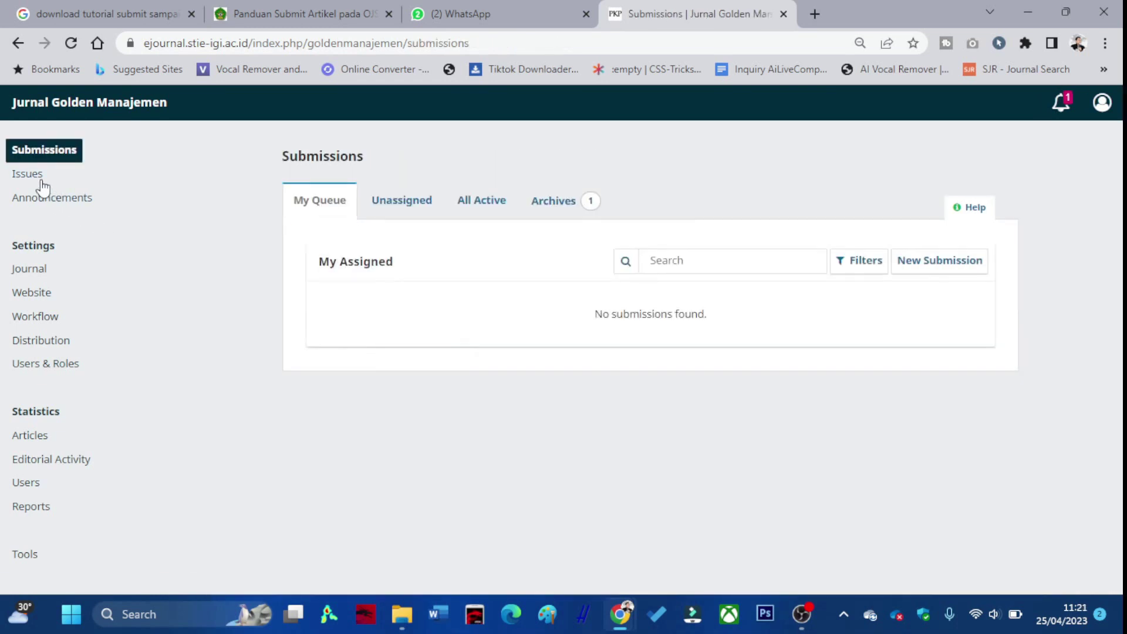
Publish the Vol. 1 No. 1 (2023) issue and dismiss the email error notices.
{"action": "left_click", "coordinate": [40, 179]}
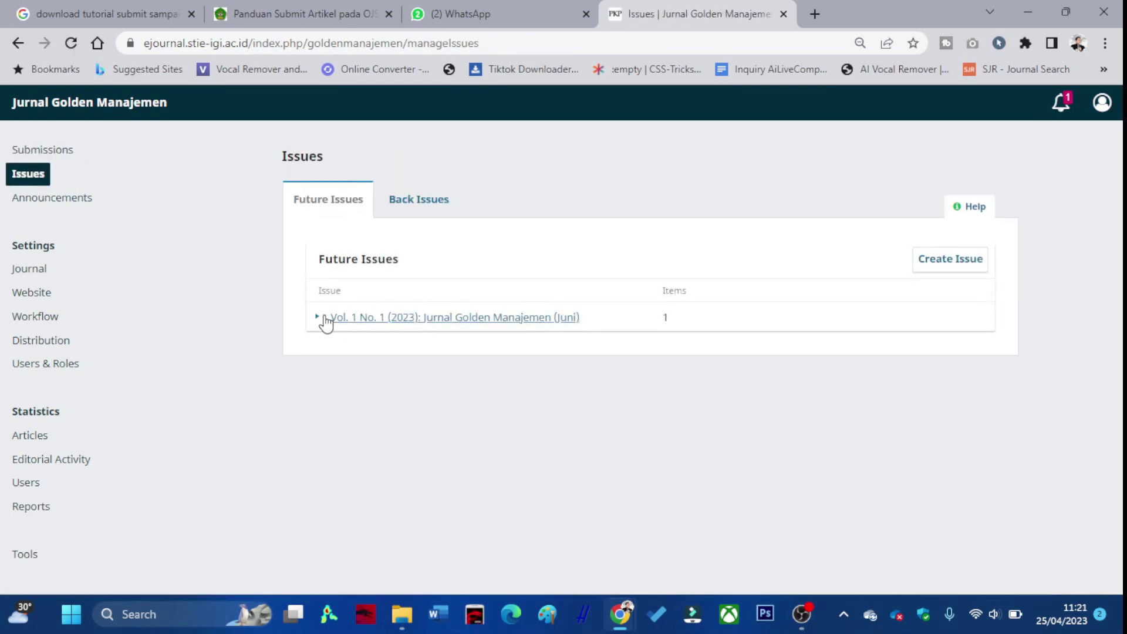
{"action": "left_click", "coordinate": [324, 316]}
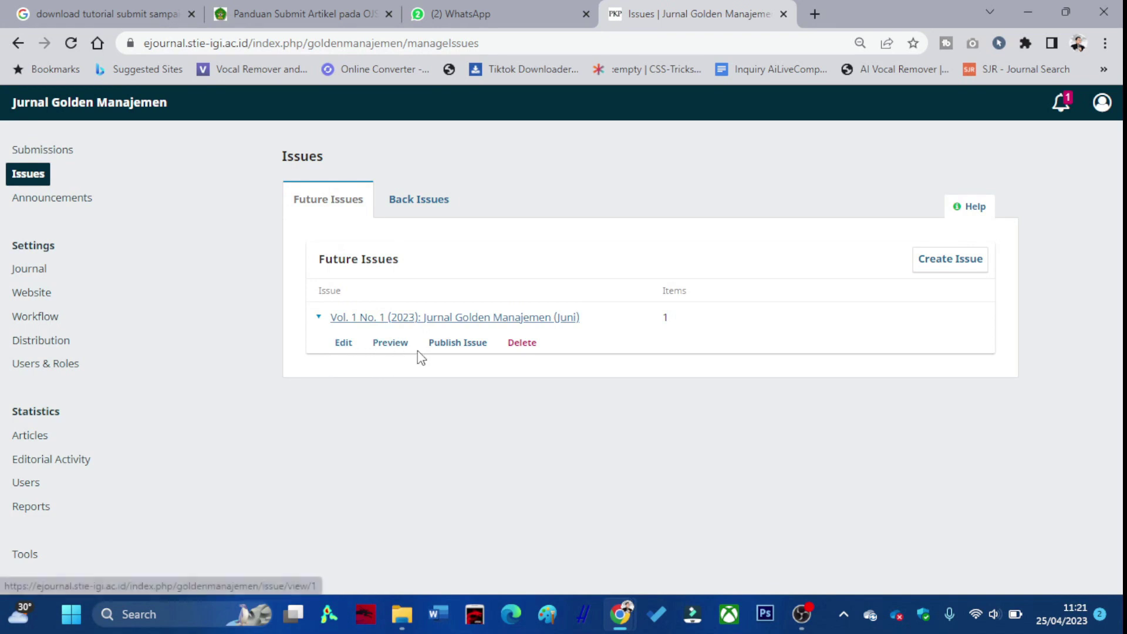
{"action": "left_click", "coordinate": [467, 344]}
{"action": "left_click", "coordinate": [785, 240]}
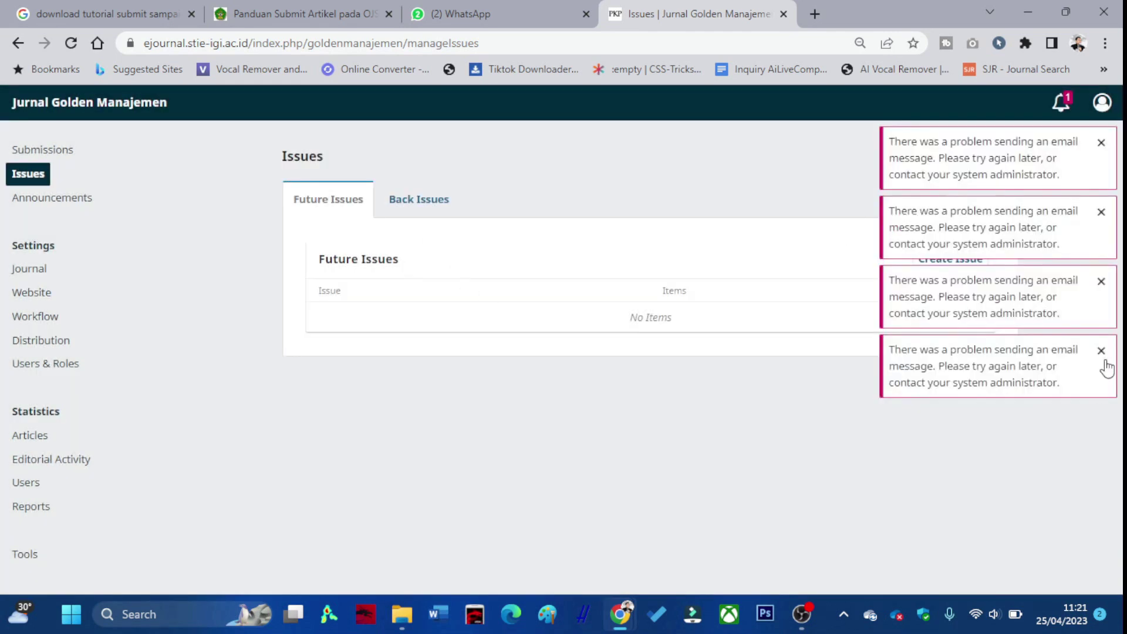
{"action": "left_click", "coordinate": [1101, 350]}
{"action": "left_click", "coordinate": [1101, 281]}
{"action": "left_click", "coordinate": [1100, 212]}
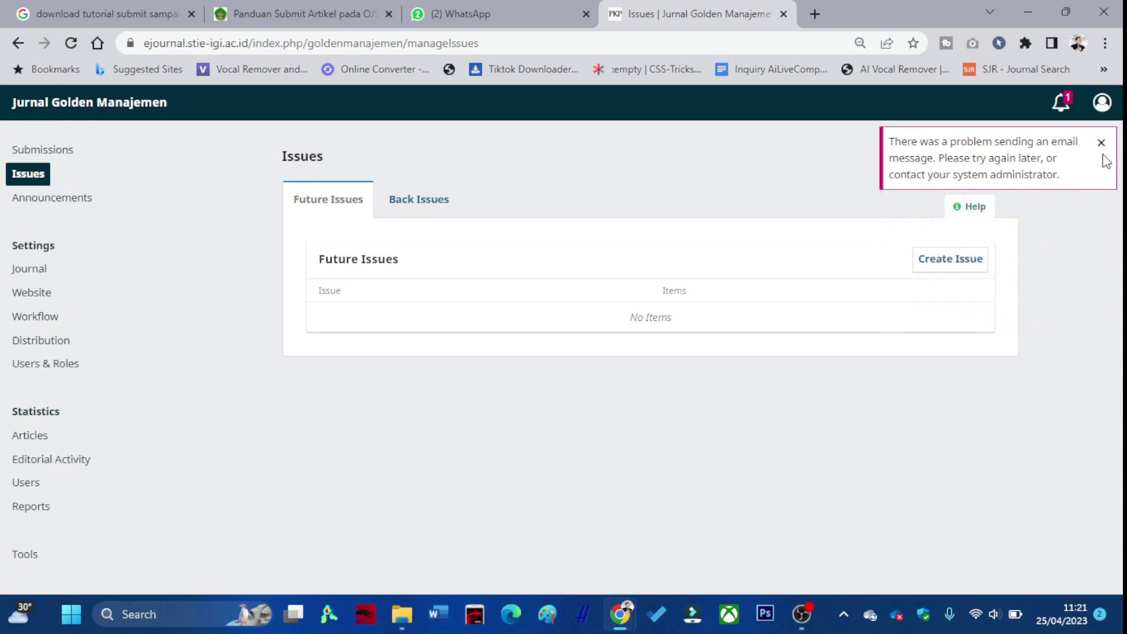
{"action": "left_click", "coordinate": [1101, 143]}
Open the journal's public homepage in a new tab.
{"action": "right_click", "coordinate": [152, 109]}
{"action": "left_click", "coordinate": [159, 119]}
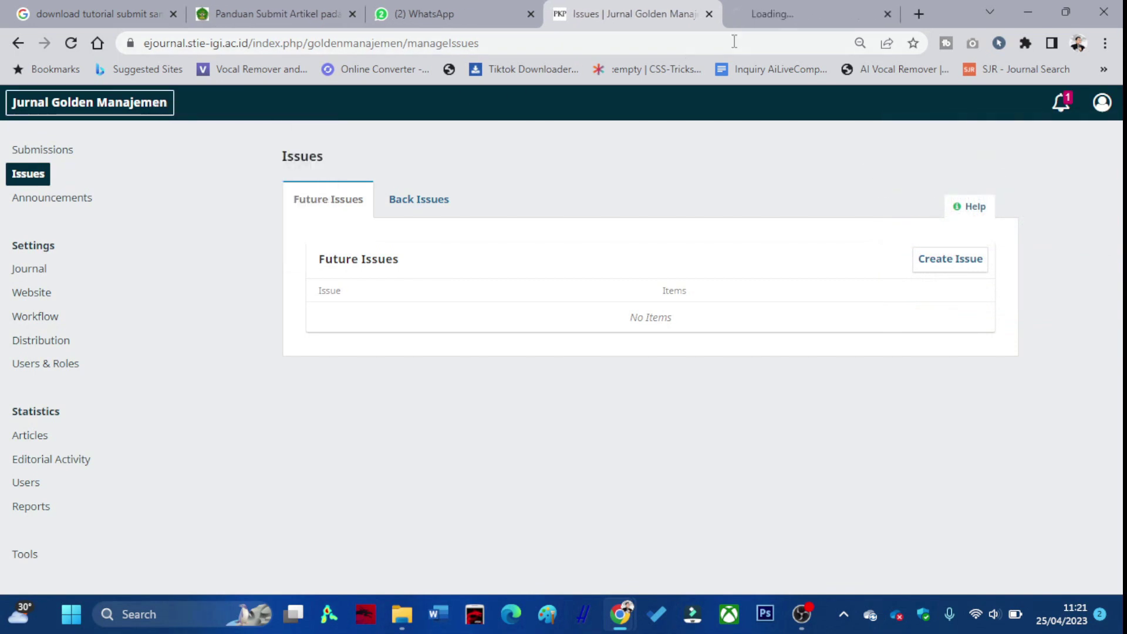
{"action": "left_click", "coordinate": [781, 11]}
{"action": "scroll", "coordinate": [581, 229], "scroll_direction": "down", "scroll_amount": 15}
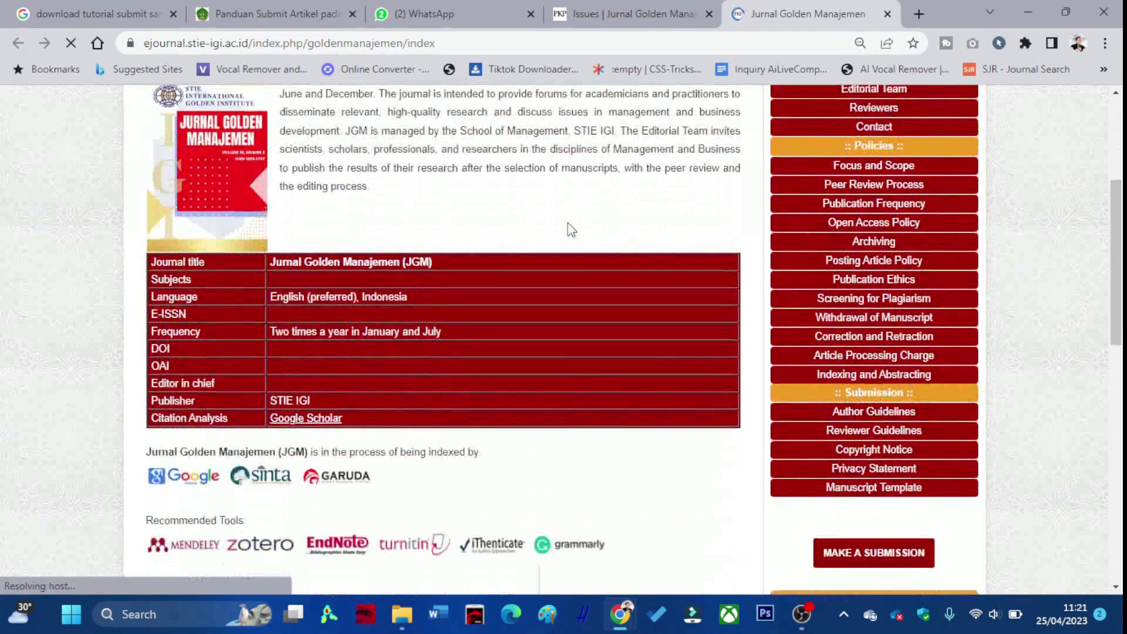